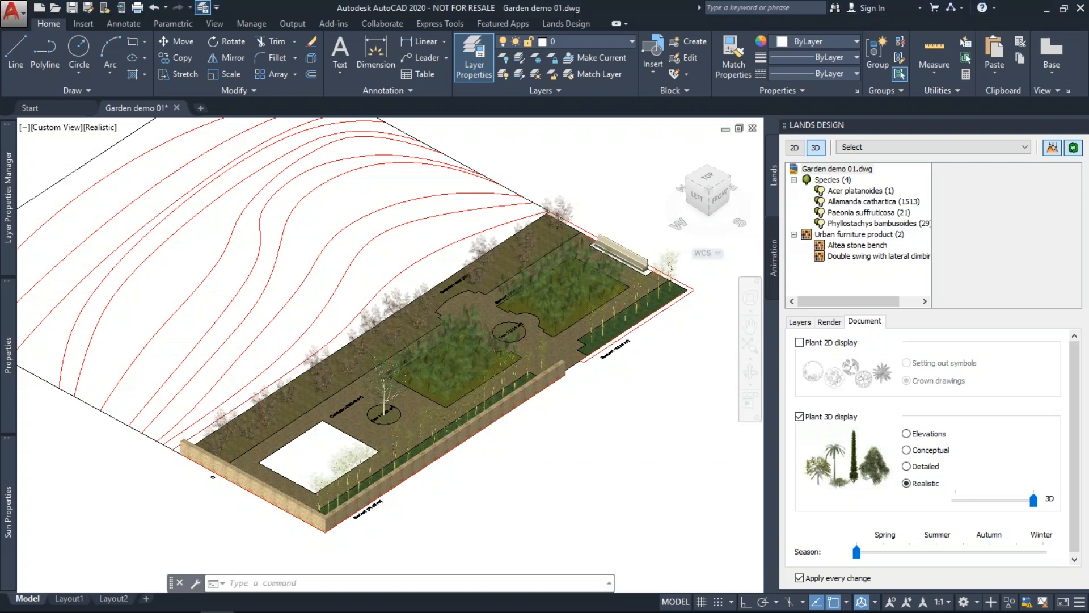
Zoom around the 3D garden and bring up the Lands Design ribbon tools.
scroll(414, 350, "down", 1)
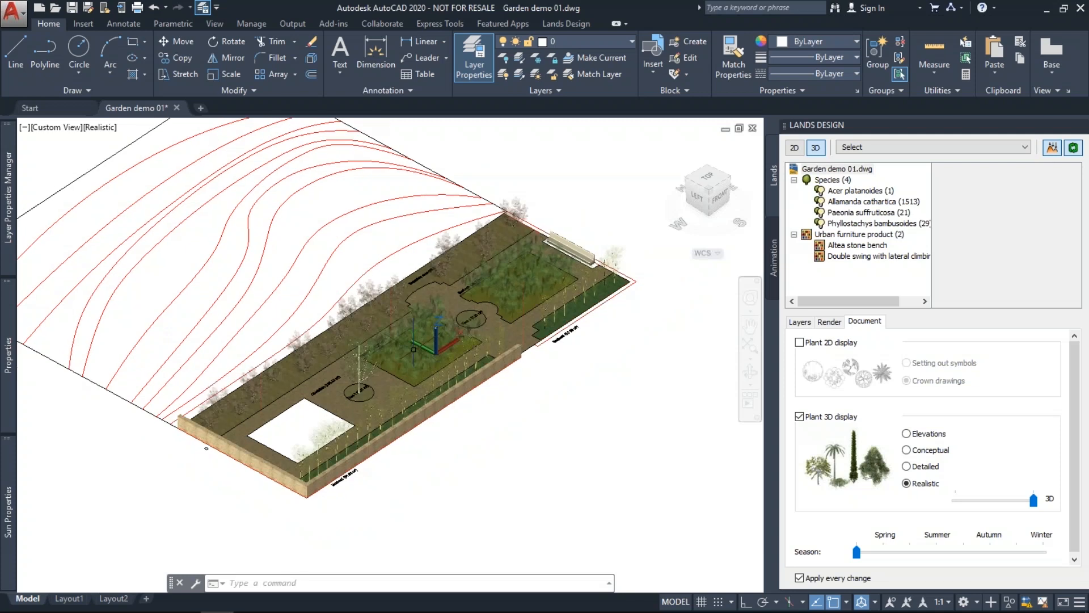
scroll(414, 350, "up", 2)
left_click(566, 23)
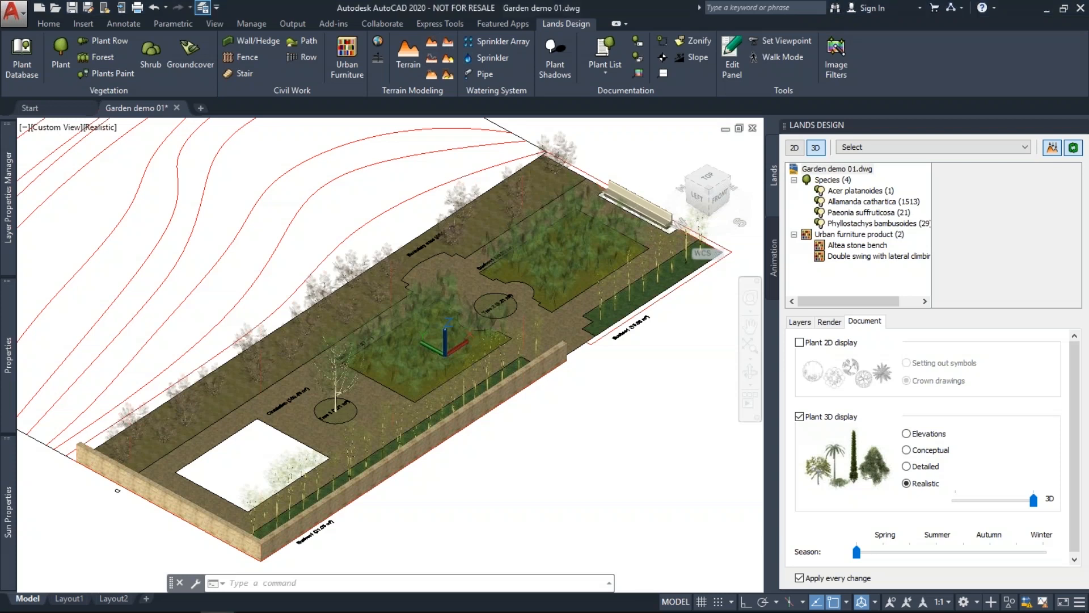
scroll(578, 406, "down", 2)
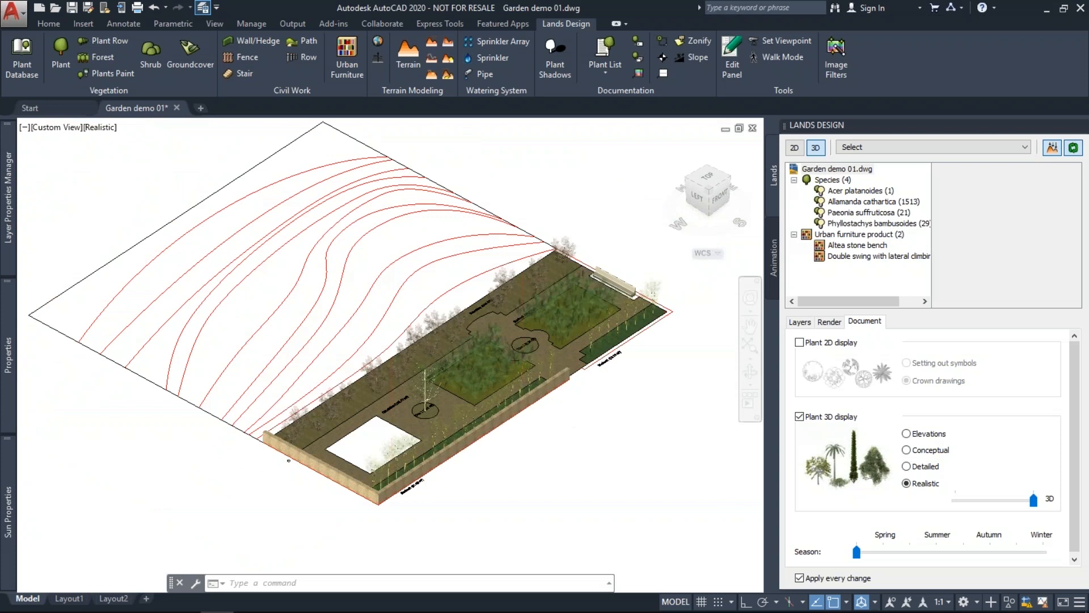
scroll(408, 218, "up", 2)
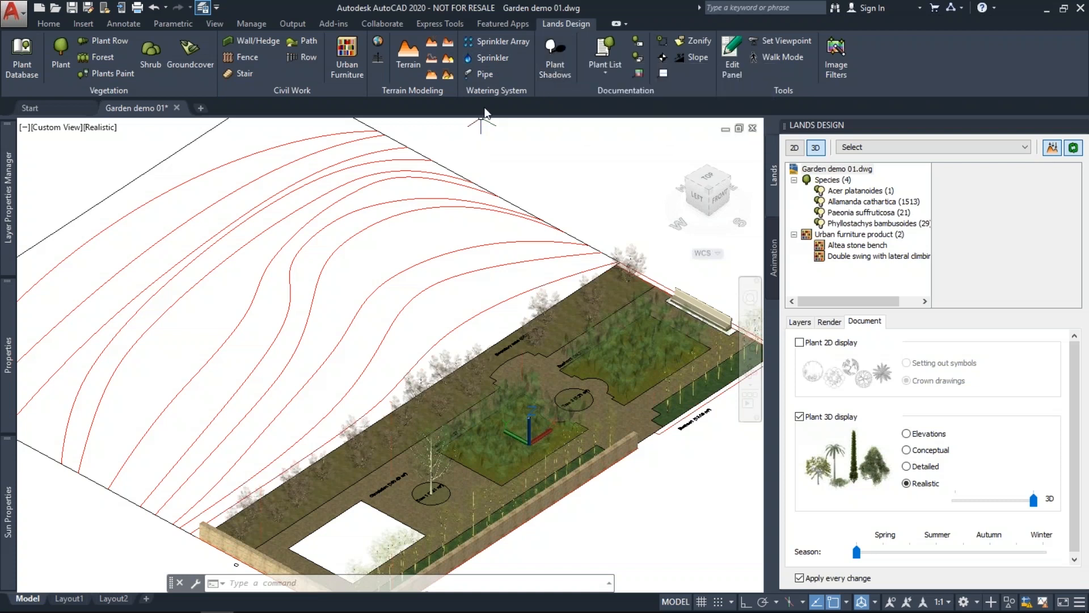
left_click(606, 73)
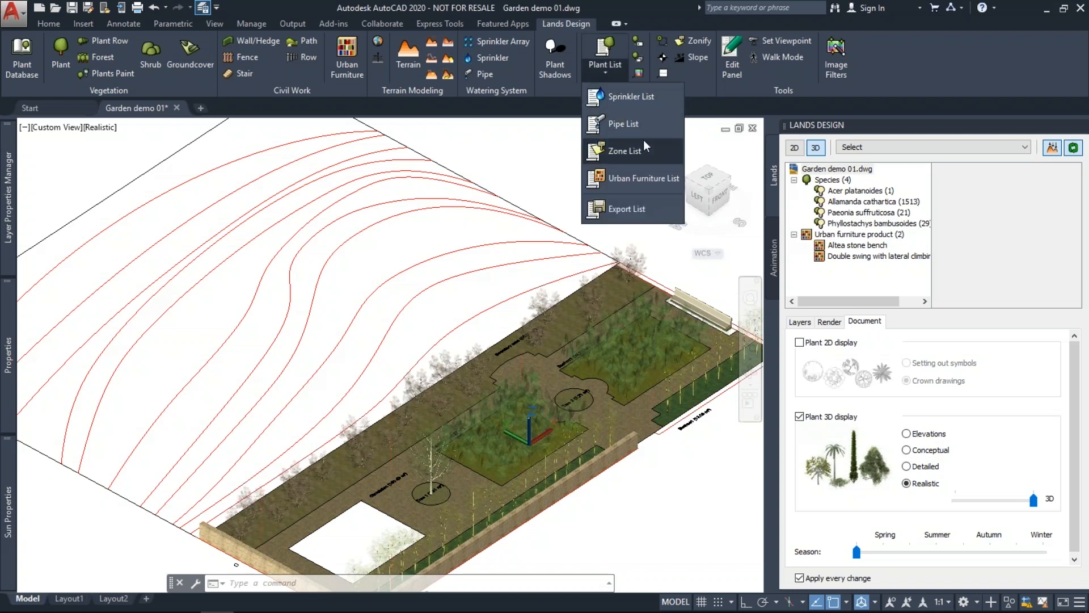
left_click(492, 173)
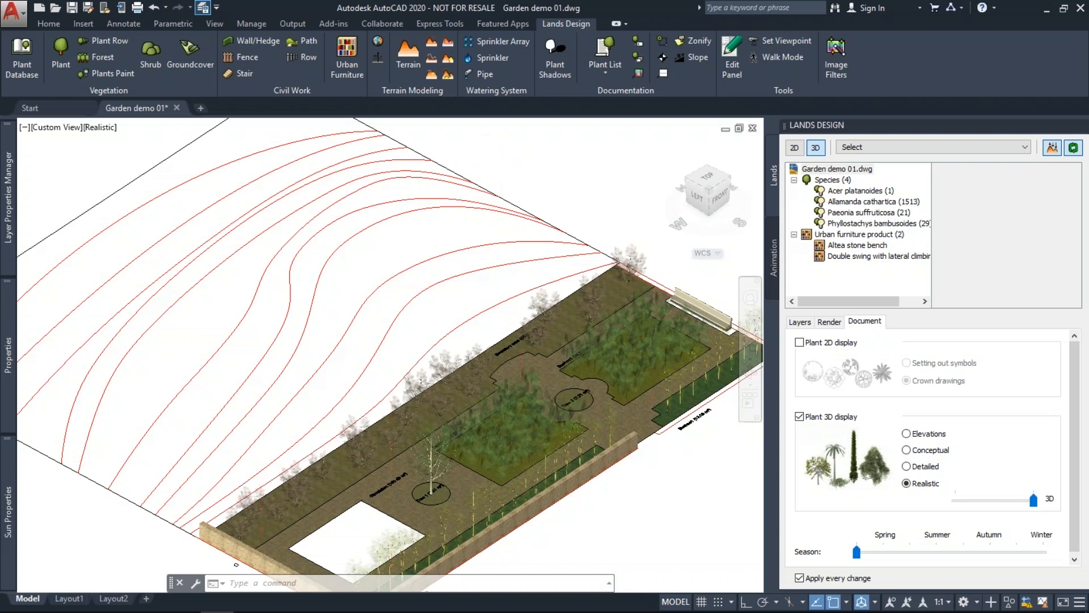
scroll(491, 171, "down", 2)
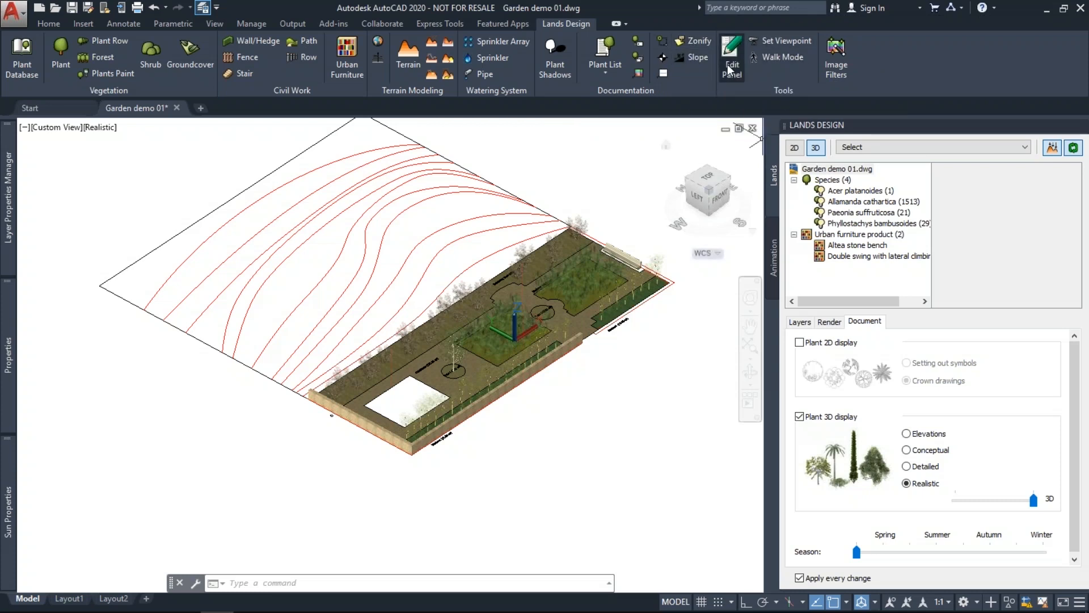
left_click(730, 69)
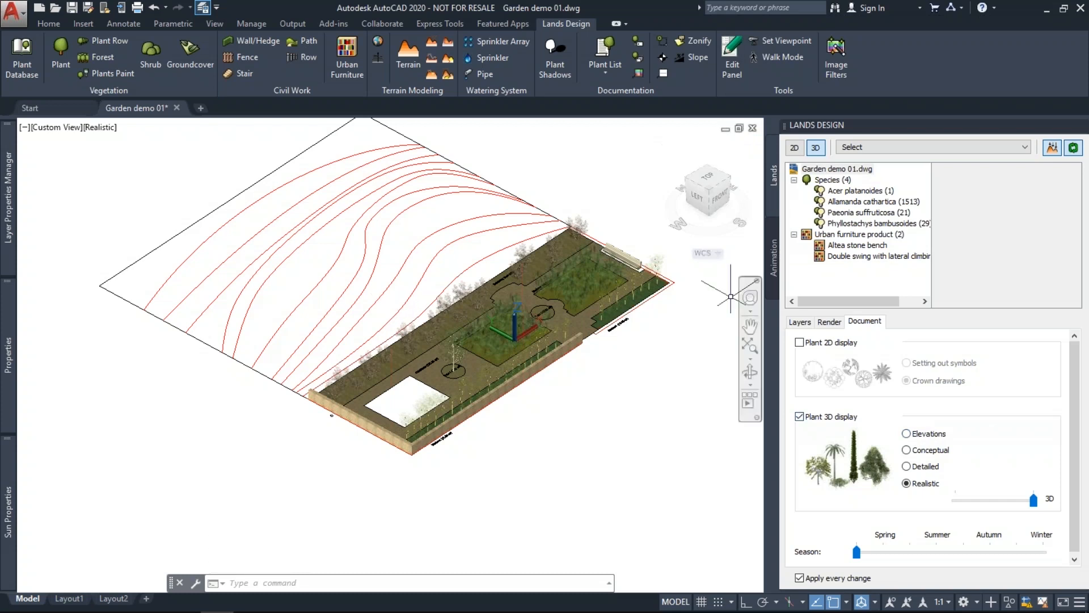
left_click(774, 257)
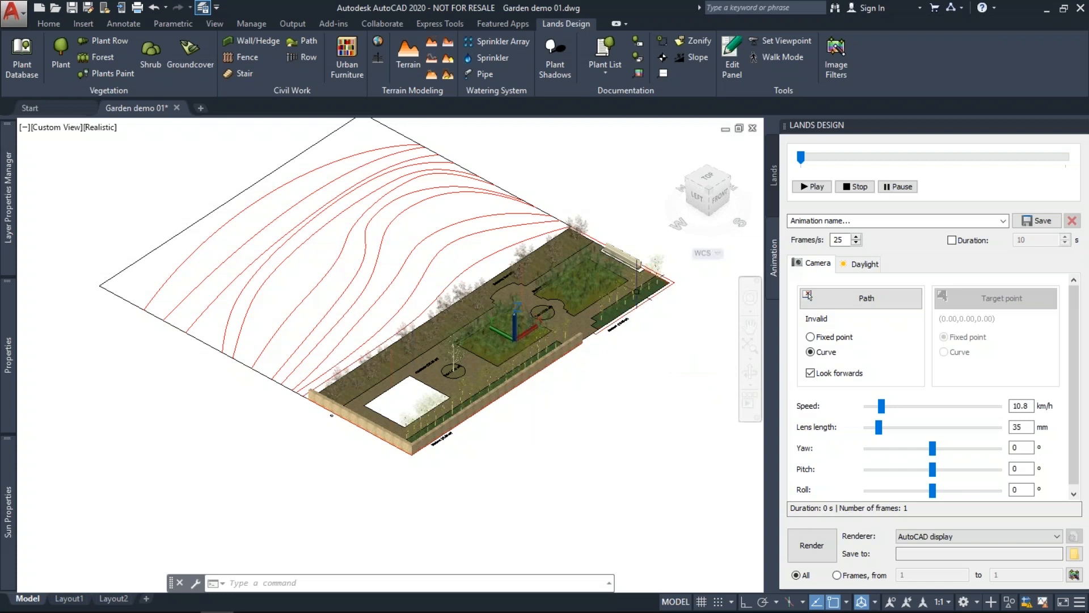
left_click(772, 177)
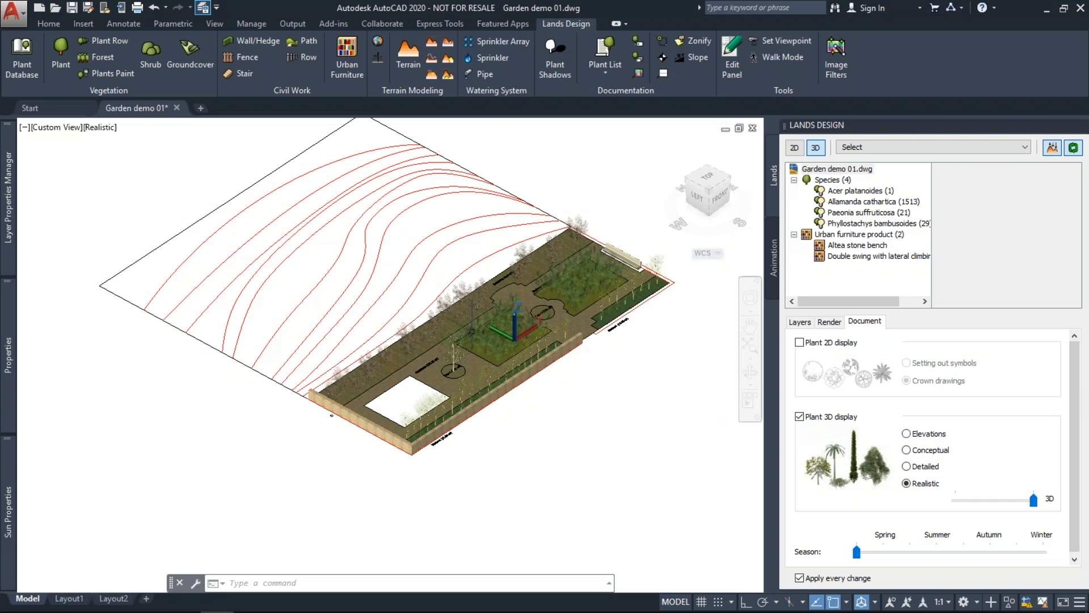
Preview Elevations, Conceptual and Detailed plant displays, then set Realistic with 3D detail at minimum.
scroll(528, 324, "up", 2)
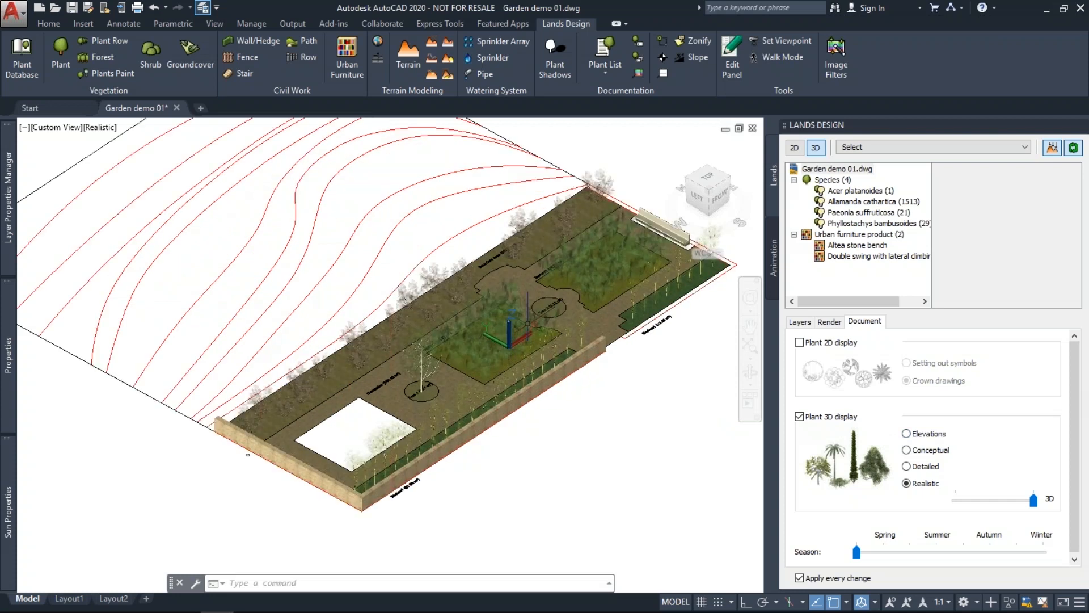
scroll(428, 352, "up", 3)
scroll(429, 369, "down", 3)
left_click(906, 435)
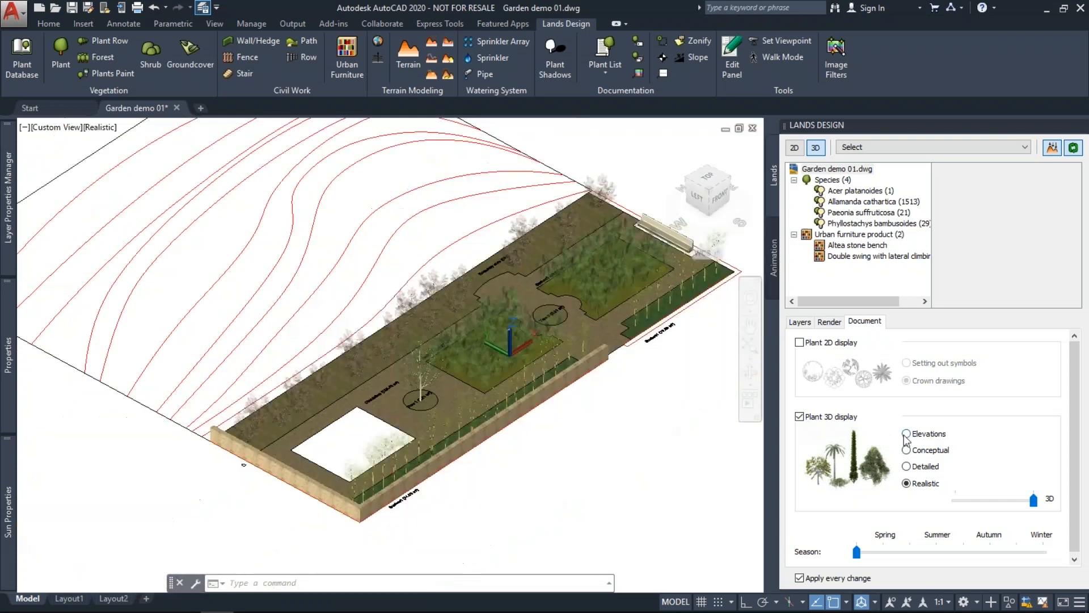
left_click(906, 434)
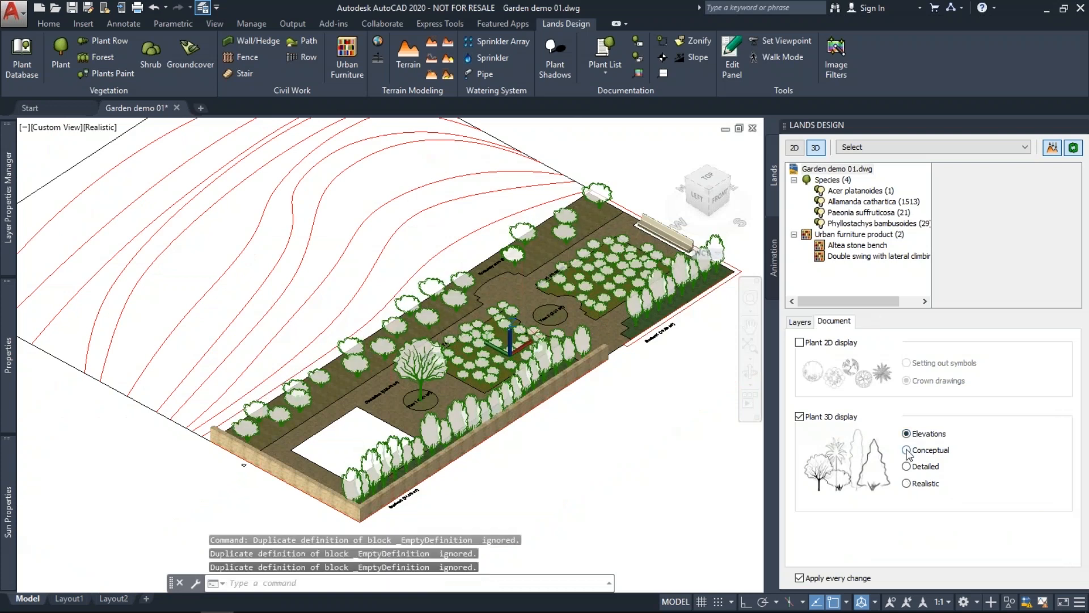
left_click(907, 450)
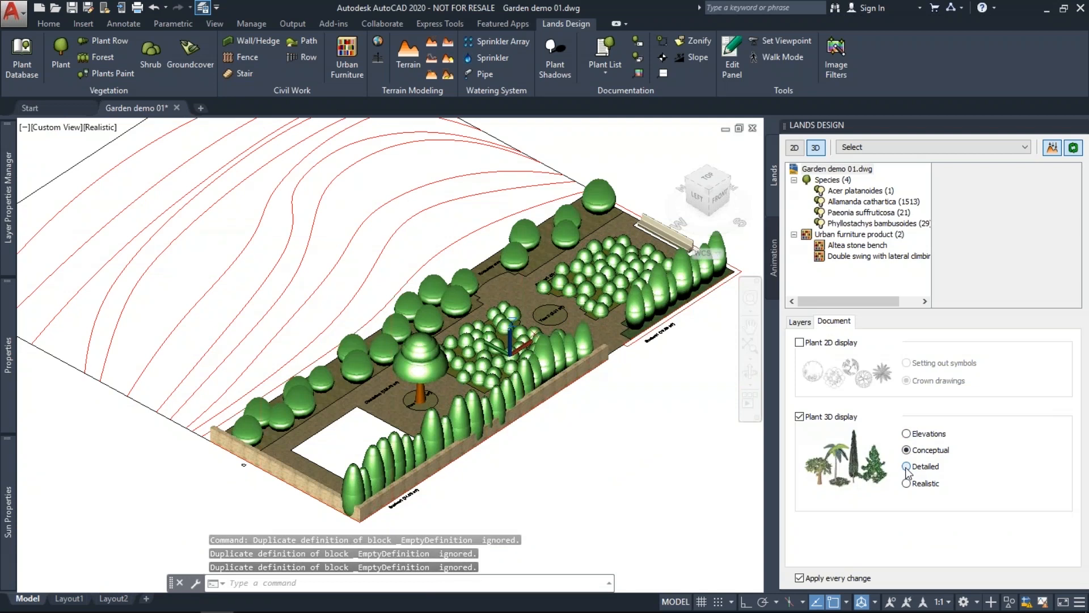
left_click(907, 468)
left_click(925, 483)
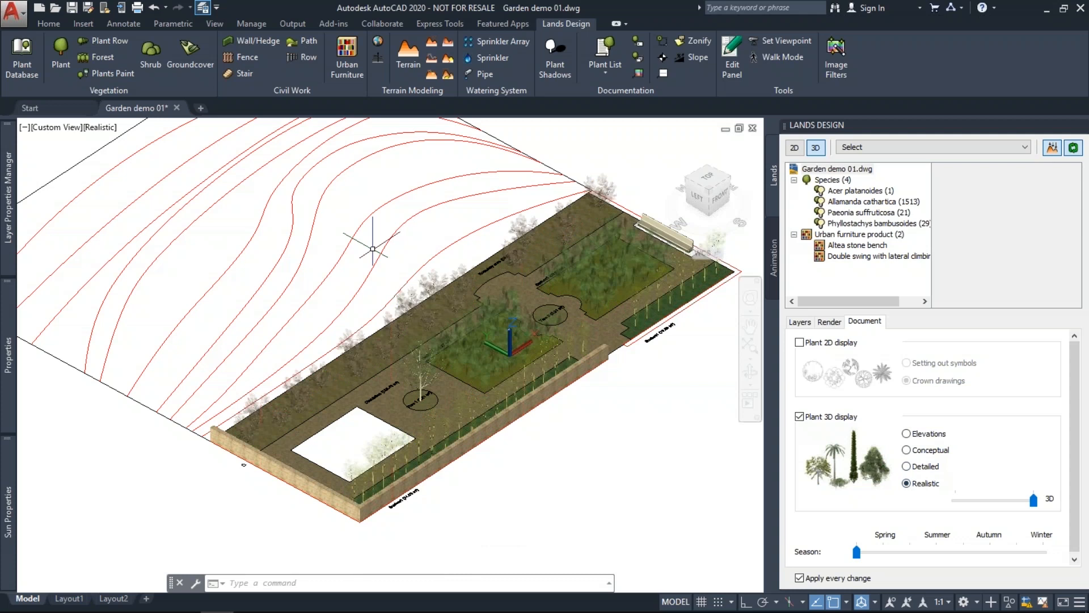
left_click_drag(1034, 501, 957, 504)
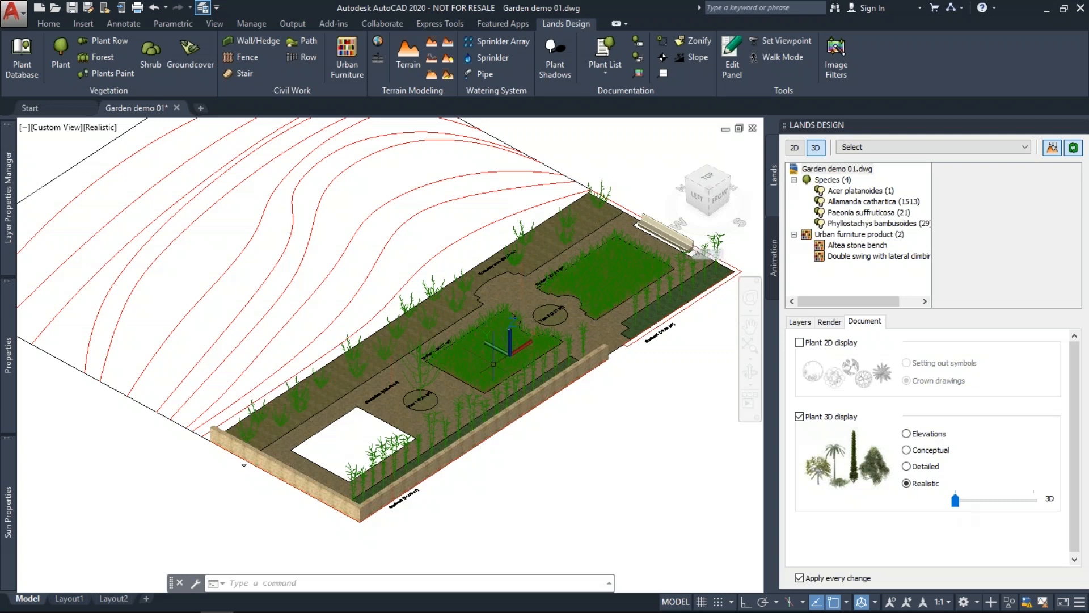
Deselect the tree and raise the plants' 3D detail slider to full.
scroll(493, 364, "up", 5)
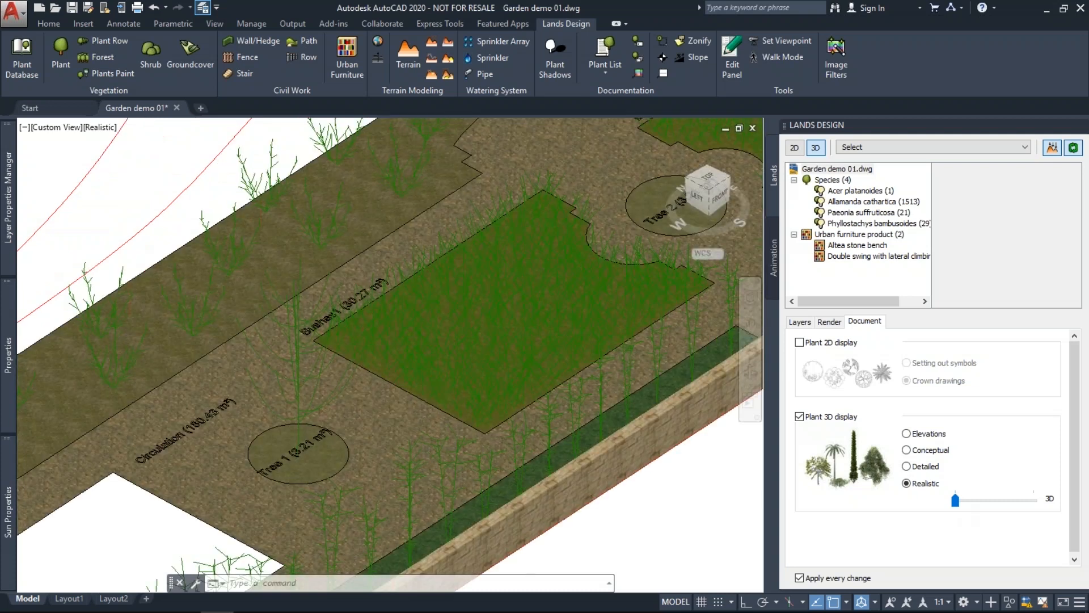
scroll(292, 390, "down", 5)
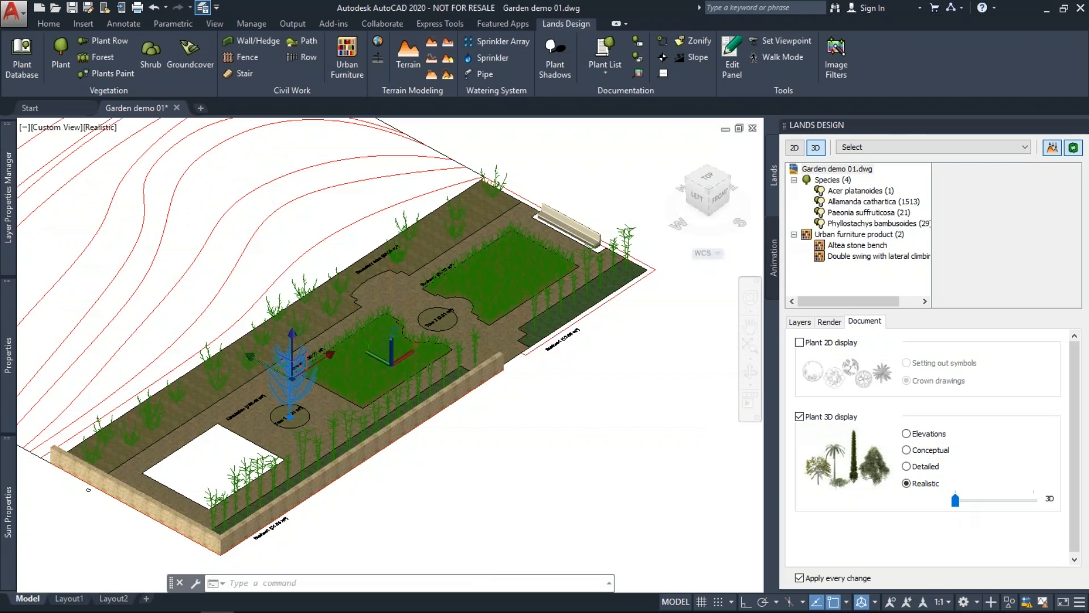
key("Escape")
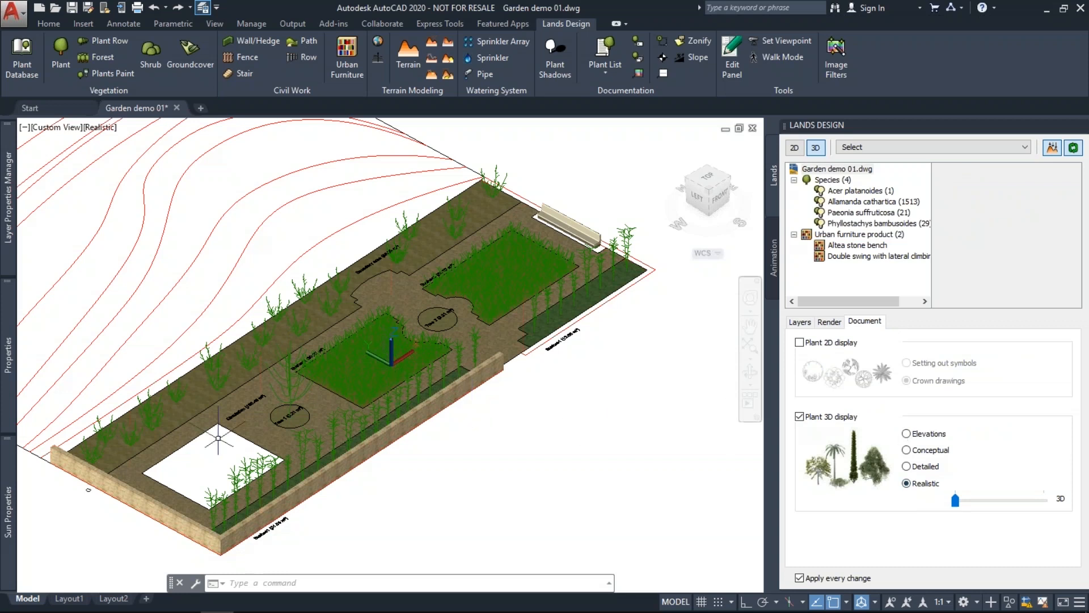
left_click(1043, 499)
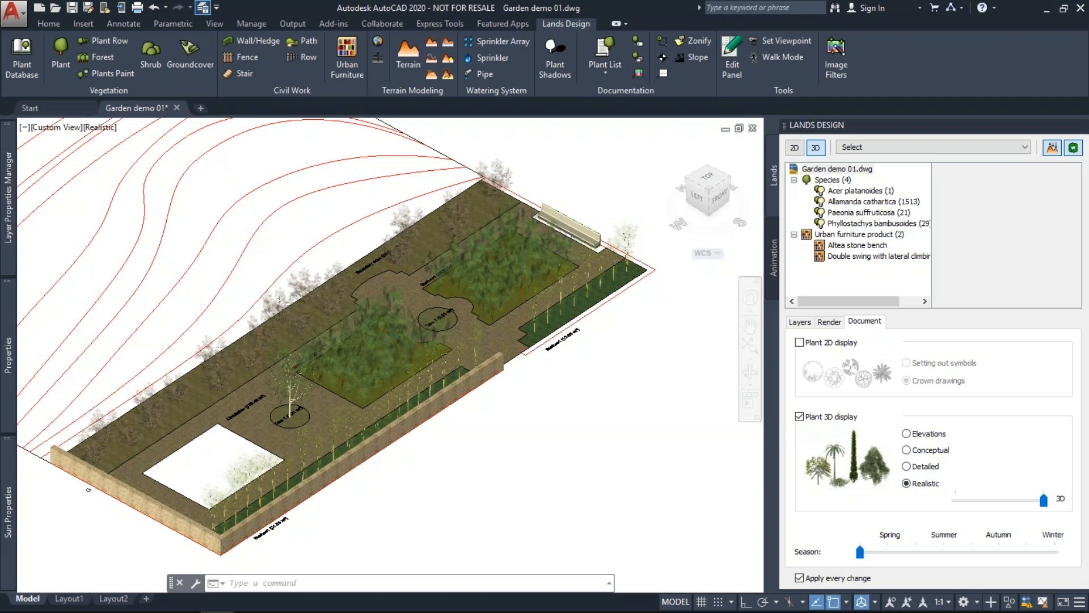
Try the Winter season appearance on the plants, ending with the season on Spring.
scroll(285, 381, "up", 3)
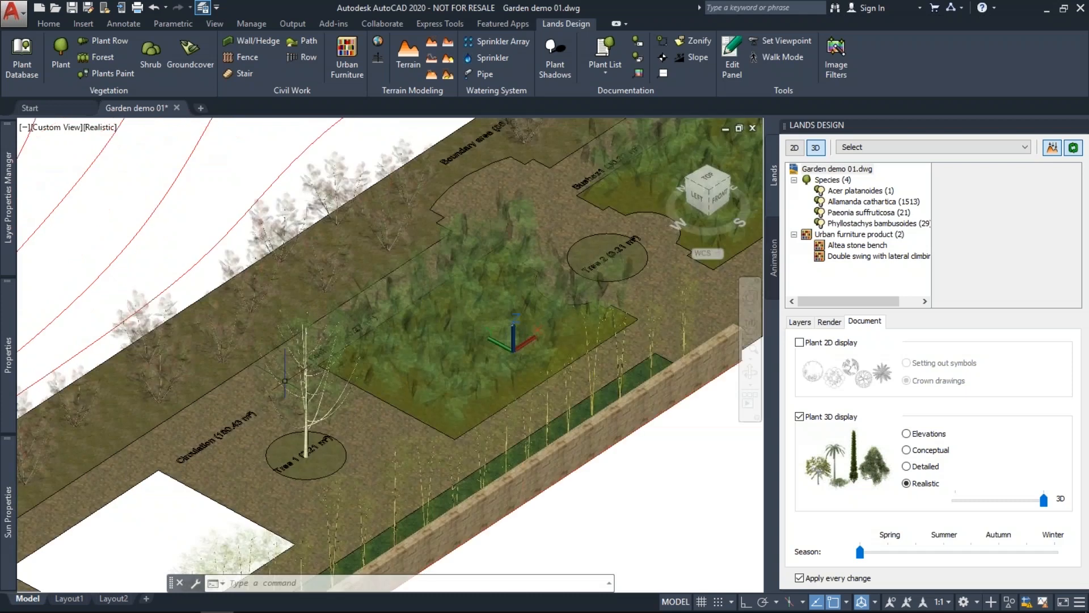
scroll(285, 381, "up", 3)
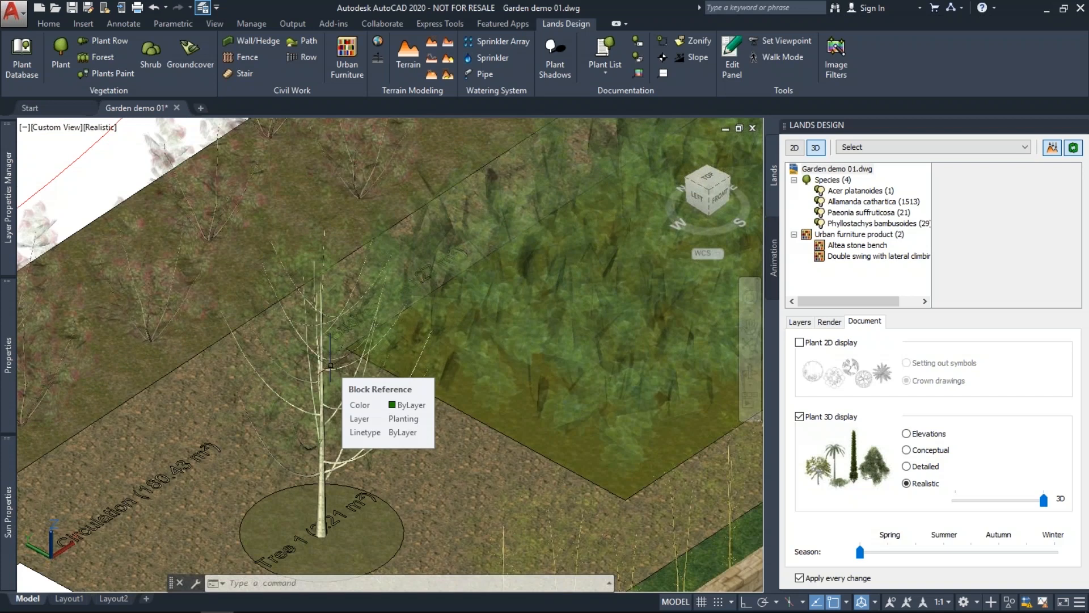
scroll(330, 365, "down", 2)
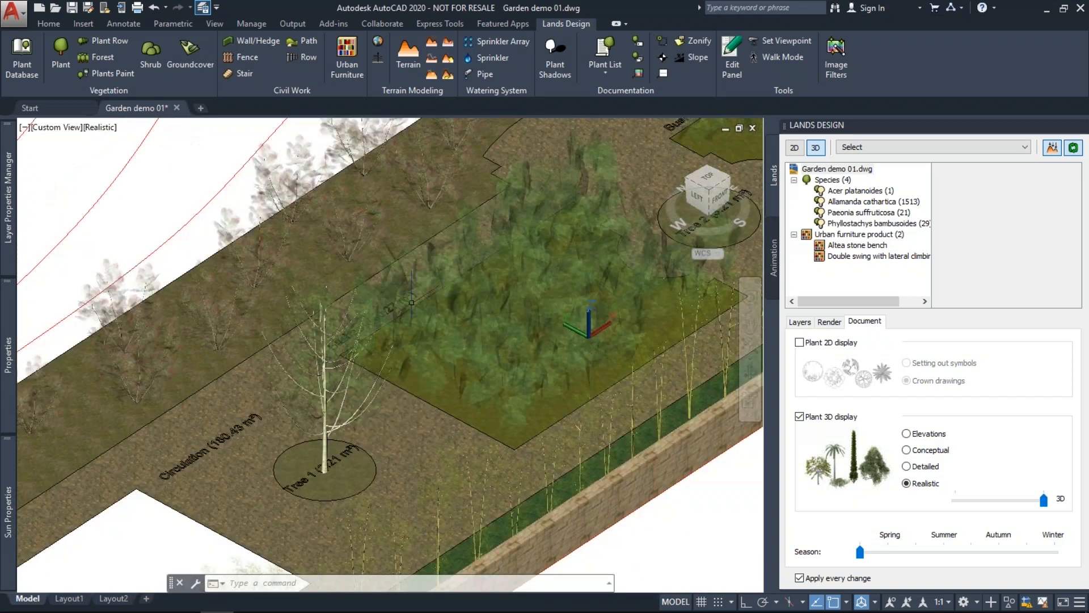
scroll(412, 303, "down", 3)
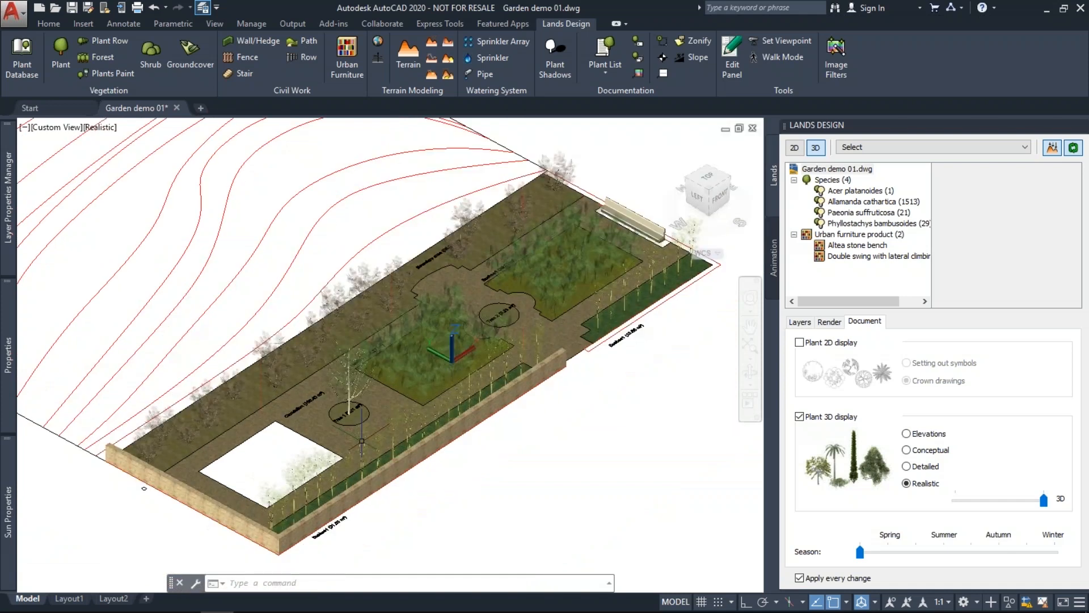
left_click_drag(860, 551, 1054, 552)
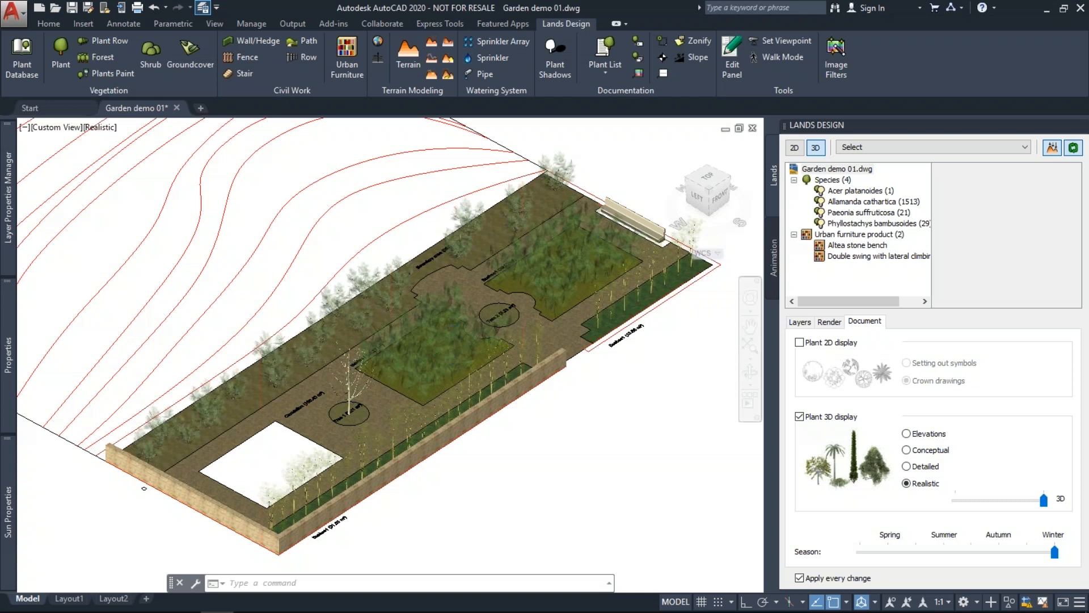
scroll(336, 375, "up", 3)
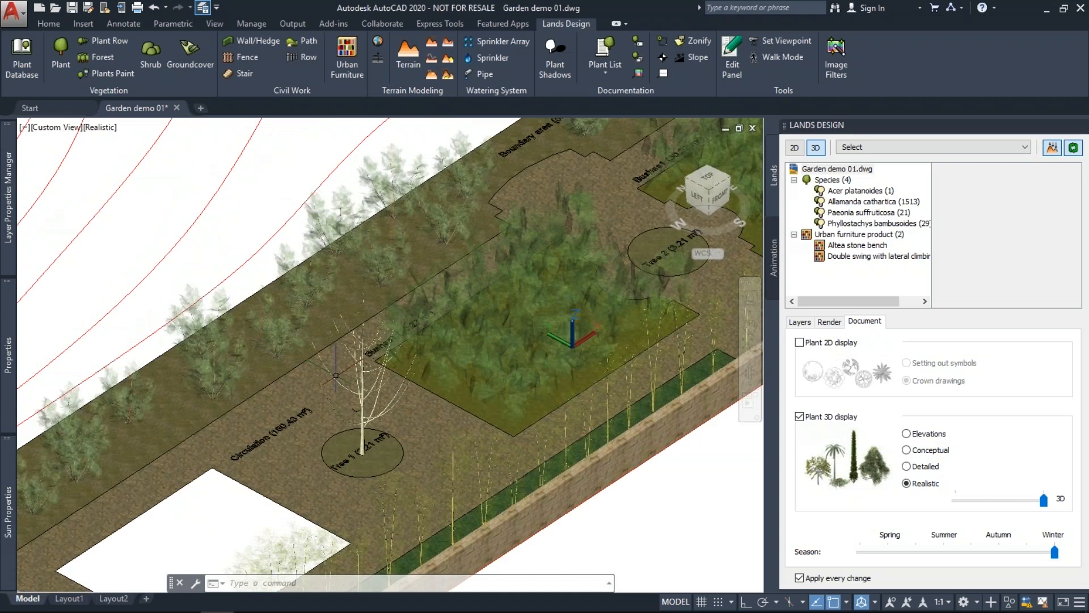
scroll(336, 375, "up", 4)
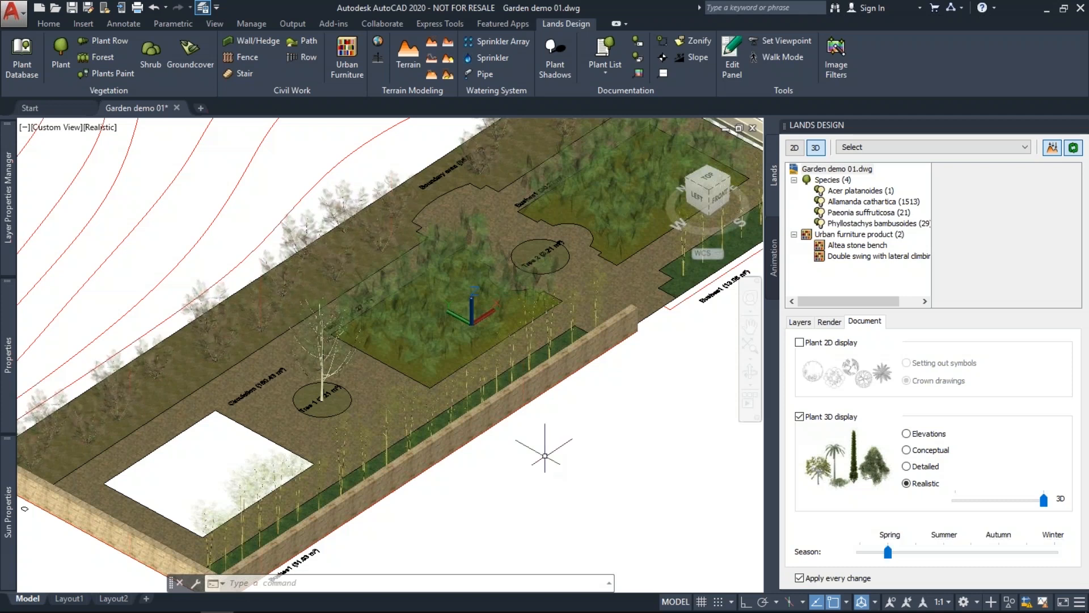
scroll(544, 456, "down", 3)
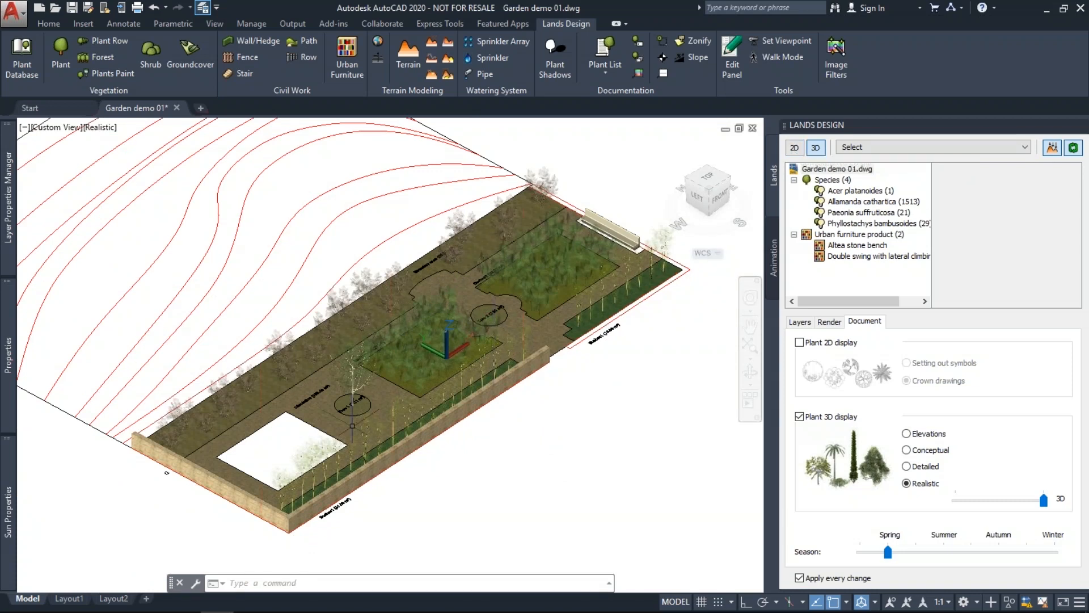
Show a north-up top plan of the garden with plants as 2D crown drawings.
left_click(707, 178)
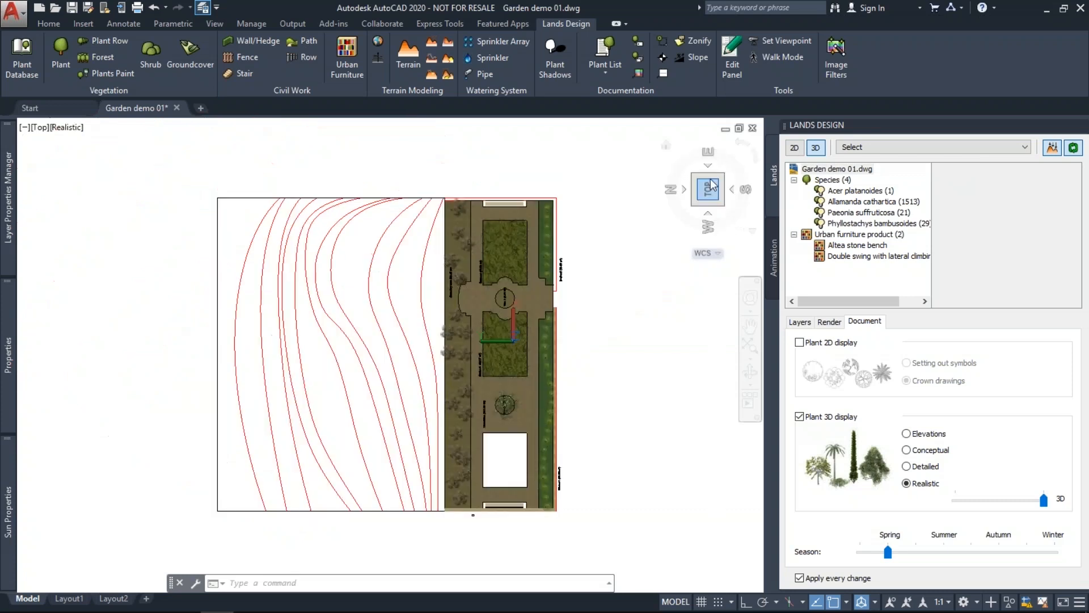
left_click(710, 186)
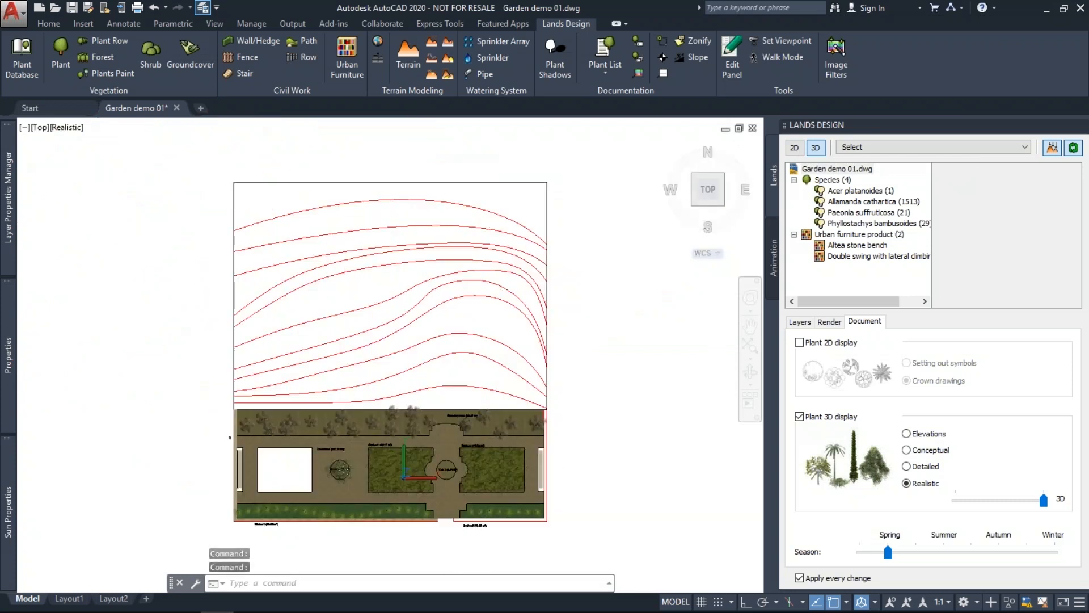
scroll(414, 452, "up", 2)
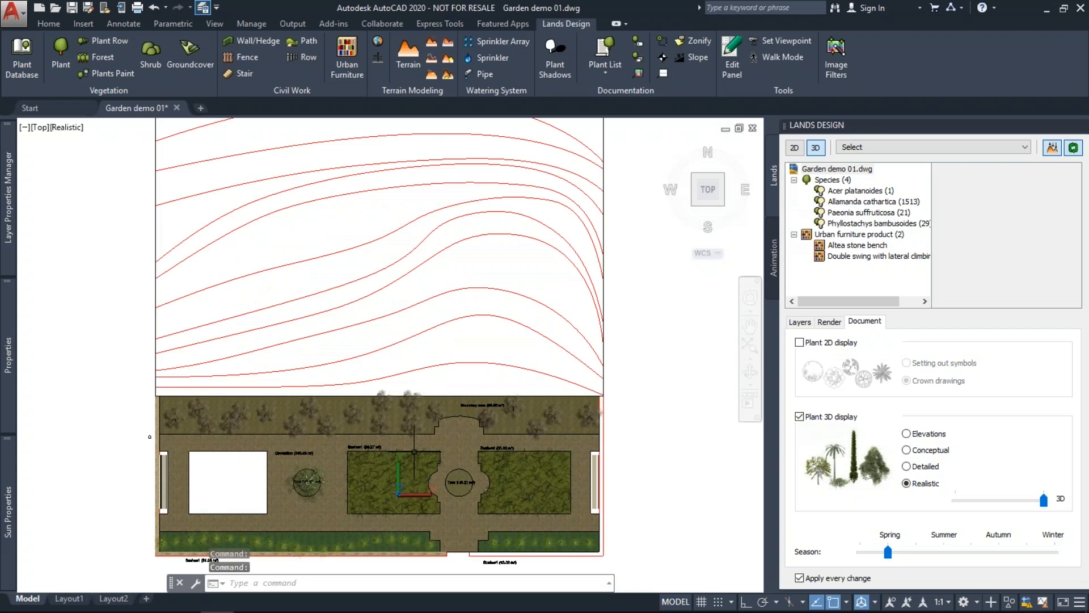
middle_click_drag(415, 453, 416, 396)
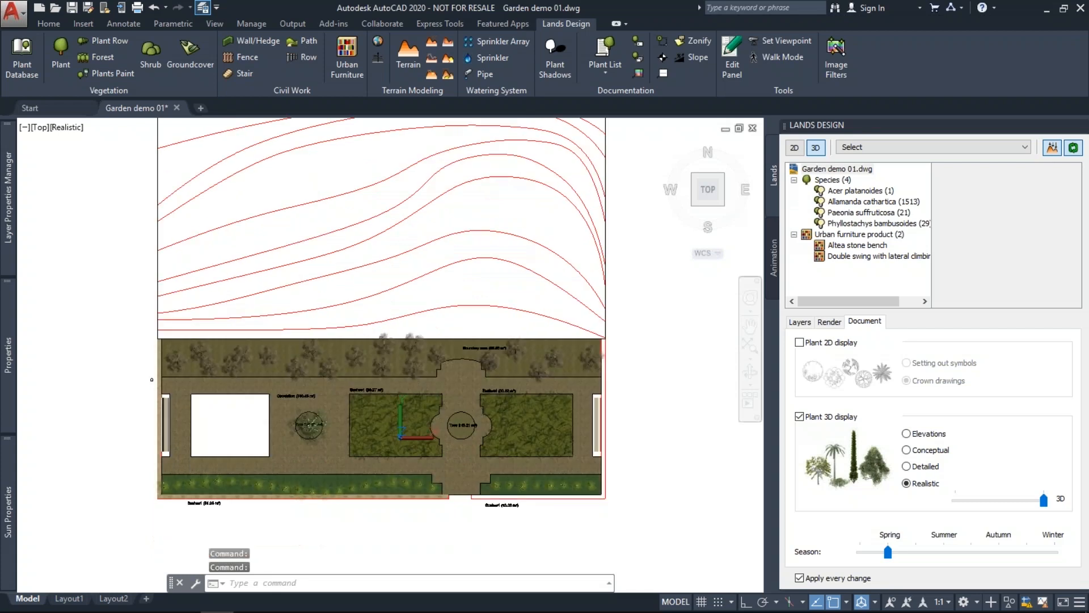
left_click(795, 147)
Zoom in and inspect Tree 1, the Circulation area and the groundcover bed, then clear the selection.
scroll(265, 486, "up", 2)
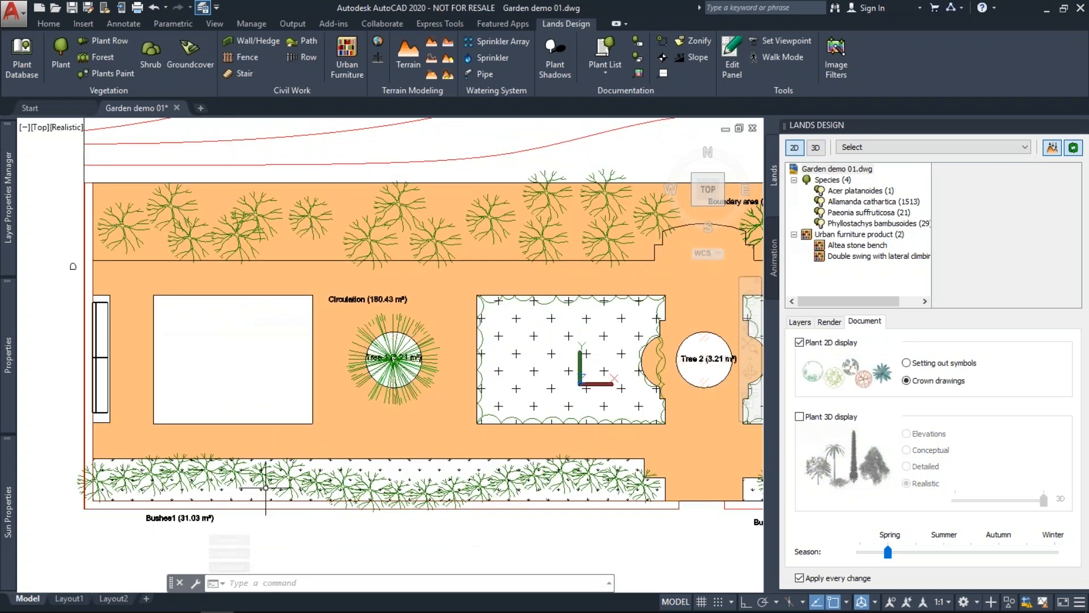
scroll(265, 487, "up", 2)
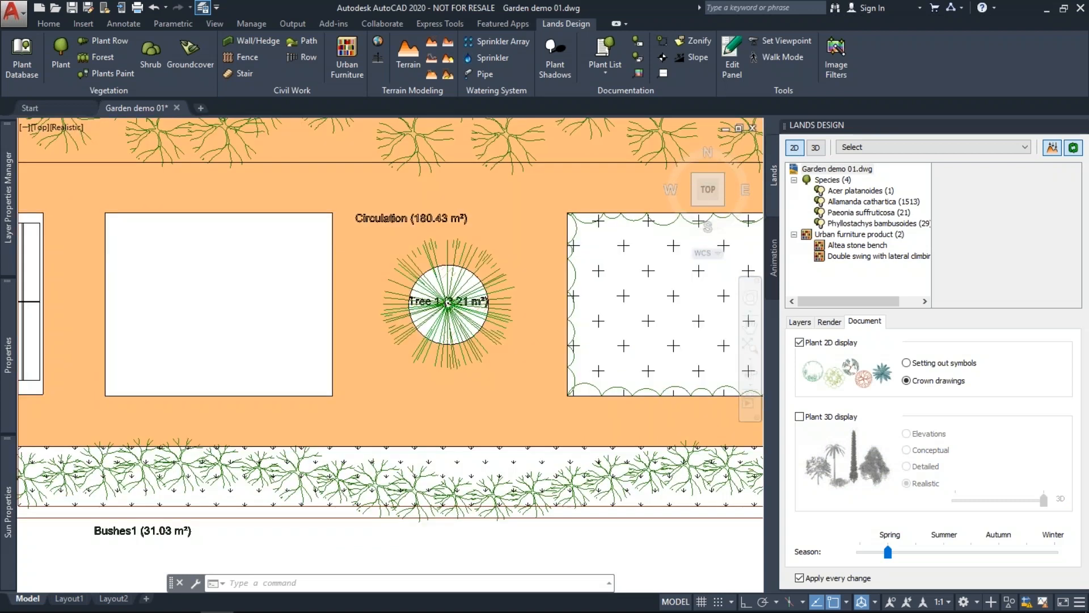
scroll(265, 486, "up", 2)
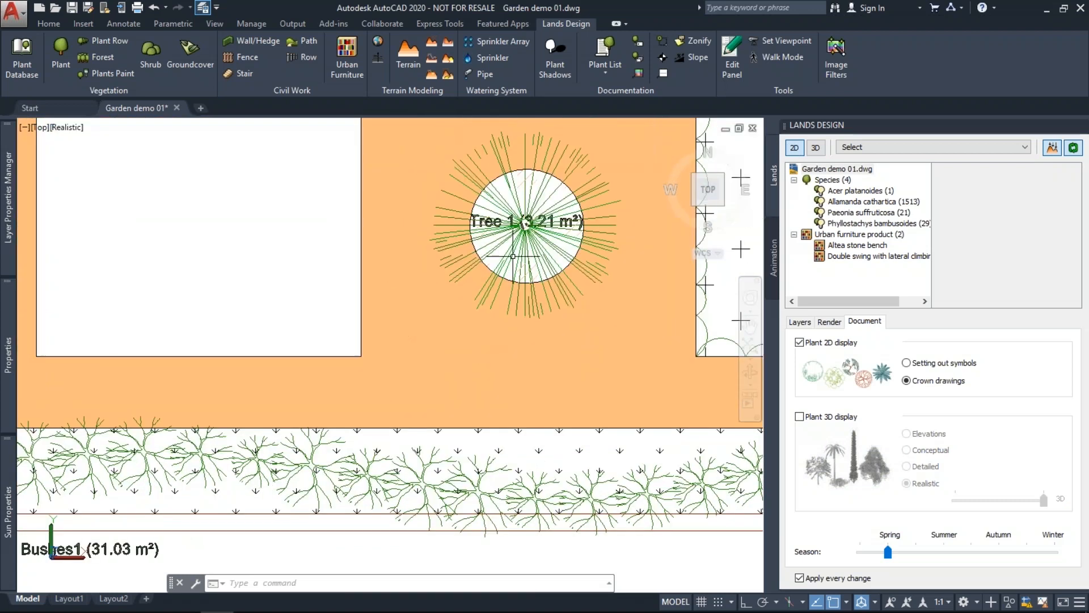
scroll(499, 259, "up", 2)
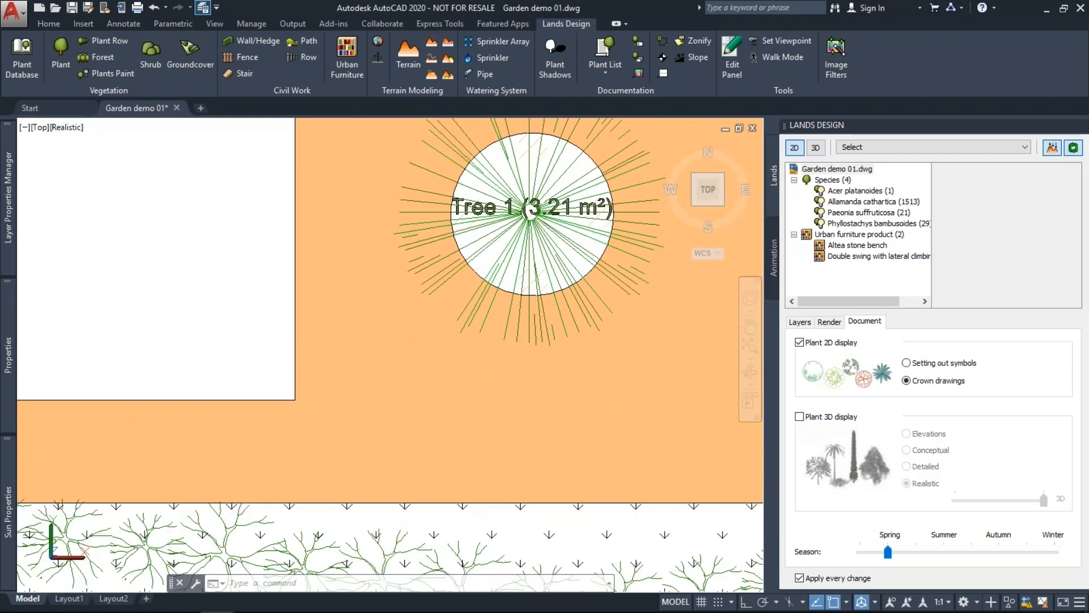
left_click(531, 213)
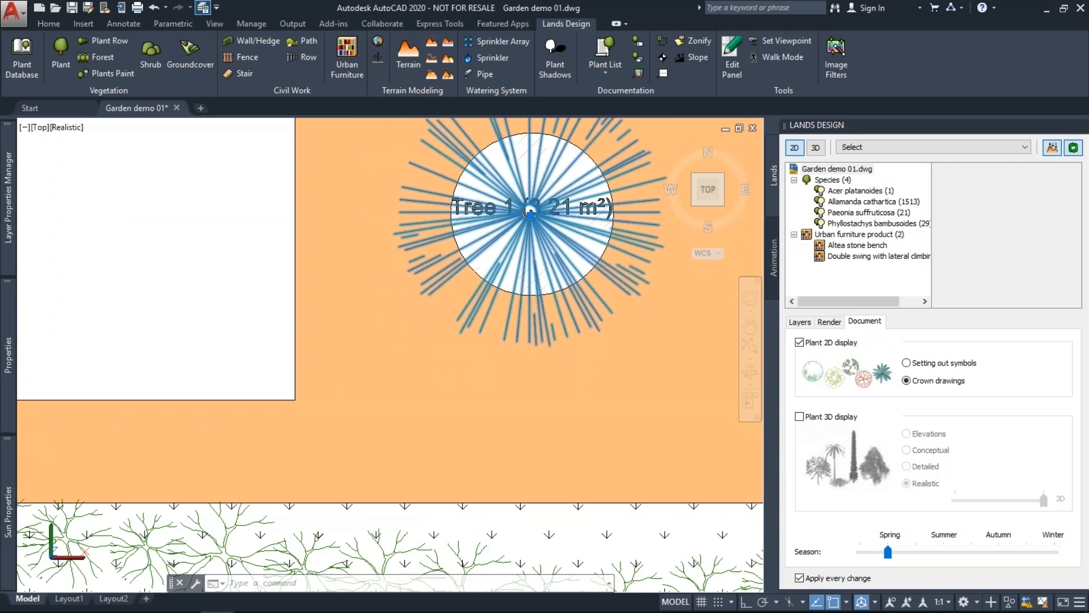
scroll(433, 305, "down", 3)
scroll(433, 305, "down", 3)
left_click(128, 165)
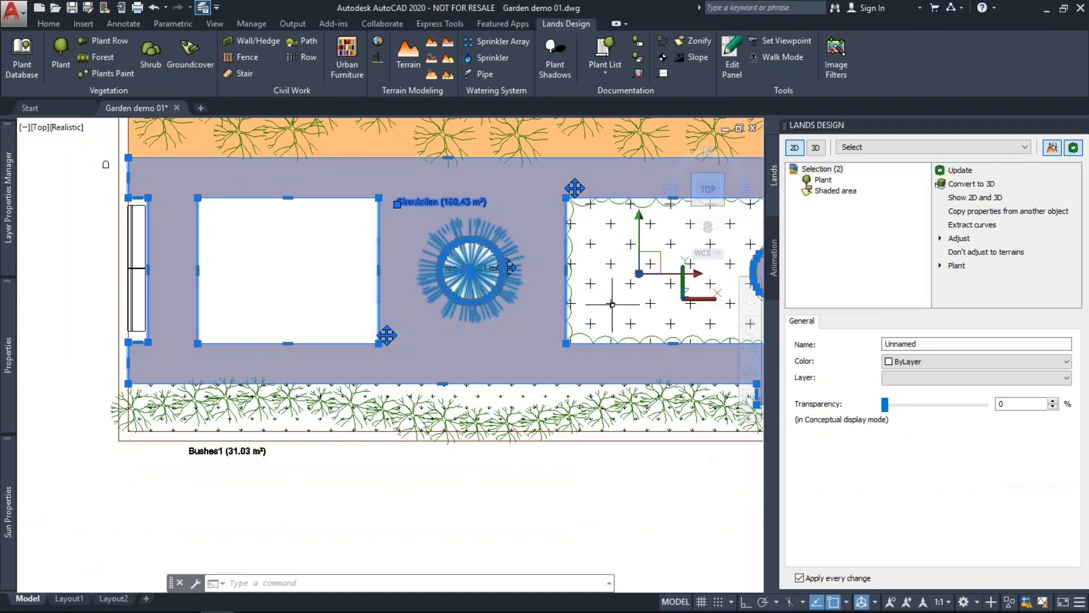
scroll(613, 304, "up", 3)
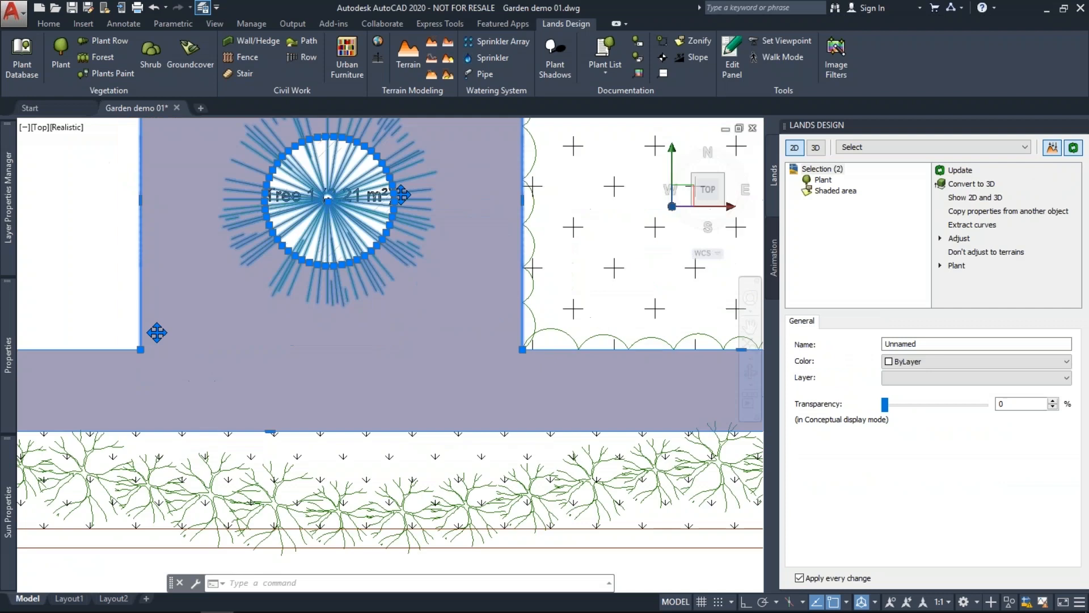
left_click(599, 335)
scroll(441, 349, "down", 2)
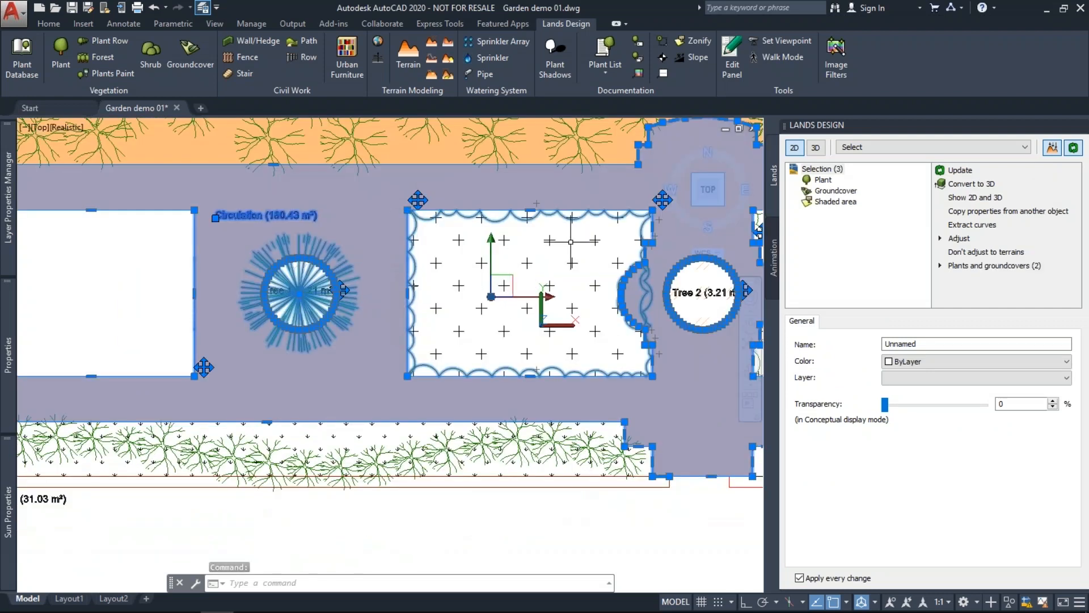
key("Escape")
scroll(463, 319, "down", 3)
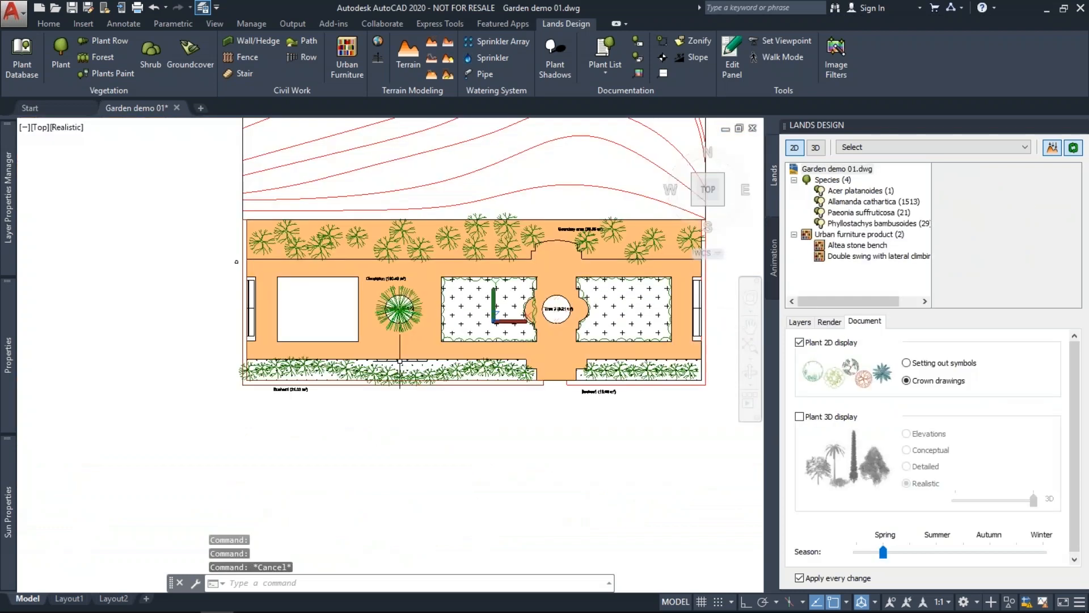
middle_click_drag(277, 210, 251, 285)
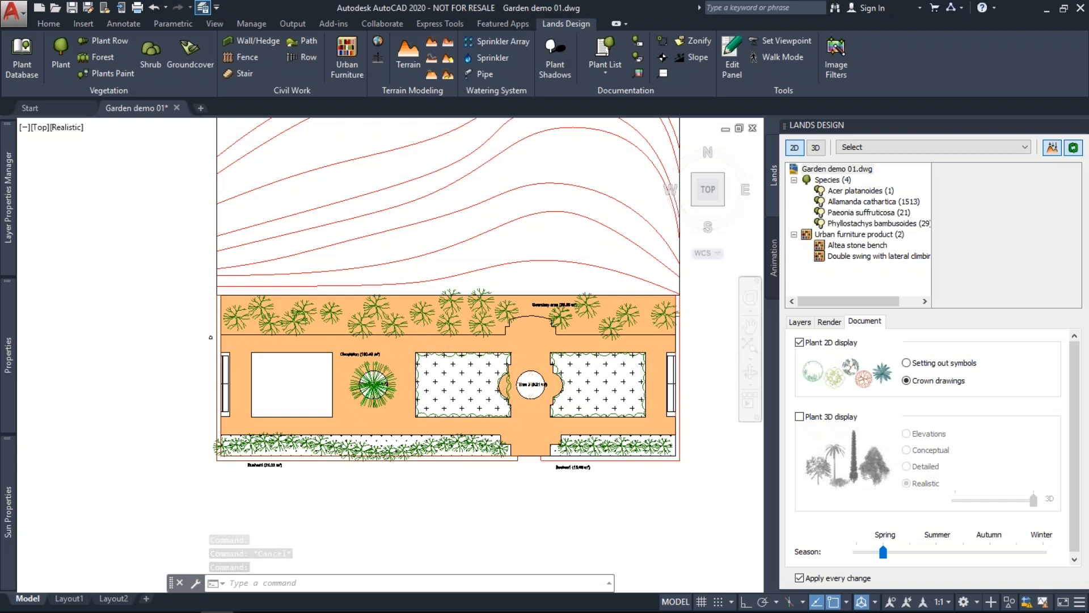
scroll(478, 391, "up", 2)
middle_click_drag(478, 391, 420, 385)
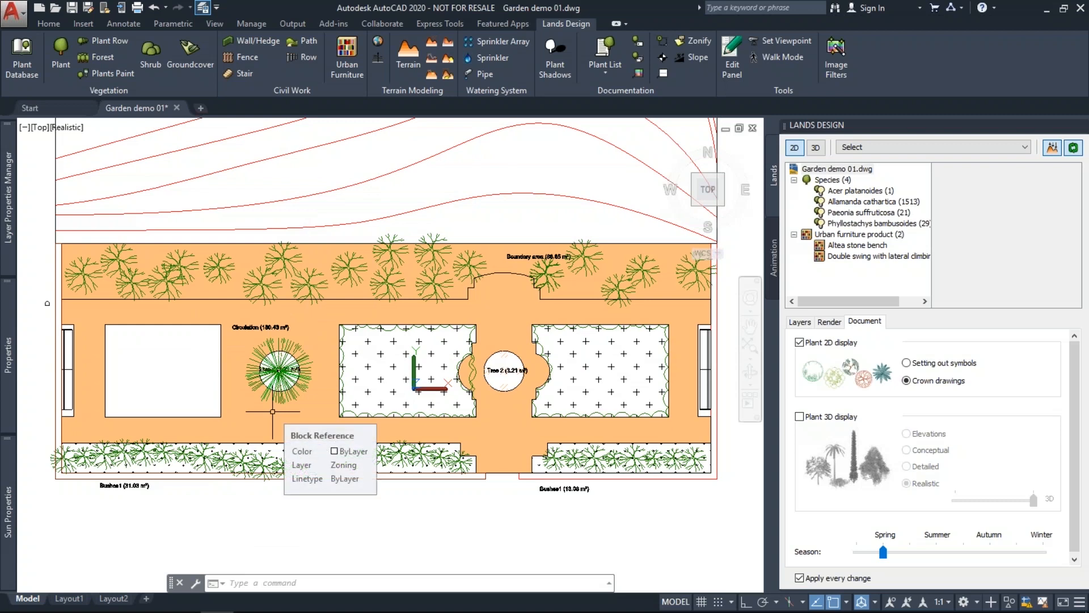
left_click(816, 147)
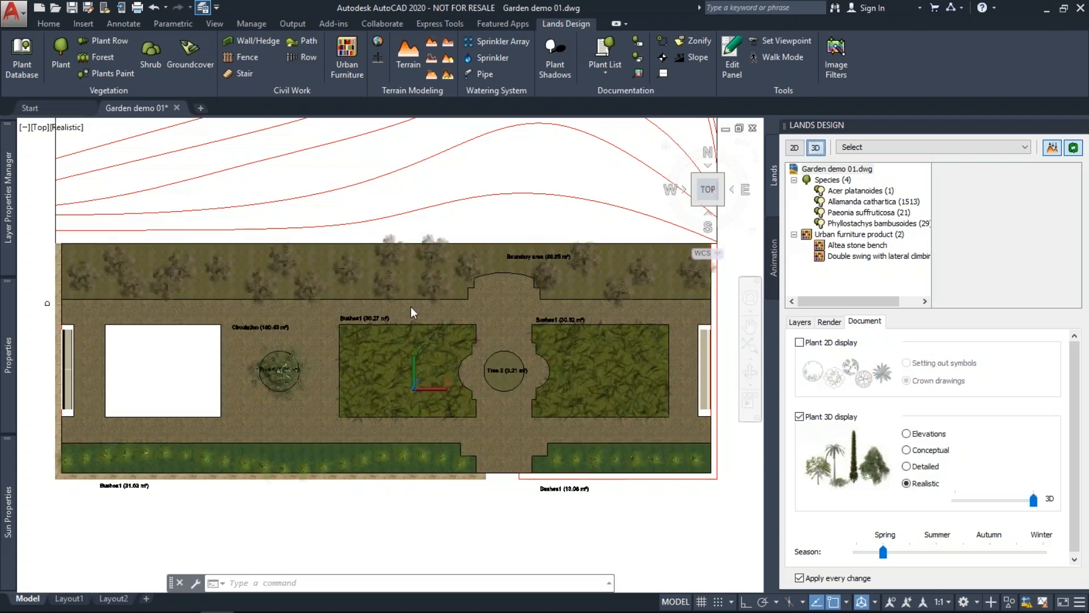
left_click(693, 204)
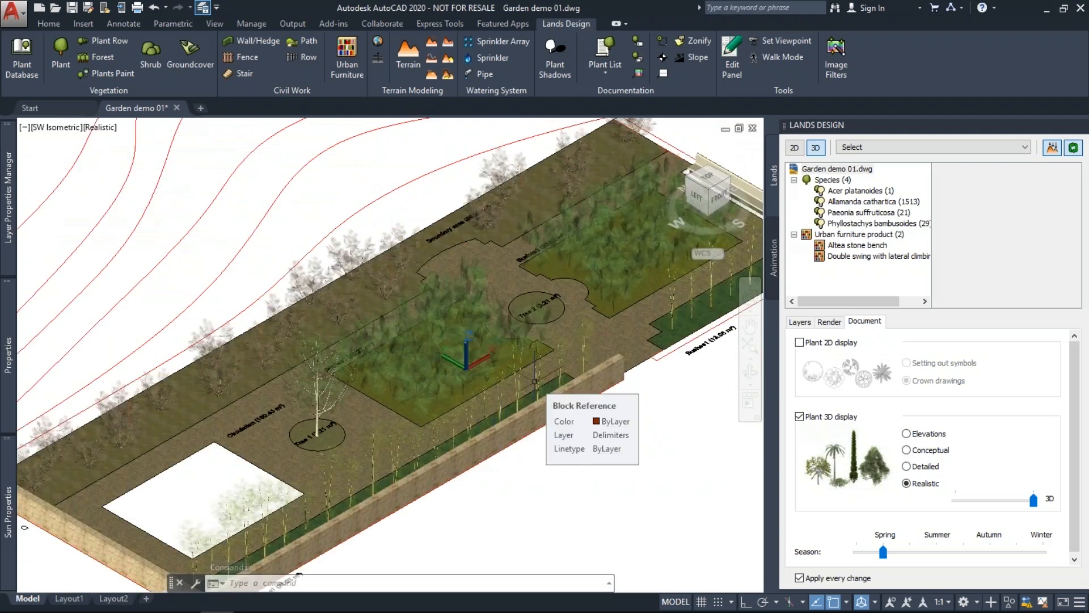
middle_click_drag(520, 387, 528, 373)
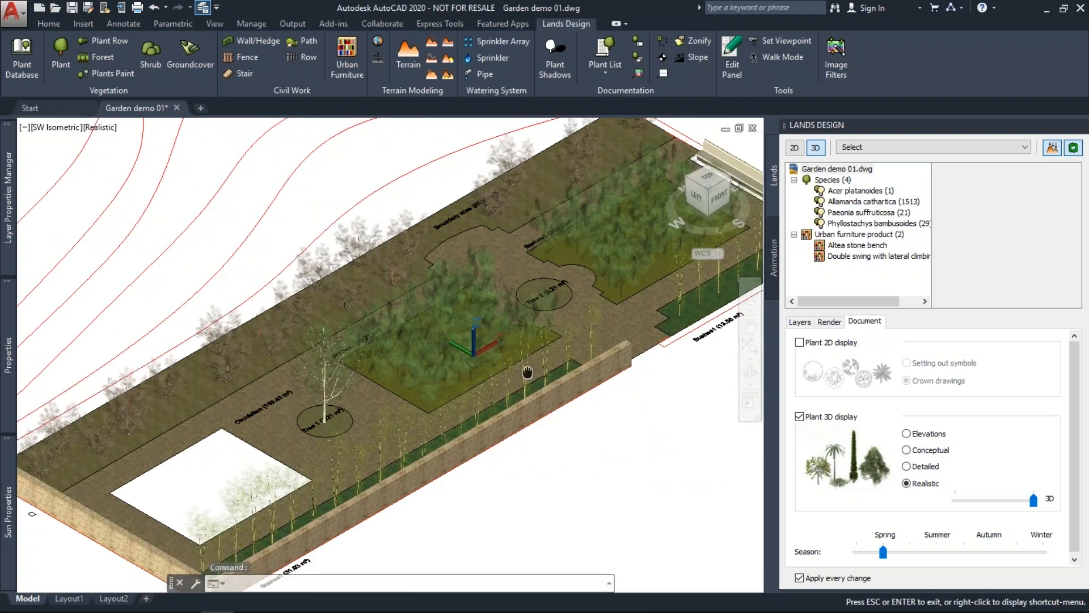
middle_click_drag(528, 372, 528, 363)
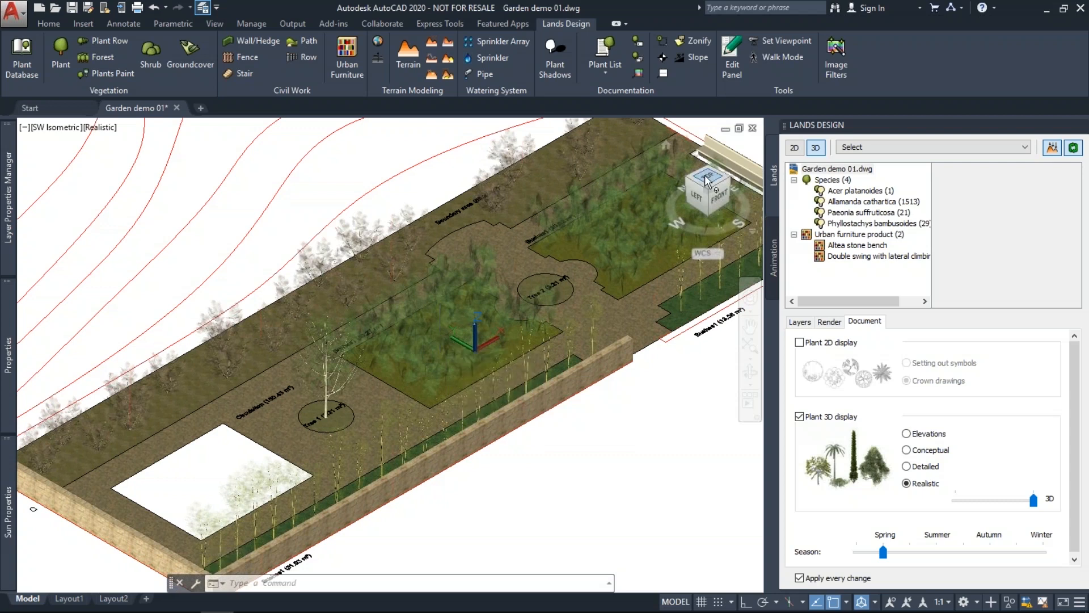
left_click(793, 149)
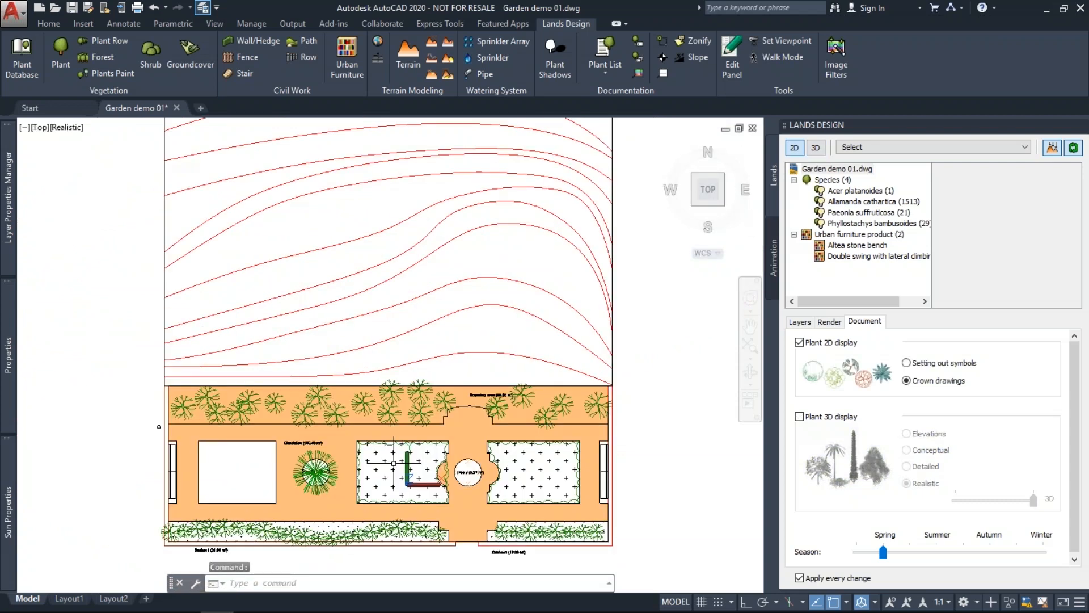
scroll(393, 463, "up", 2)
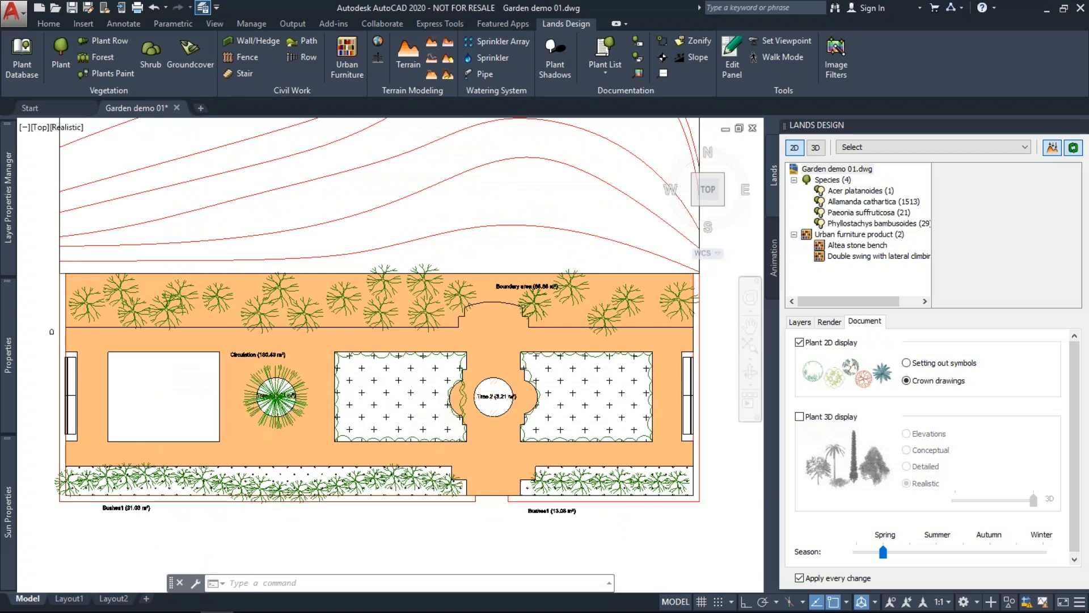
scroll(142, 455, "up", 2)
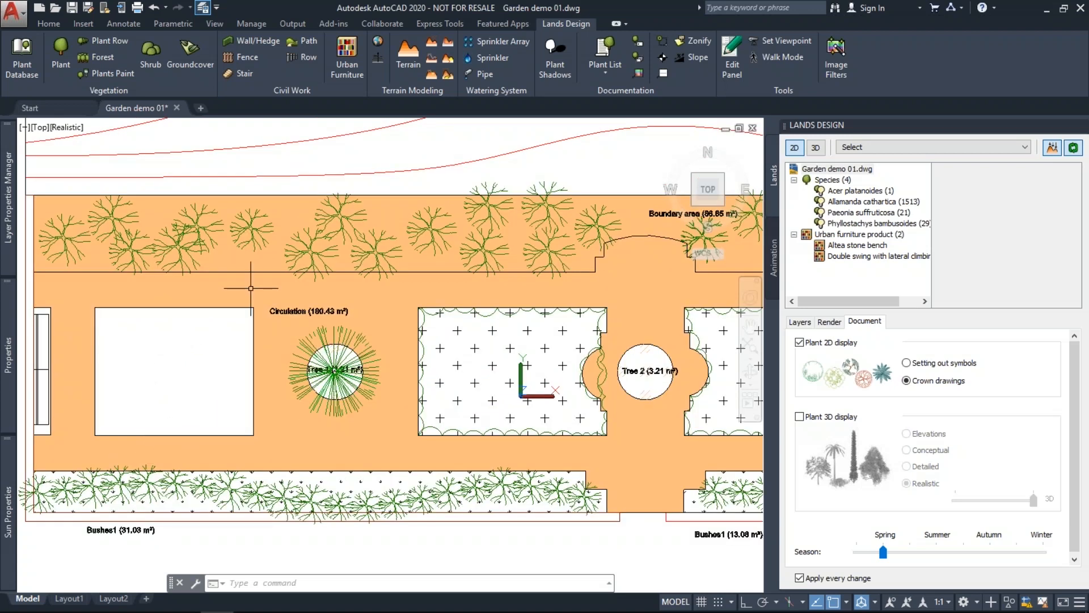
Start a Zonify zone and set its material texture to AccuRender Tile 2009.jpg.
left_click(692, 40)
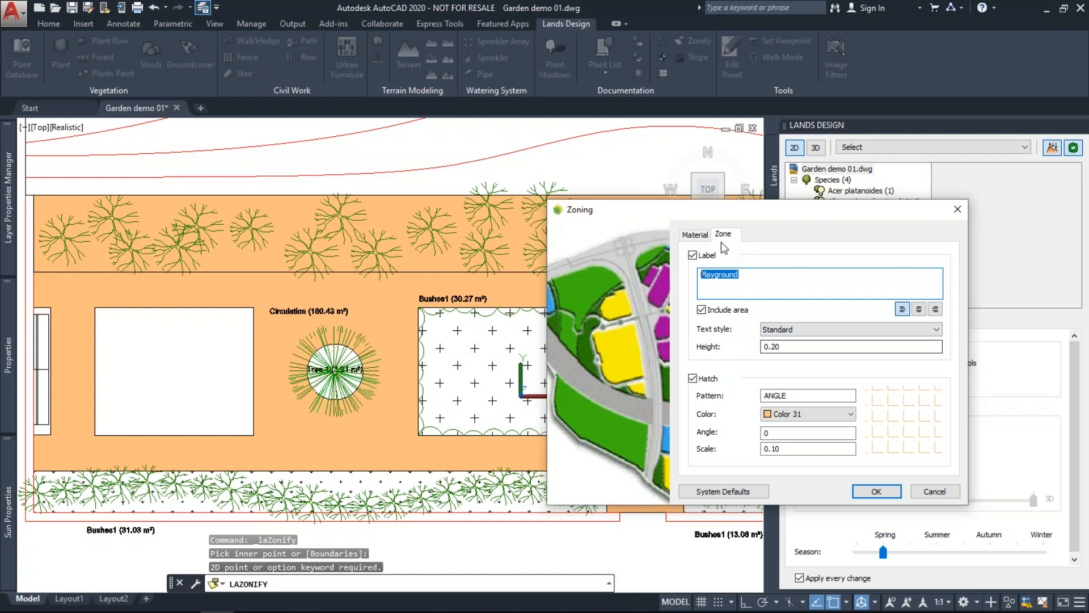
left_click(695, 234)
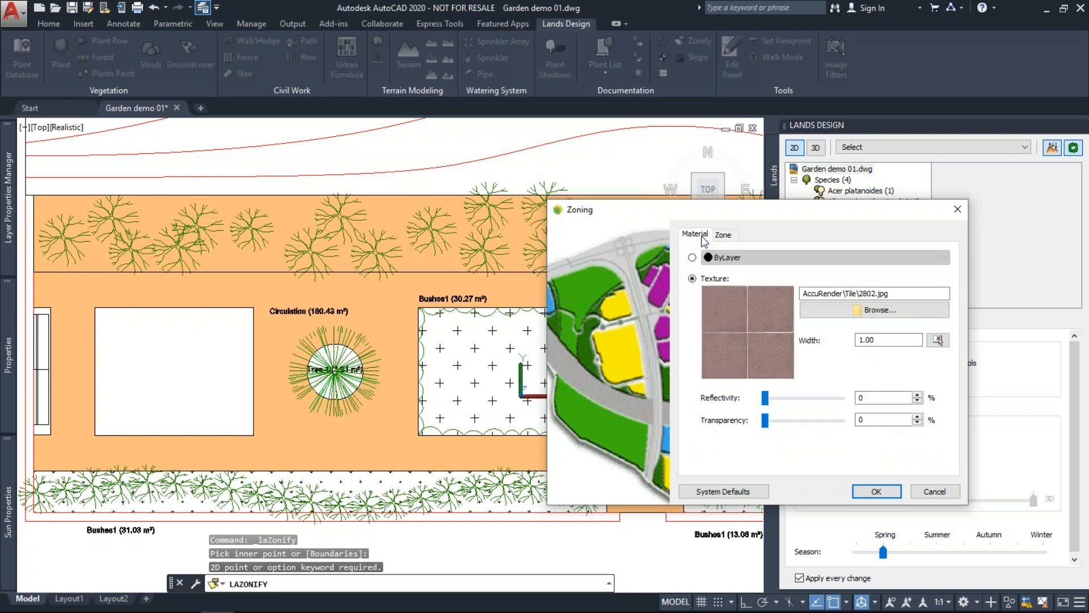
left_click(843, 307)
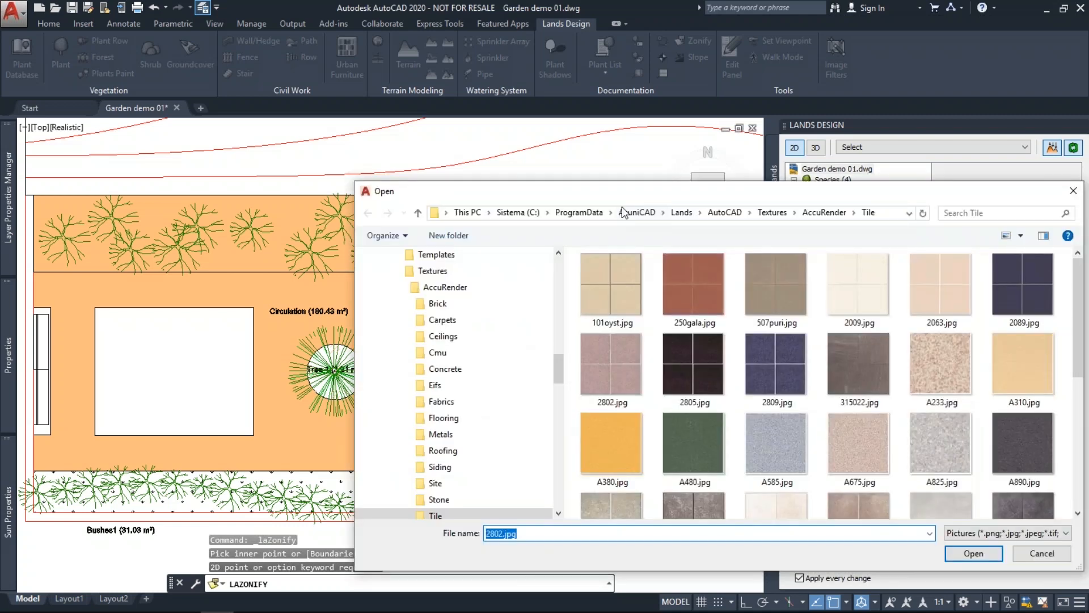
left_click_drag(617, 203, 534, 180)
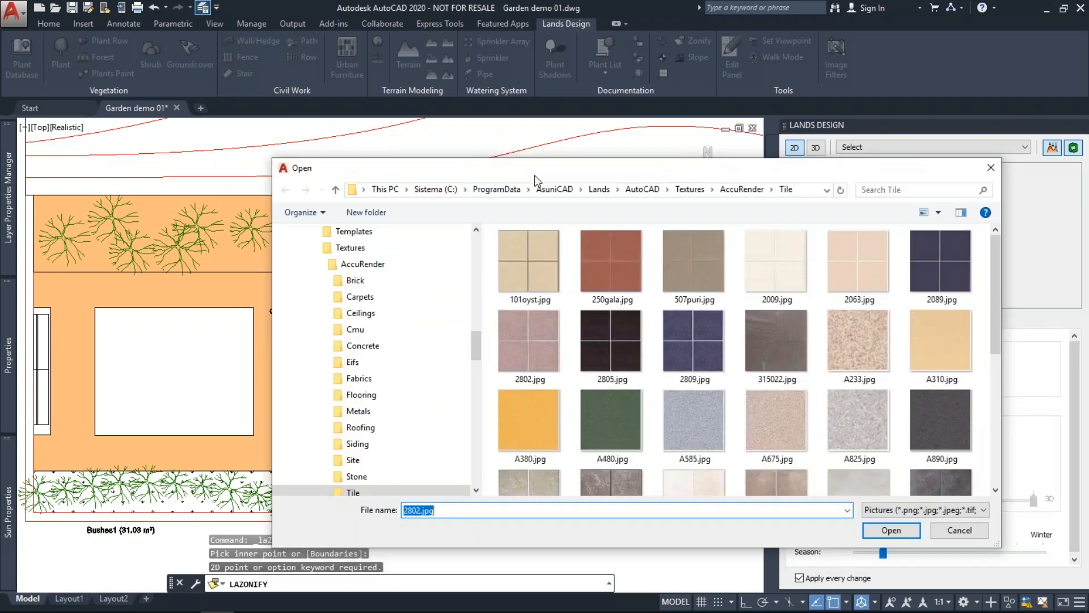
double_click(776, 261)
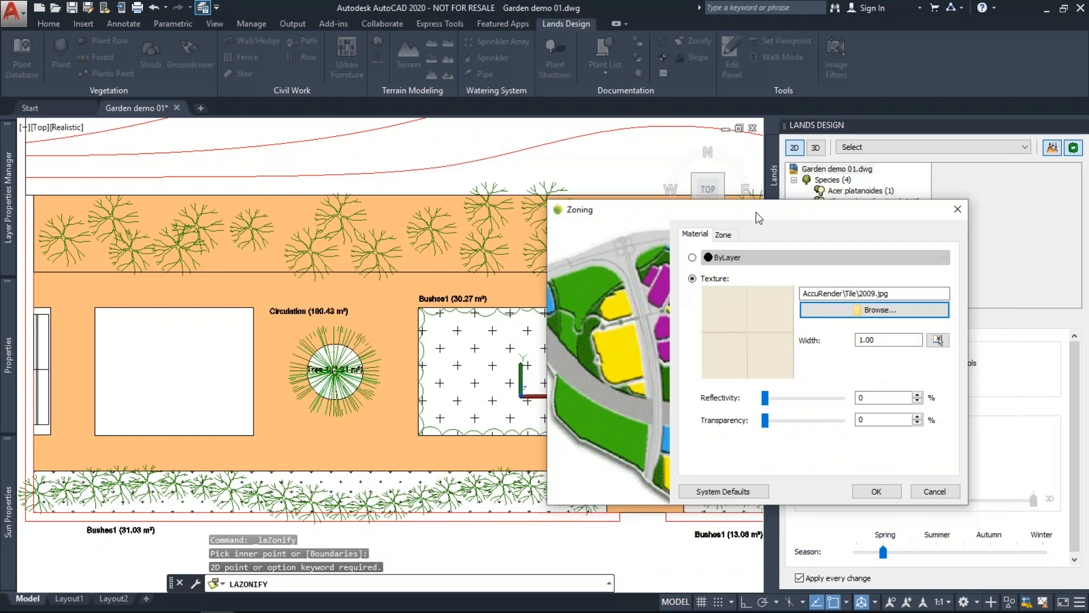
left_click(724, 234)
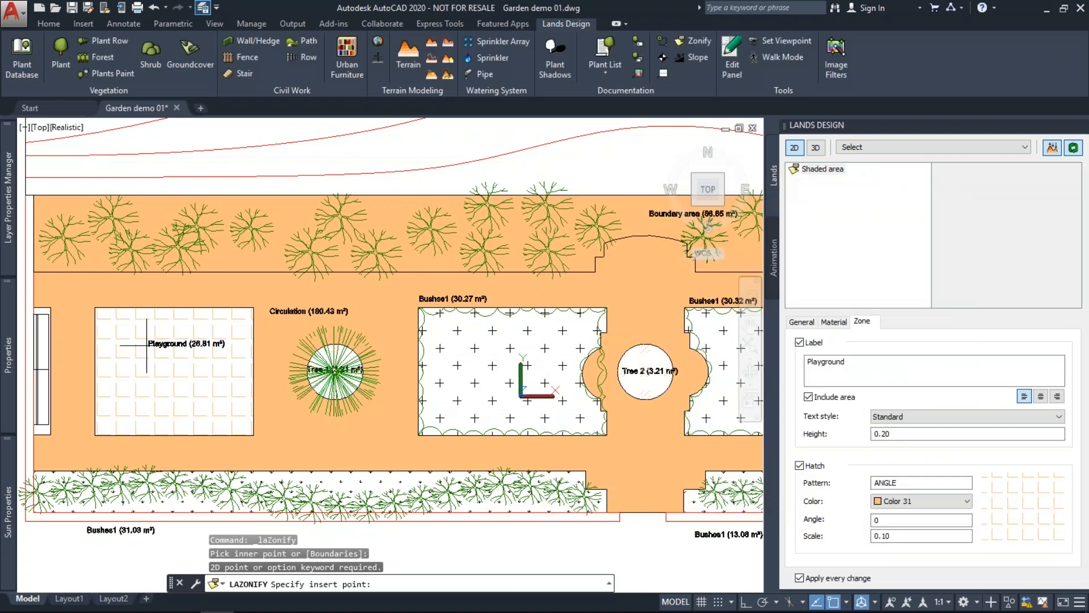
Select the Playground zone, review its label and tile material, then deselect it.
scroll(176, 391, "up", 4)
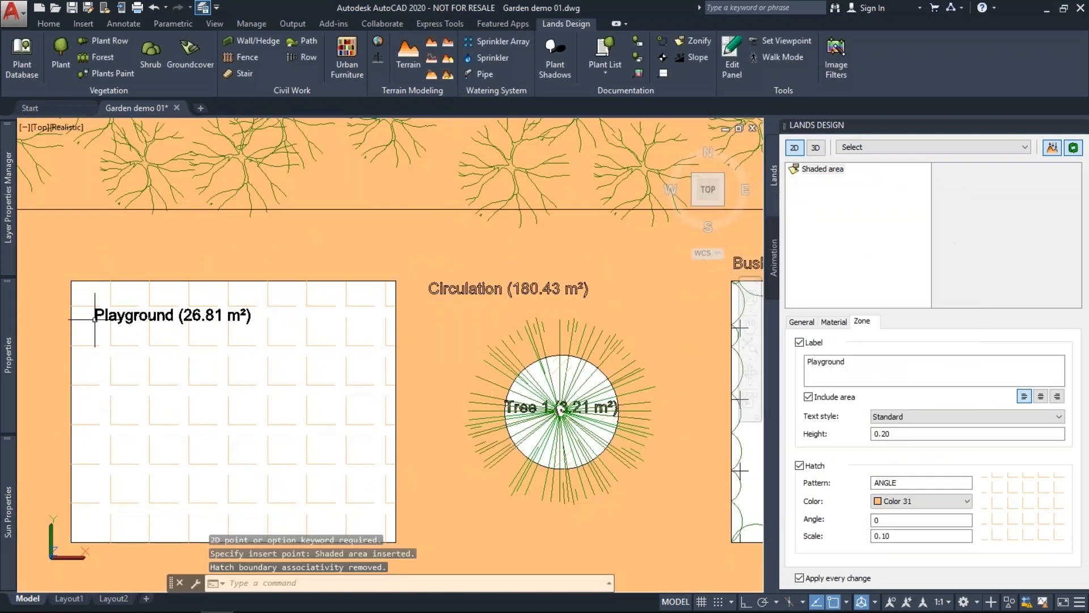
scroll(176, 390, "down", 2)
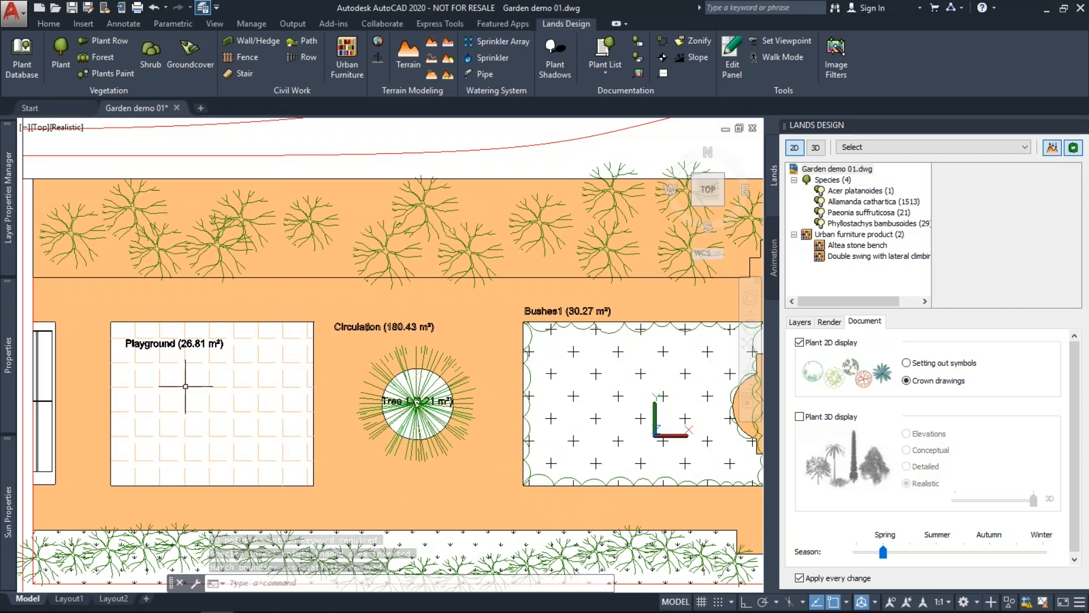
left_click(182, 389)
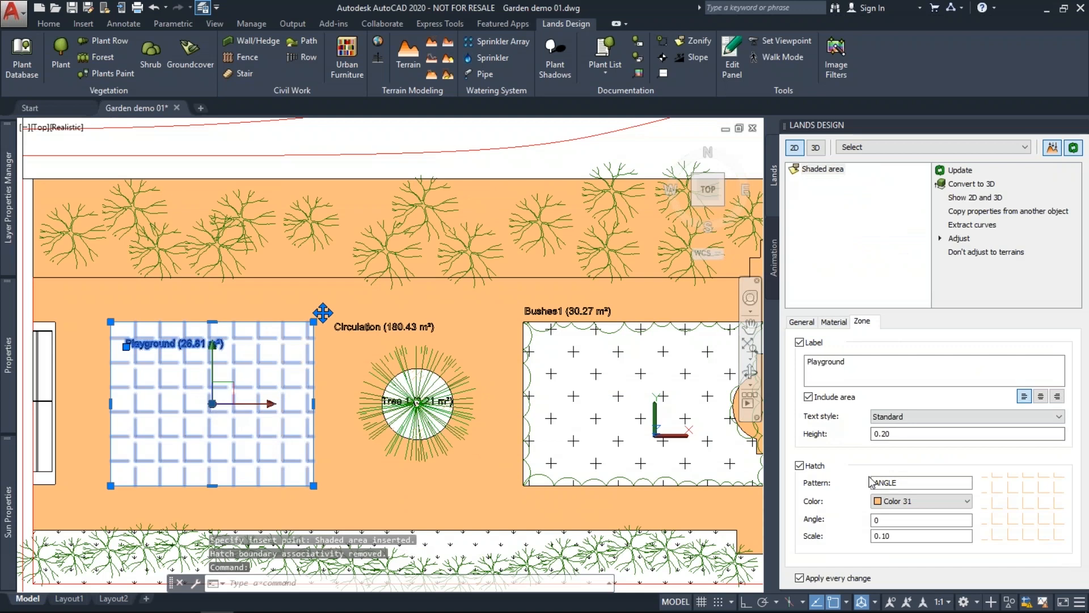
left_click(853, 372)
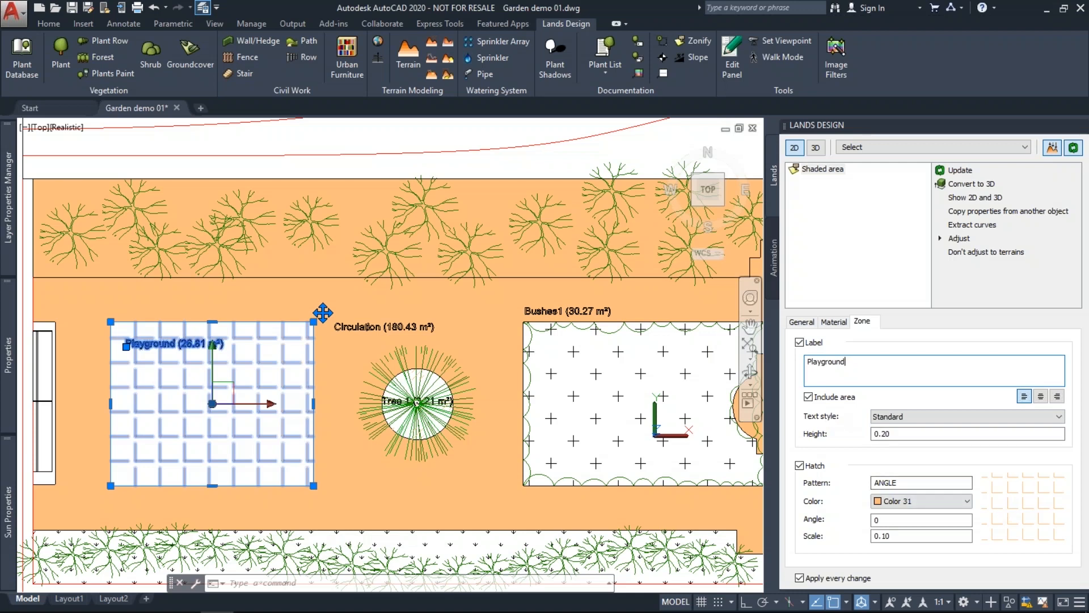
left_click(836, 322)
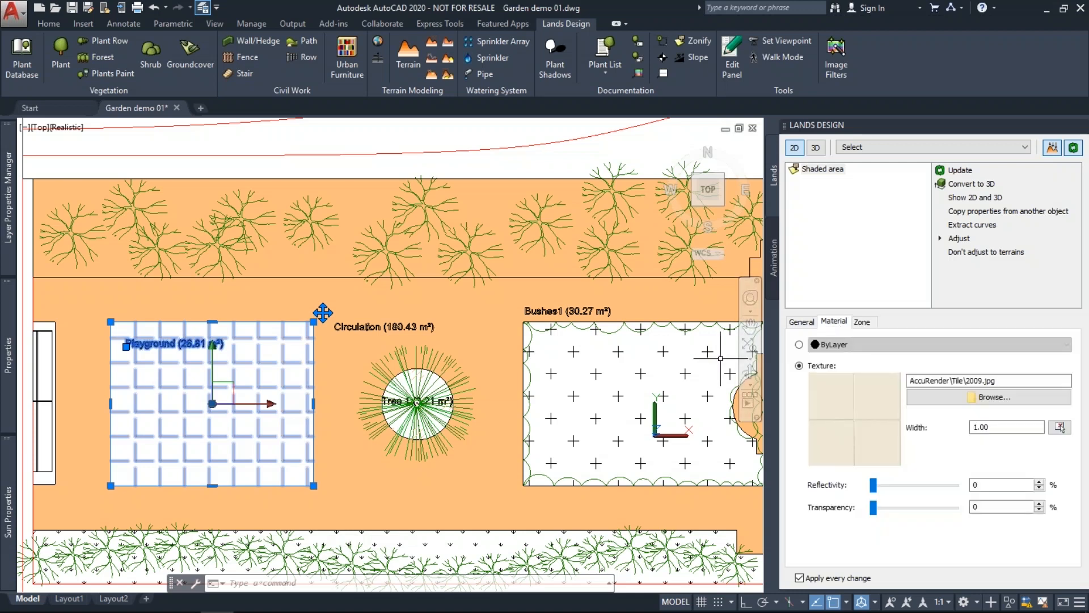
key("Escape")
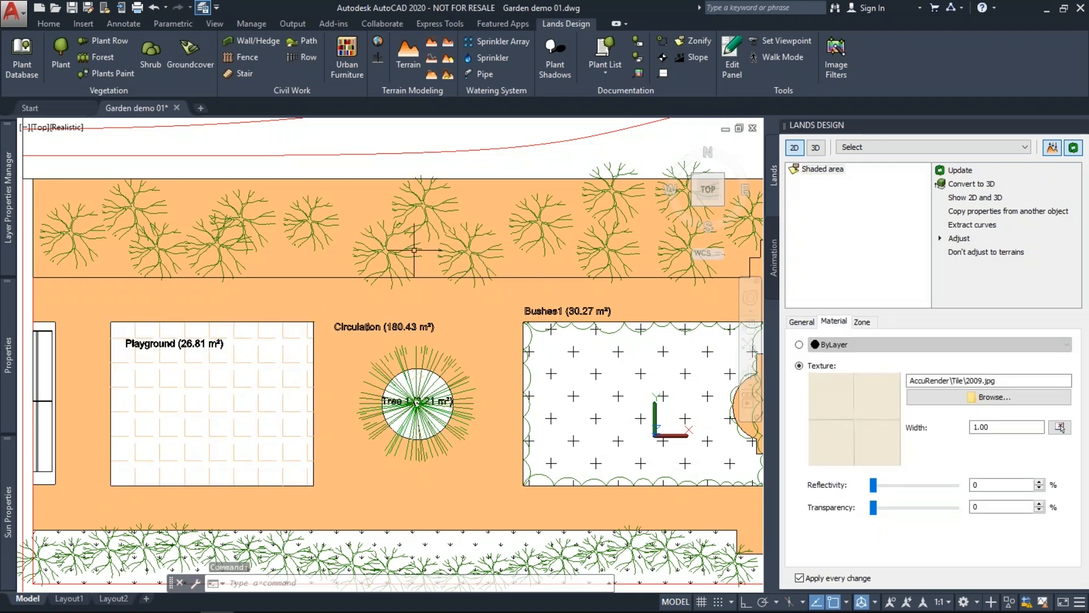
key("Escape")
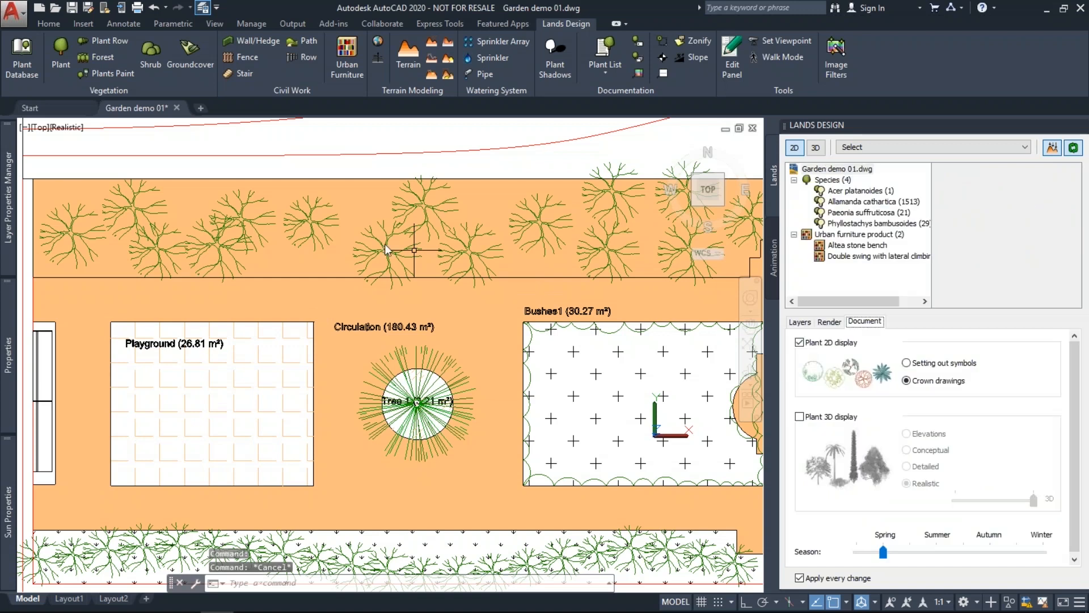
scroll(361, 297, "down", 2)
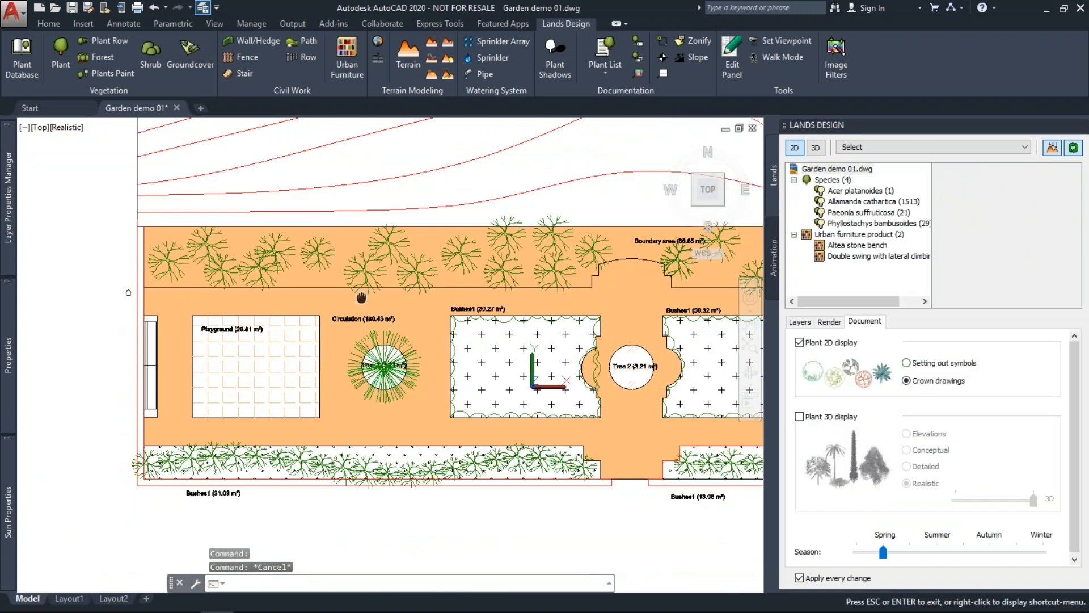
Toggle plants between 3D and 2D crown drawings, end on realistic 3D, and start inserting a plant.
left_click(816, 148)
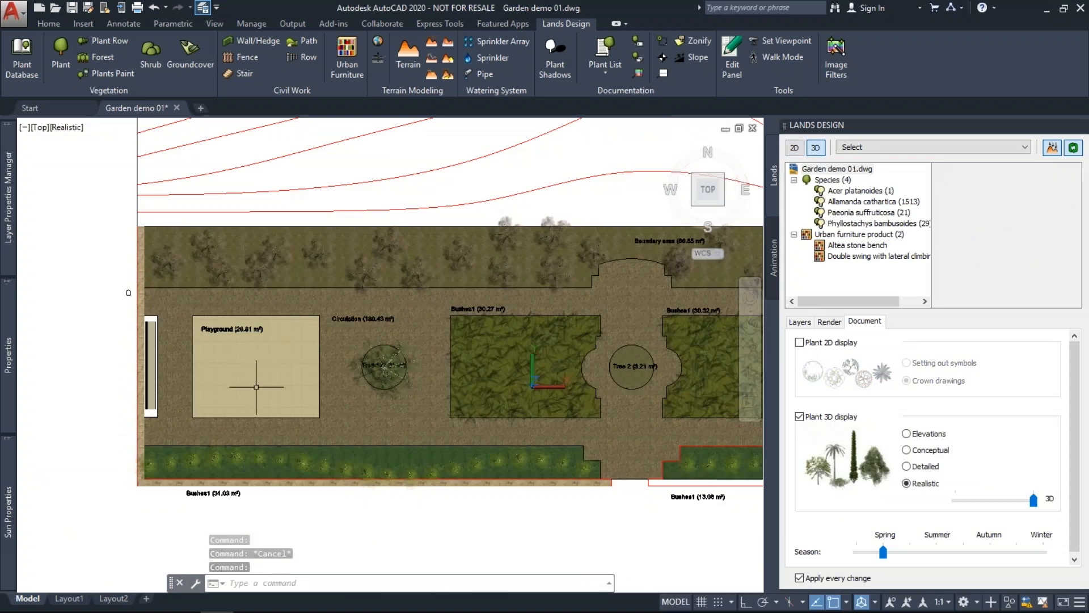
left_click(794, 148)
middle_click_drag(531, 331, 414, 332)
scroll(414, 332, "down", 3)
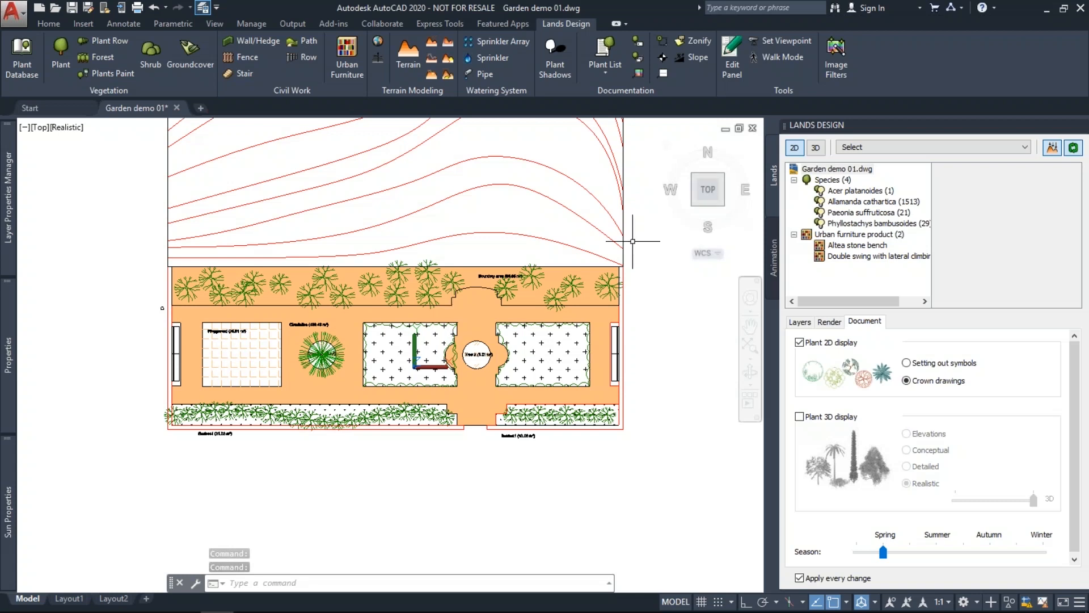
left_click(816, 148)
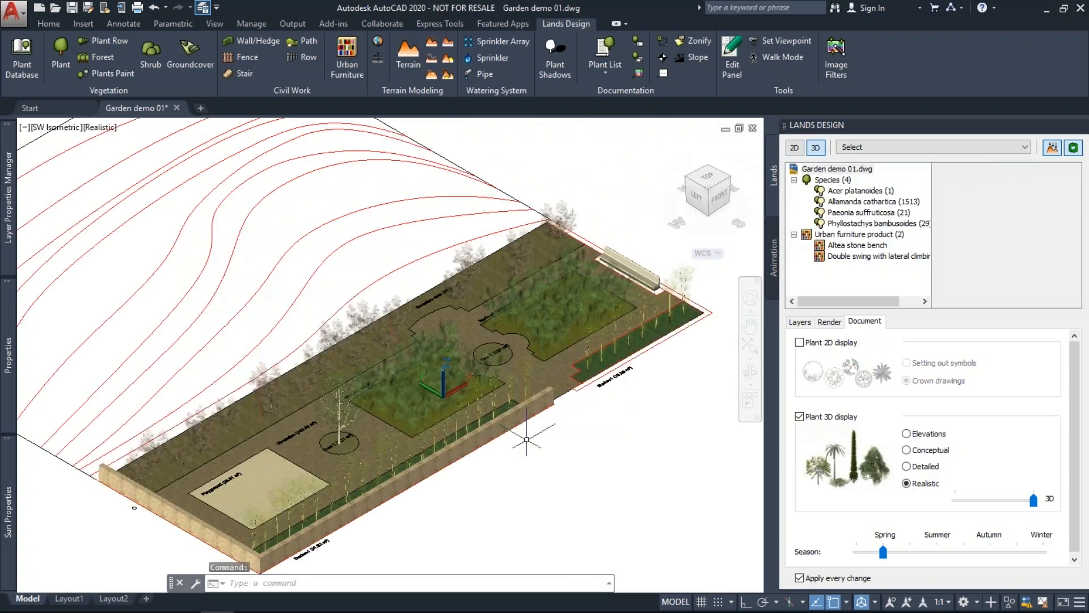
left_click(59, 57)
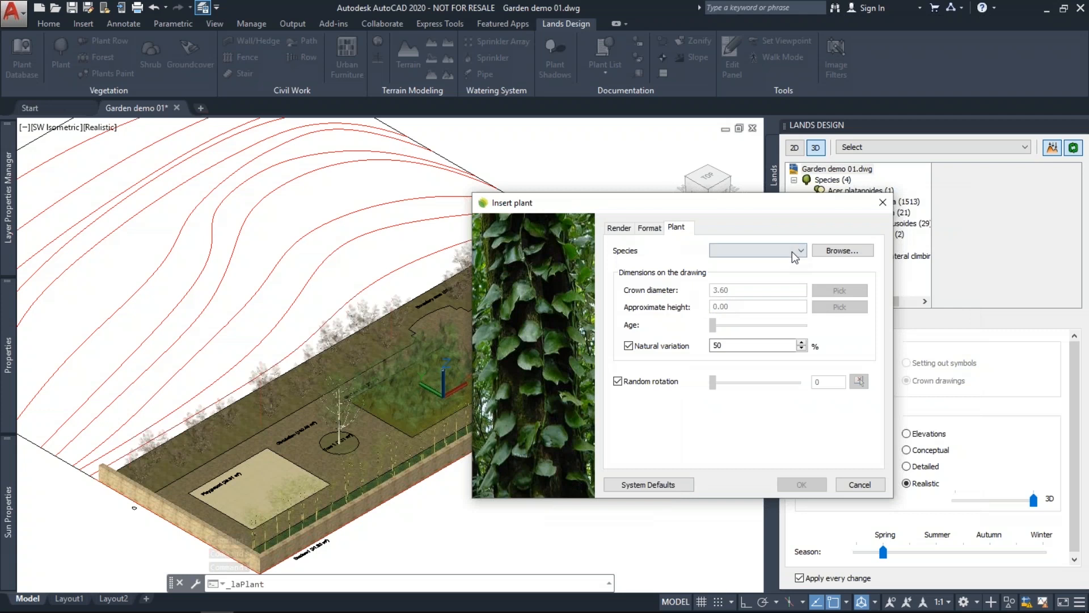
Check the Species dropdown of used species, then browse the full Plant Database.
left_click(792, 251)
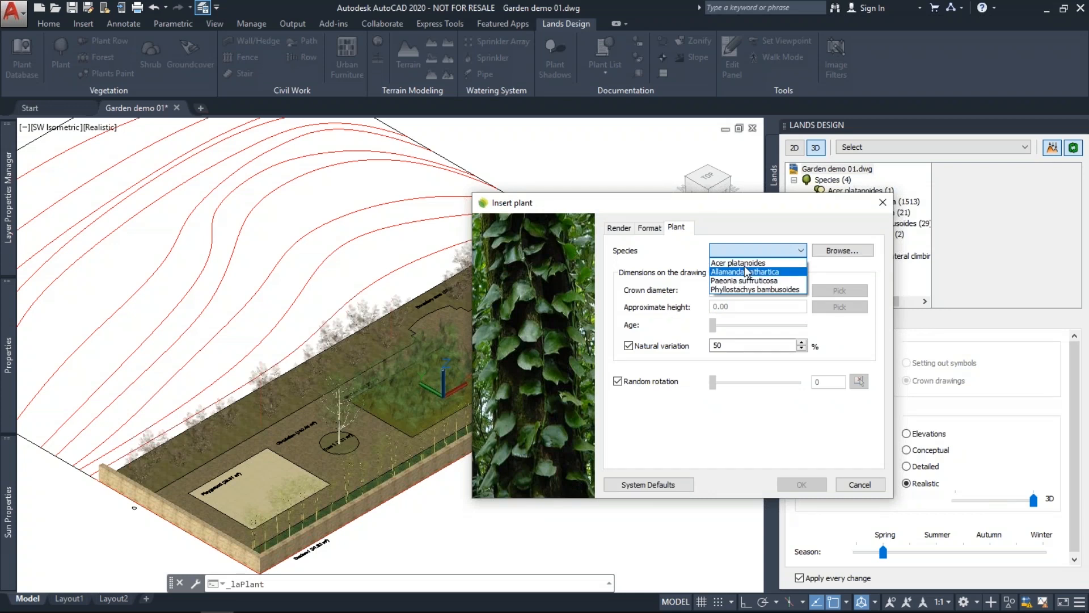
left_click(754, 252)
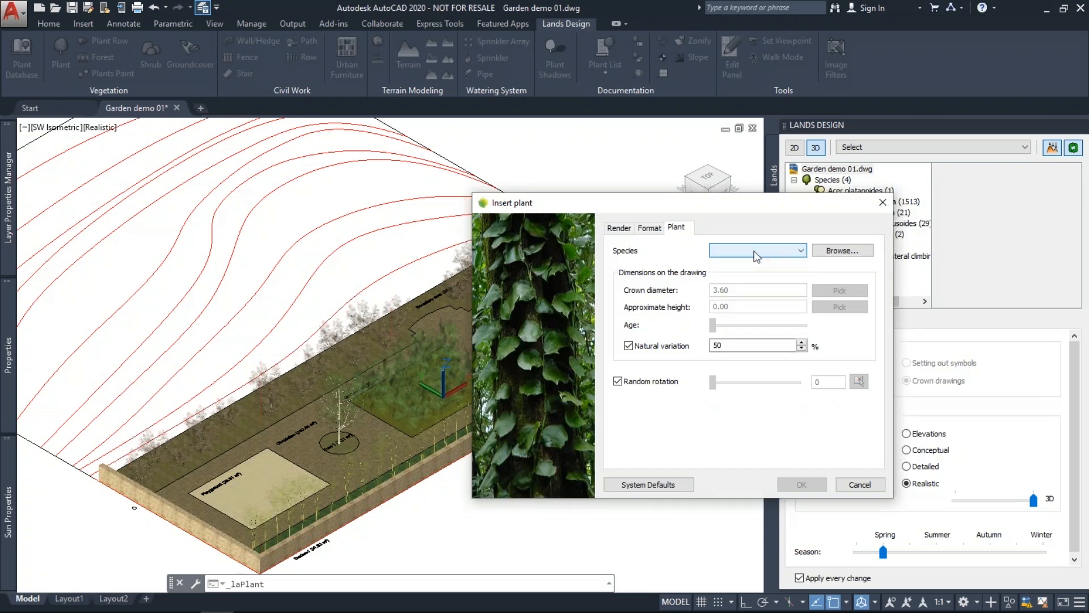
left_click(755, 253)
left_click(754, 252)
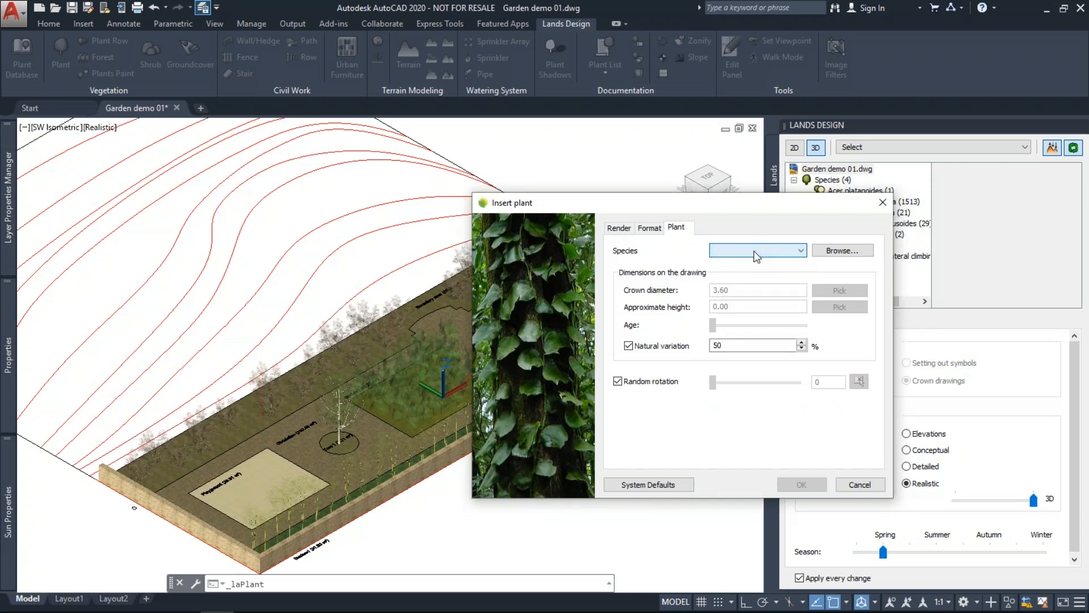
left_click(846, 253)
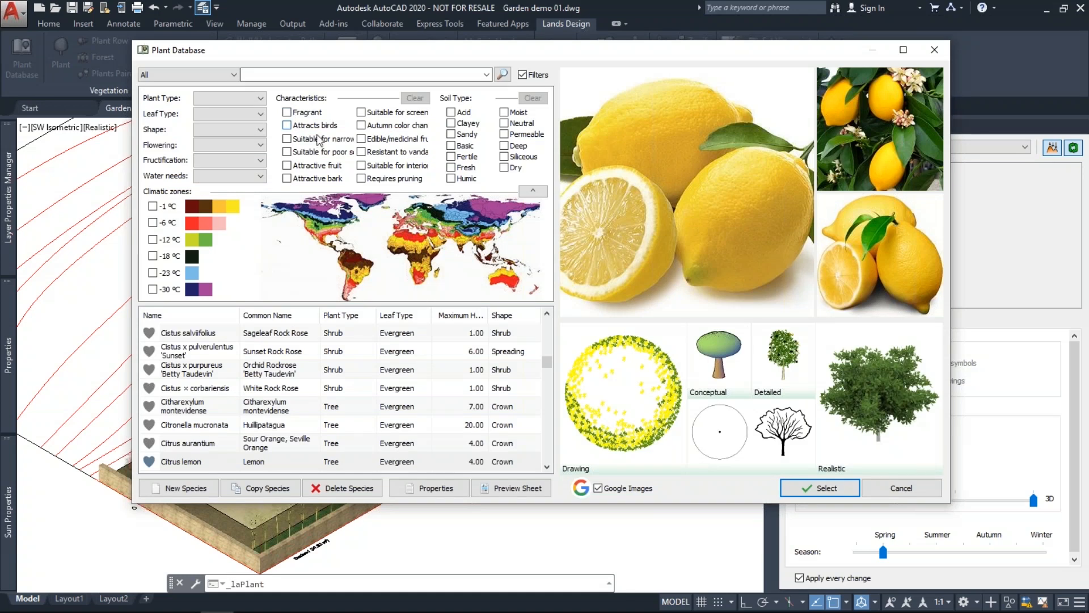
Filter by Attracts birds and Resistant to vandalism, then preview Acacia gerrardii and Acacia melanoxylon.
left_click(287, 125)
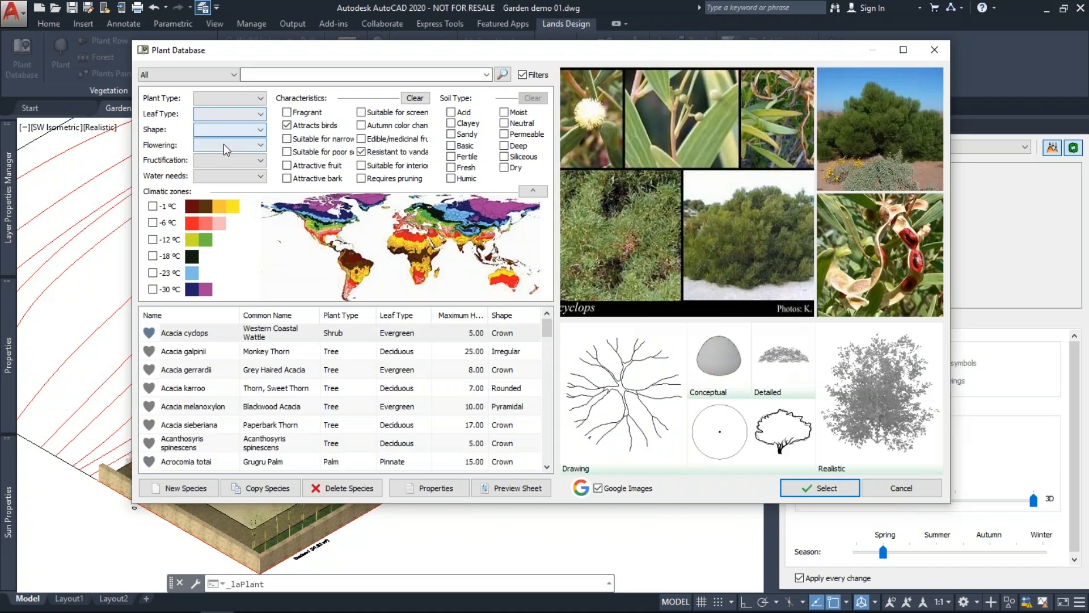
left_click(224, 144)
left_click(223, 144)
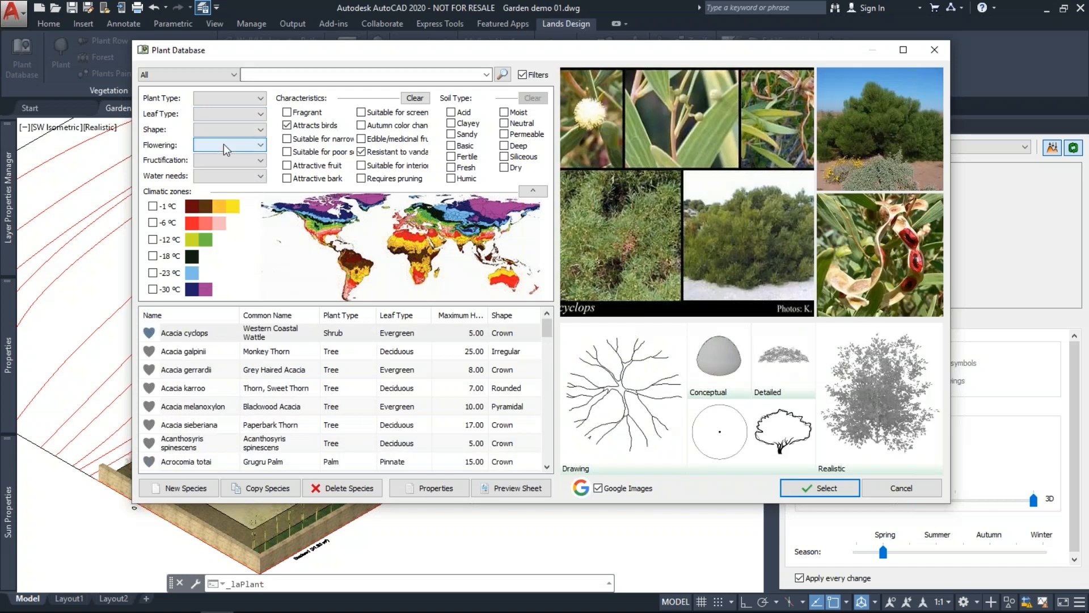
left_click(359, 151)
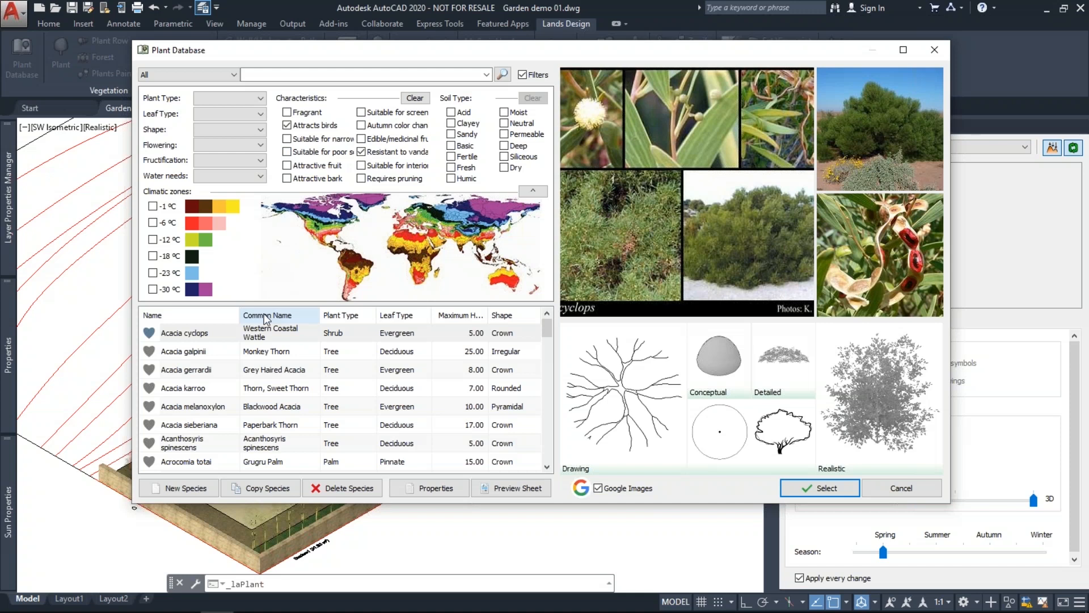
left_click(252, 369)
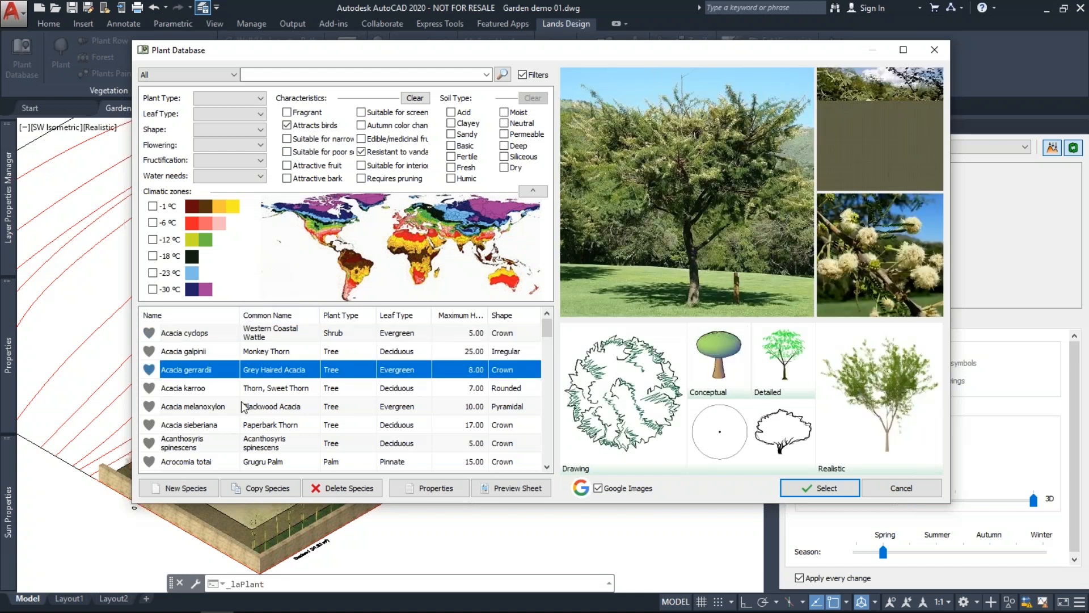
left_click(243, 406)
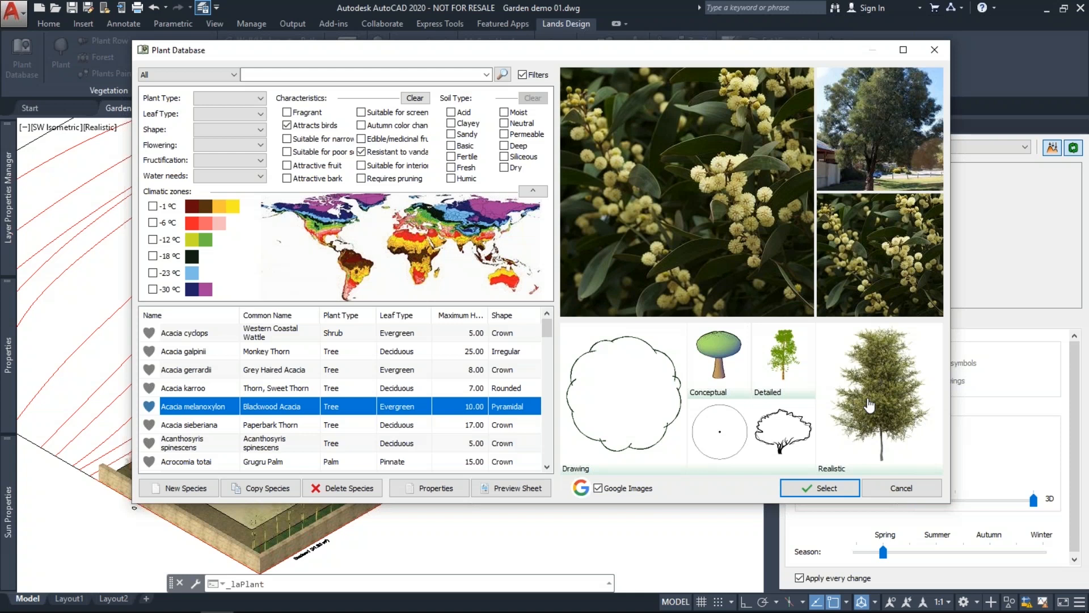
Clear the filters, search the database for 'lemon' and select Citrus lemon.
left_click(415, 98)
left_click(306, 73)
type("lemo")
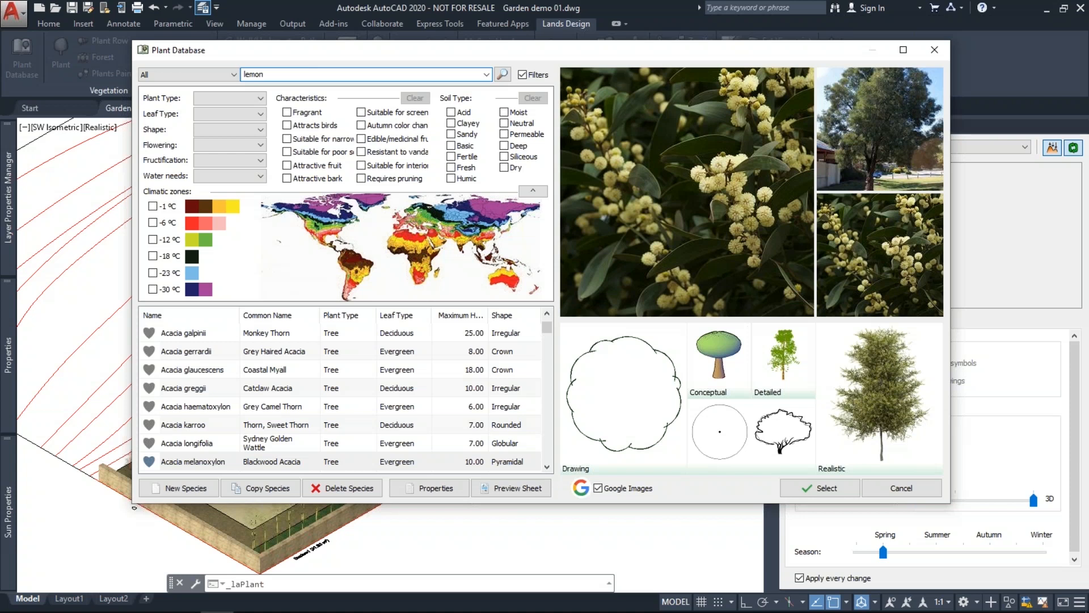
type("n")
key("Return")
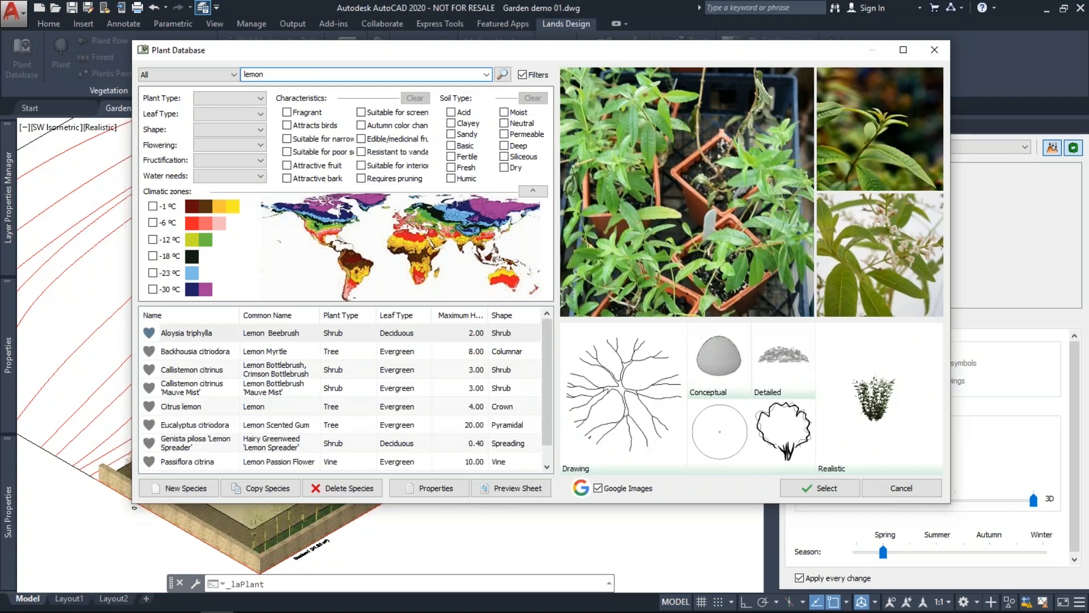
left_click(409, 406)
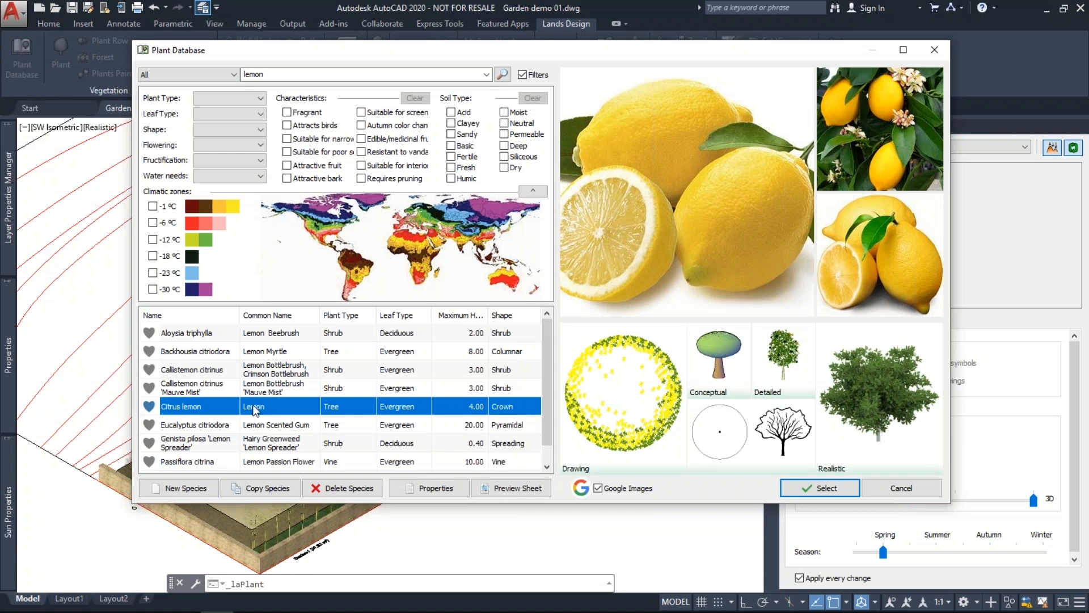
Look through the New Species characteristics and display settings, then cancel without creating one.
left_click(183, 489)
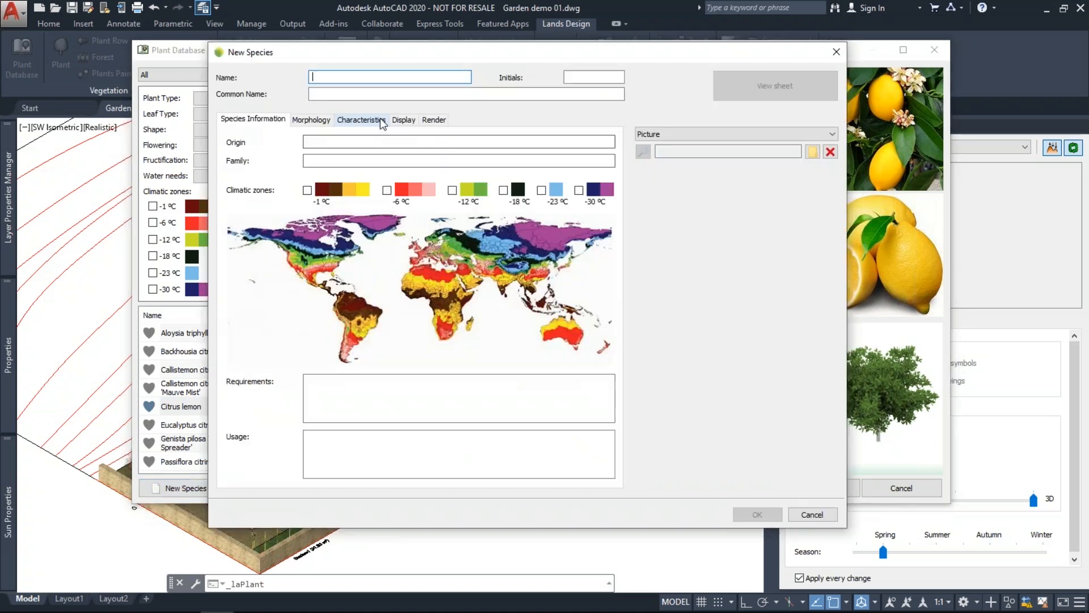
left_click(381, 119)
left_click(403, 120)
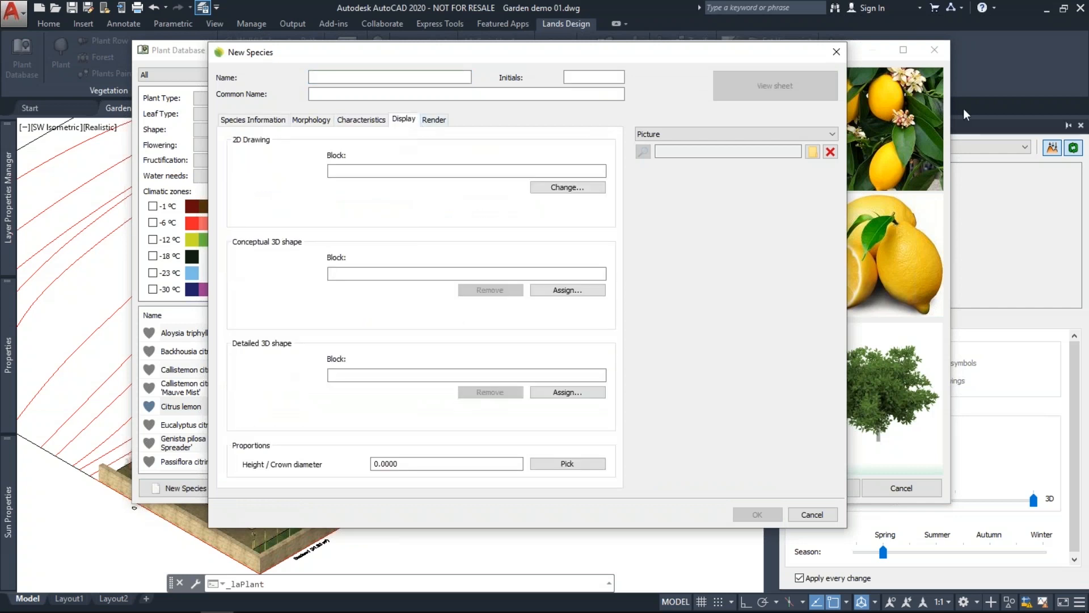
left_click(843, 51)
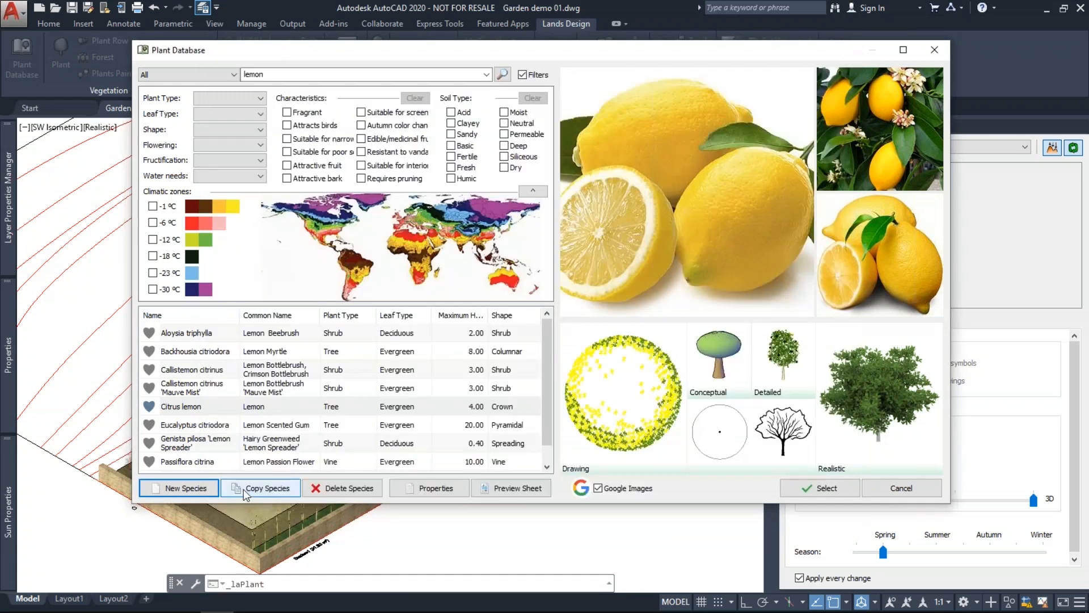
Open Citrus lemon's species properties in edit mode and view its Morphology and Display tabs.
left_click(428, 489)
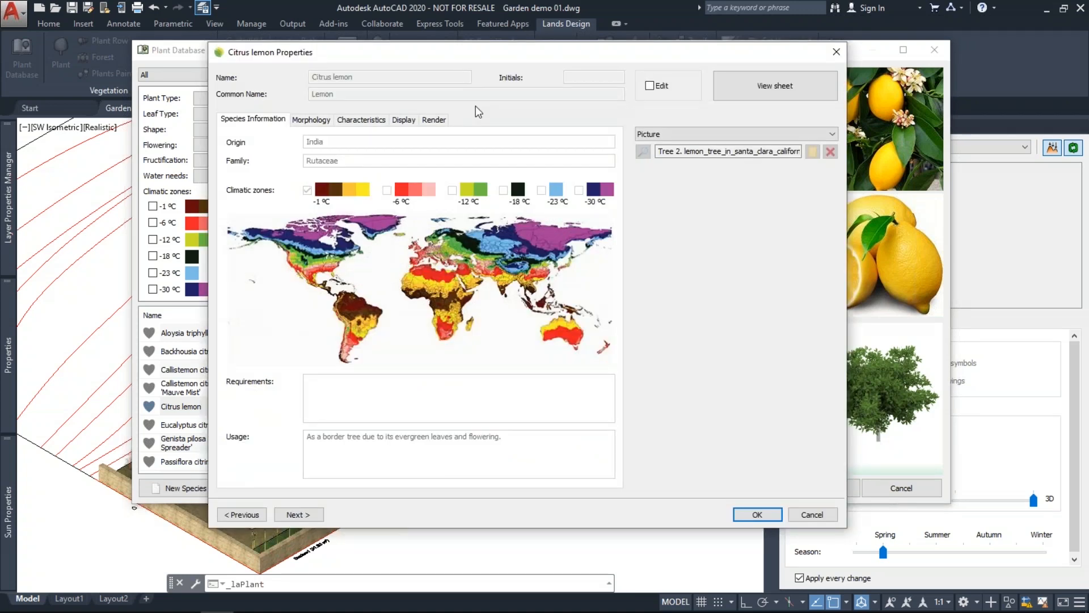
left_click(650, 85)
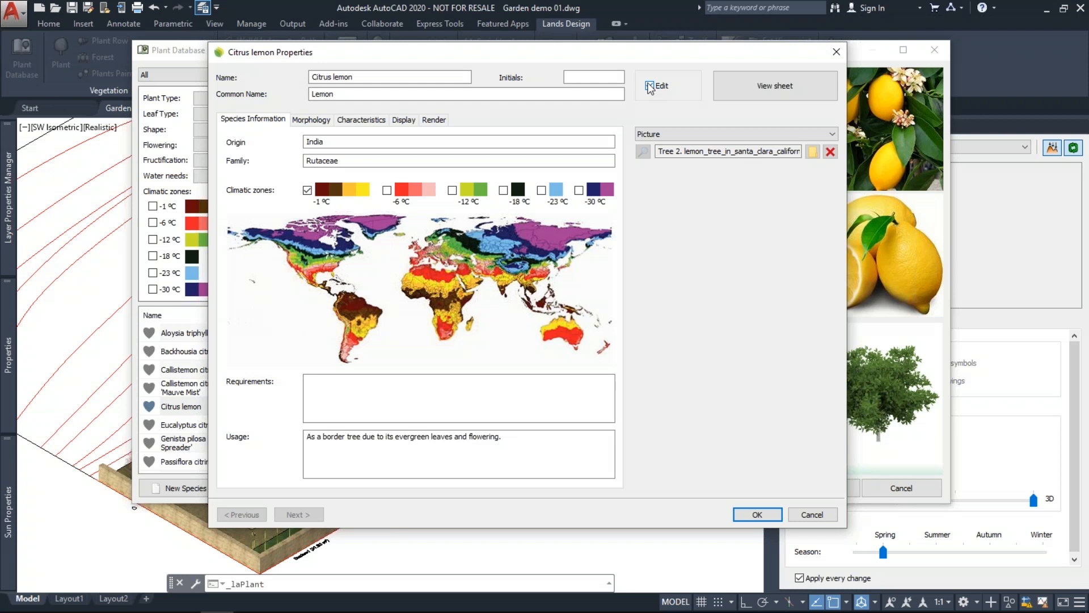
left_click(311, 119)
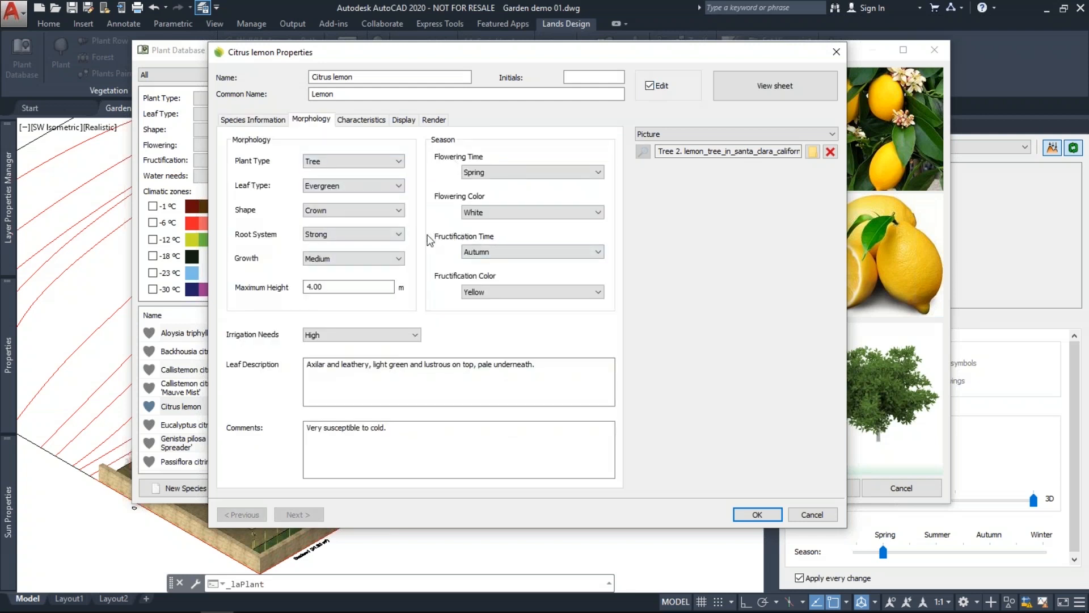
left_click(397, 120)
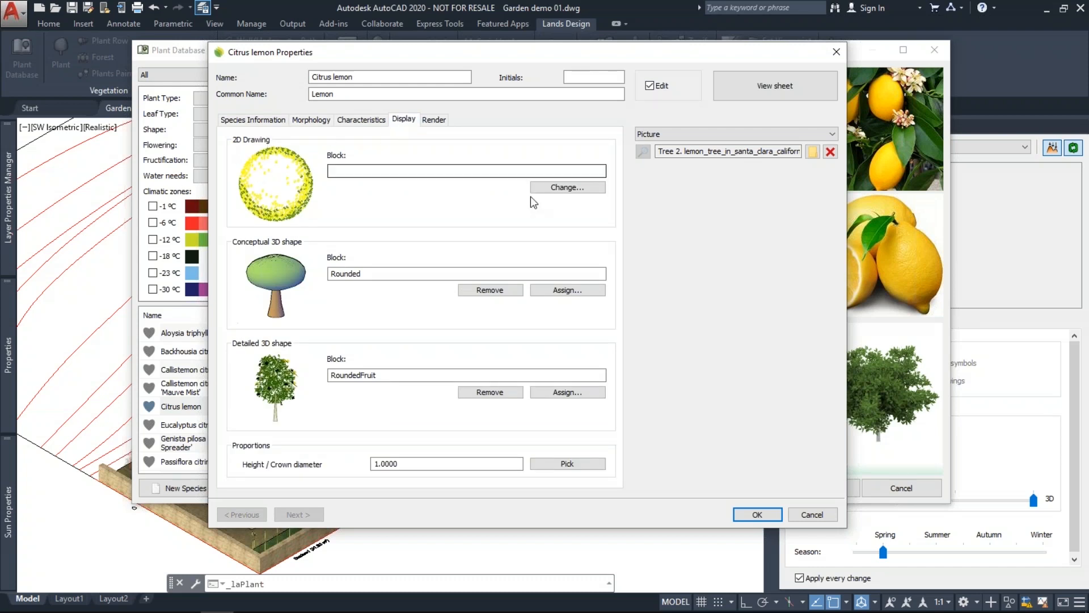
Replace Citrus lemon's 2D plan symbol with the yellow-green Austrocedrus chilensis crown from the Crowns folder.
left_click(556, 189)
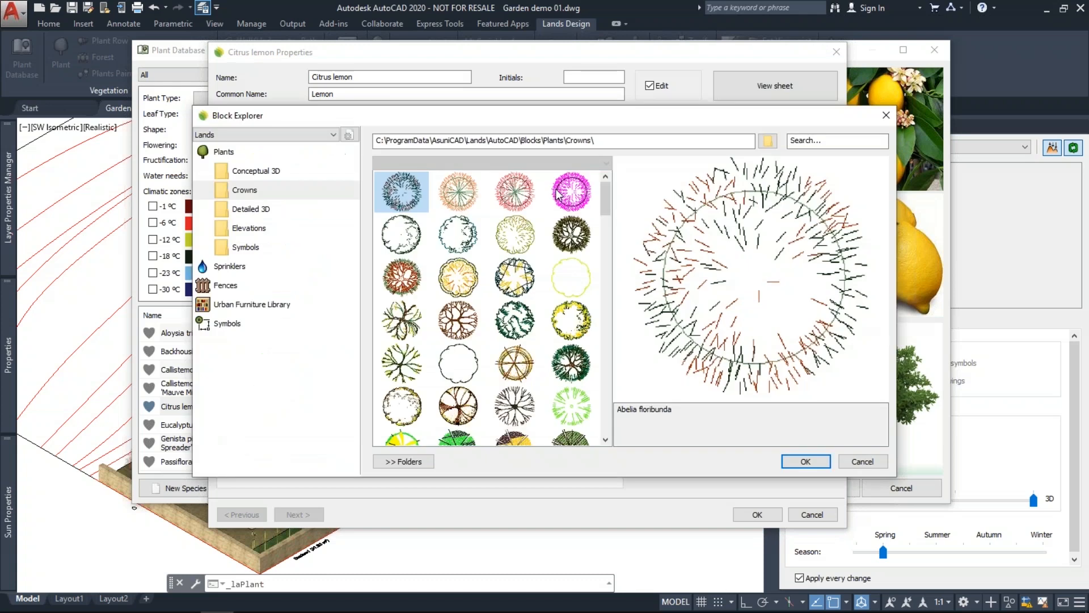
scroll(558, 194, "down", 5)
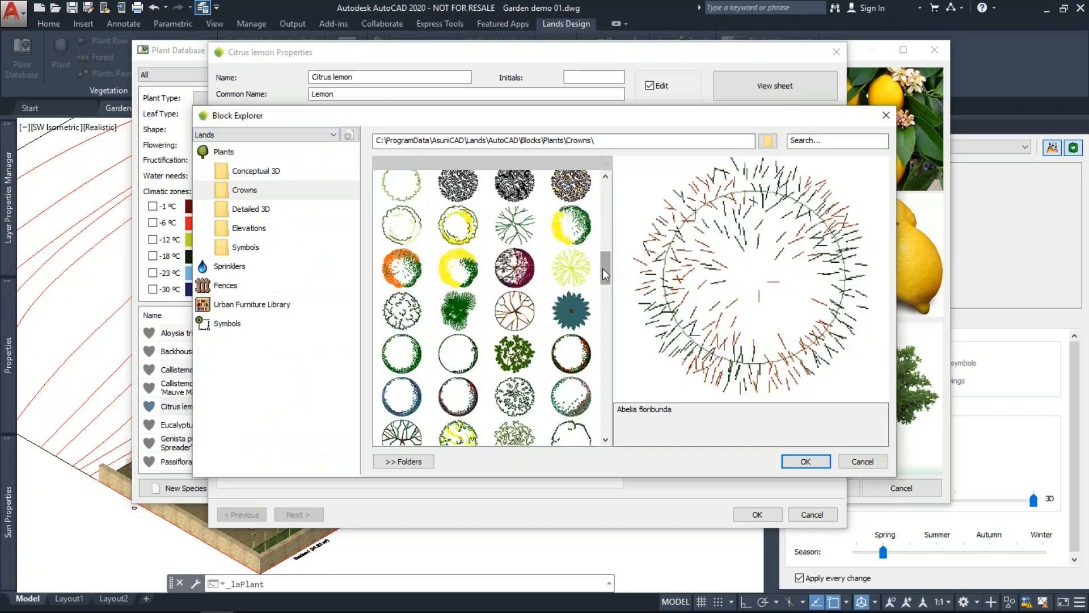
left_click_drag(602, 267, 604, 269)
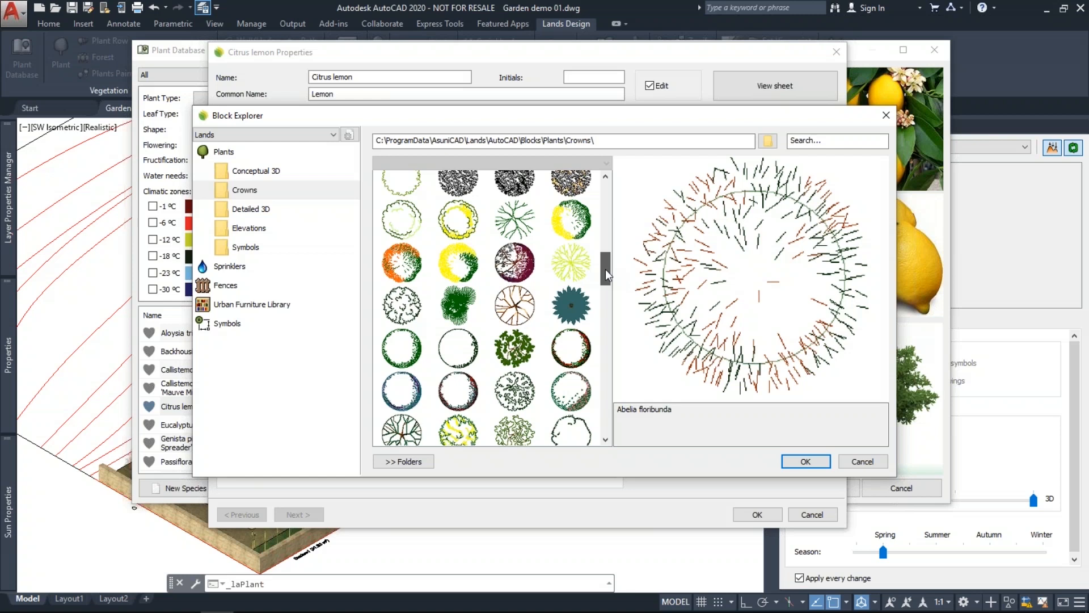
left_click(390, 347)
left_click(458, 223)
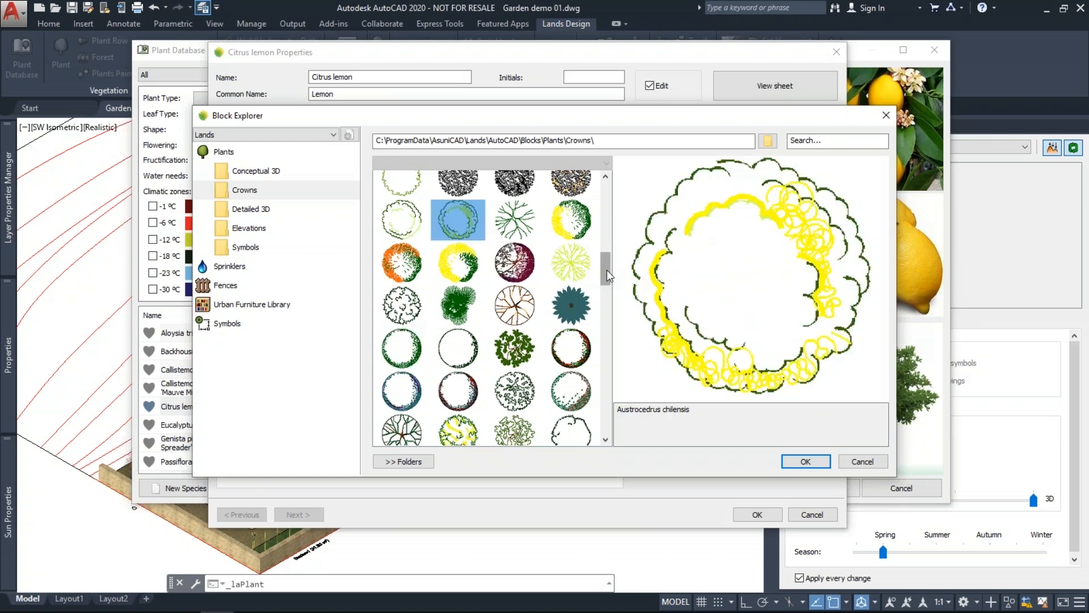
scroll(607, 270, "up", 1)
scroll(607, 272, "up", 2)
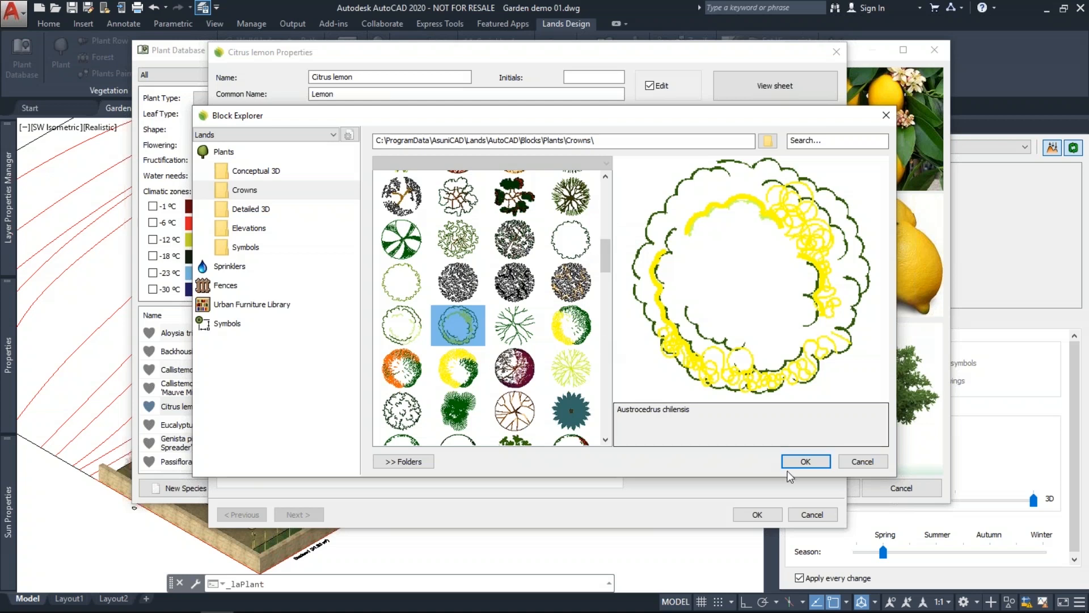
left_click(800, 462)
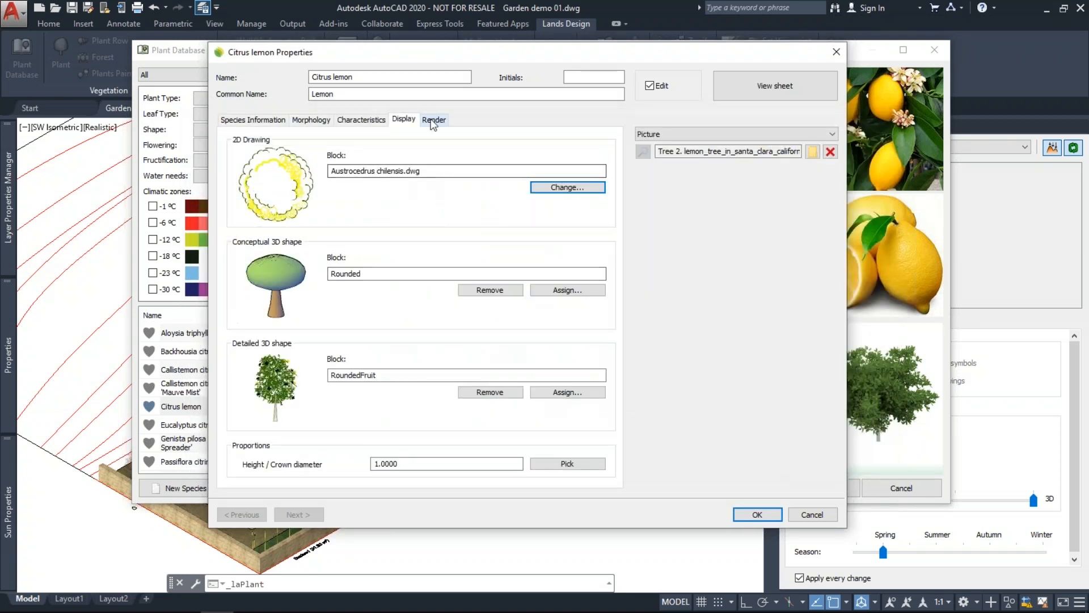
Show Citrus lemon's Render settings and browse the AccuRender nXt Plants folder for a plant file.
left_click(434, 121)
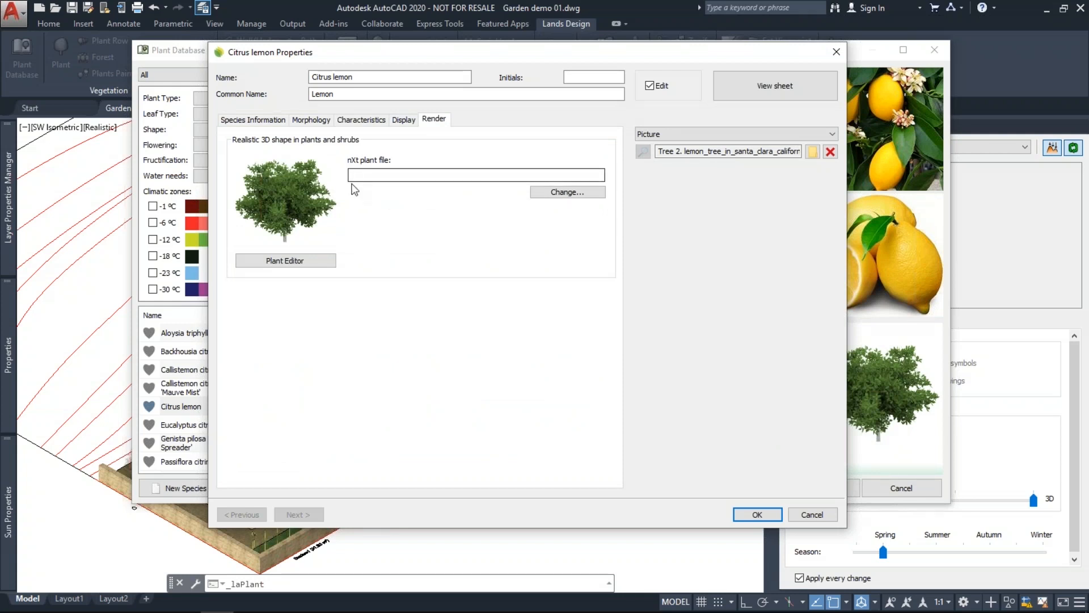
left_click(562, 193)
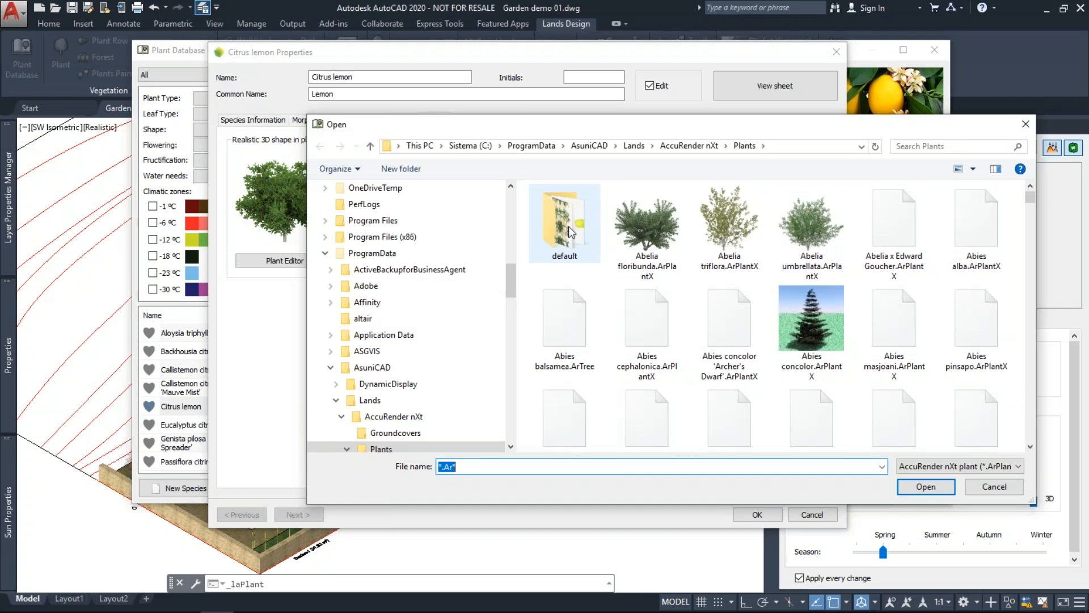
left_click_drag(615, 127, 550, 120)
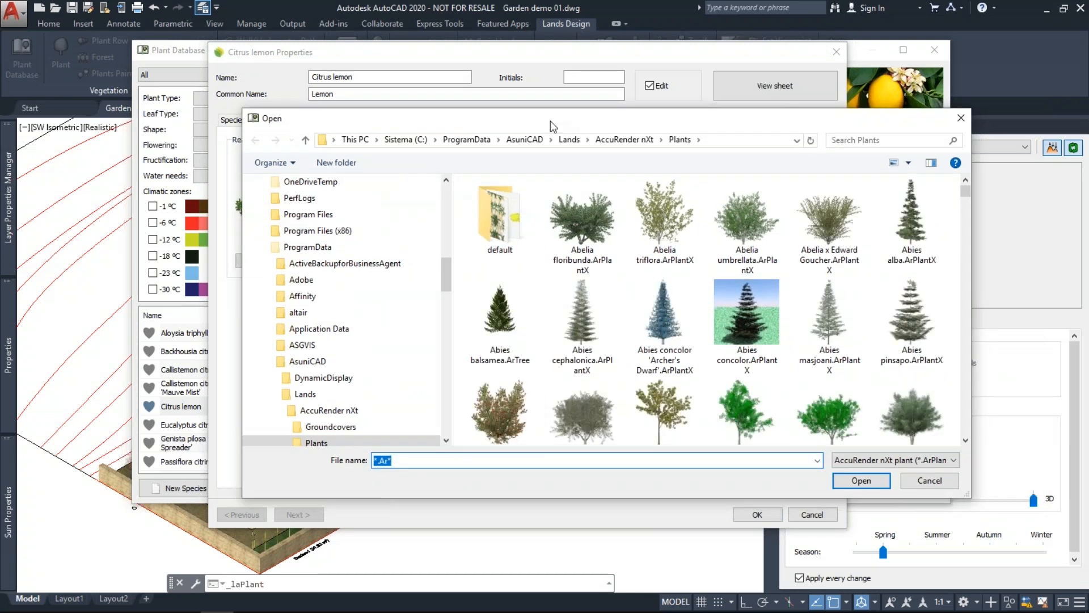
left_click_drag(550, 121, 509, 118)
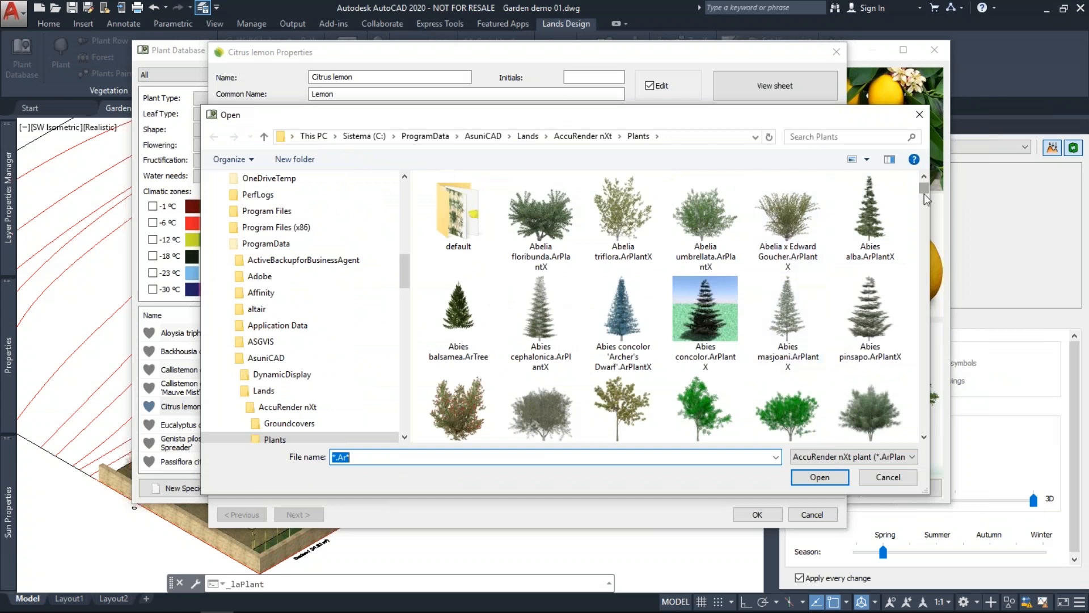
left_click_drag(924, 193, 925, 196)
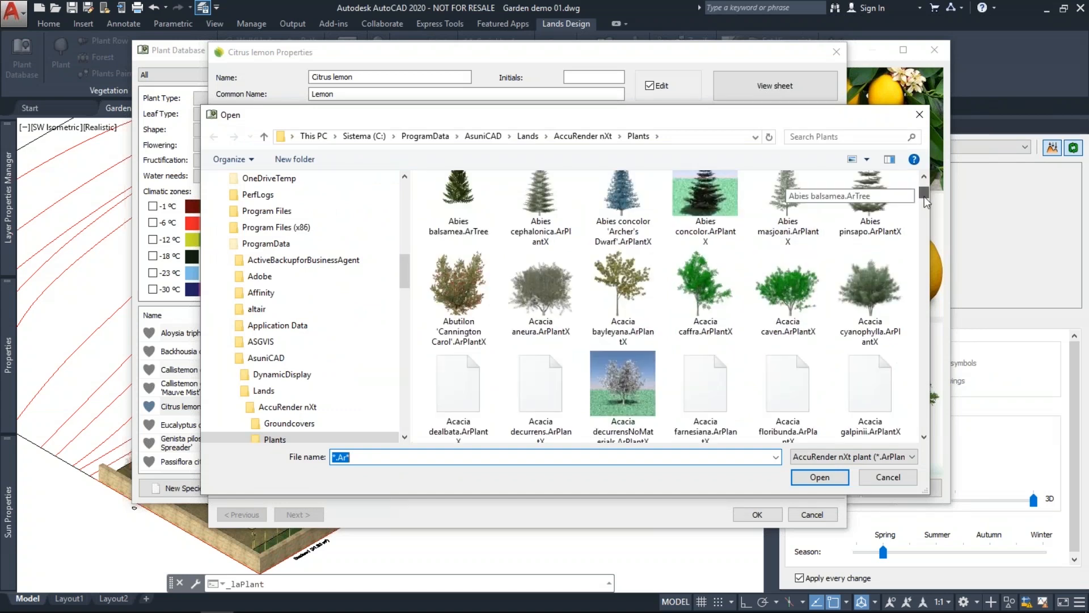
scroll(851, 263, "down", 3)
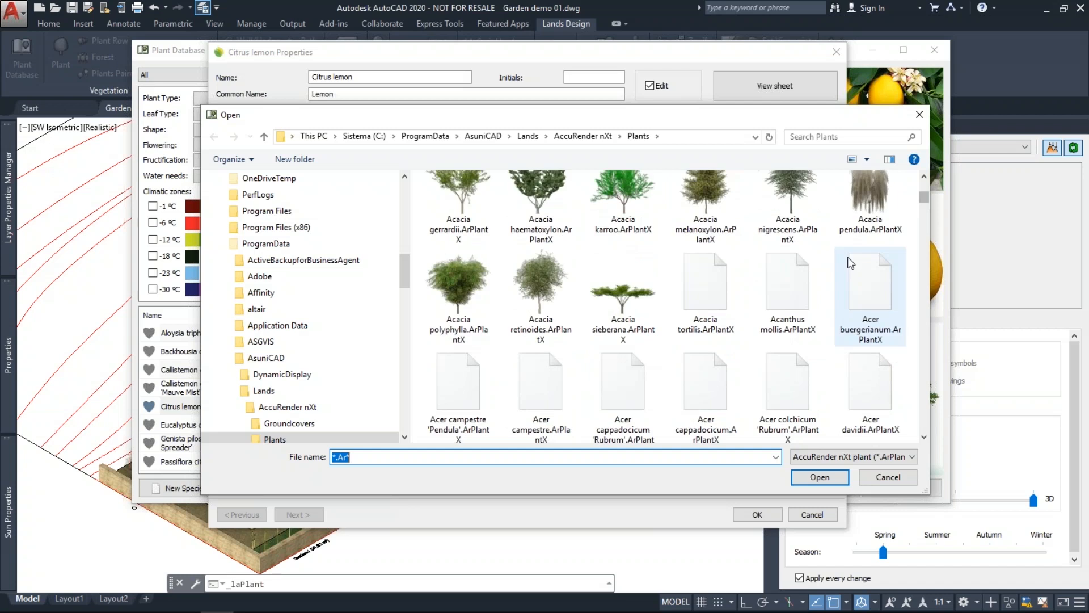
scroll(878, 285, "down", 3)
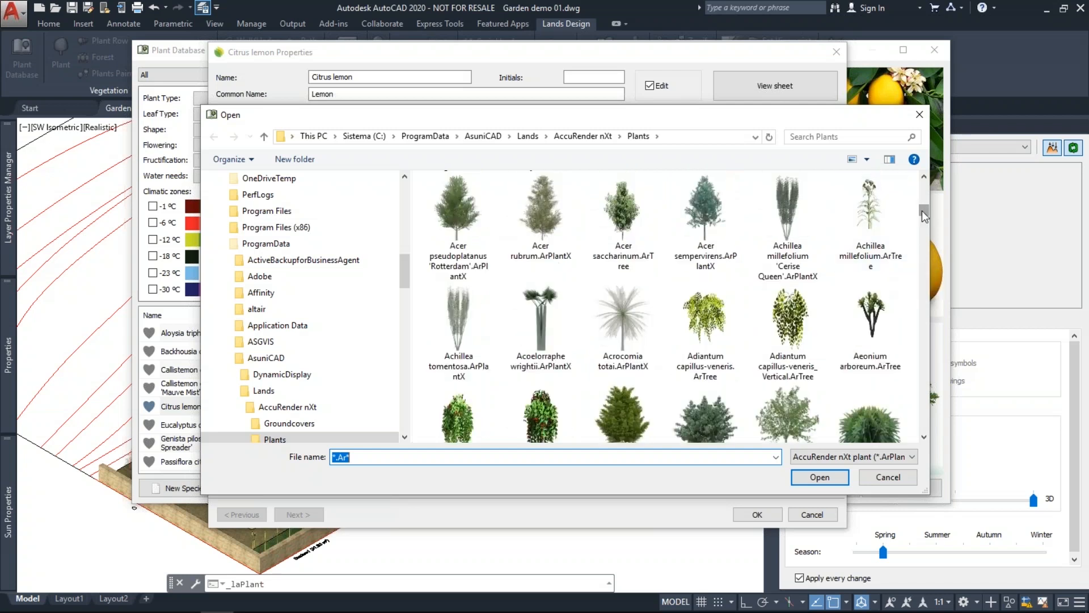
left_click_drag(923, 212, 924, 209)
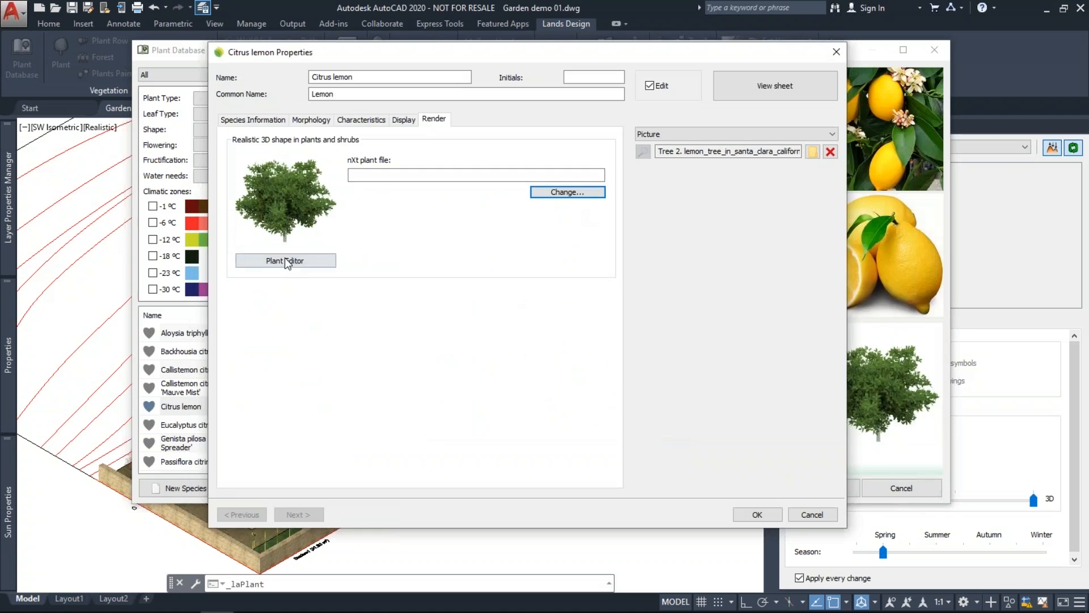
In the Plant Editor, set the lemon tree's Age to 22, Spacing to 135 and Branch Length to 158.
left_click(283, 261)
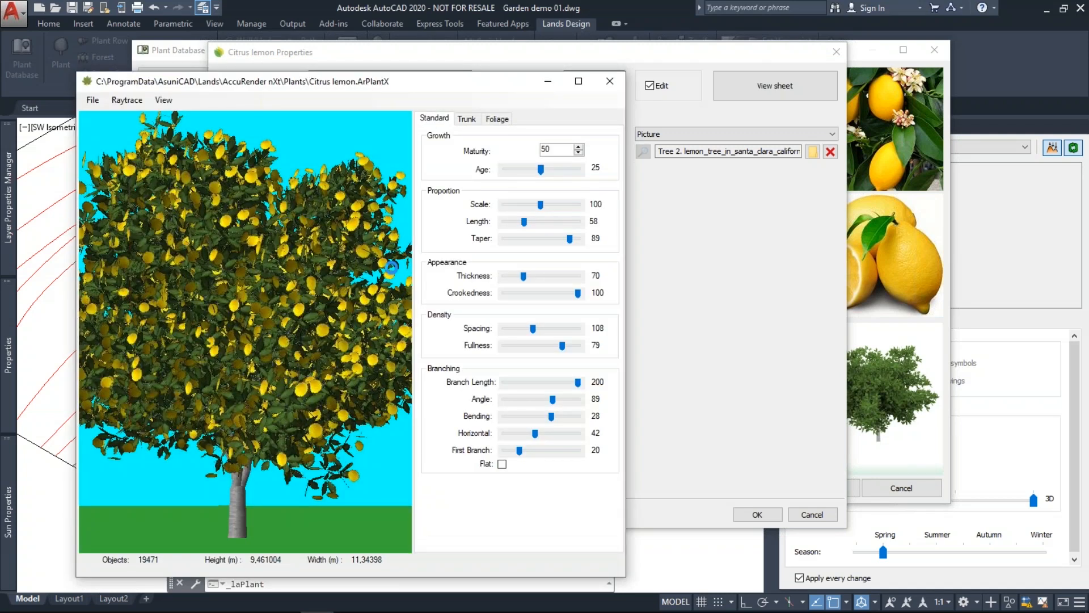
left_click_drag(540, 170, 537, 174)
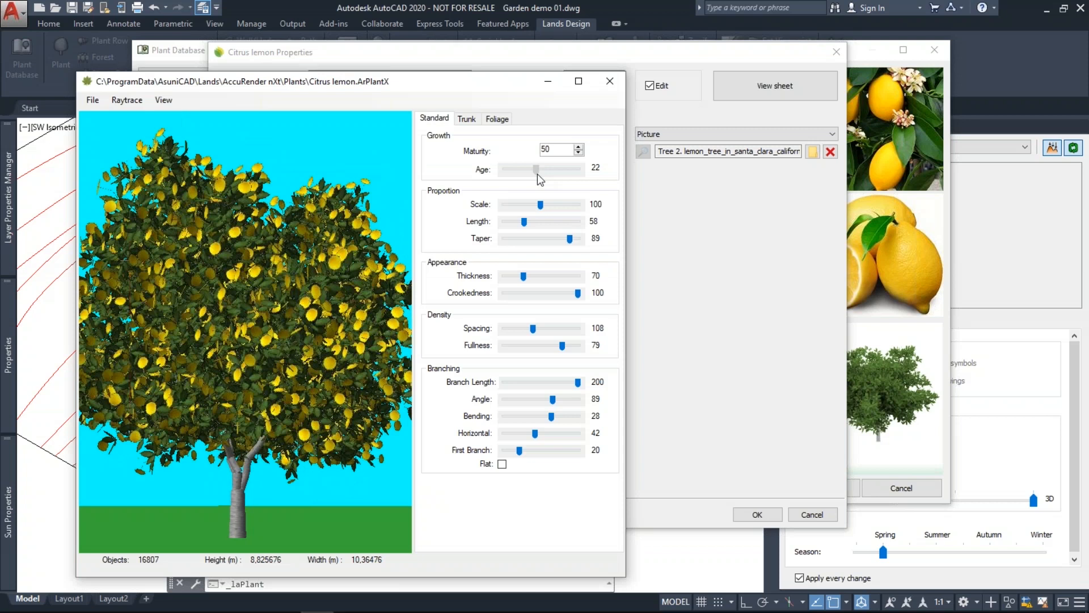
left_click_drag(532, 329, 547, 332)
left_click_drag(578, 381, 544, 433)
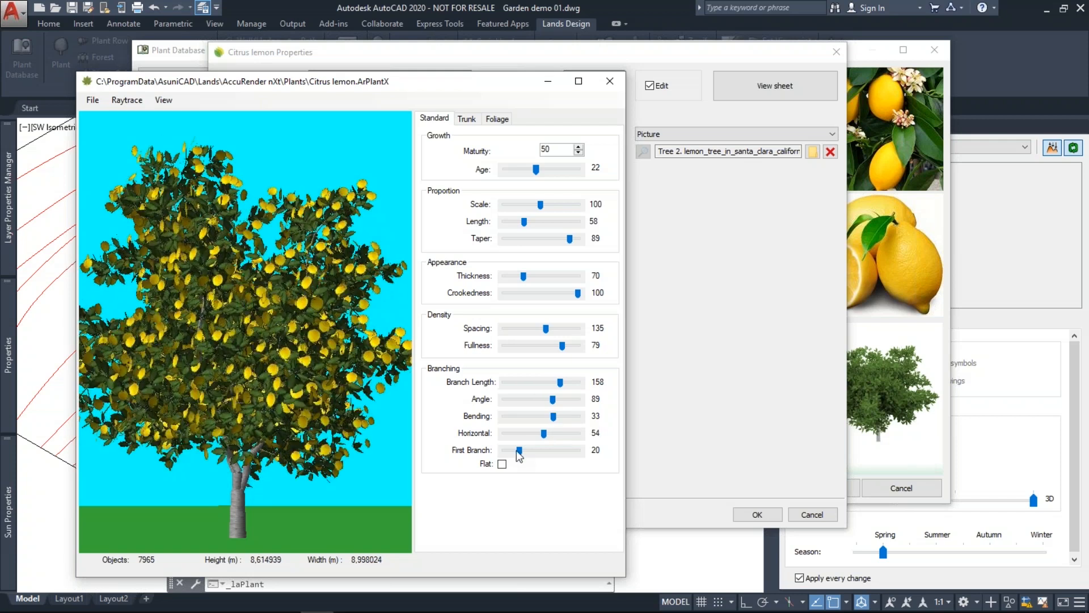
left_click(466, 118)
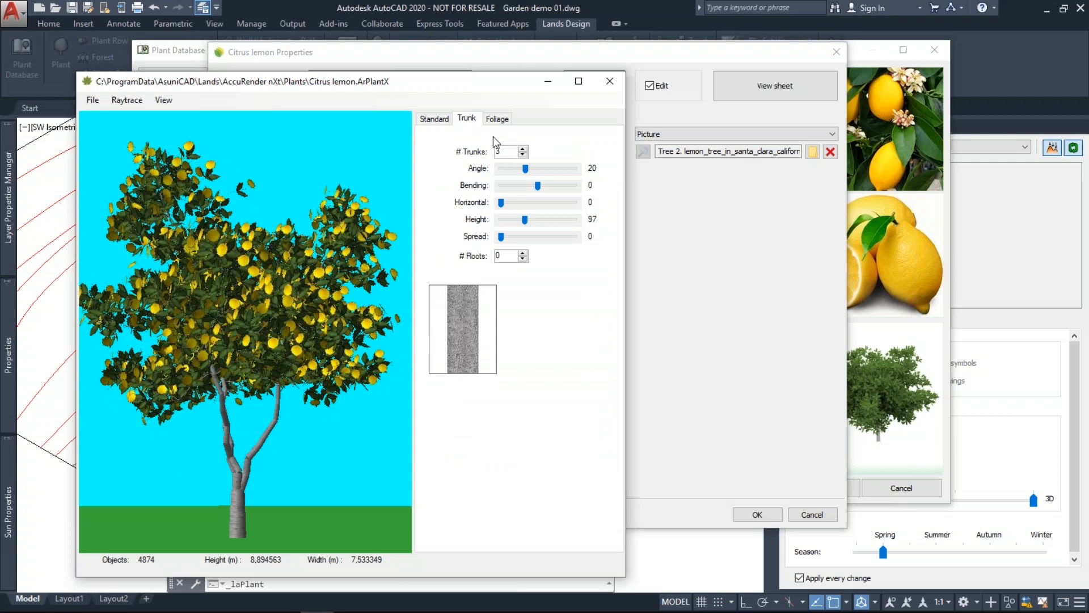
Compare the lemon's foliage definitions: spring blossom, New definition 2 and New definition 3.
left_click(497, 118)
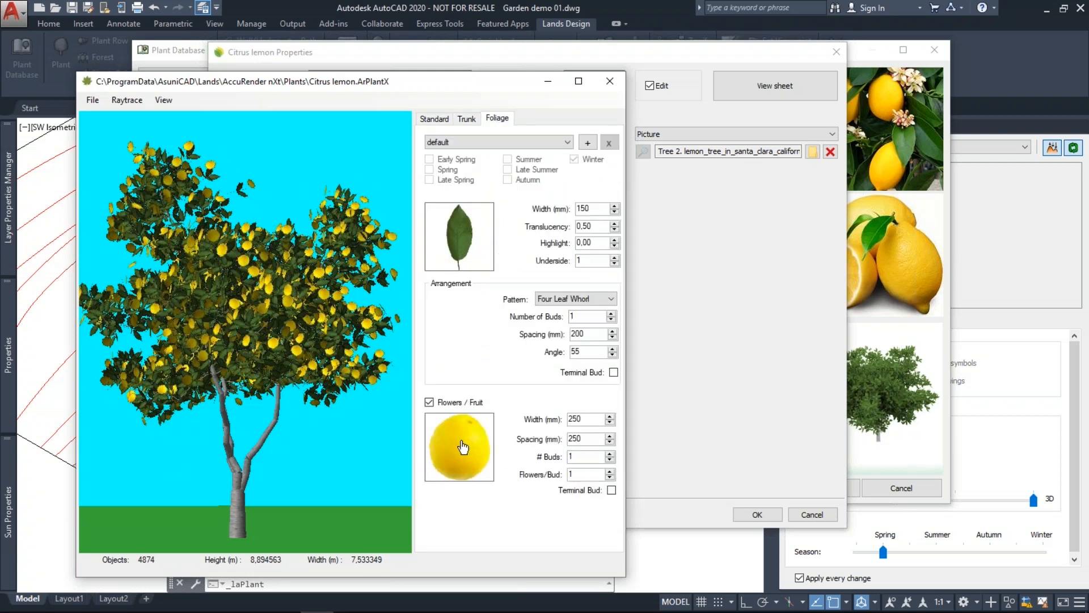
left_click(475, 144)
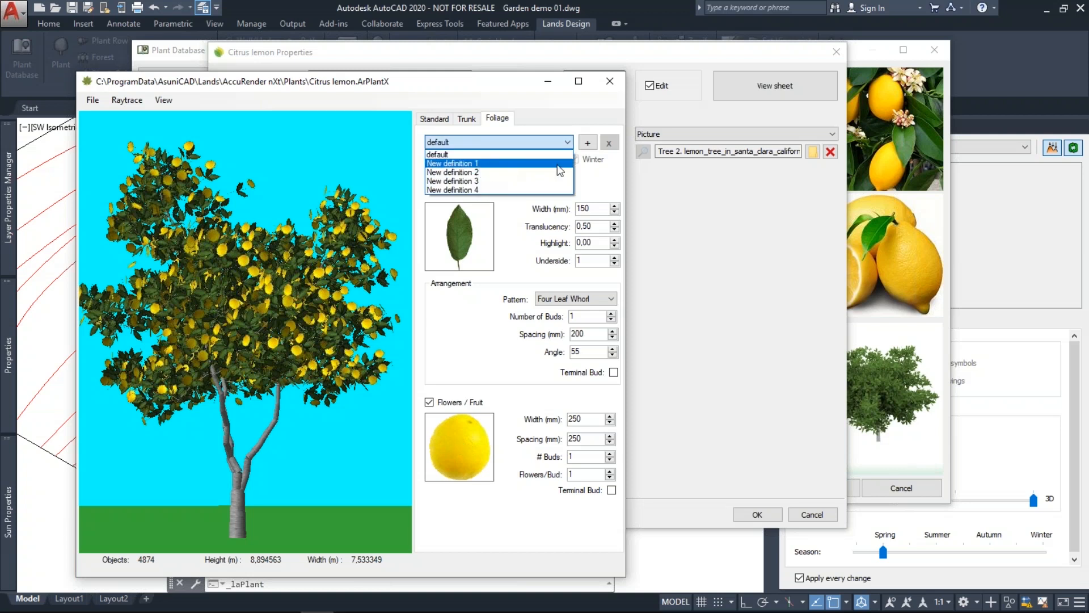
left_click(474, 164)
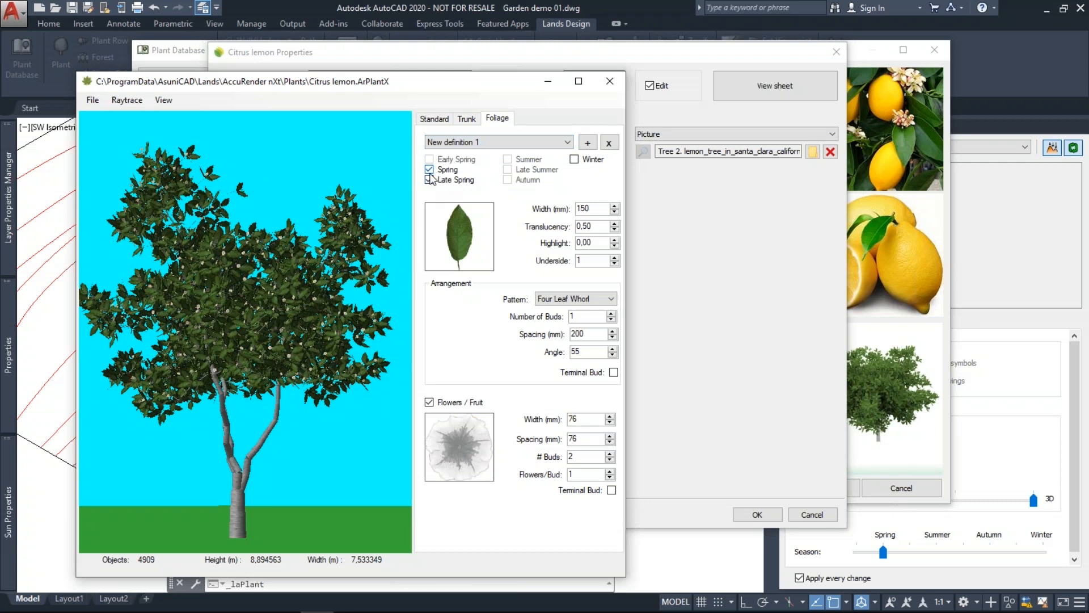
left_click(488, 146)
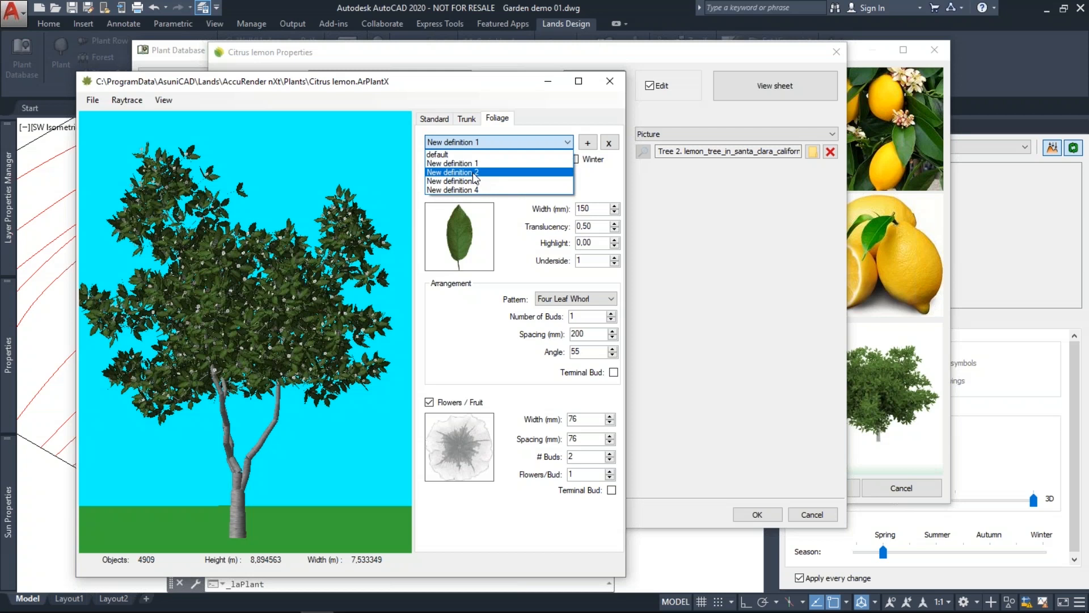
left_click(475, 173)
left_click(469, 144)
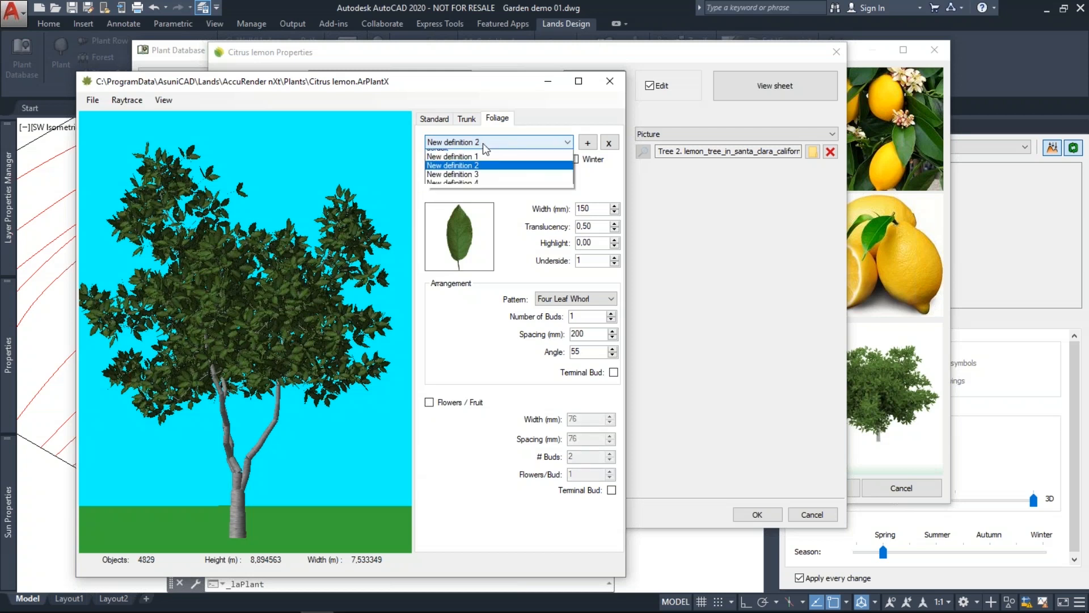
left_click(471, 181)
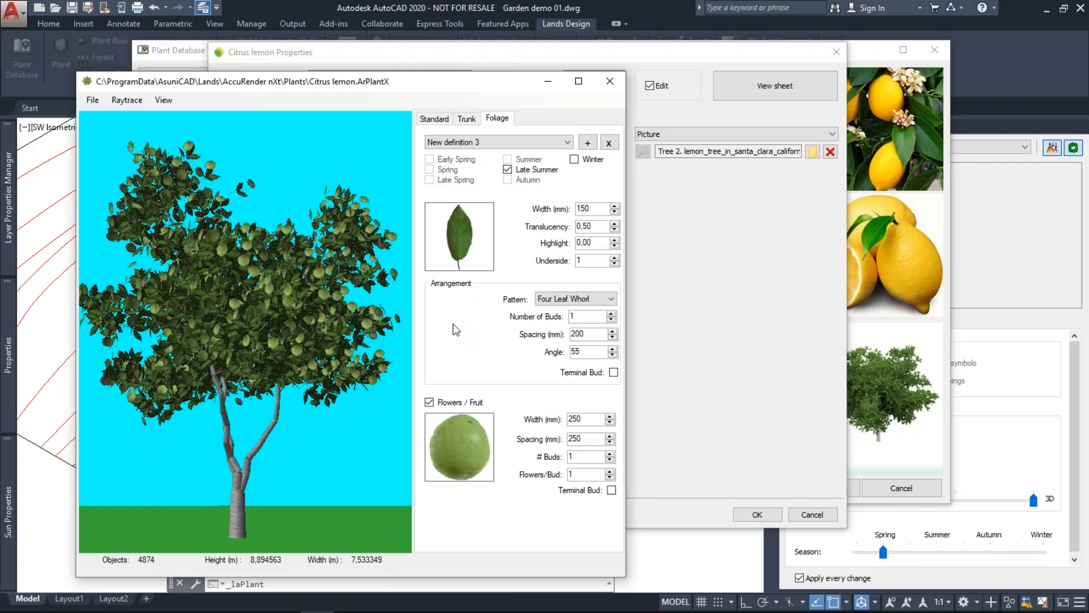
Switch to New definition 5 and untick its Winter season.
left_click(587, 145)
left_click(587, 145)
left_click(574, 160)
left_click(574, 159)
Start a new Conifer plant without saving the lemon, then close the Plant Editor without saving.
left_click(93, 104)
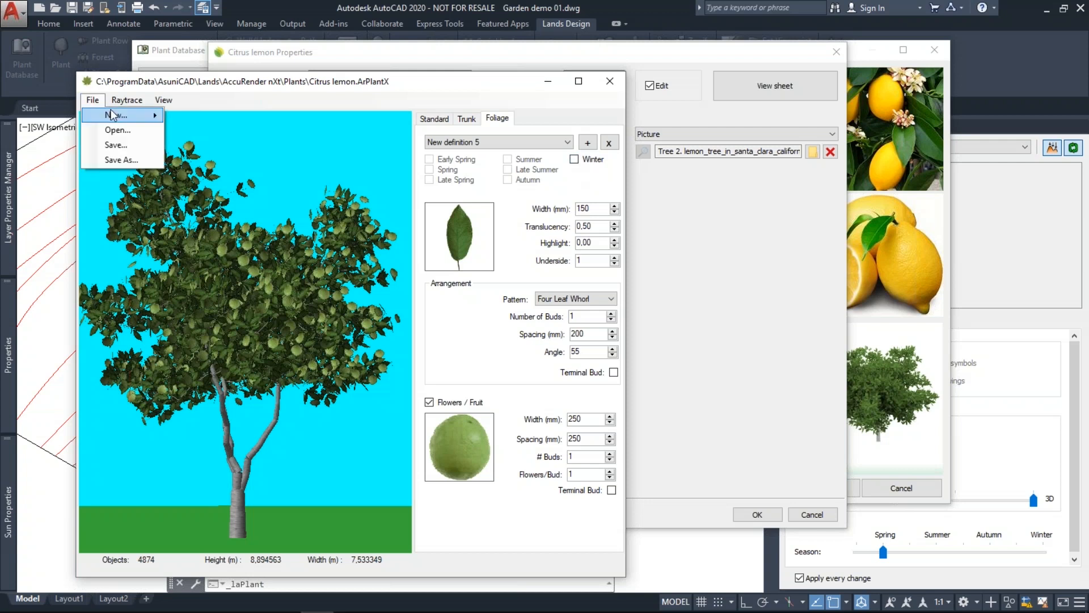
mouse_move(112, 115)
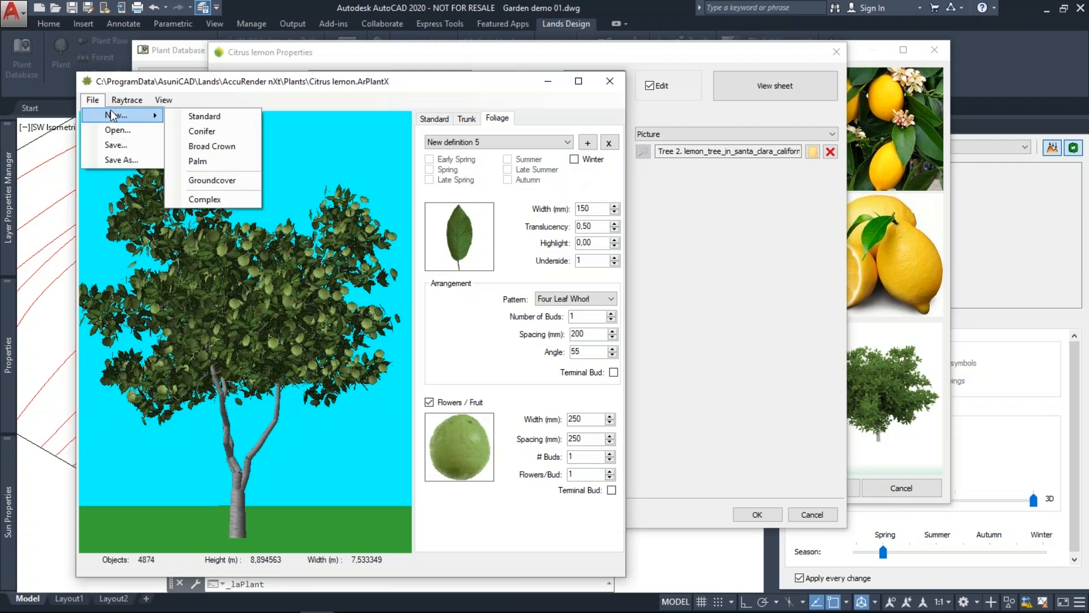
left_click(201, 132)
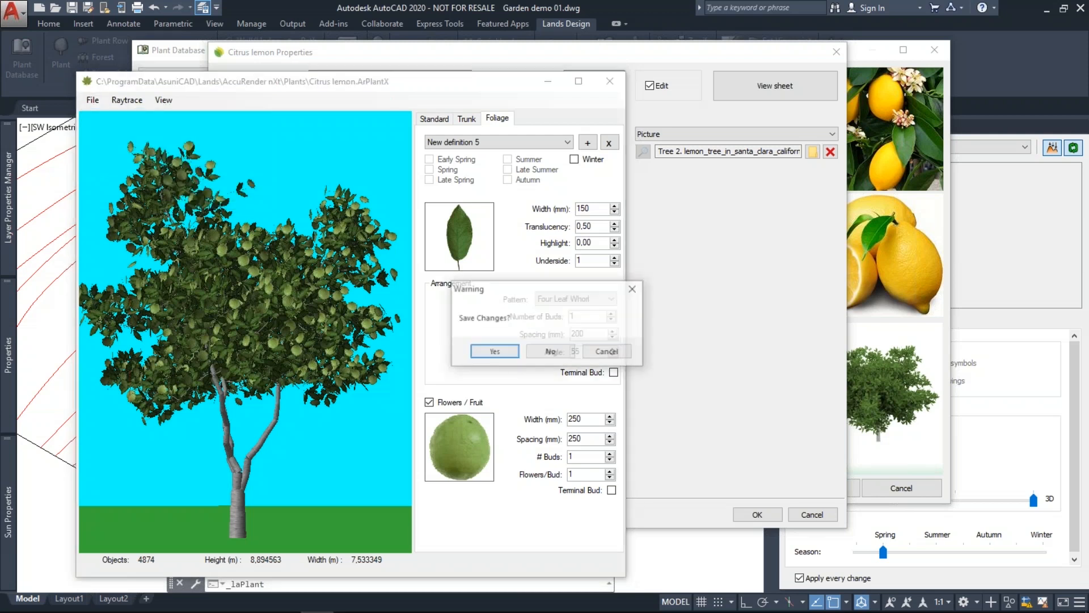
left_click(537, 352)
left_click_drag(561, 371, 527, 436)
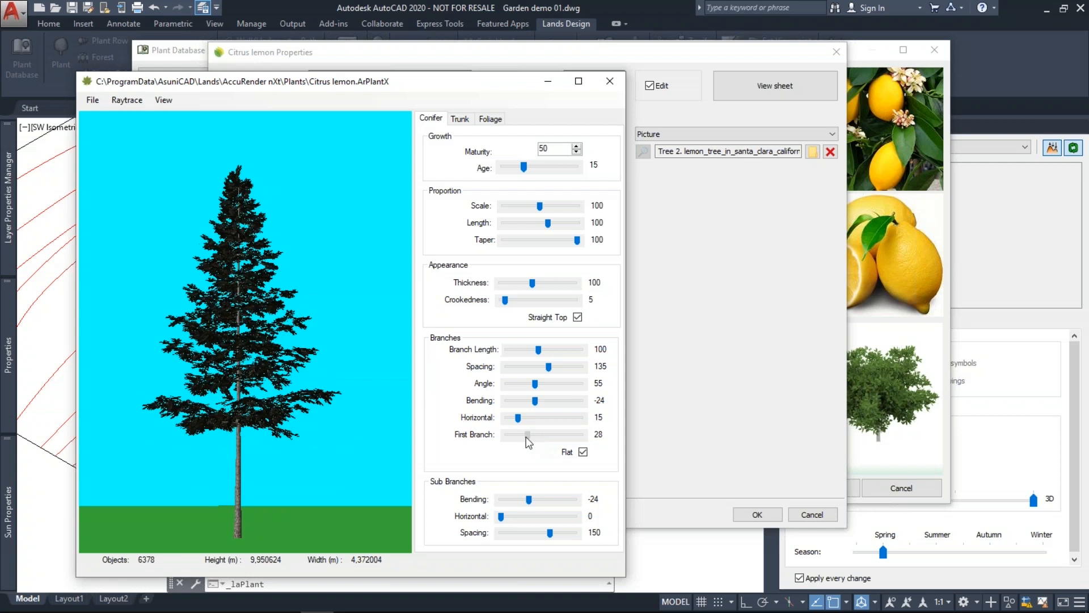
left_click(606, 84)
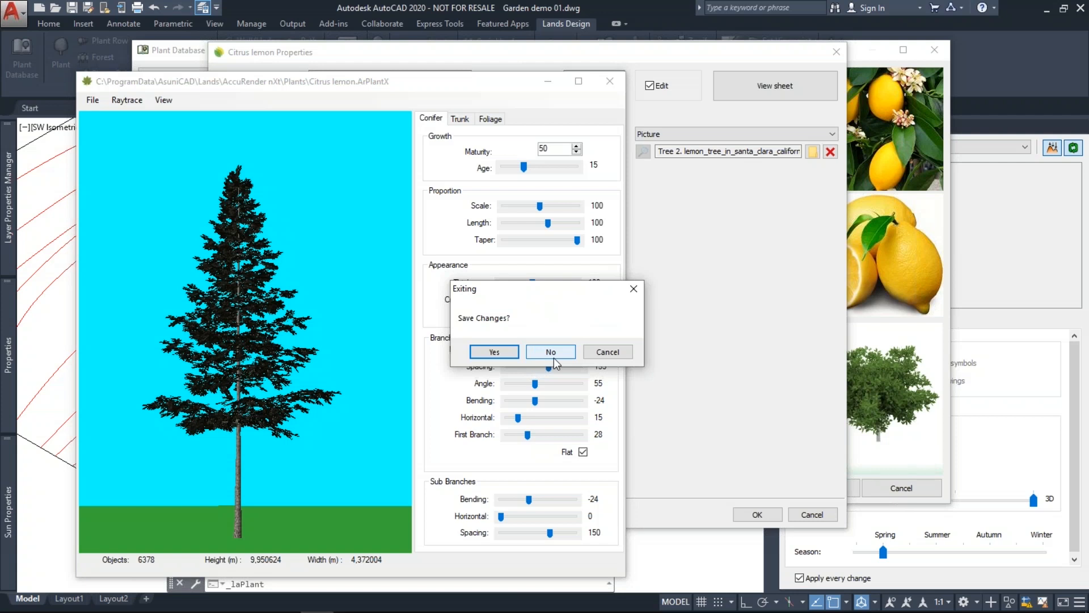
left_click(551, 352)
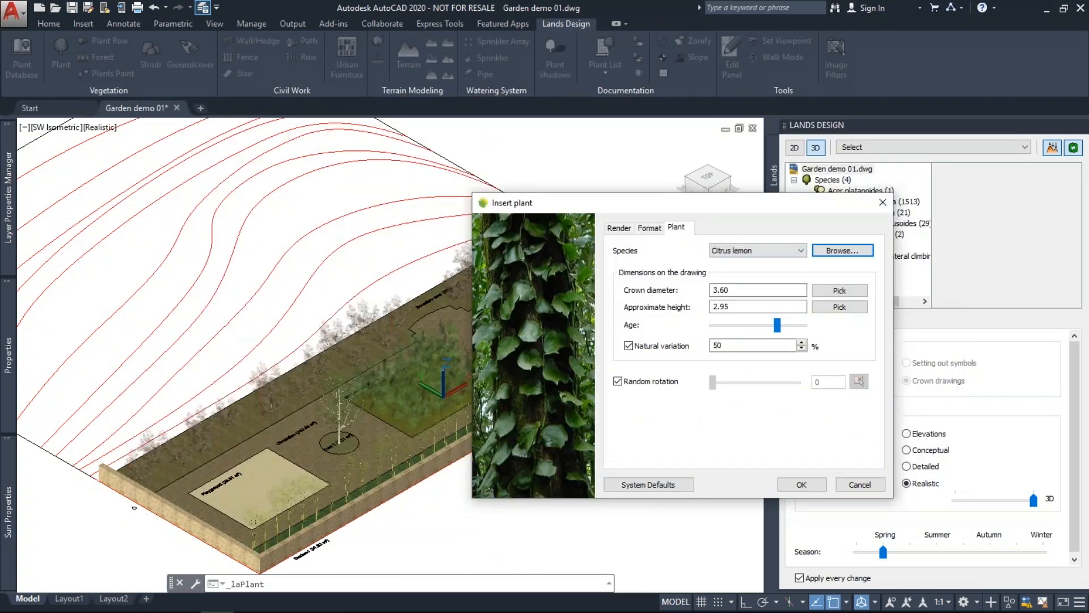
Insert a Citrus lemon plant at the Tree 2 spot in the garden.
left_click_drag(773, 325, 785, 326)
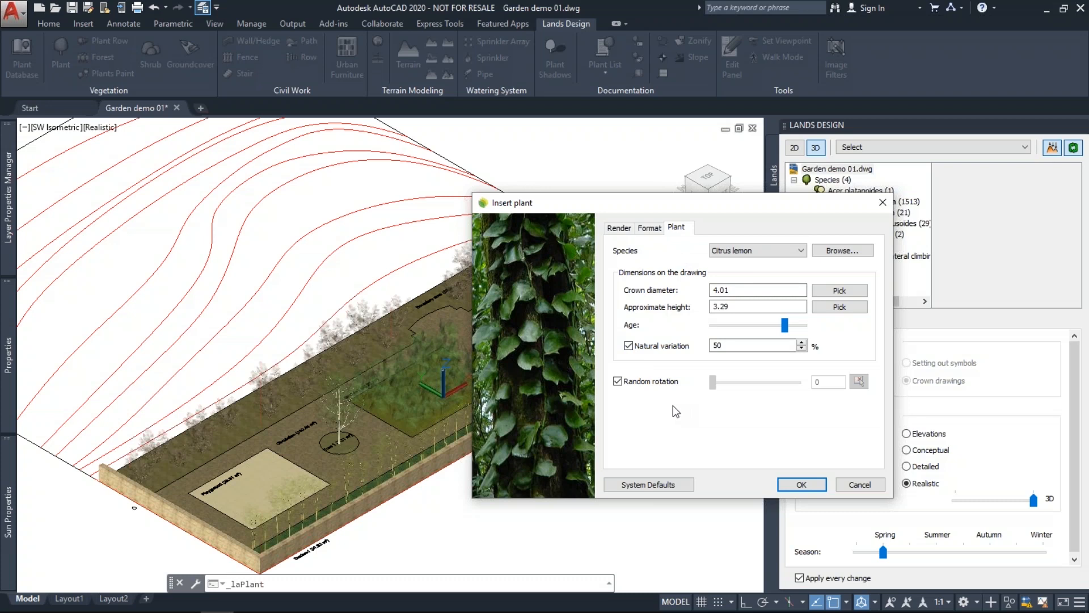
left_click(821, 484)
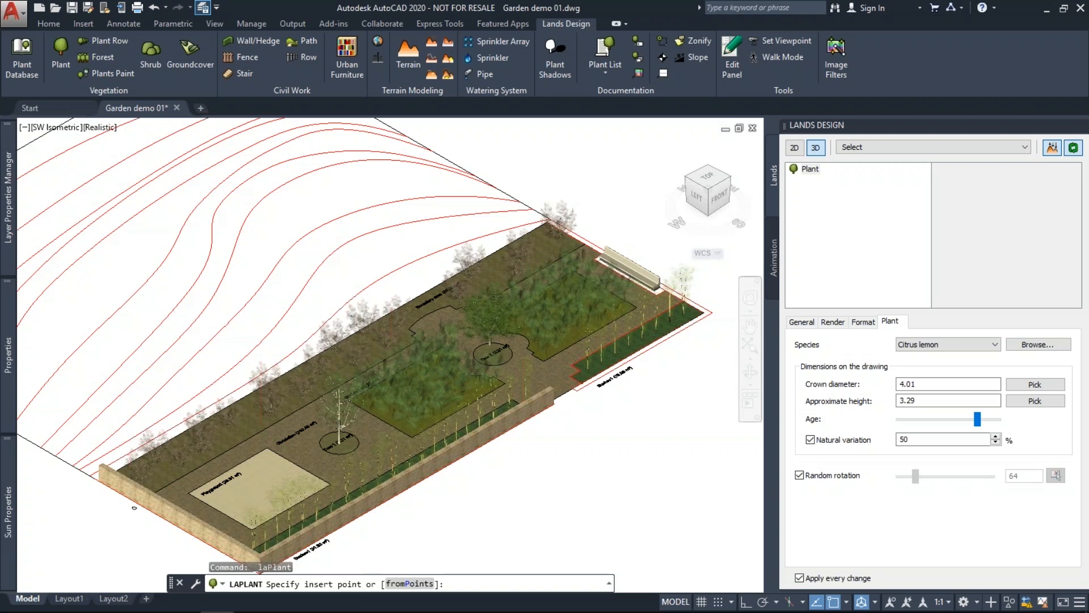
scroll(491, 342, "up", 5)
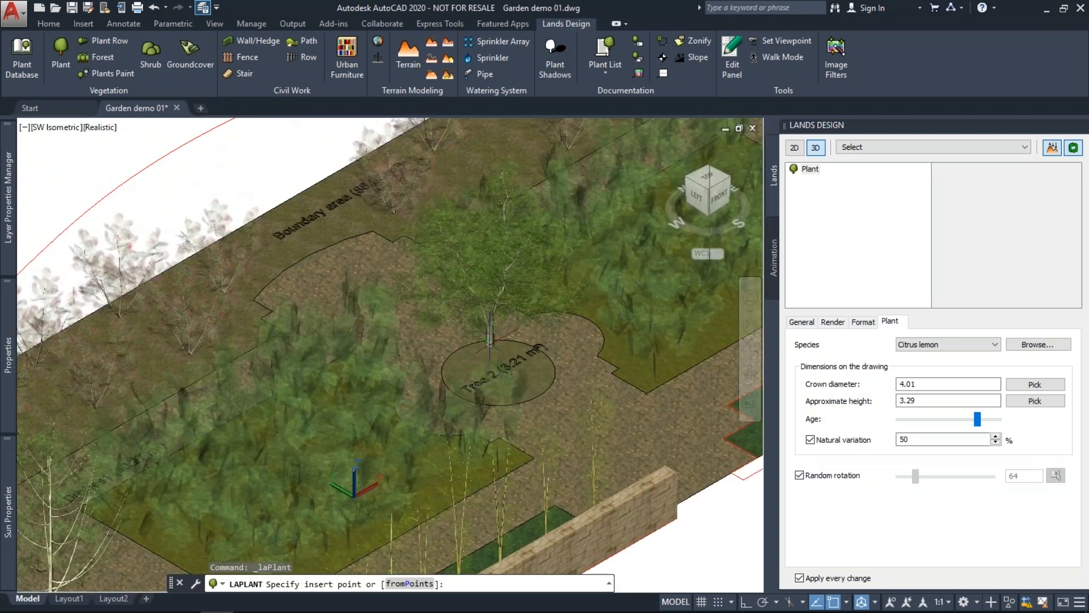
left_click(490, 340)
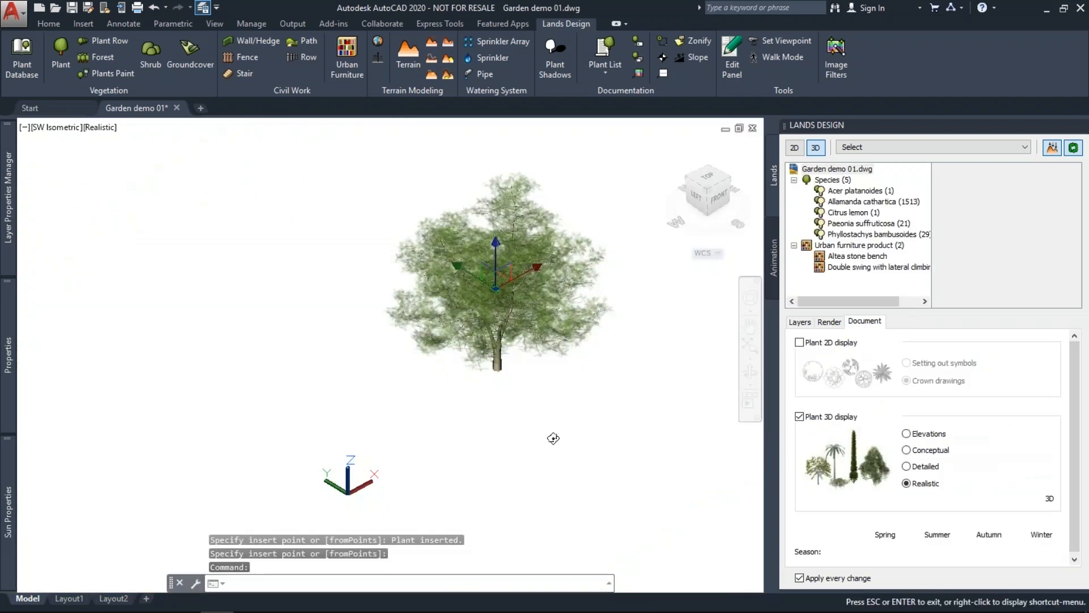
key("Escape")
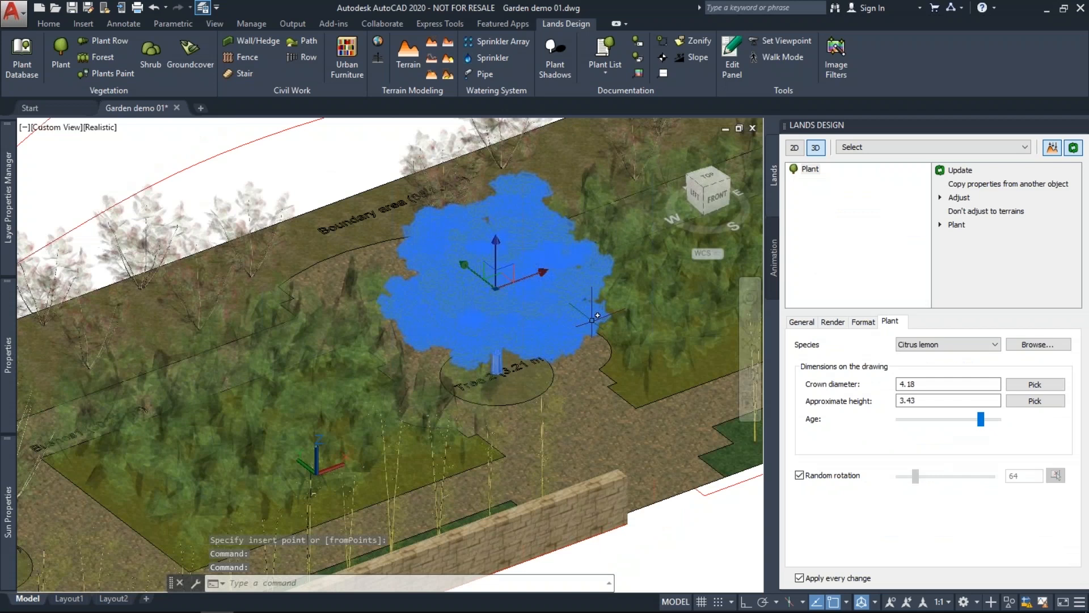
Change the middle garden tree's species to Citrus lemon and deselect it.
left_click(974, 420)
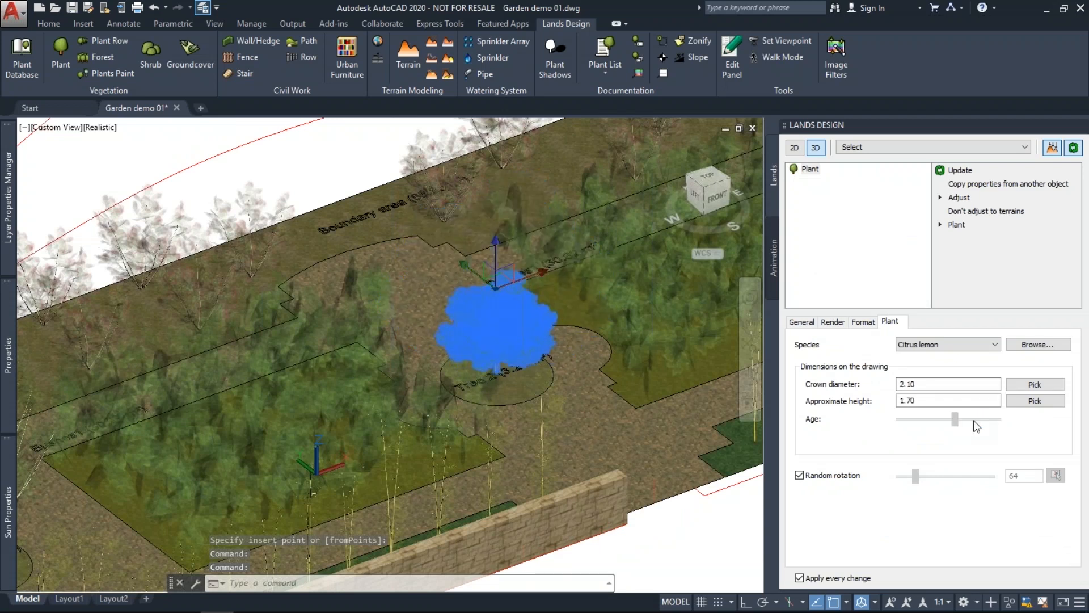
left_click(977, 419)
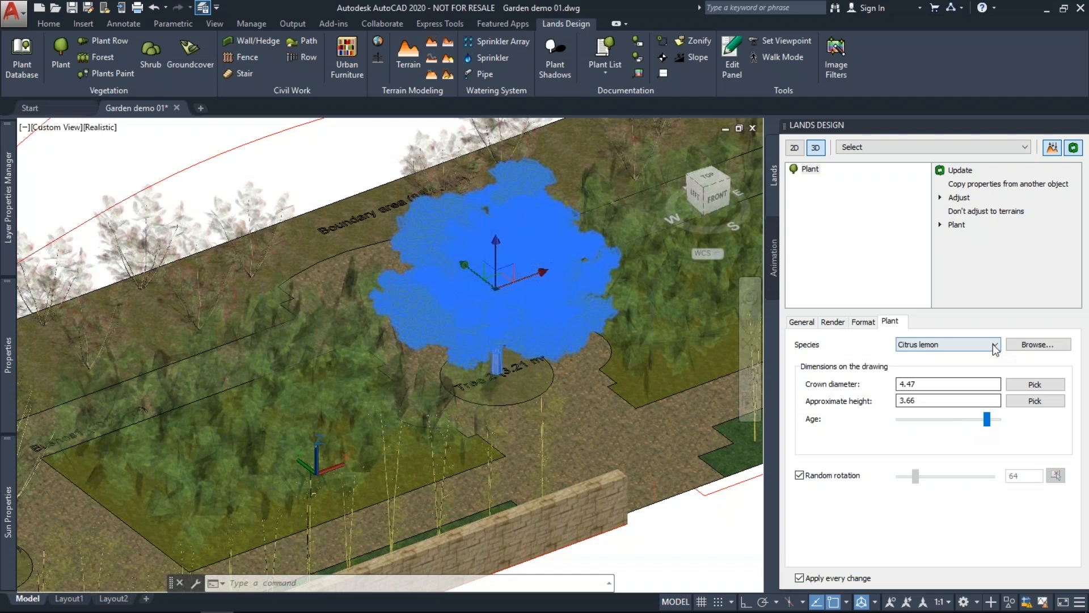
left_click(993, 344)
left_click(943, 379)
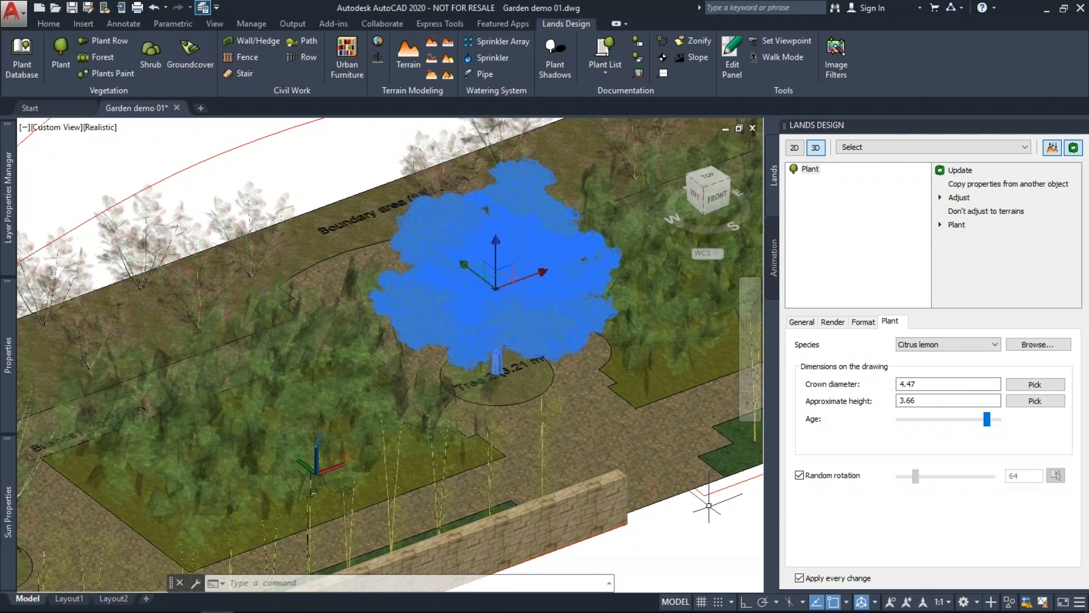
key("Escape")
scroll(601, 420, "down", 5)
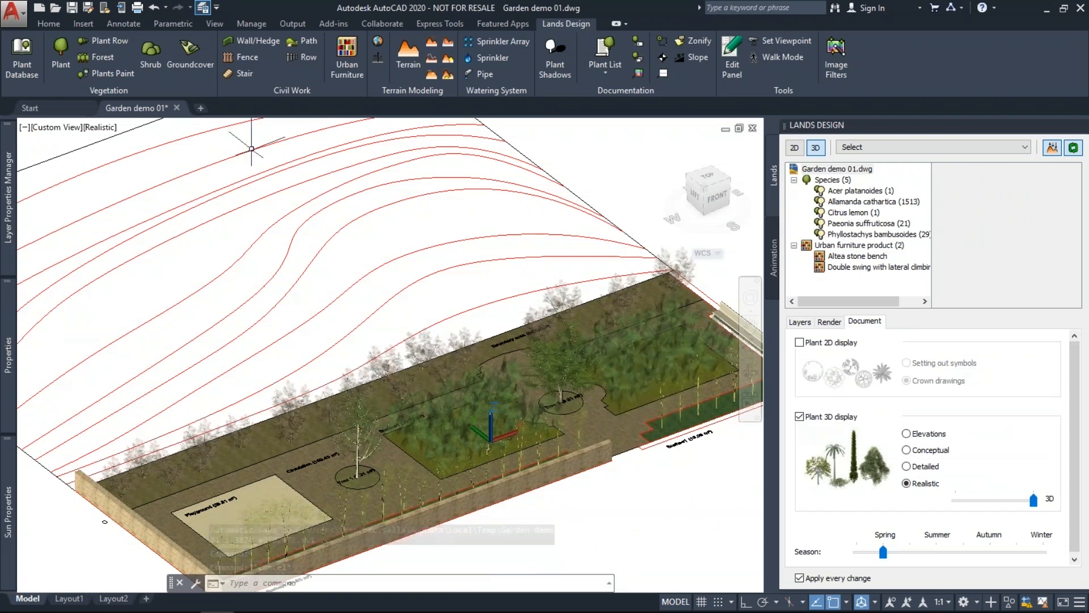
scroll(361, 281, "down", 3)
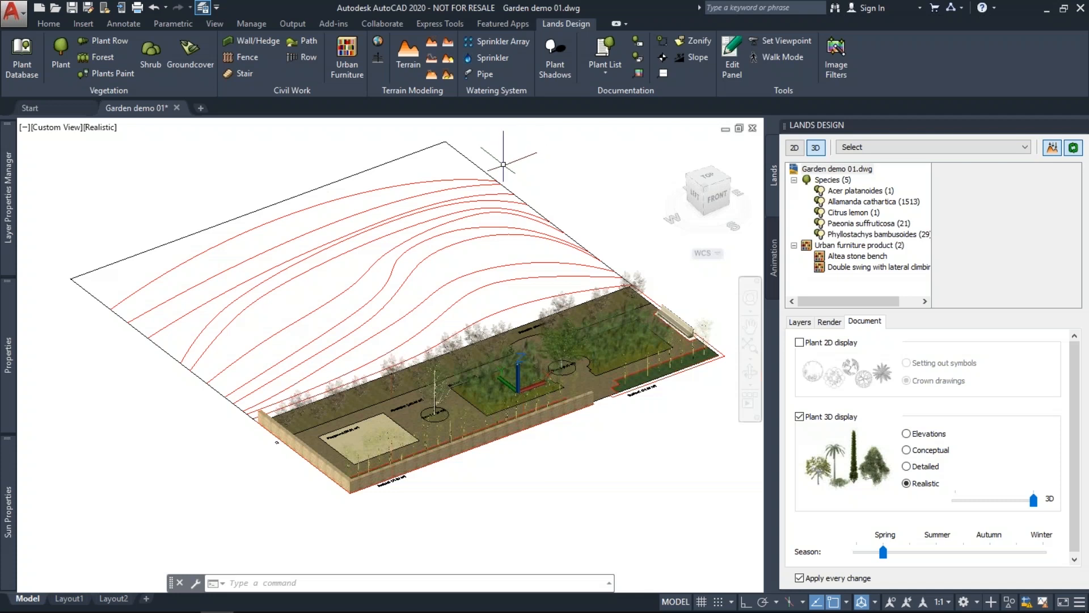
middle_click_drag(444, 306, 318, 432, "shift")
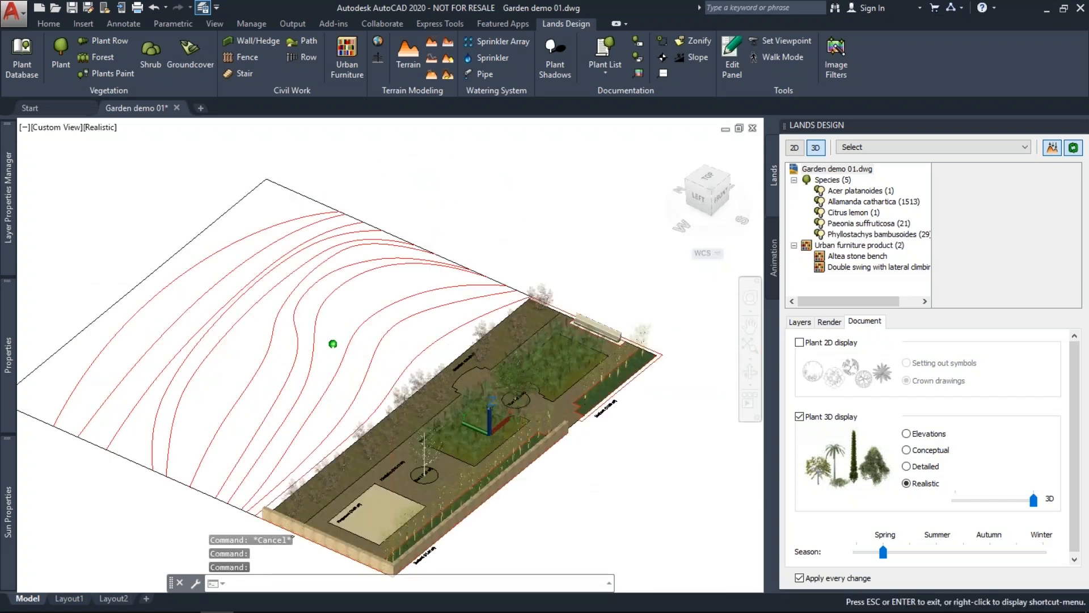
middle_click_drag(250, 290, 312, 237)
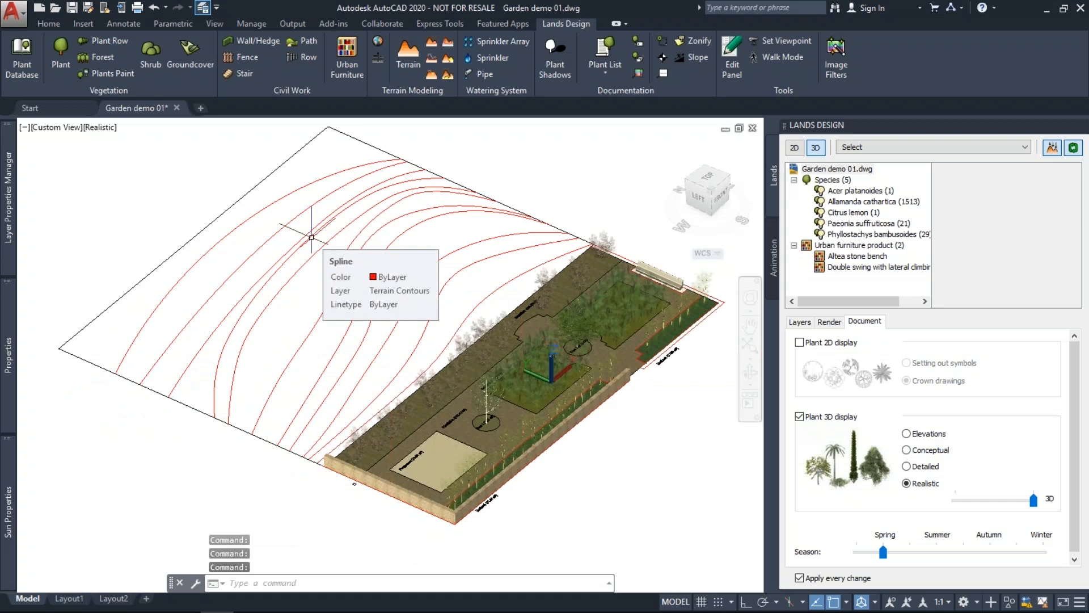
Draw an elevation line across the red contours and apply stepped heights starting at 0.00.
left_click(377, 58)
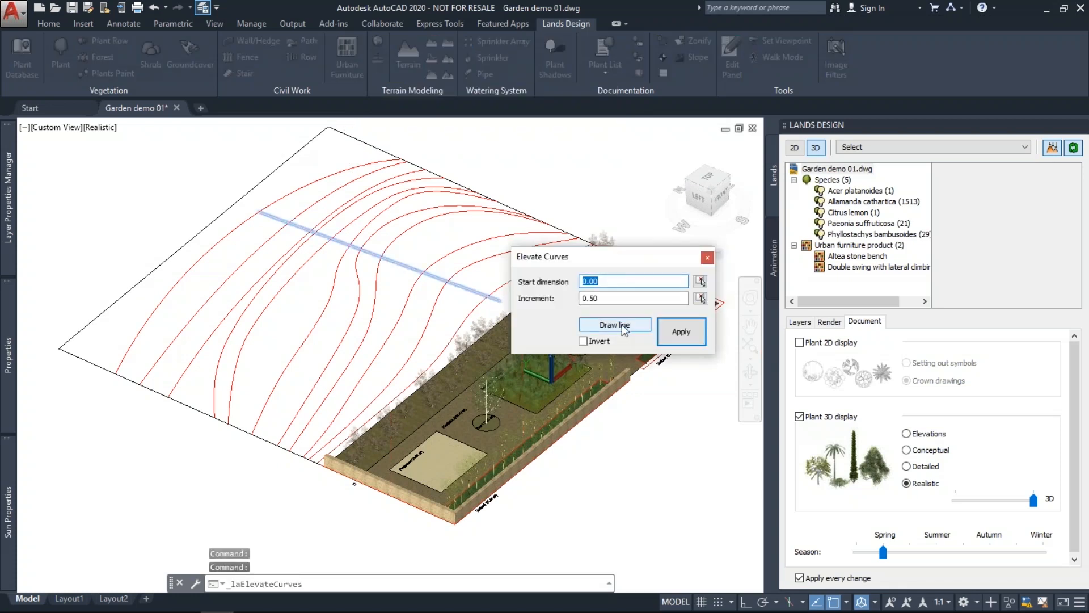
left_click(623, 326)
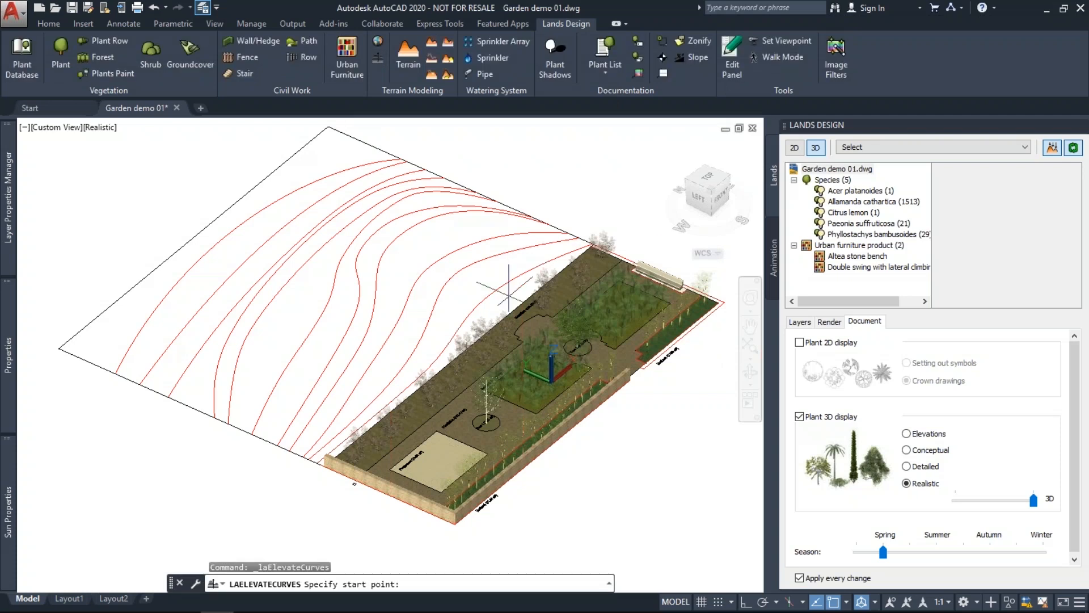
left_click(508, 295)
left_click(136, 308)
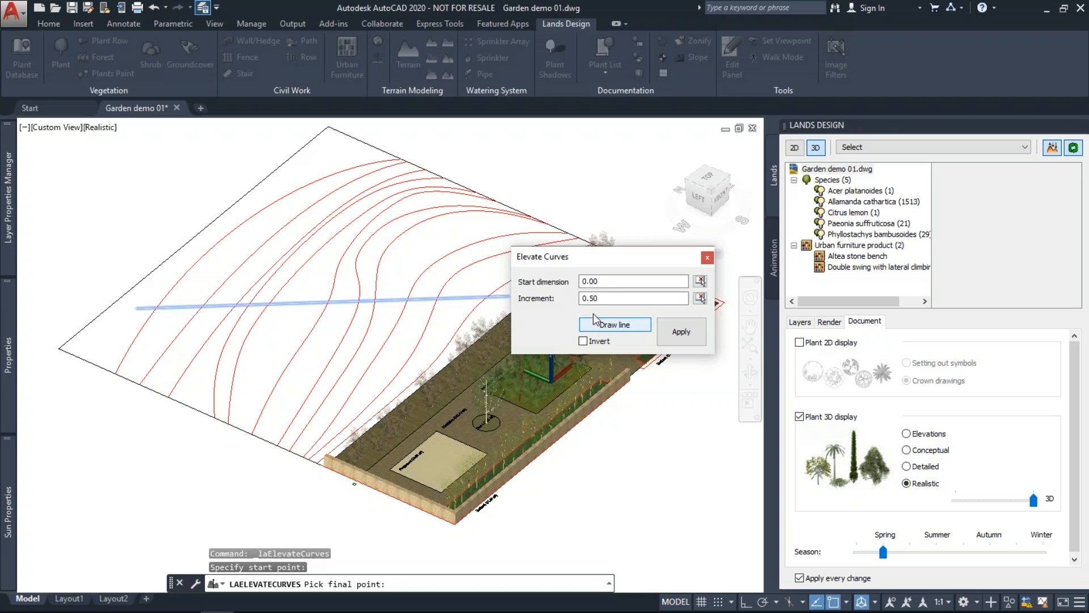
left_click(686, 338)
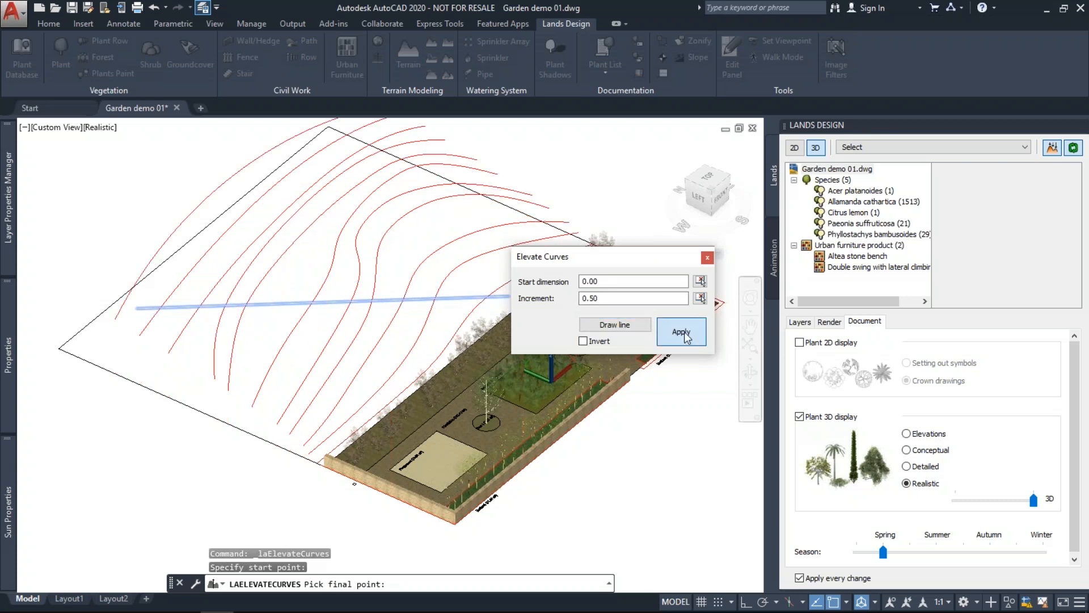
Try an increment of 2, then reapply with 0.5 and close Elevate Curves.
left_click_drag(615, 296, 571, 301)
type("2")
left_click(615, 282)
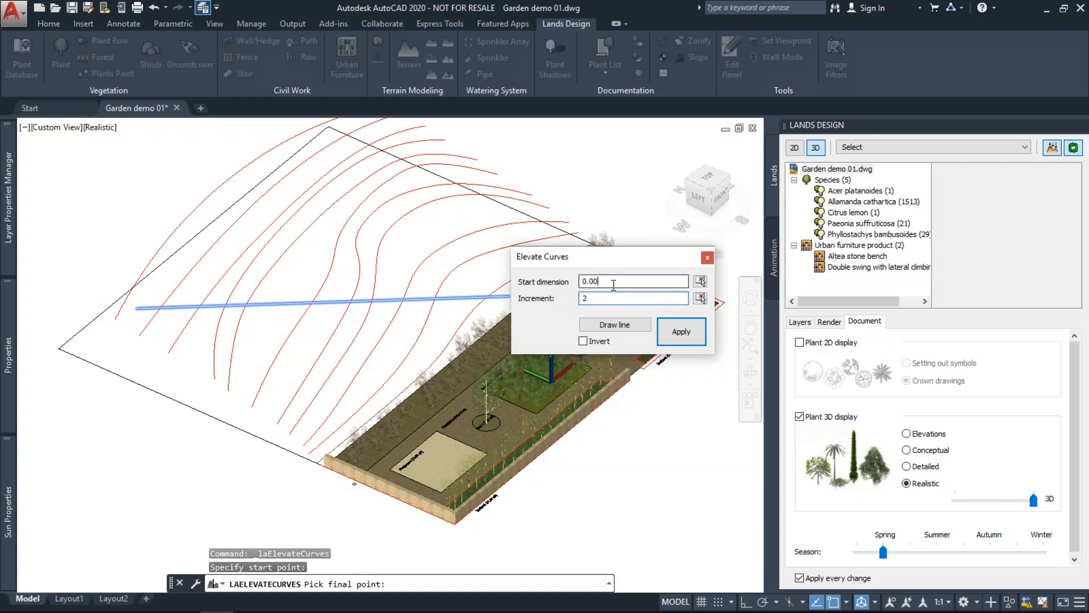
left_click(681, 334)
left_click_drag(615, 297, 573, 299)
type("0.5")
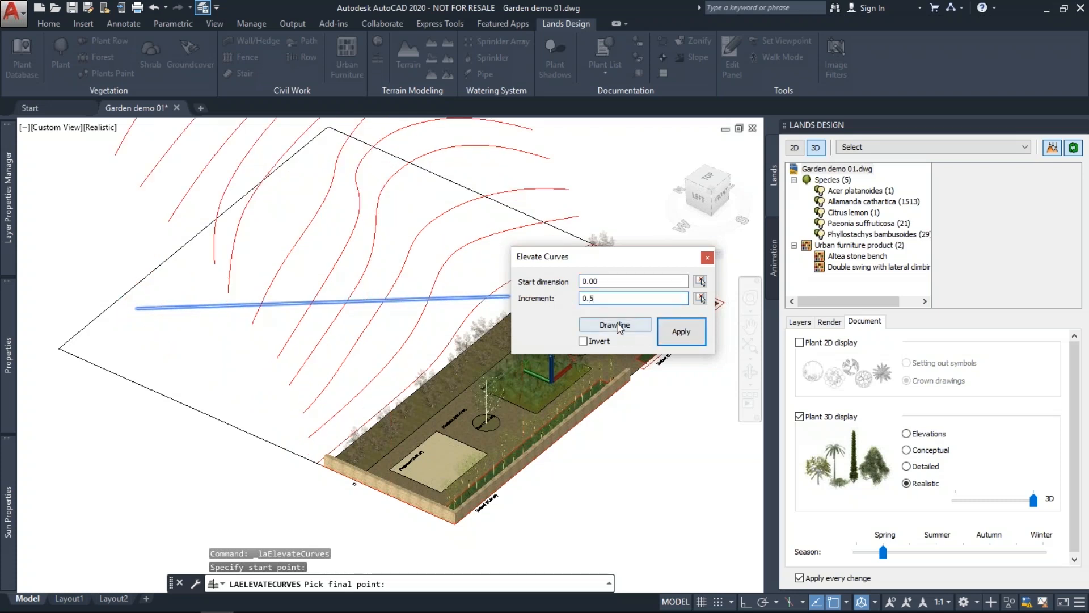
left_click(673, 336)
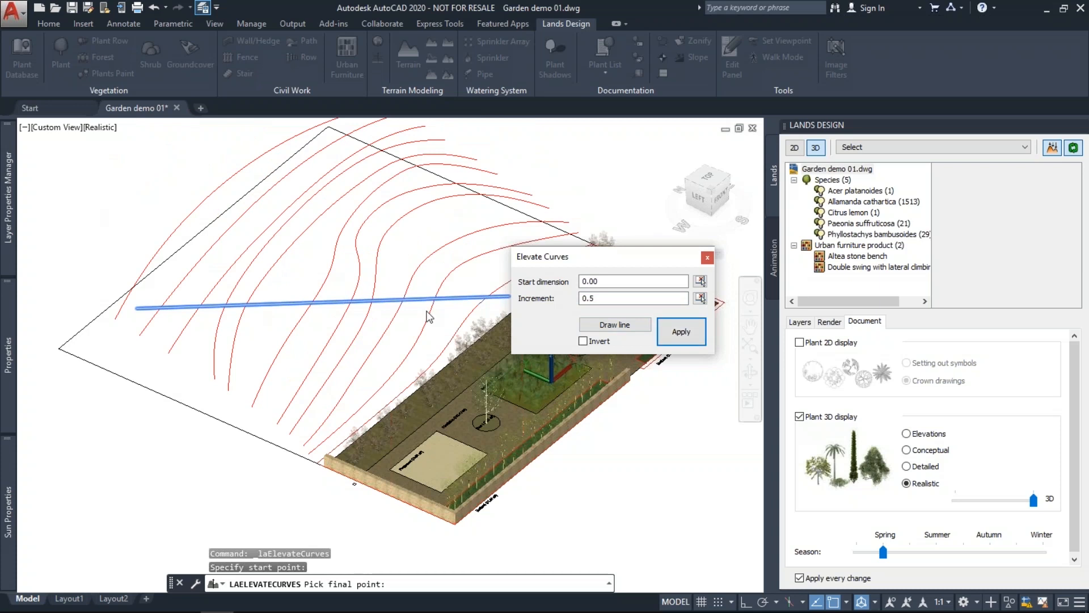
left_click(707, 258)
scroll(533, 414, "down", 2)
middle_click_drag(462, 400, 463, 365, "shift")
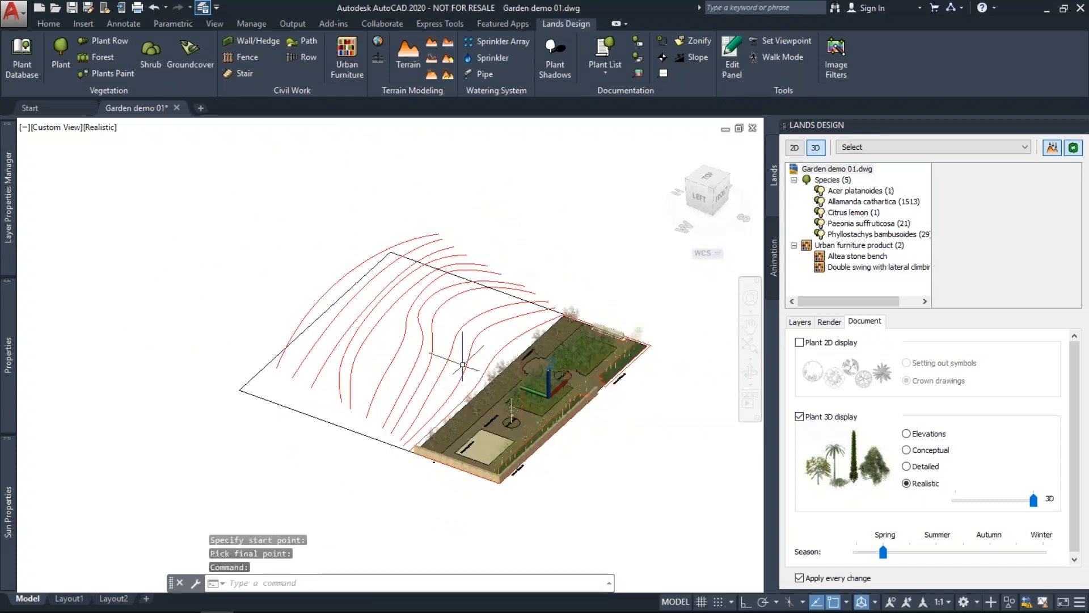
scroll(463, 364, "up", 2)
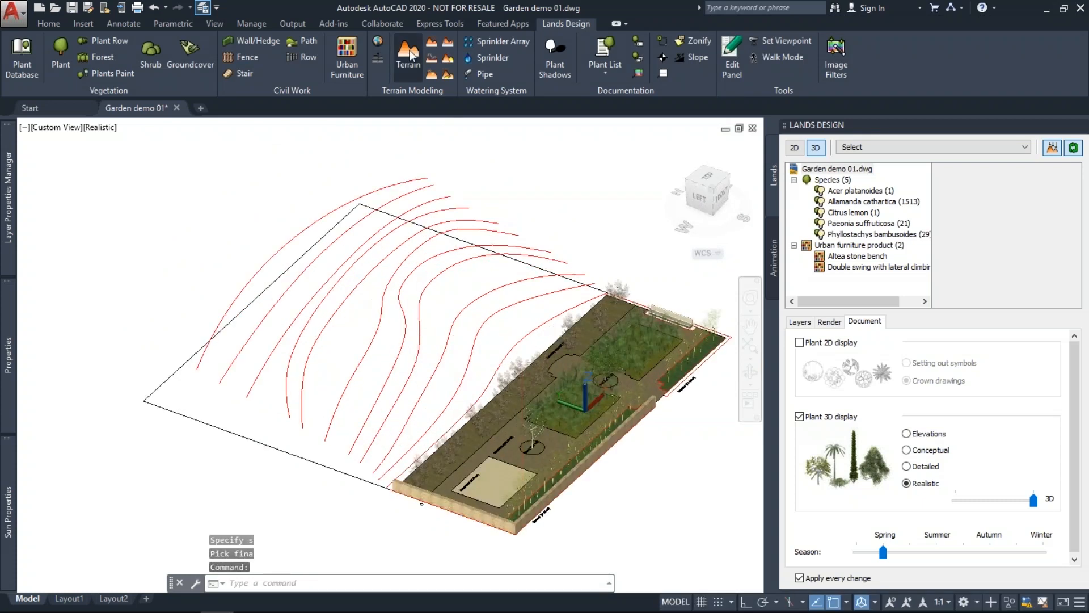
Start a Terrain from curves, keeping 1.00 cell size and 1.00 base height.
left_click(408, 51)
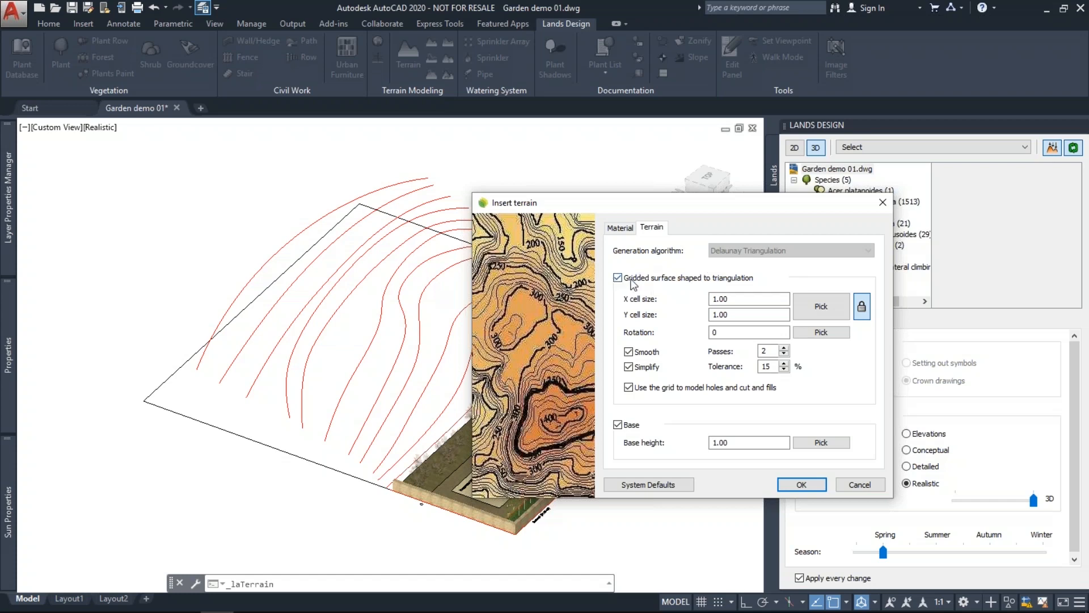
left_click(733, 300)
left_click_drag(733, 300, 709, 300)
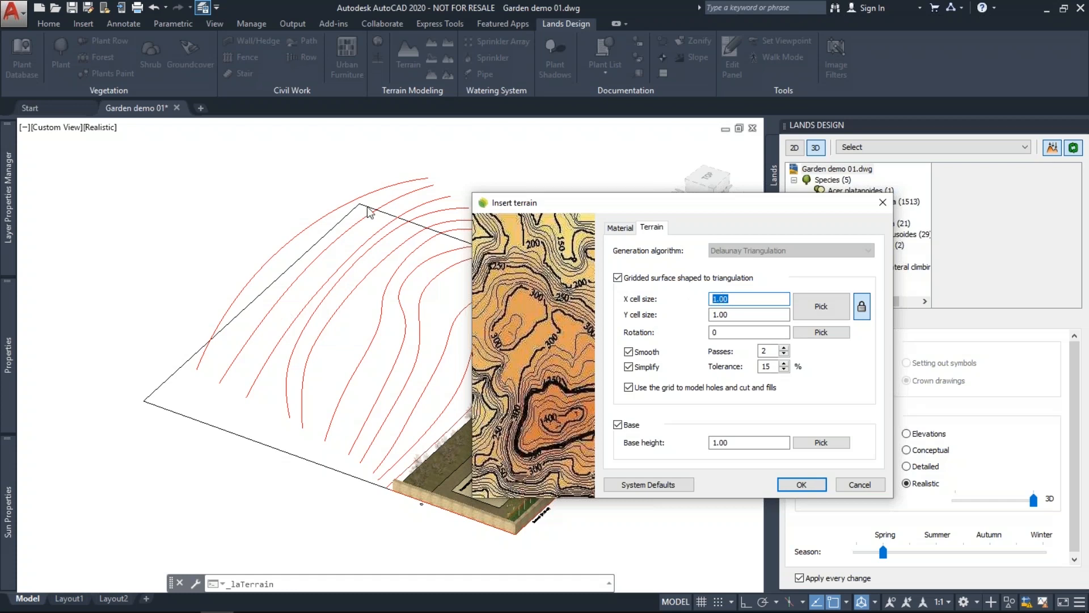
left_click(788, 486)
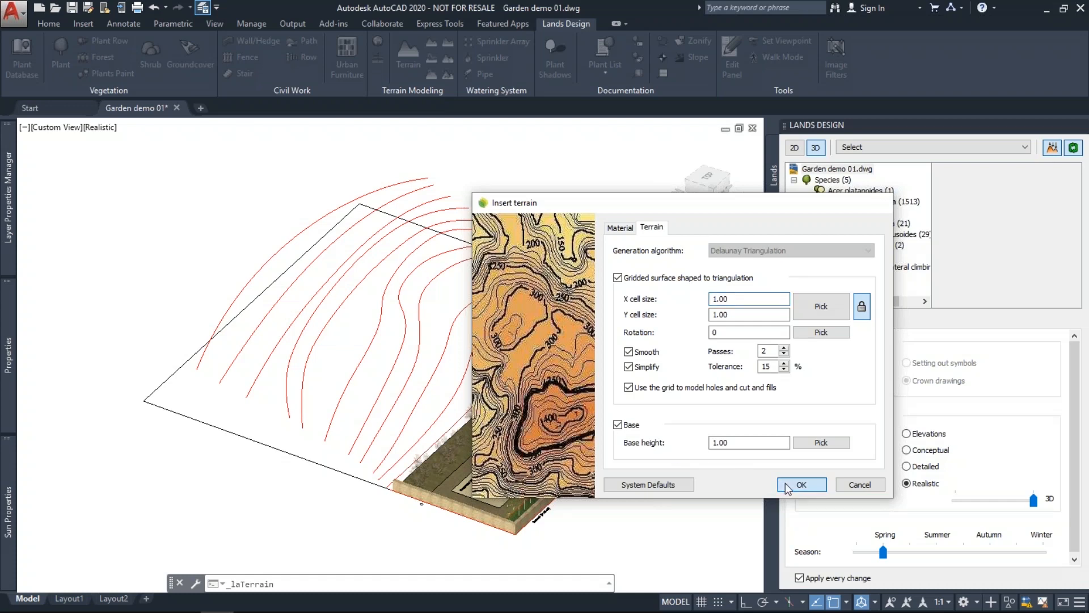
Select the eleven contour curves, including the outer one, to generate the terrain hill.
left_click(788, 486)
left_click(532, 340)
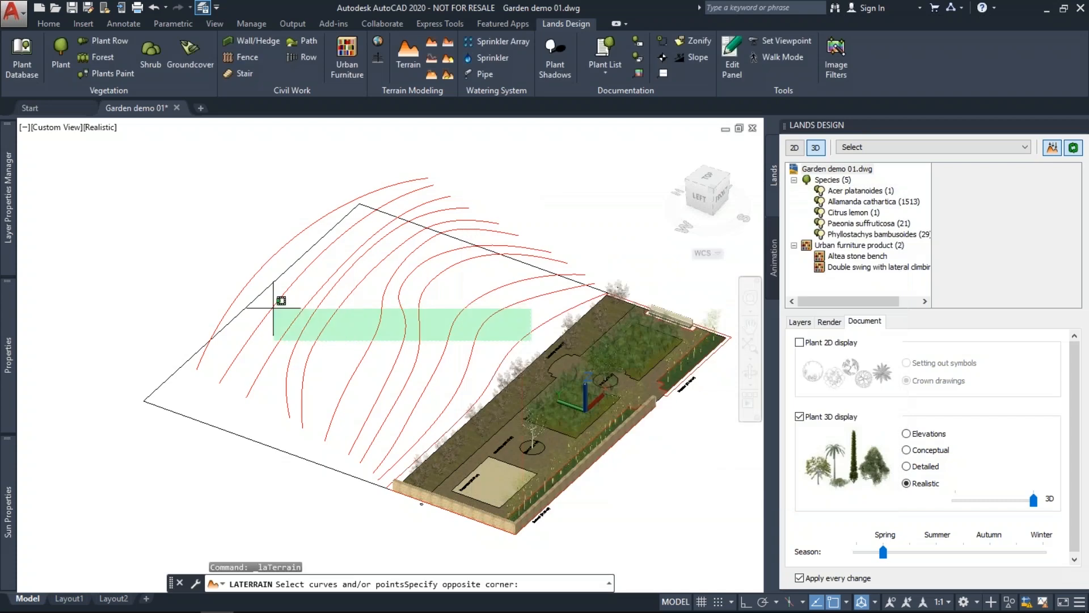
left_click(274, 309)
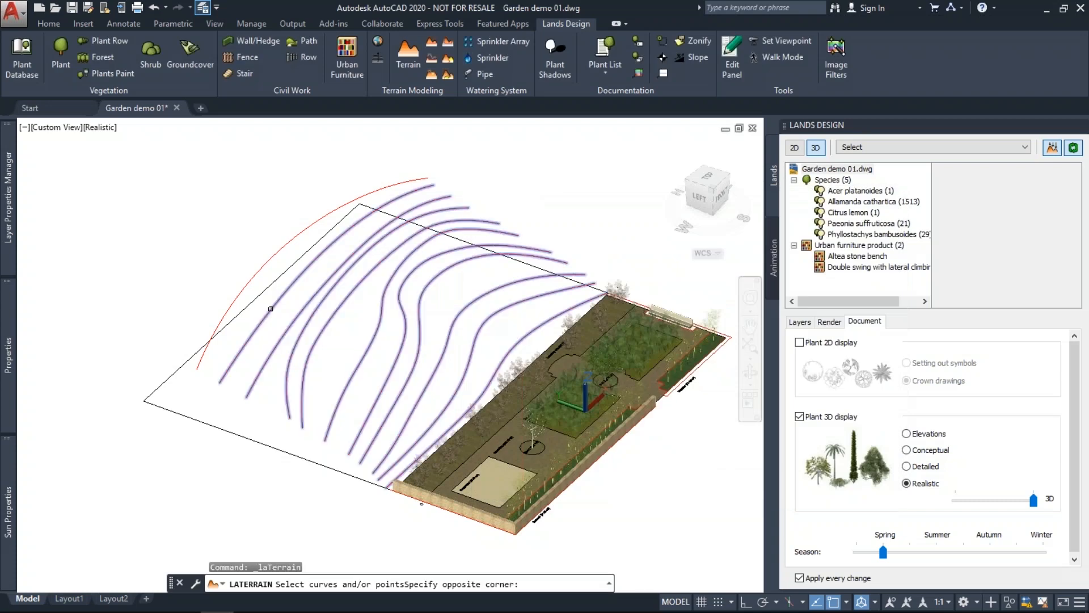
left_click(242, 294)
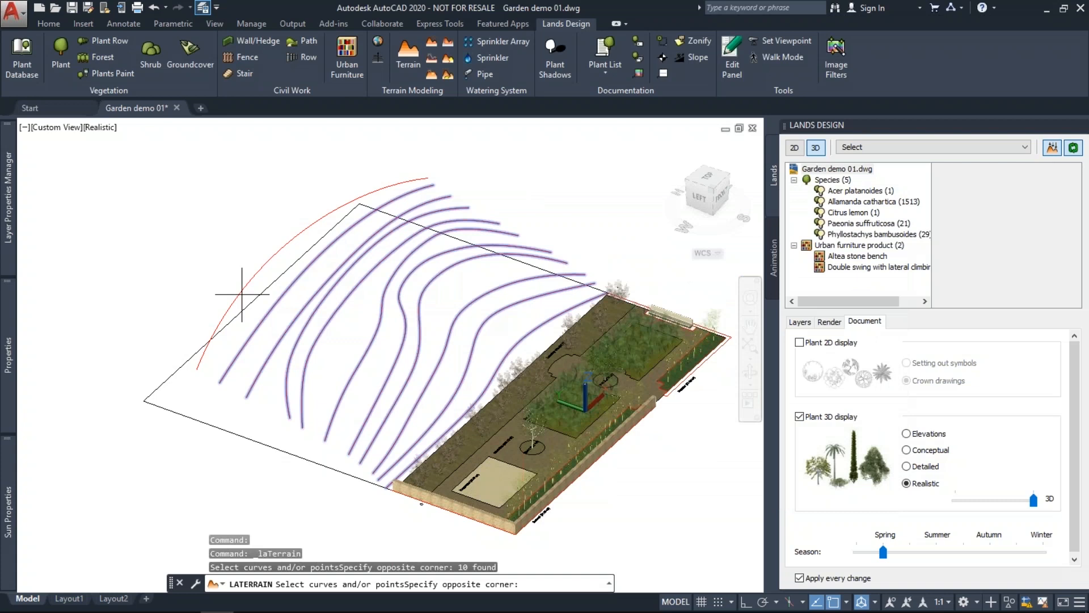
left_click(241, 297)
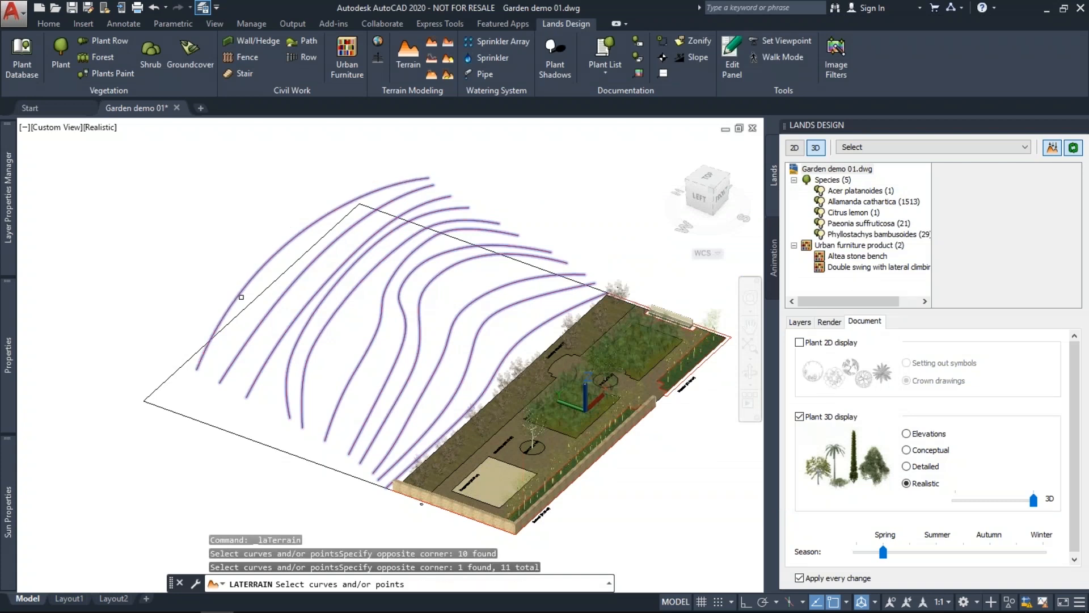
key("Return")
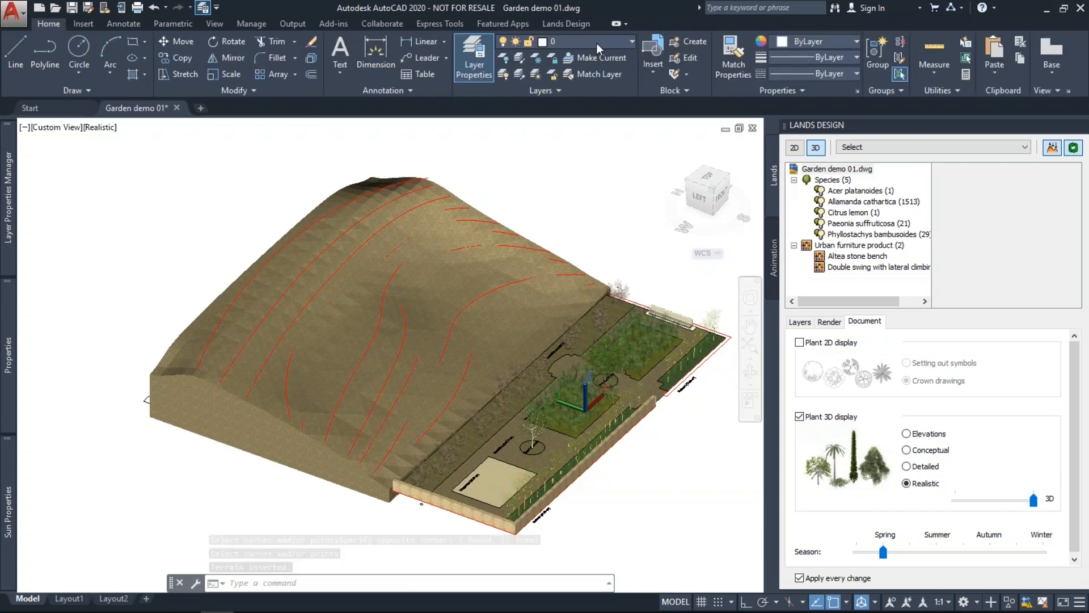
Turn off the Terrain Contours layer, then drag a top-edge grip to reshape the hill.
left_click(597, 44)
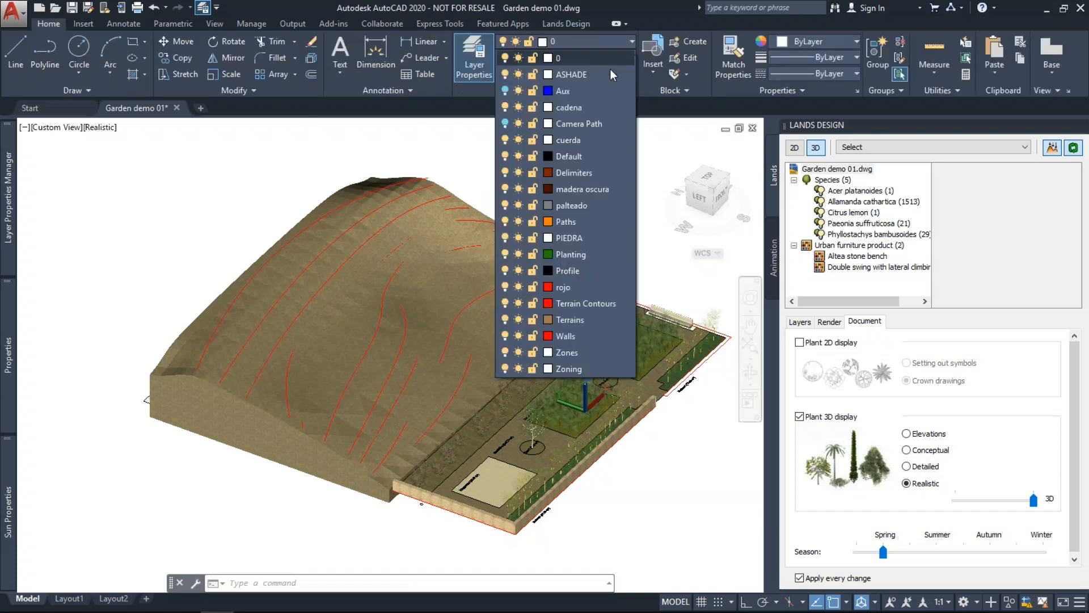
left_click(504, 303)
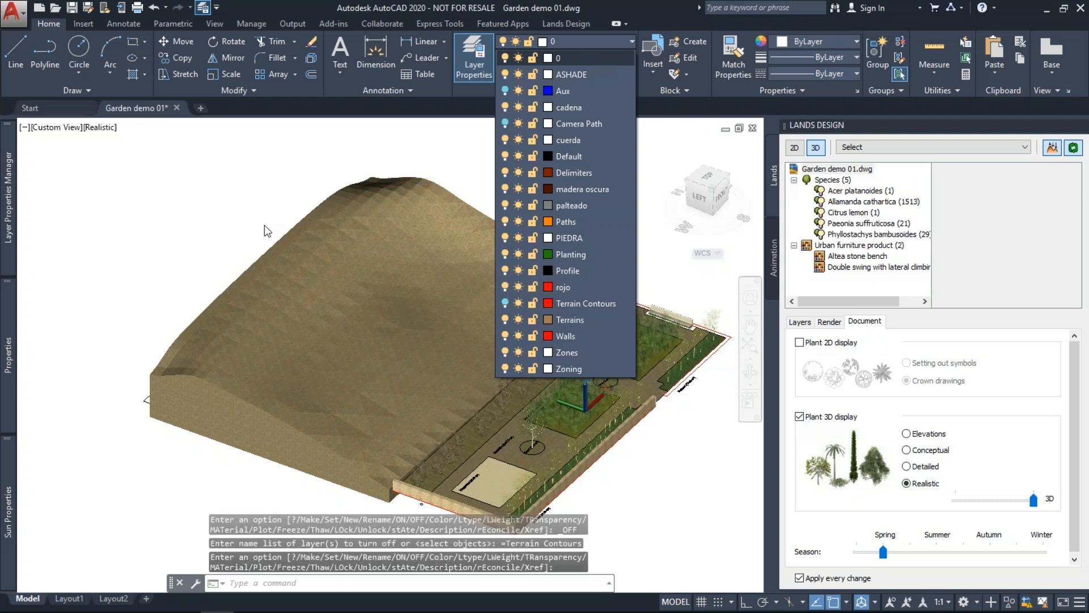
left_click(389, 270)
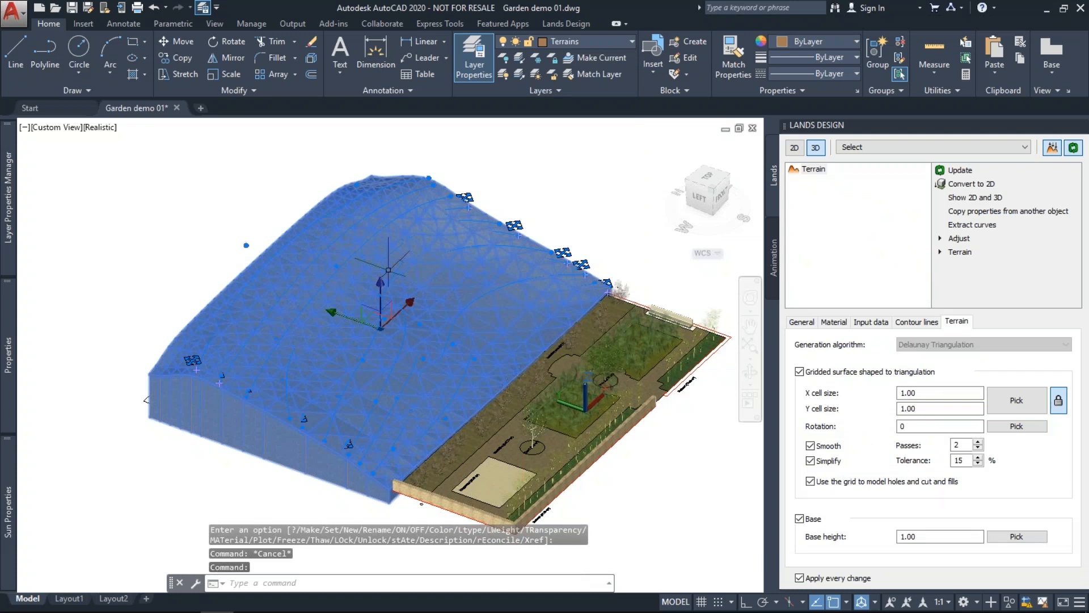
scroll(421, 216, "up", 2)
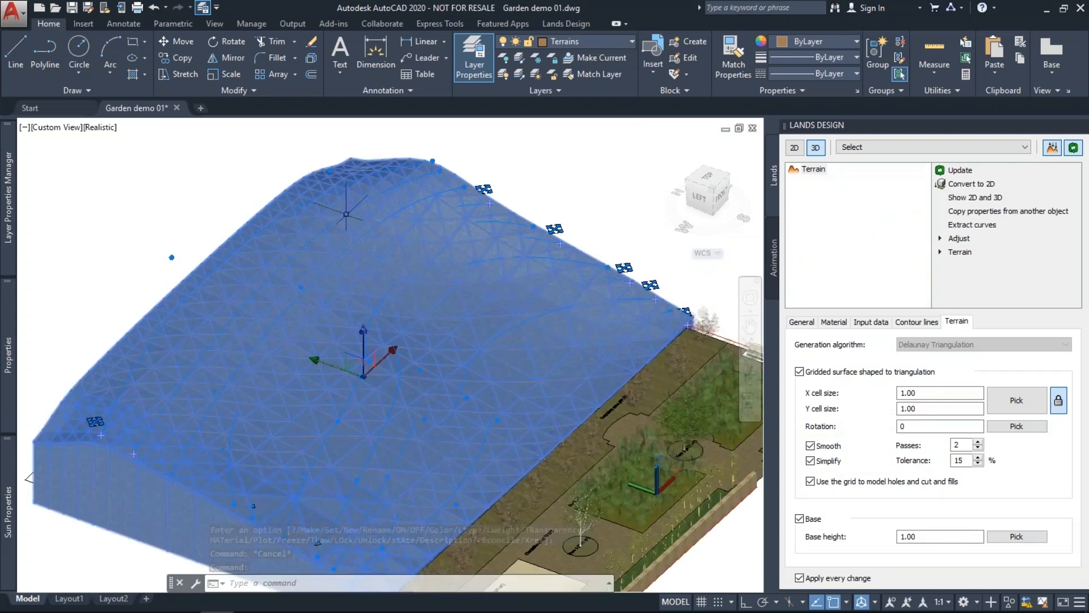
left_click(433, 161)
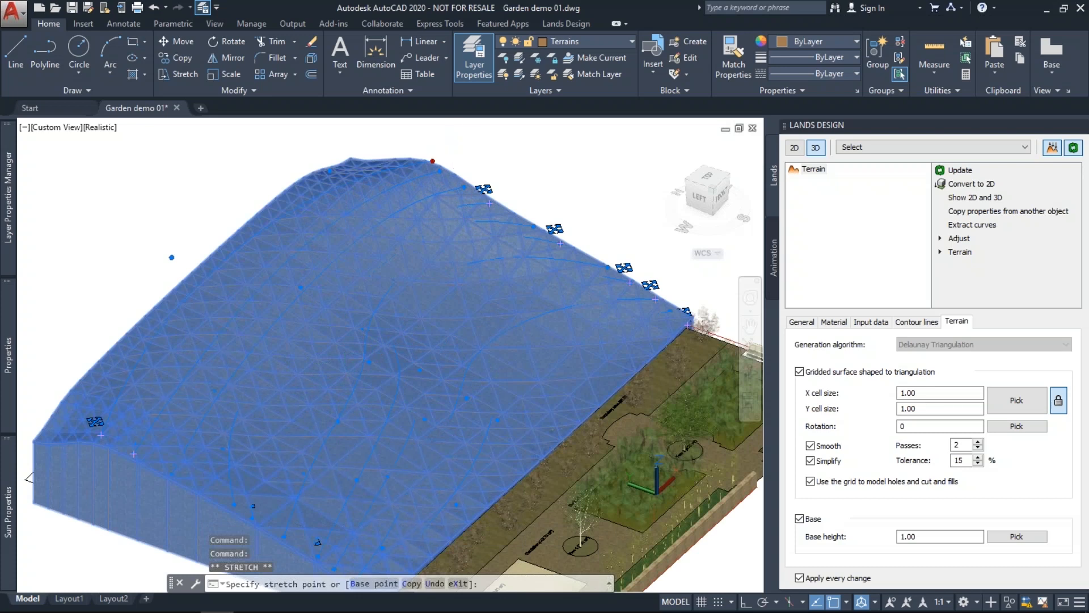
left_click(310, 290)
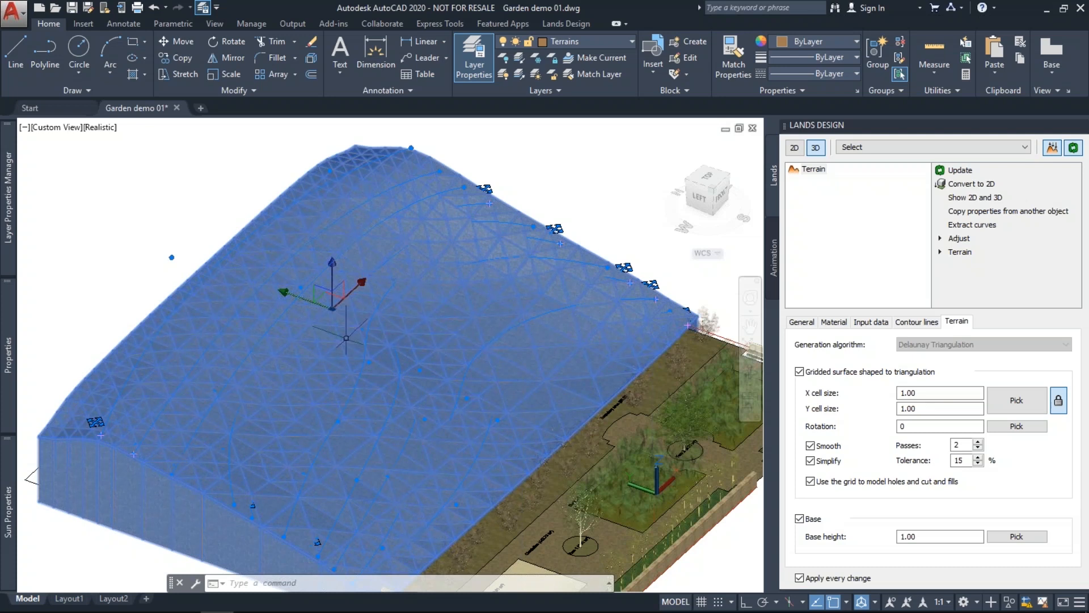
key("Escape")
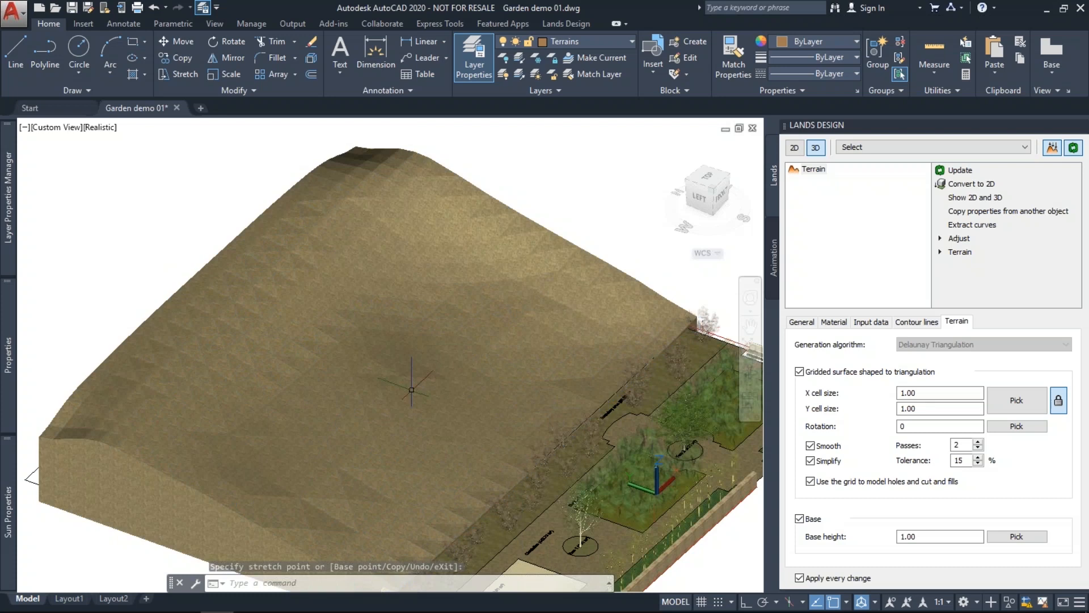
key("Escape")
key("Escape")
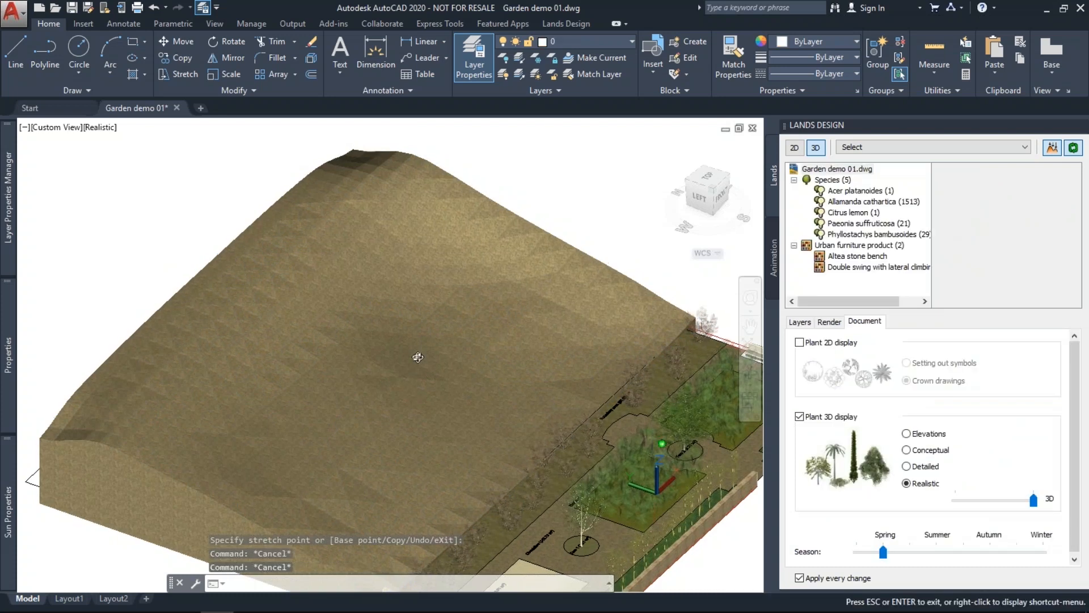
Orbit and zoom around the hill, clearing any pending command.
middle_click_drag(418, 357, 552, 329, "shift")
scroll(446, 354, "down", 1)
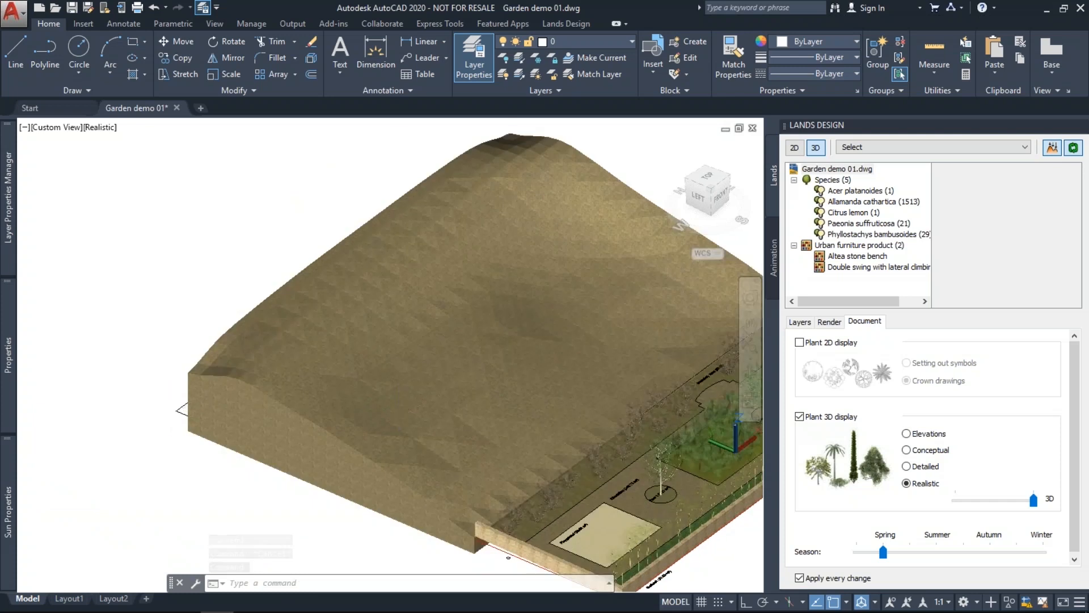
key("Escape")
key("Escape")
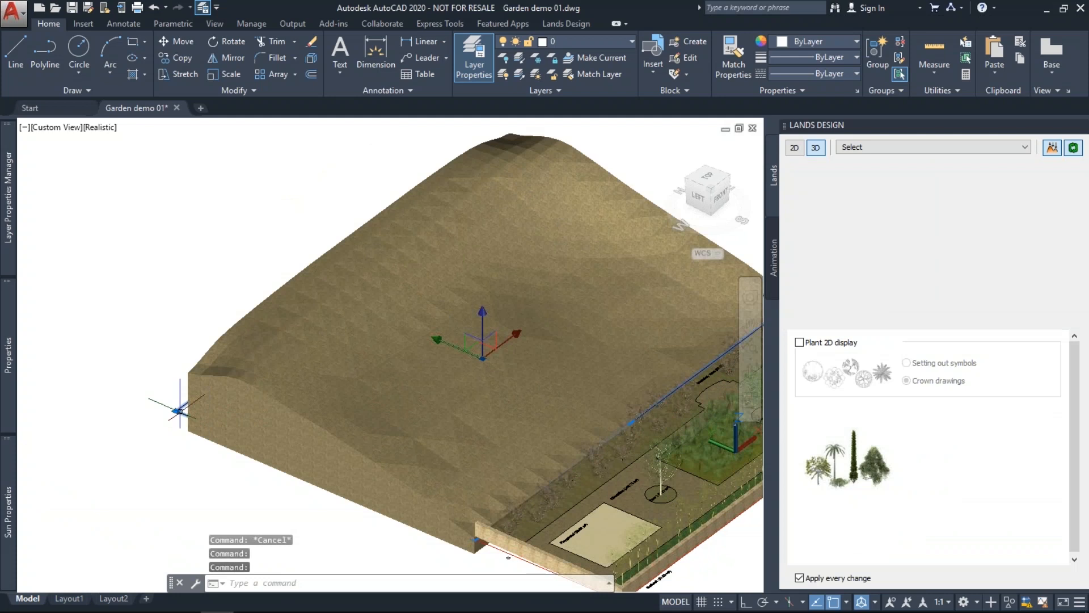
scroll(180, 409, "down", 2)
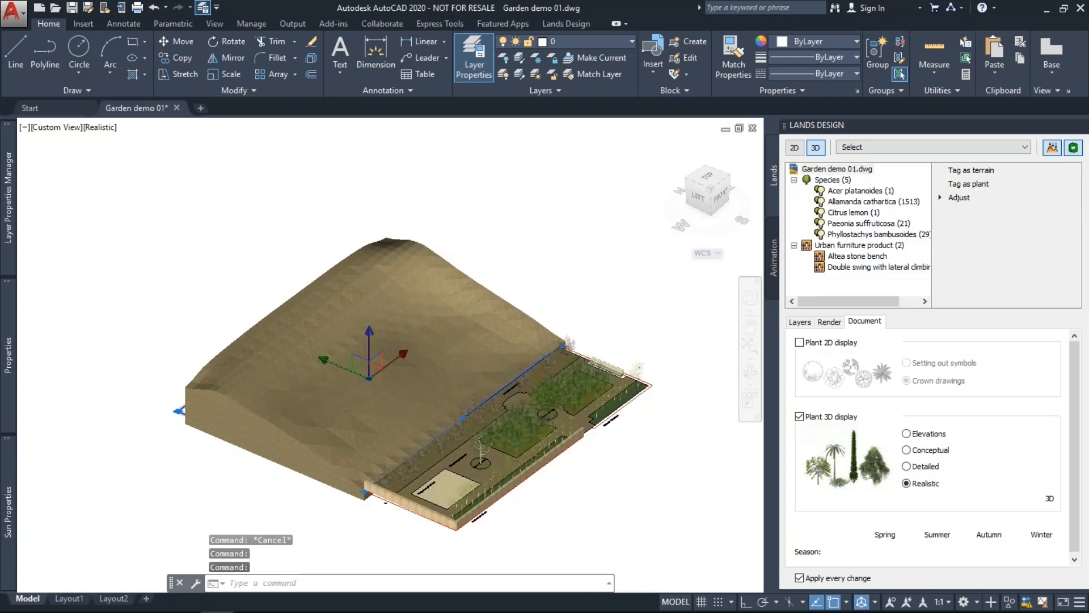
key("Escape")
scroll(246, 399, "up", 2)
key("Escape")
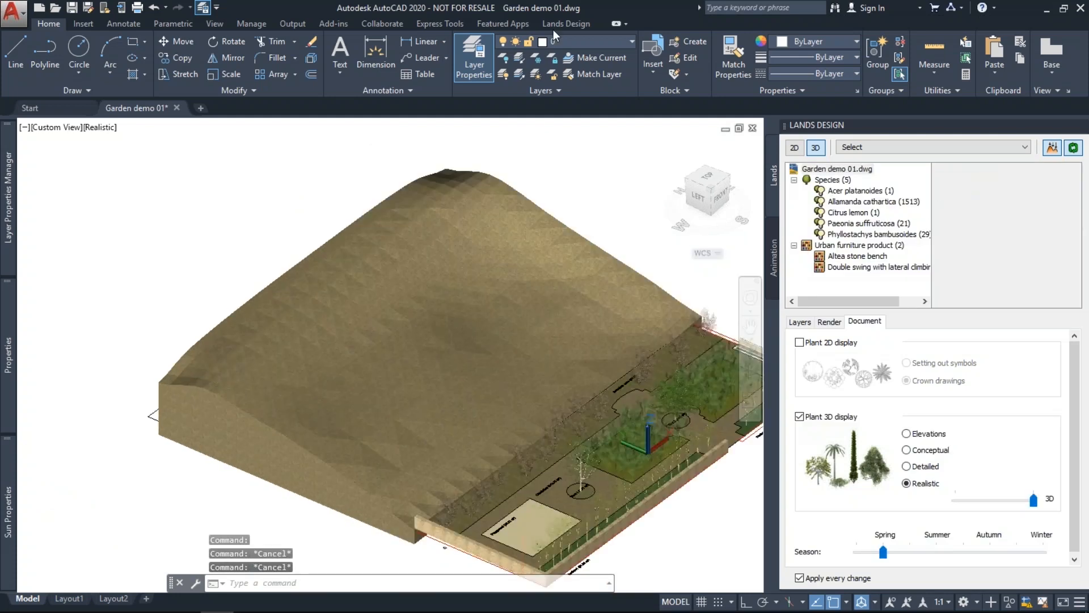
Use Pick Boundary to set the closed curve as the hill terrain's boundary.
left_click(554, 25)
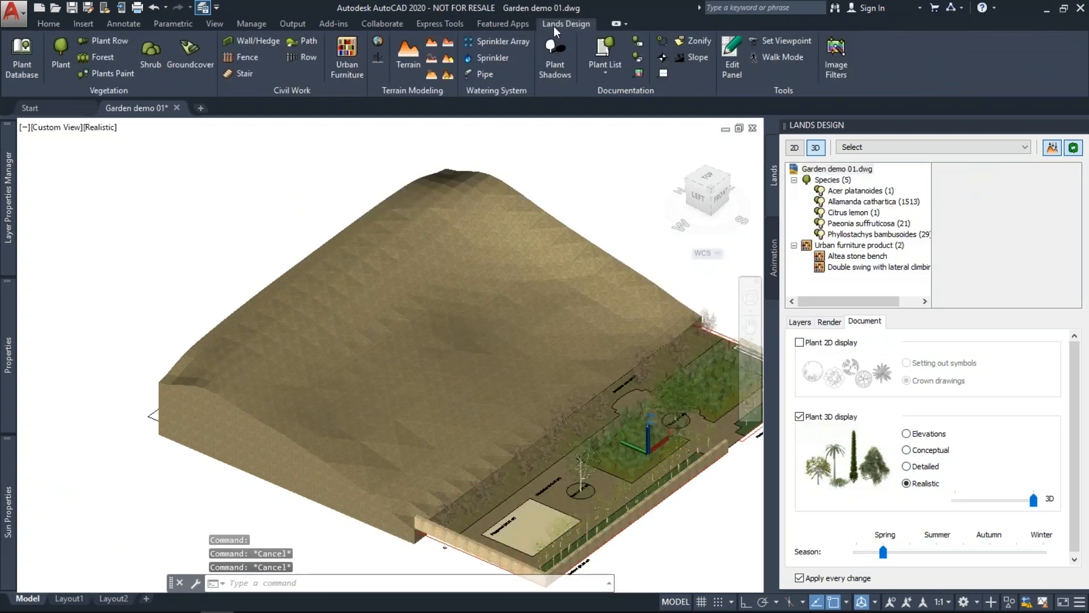
left_click(448, 42)
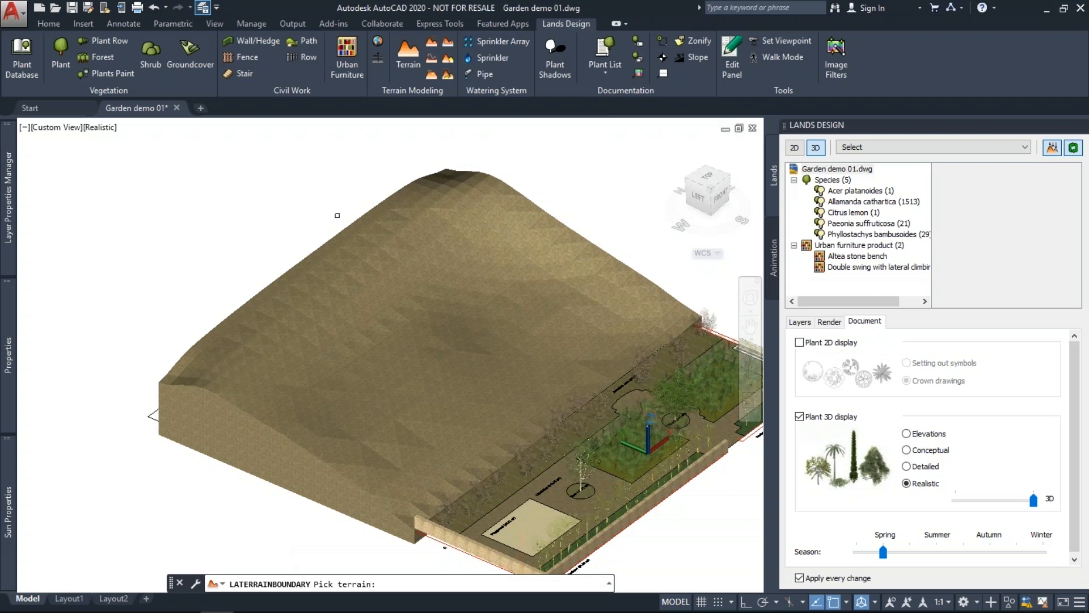
left_click(311, 306)
key("Return")
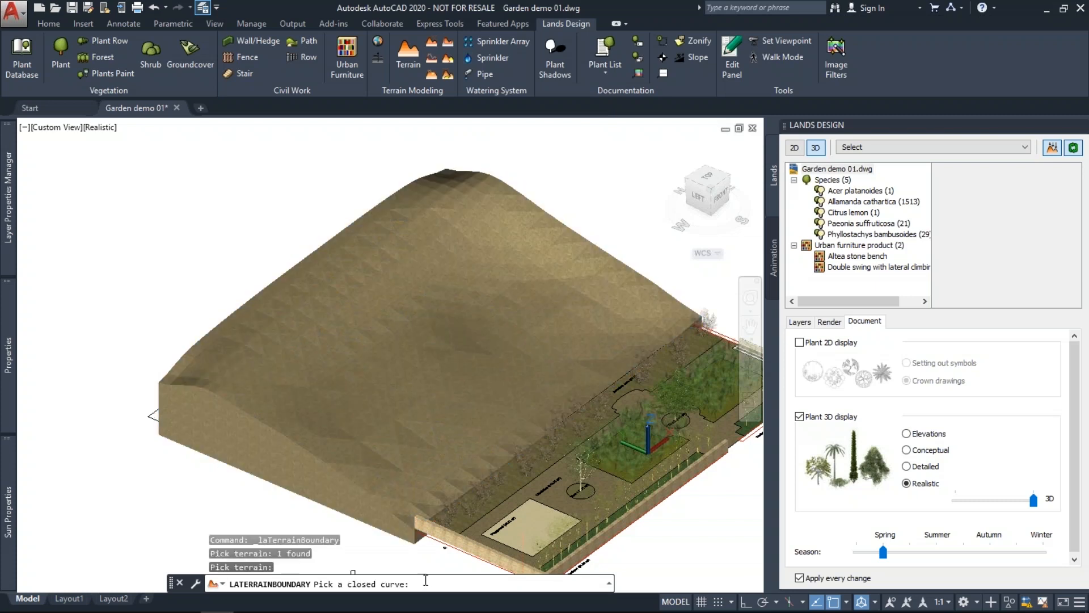
left_click(149, 415)
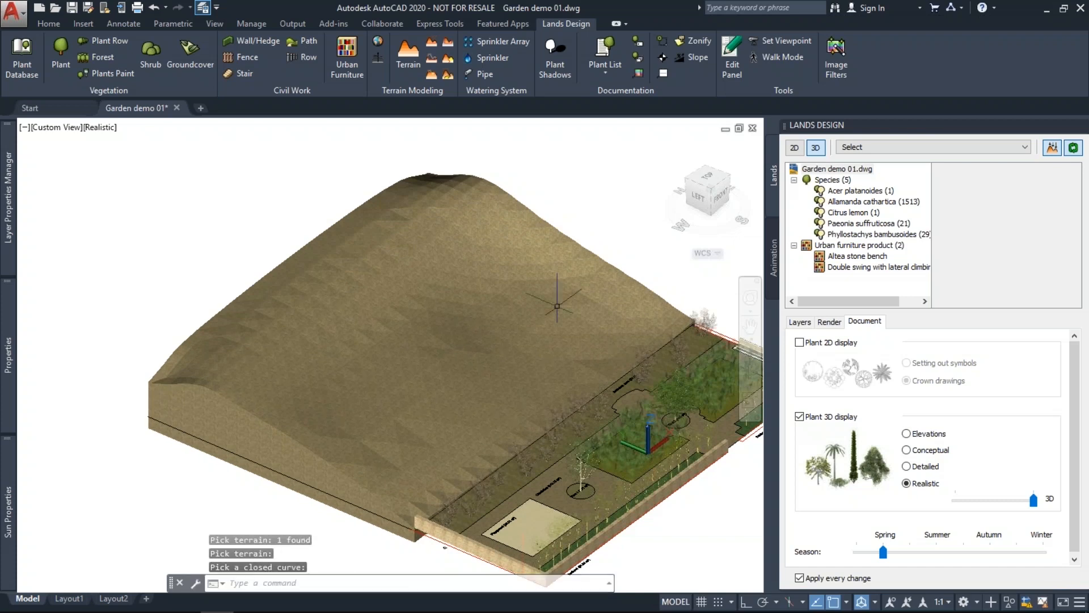
middle_click_drag(557, 306, 368, 430, "shift")
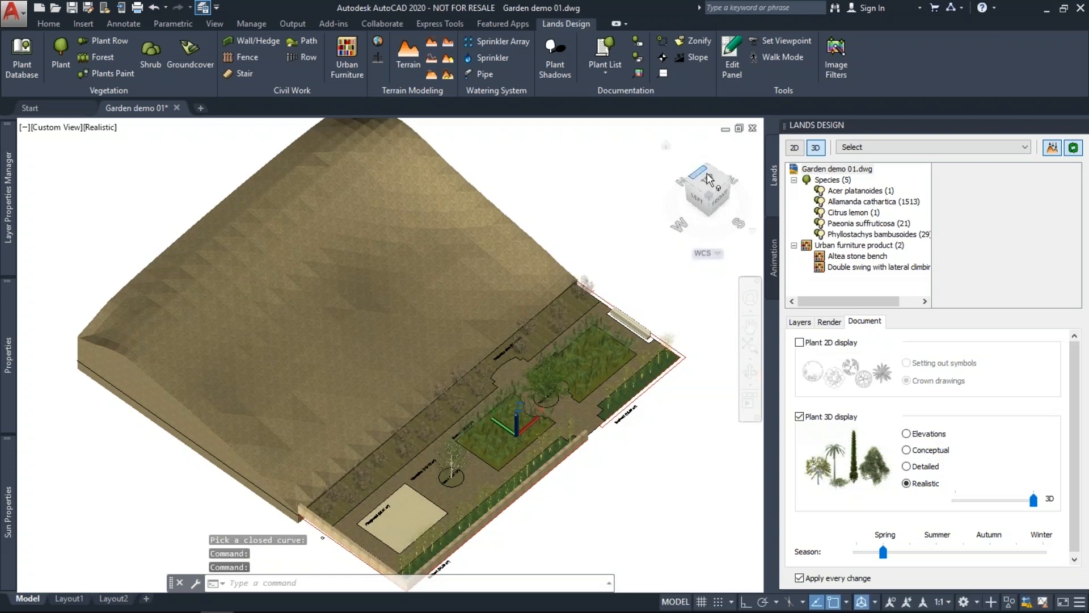
Switch to Top view and select the hill terrain by its contours.
left_click(707, 177)
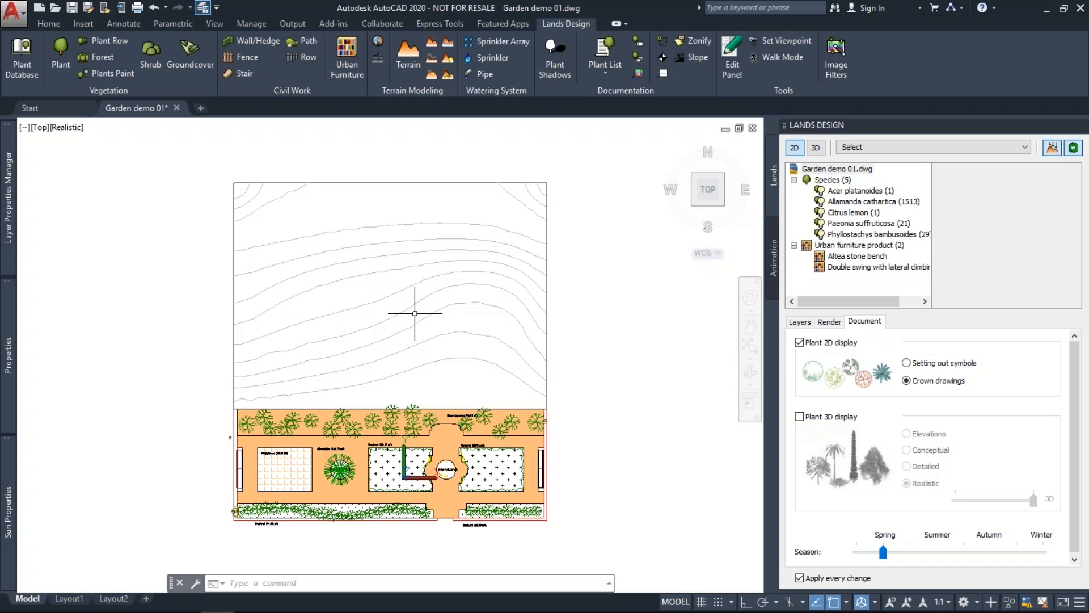
left_click(412, 284)
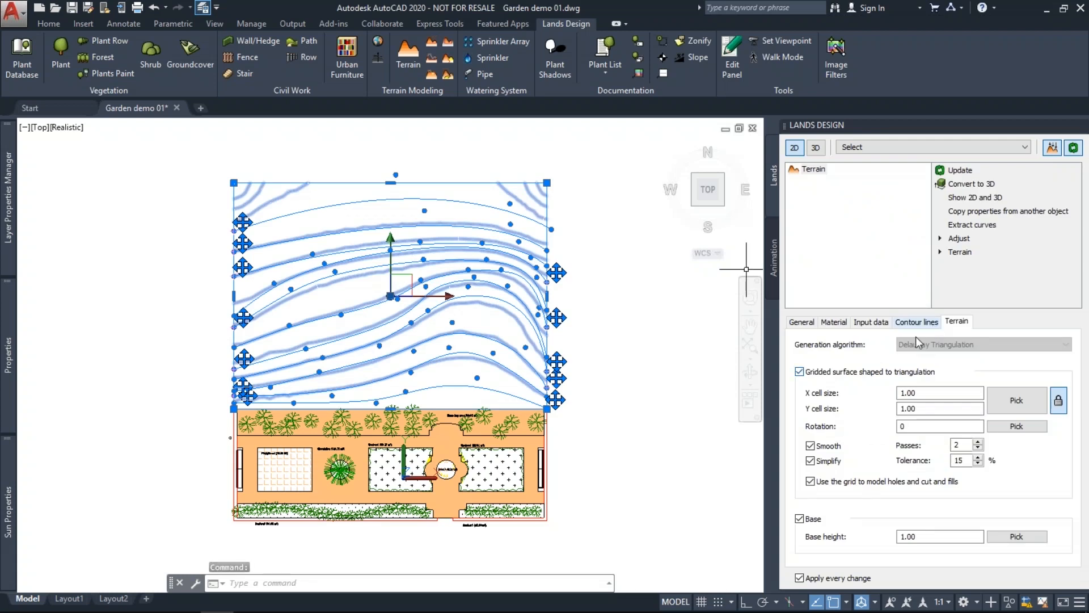
Change the hill's contours from a count of 10 to a 0.2 distance between contours.
left_click(911, 393)
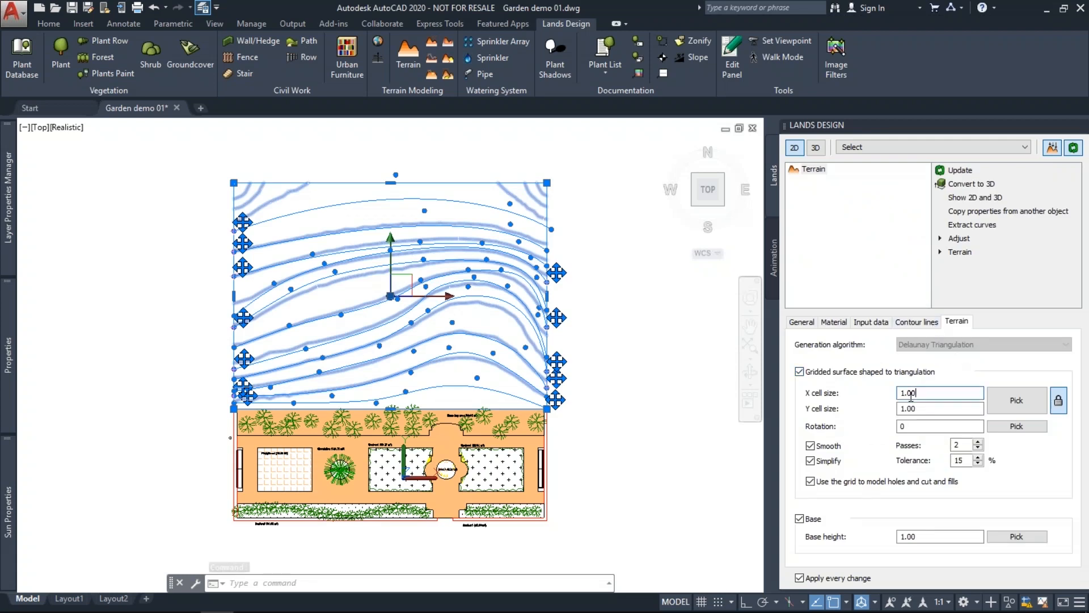
left_click(917, 322)
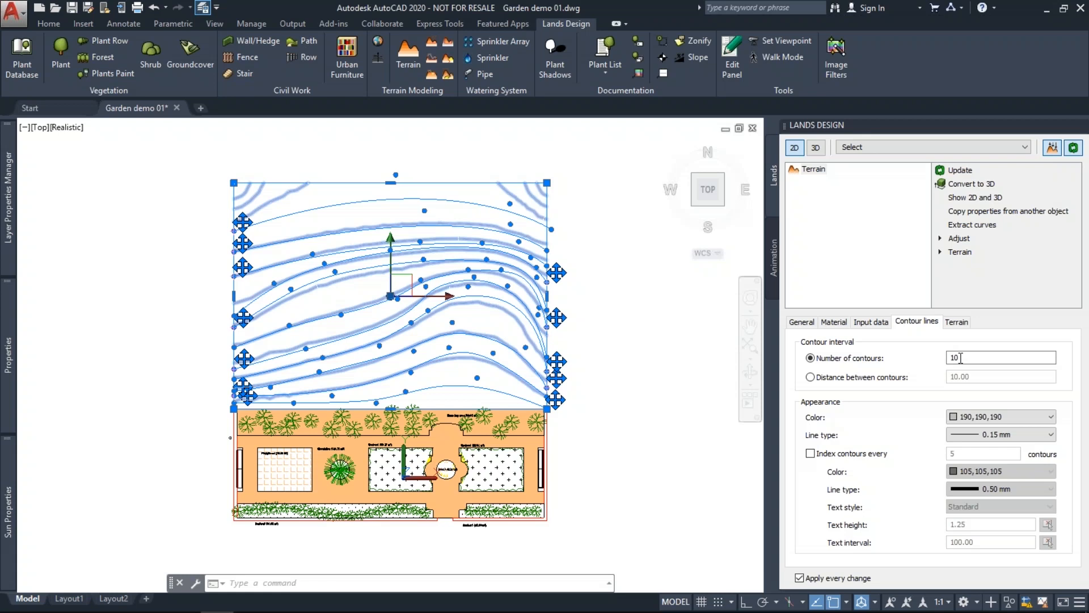
left_click(811, 377)
left_click_drag(969, 376, 935, 374)
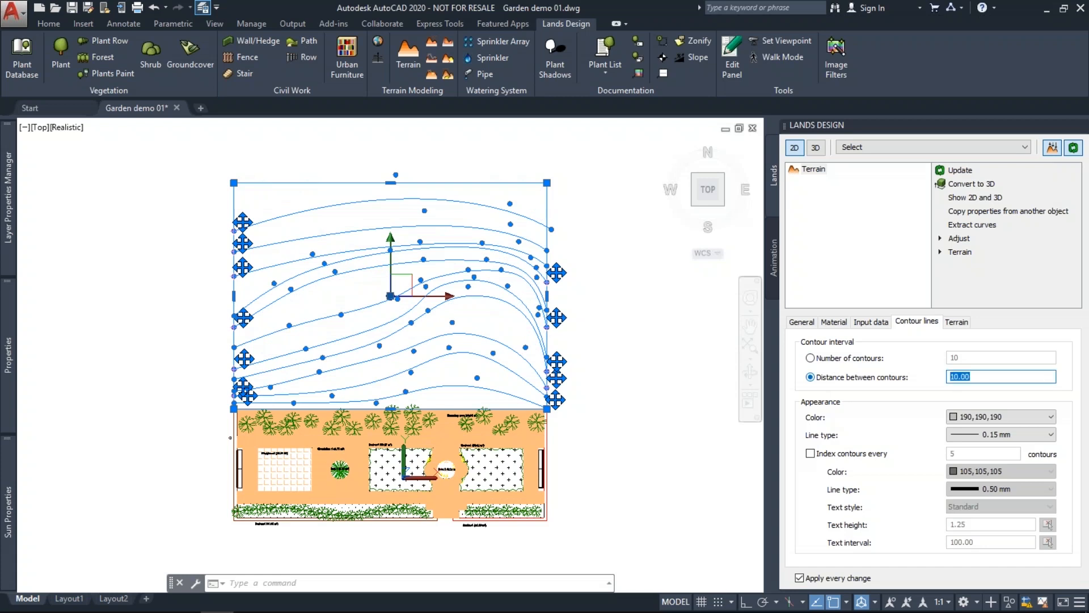
type("0.2")
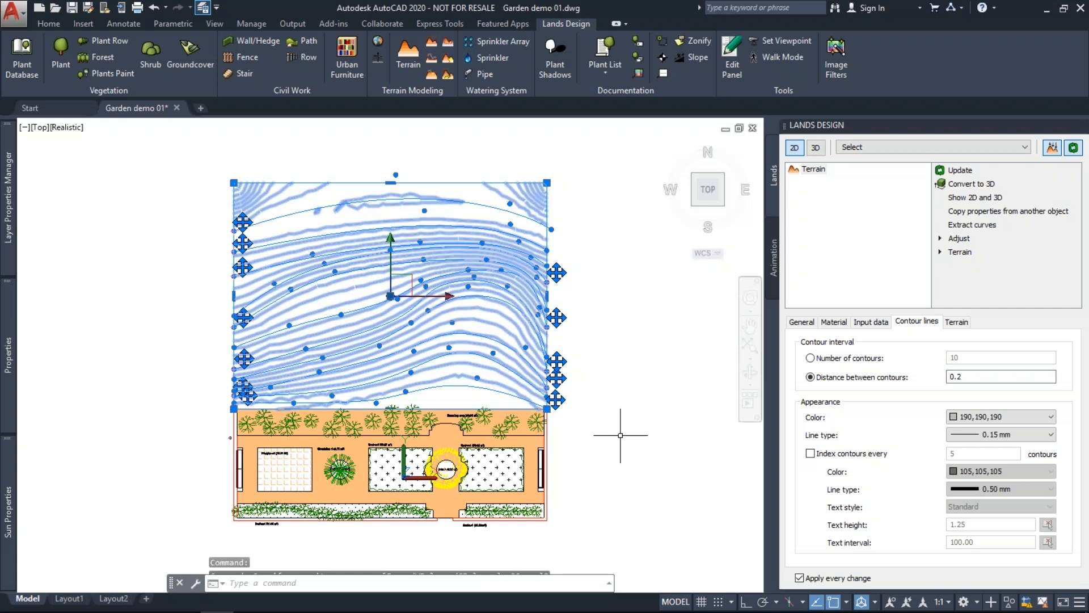
Reselect the hill terrain and enable index contours every 5 lines.
key("Escape")
key("Escape")
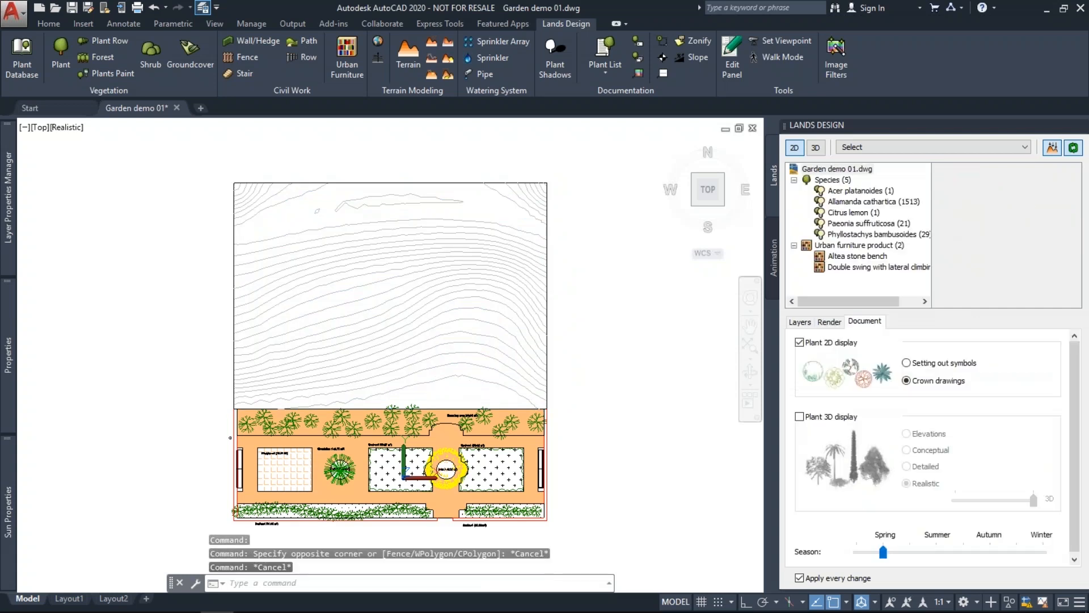
left_click(428, 344)
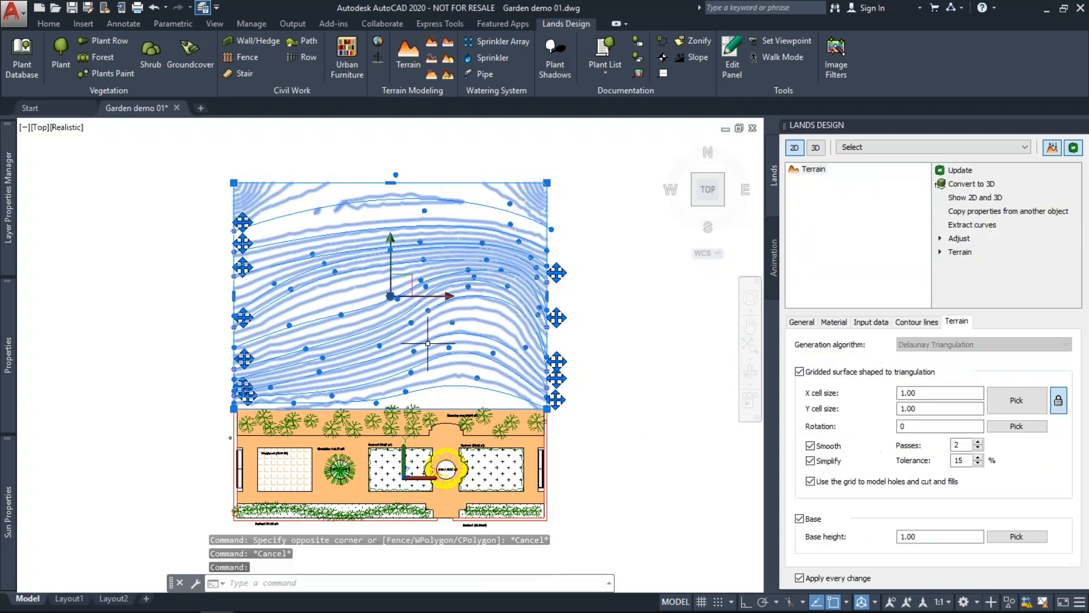
left_click(902, 323)
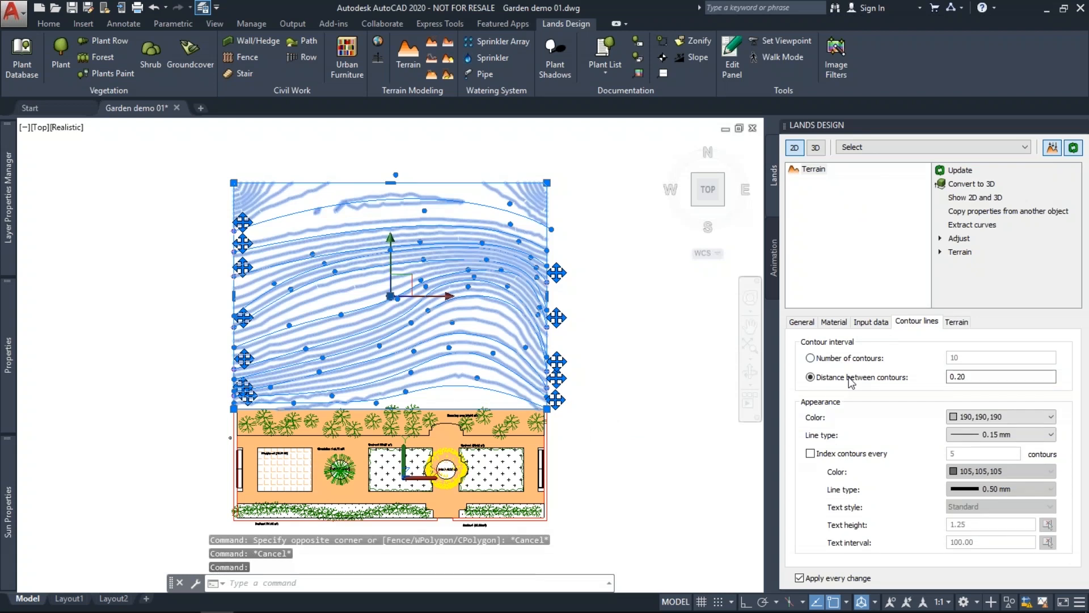
left_click(899, 459)
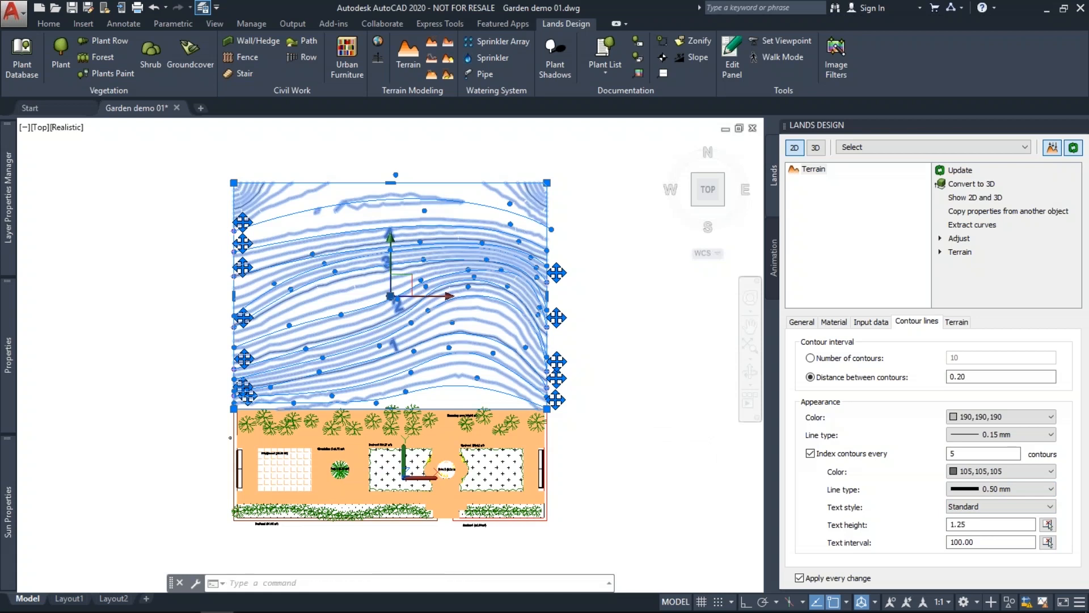
Zoom and pan to the labelled contours, then switch the display to 3D.
key("Escape")
key("Escape")
scroll(389, 329, "up", 2)
middle_click_drag(360, 311, 327, 328)
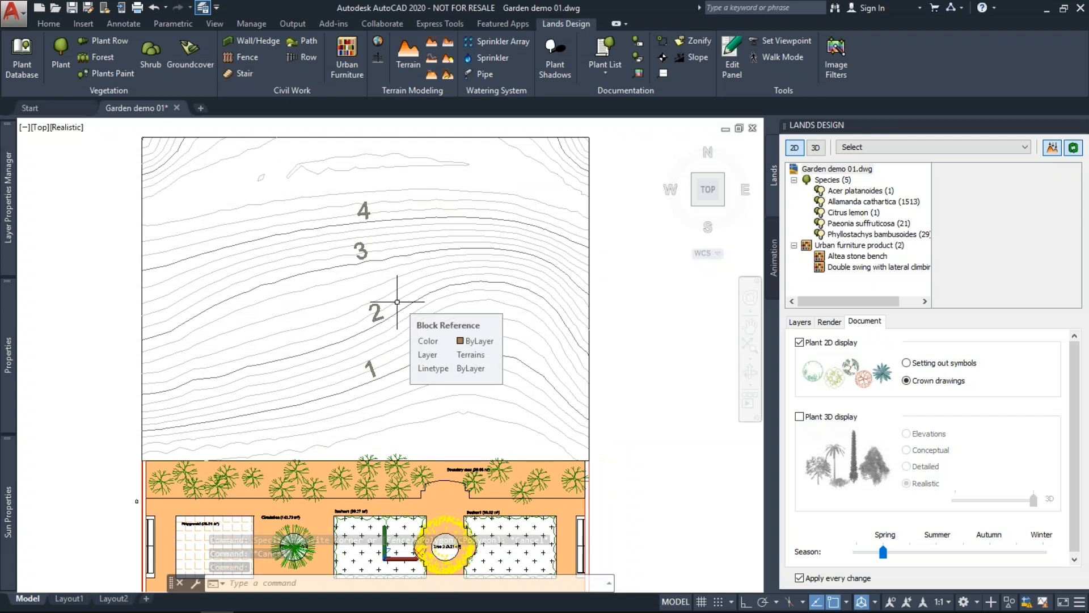
left_click(816, 149)
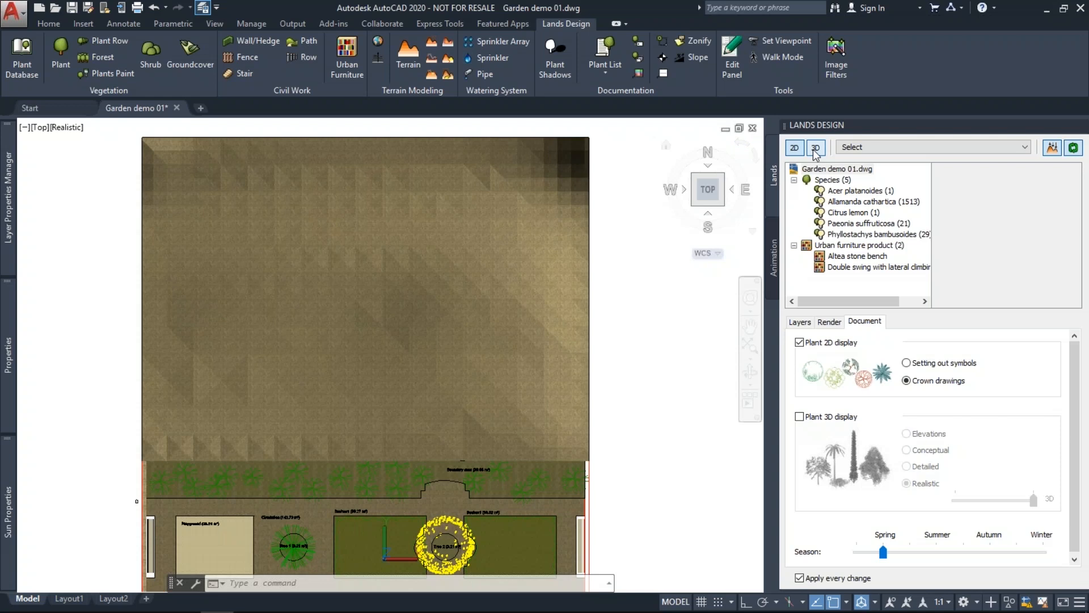
In southwest isometric view, set the hill terrain to Show 2D and 3D.
left_click(695, 203)
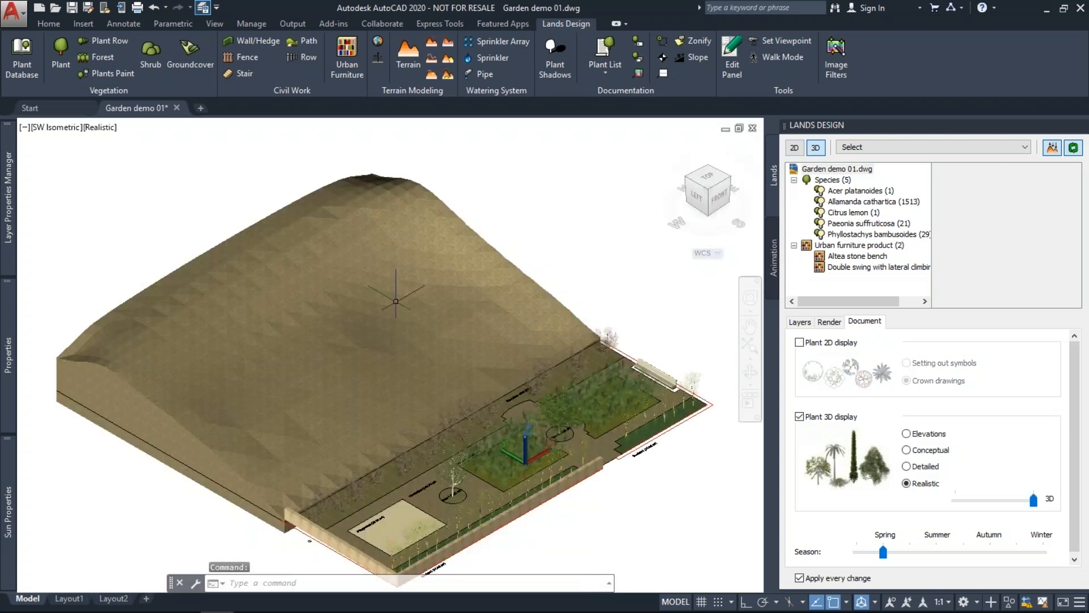
left_click(396, 301)
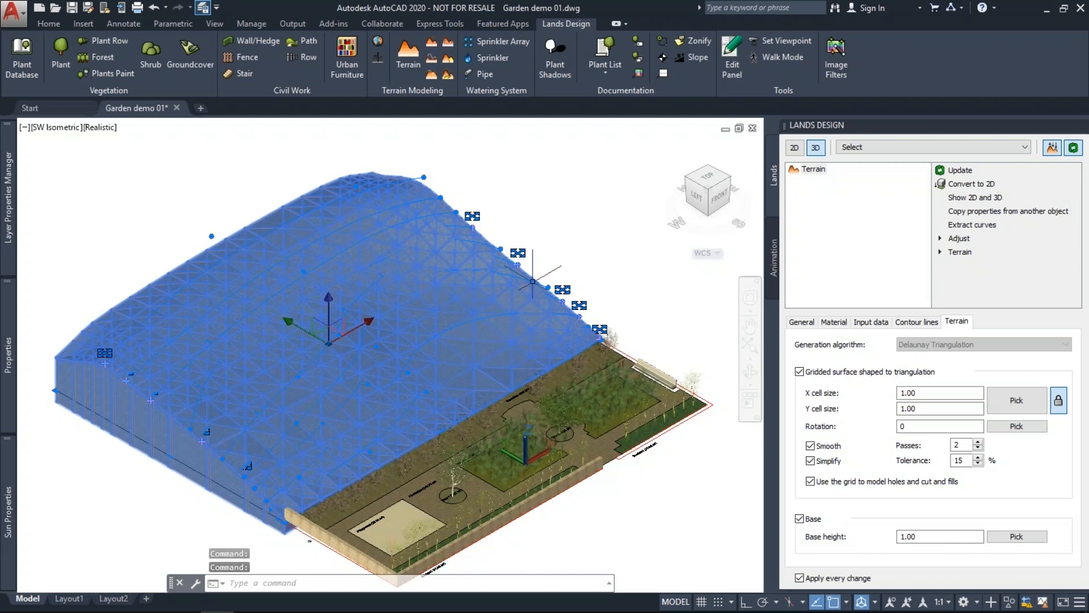
left_click(977, 198)
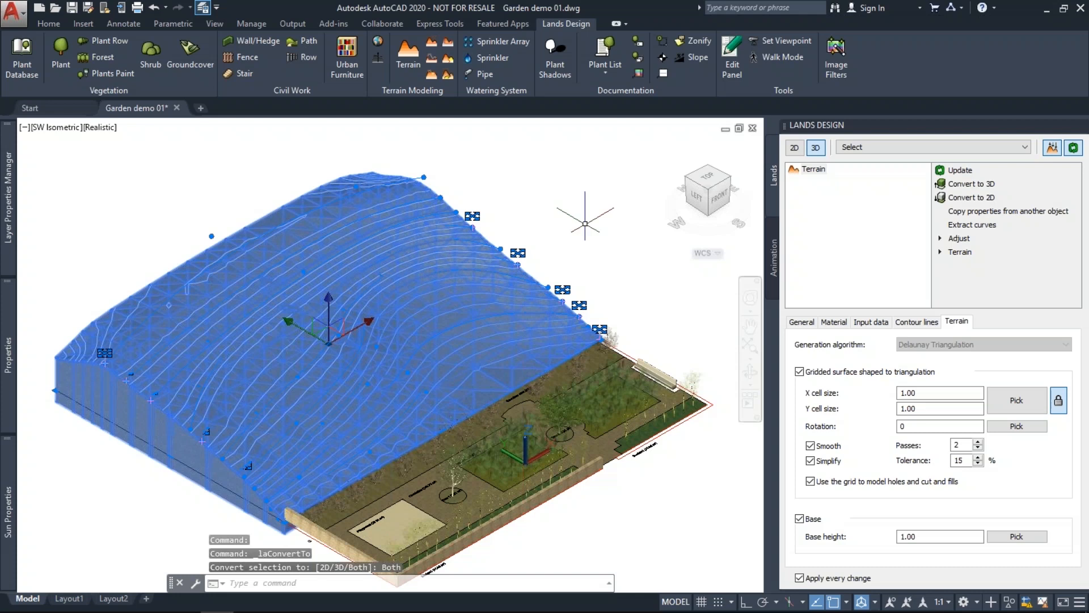
key("Escape")
key("Escape")
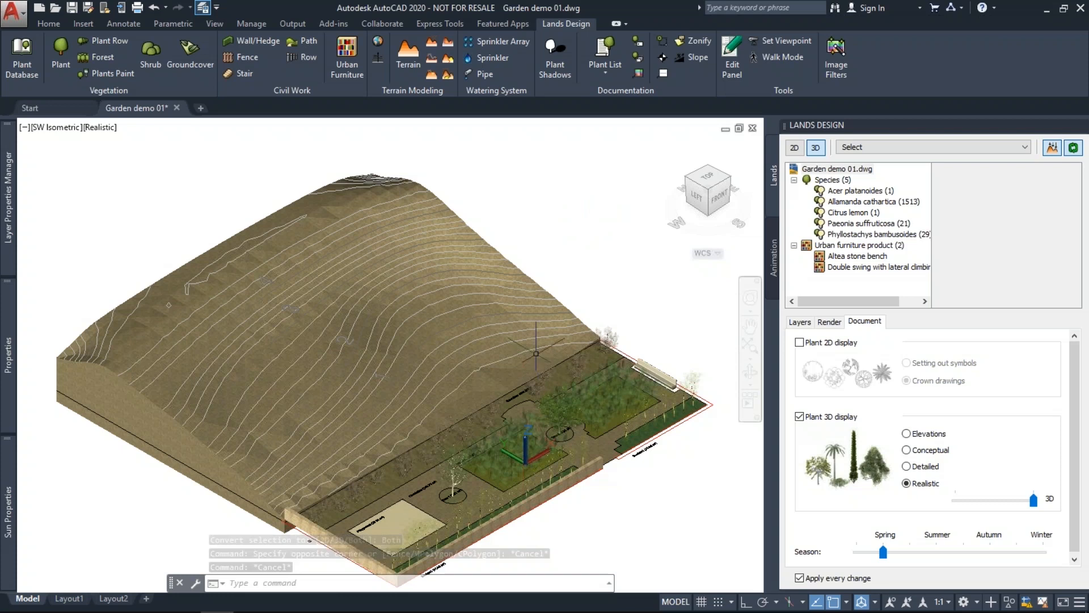
middle_click_drag(536, 353, 452, 479, "shift")
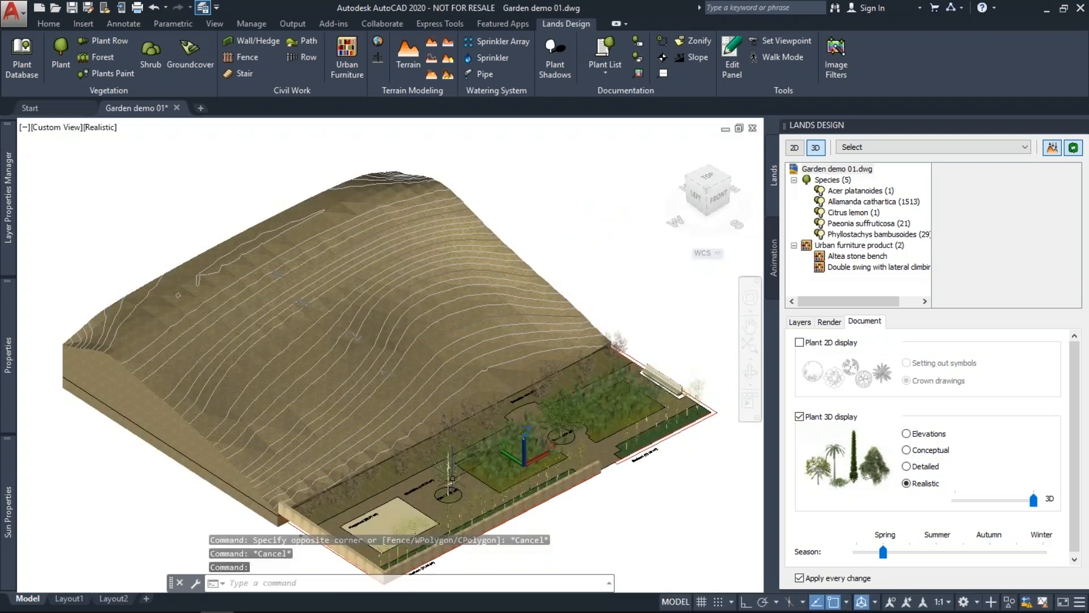
Copy the maple tree onto the hillside.
left_click(453, 478)
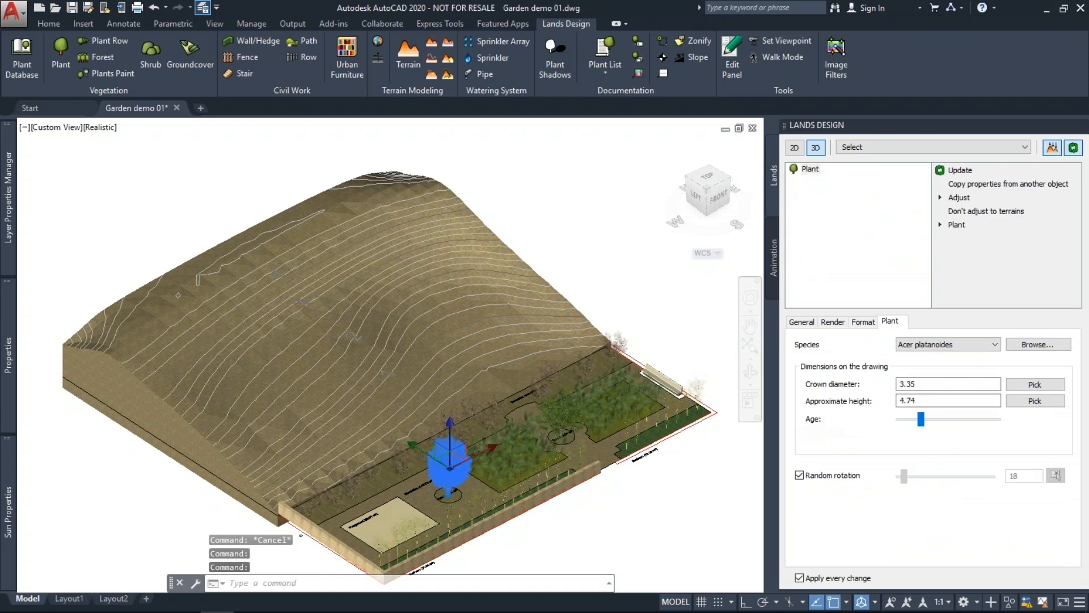
scroll(444, 323, "down", 3)
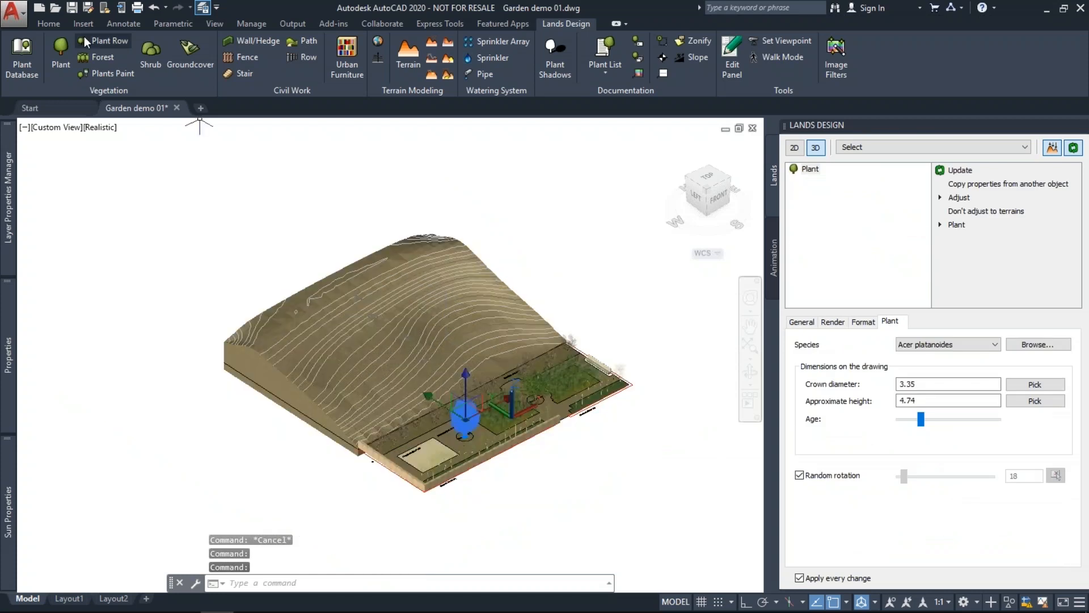
left_click(54, 25)
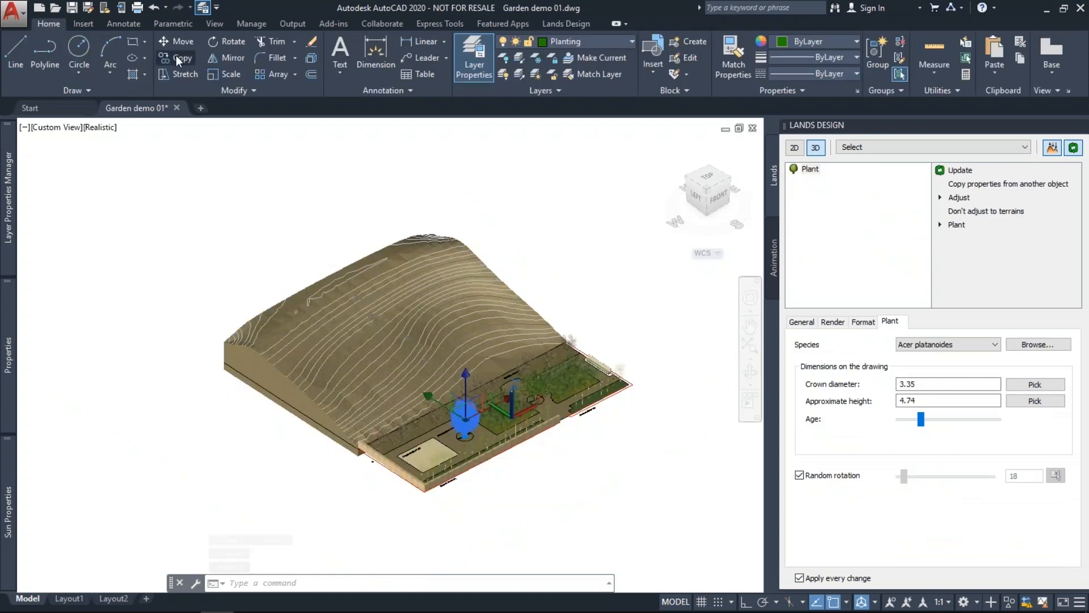
key("Escape")
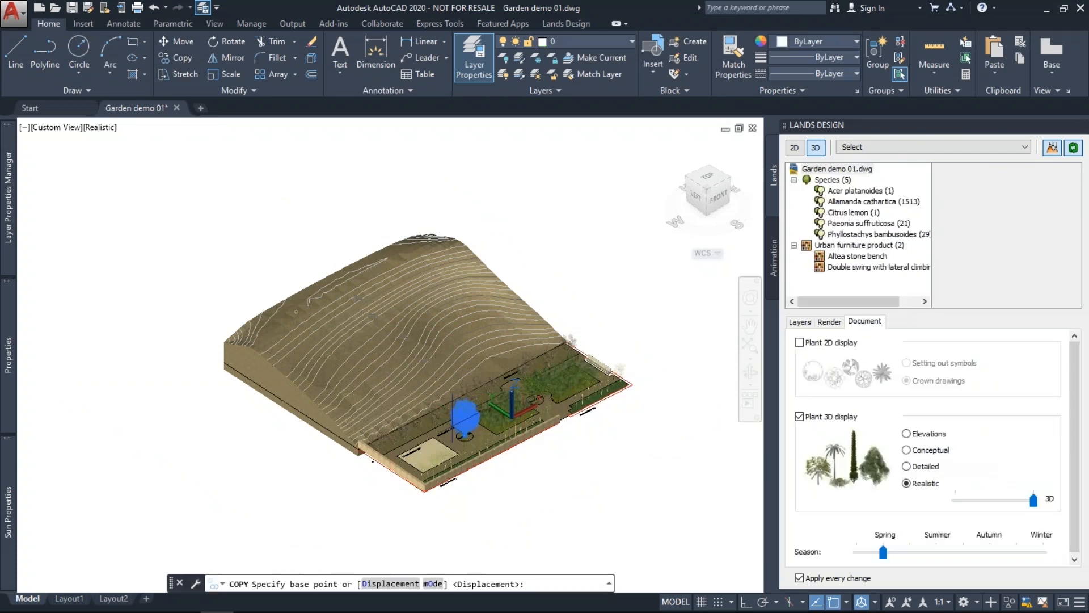
scroll(465, 436, "up", 2)
left_click(465, 436)
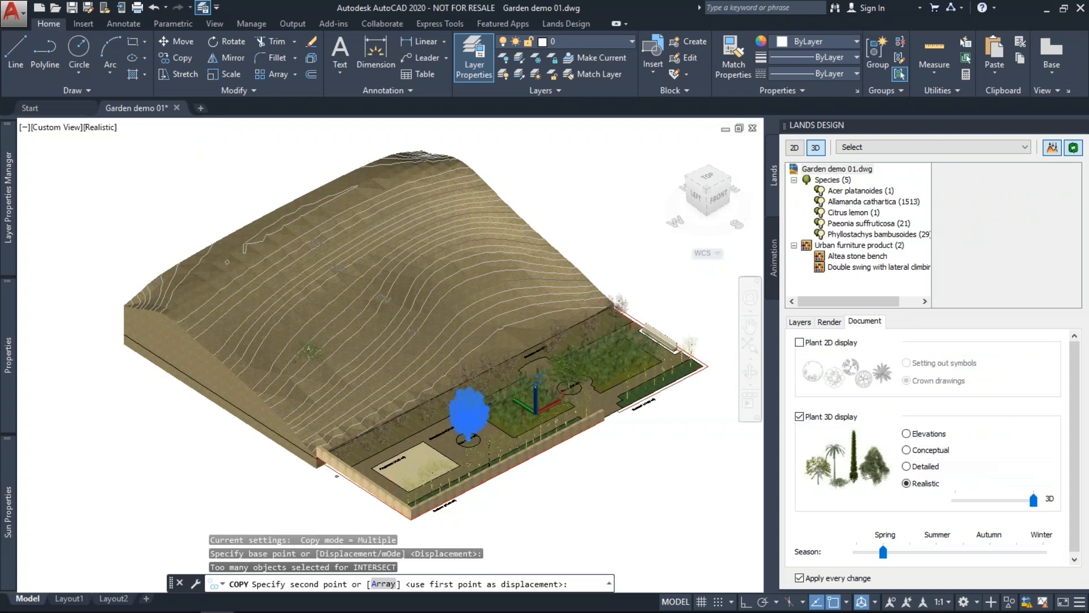
left_click(308, 377)
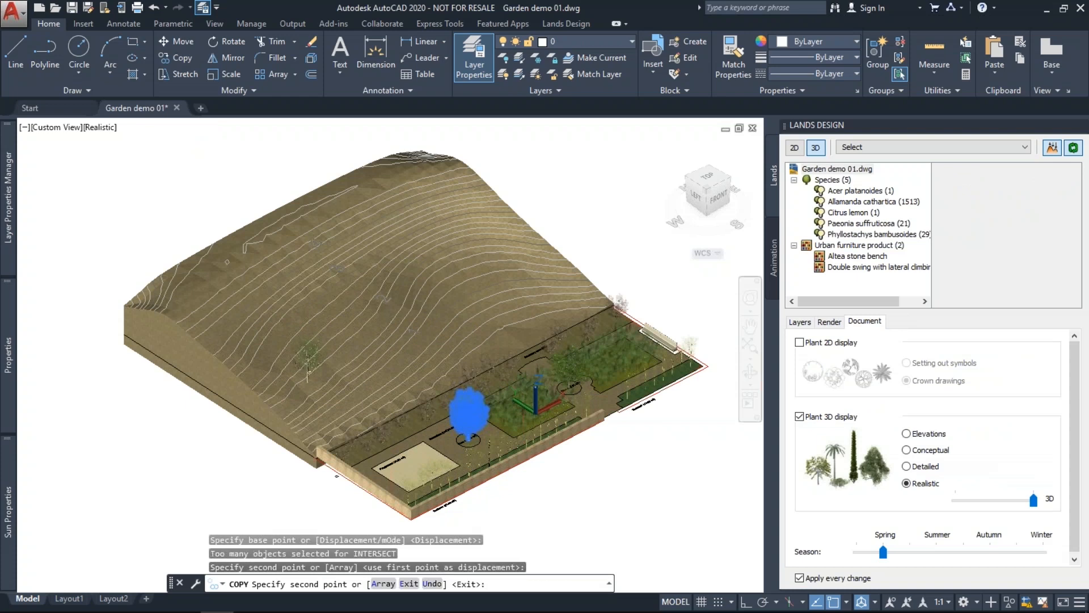
key("Return")
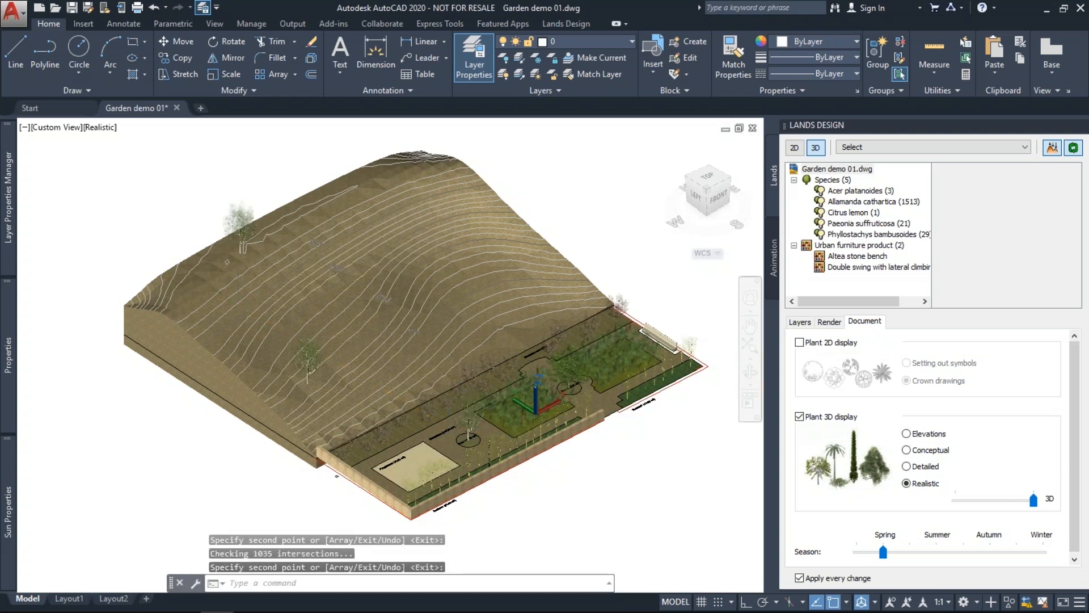
Orbit and zoom to view the contoured hill from another side.
key("Escape")
key("Escape")
scroll(280, 370, "up", 2)
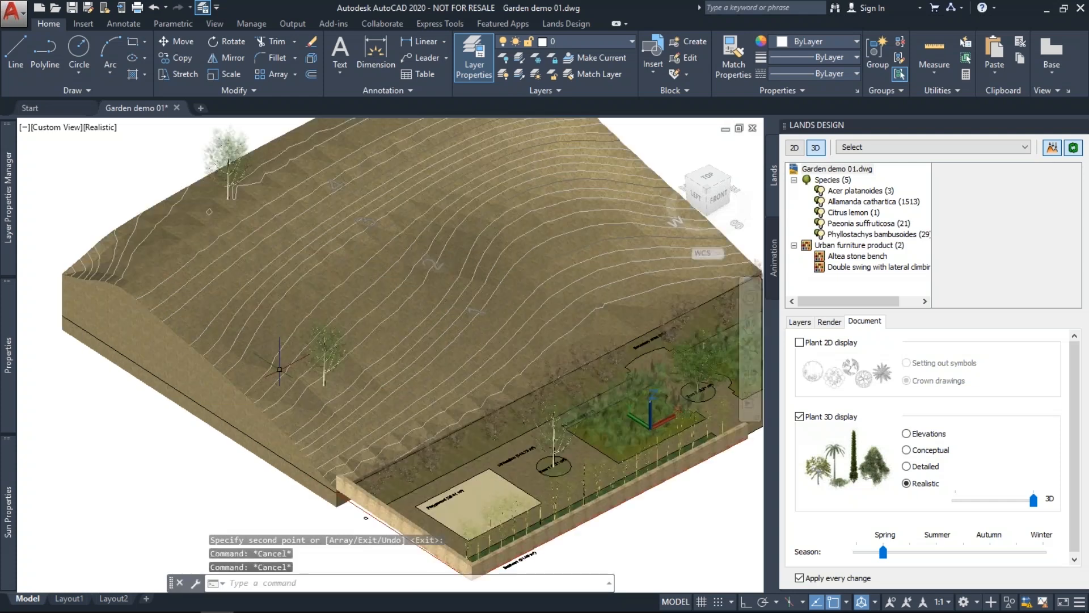
middle_click_drag(279, 369, 303, 356, "shift")
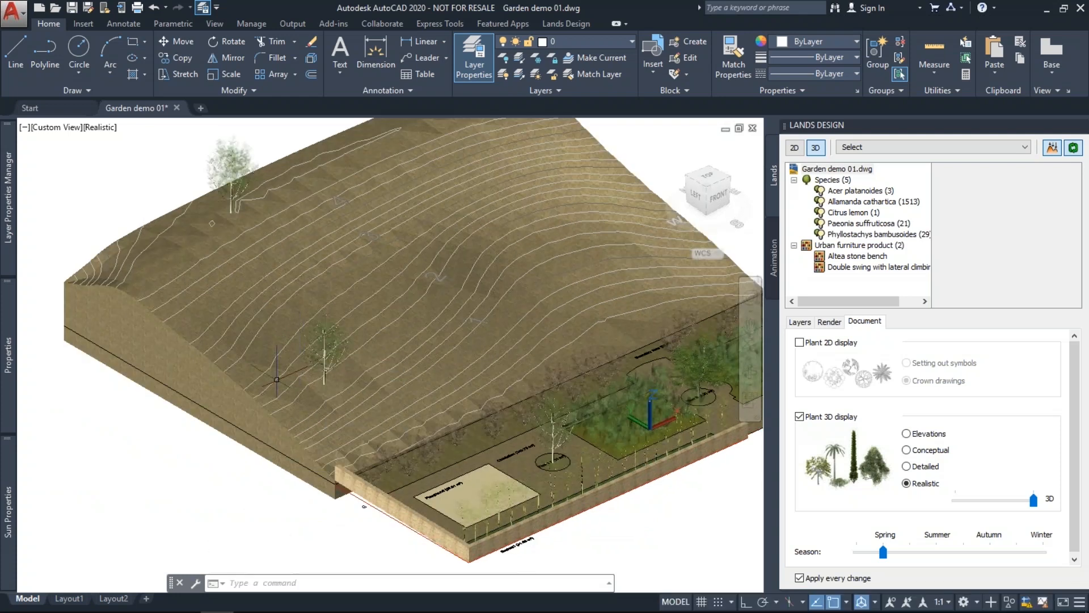
scroll(276, 379, "down", 3)
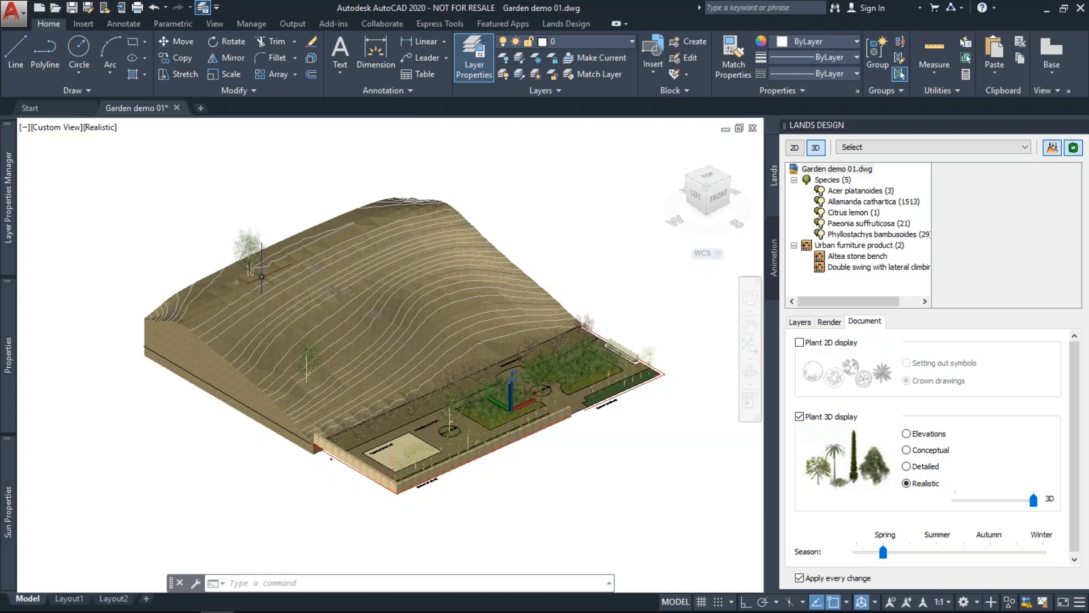
scroll(262, 277, "up", 2)
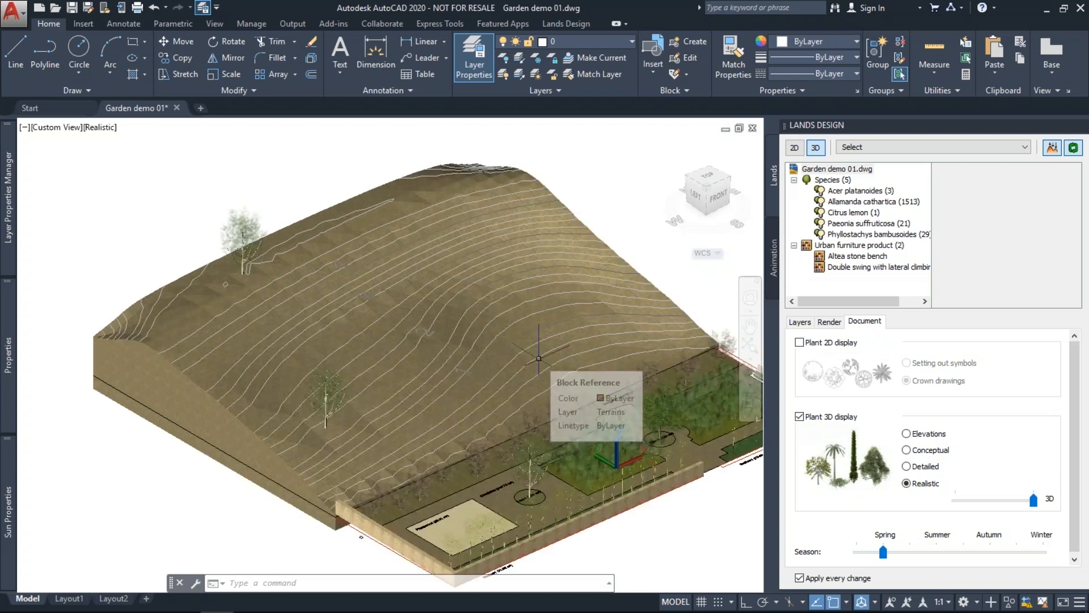
Select the Aux layer and set the viewport to the 2D Wireframe visual style.
left_click(577, 27)
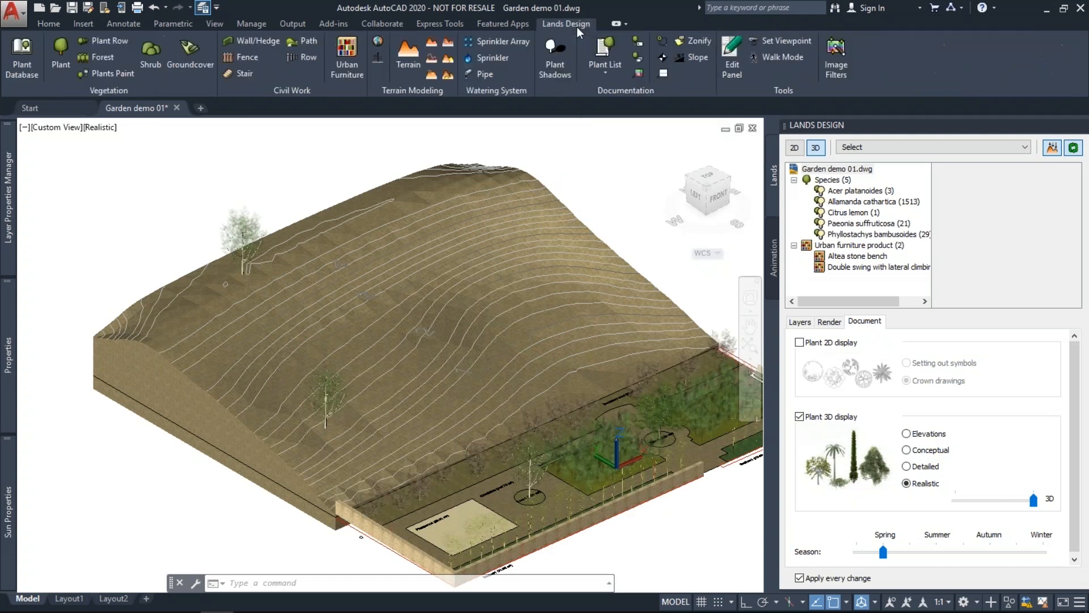
mouse_move(10, 189)
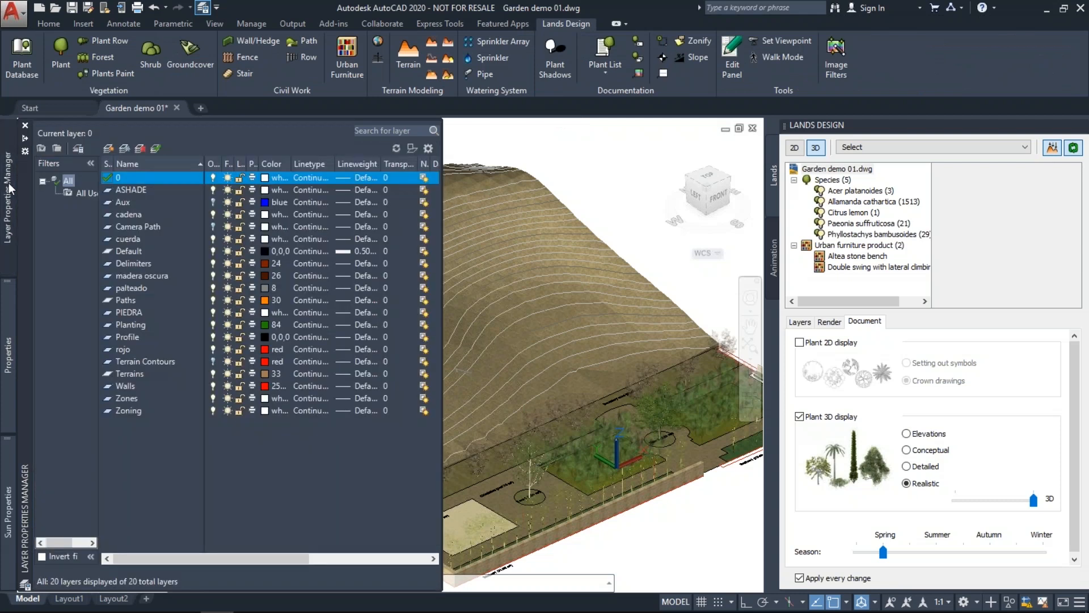
left_click(213, 201)
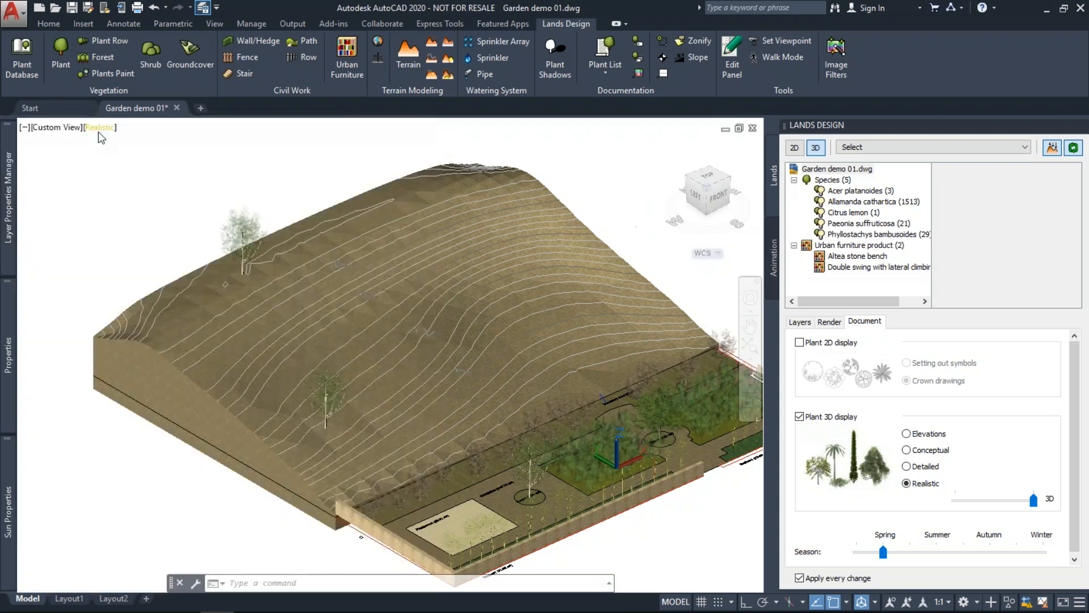
left_click(98, 128)
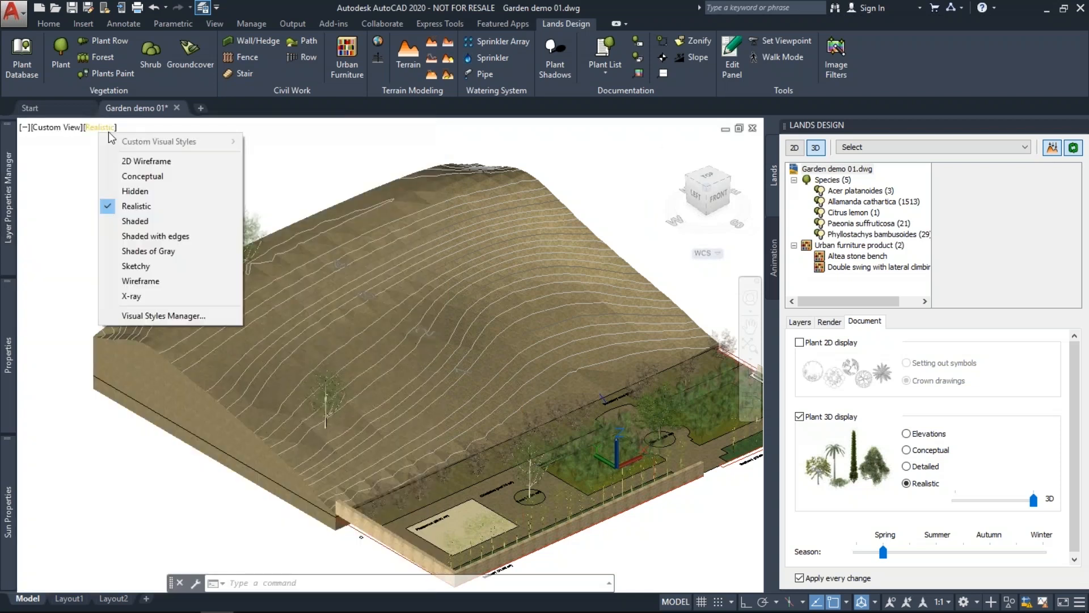
left_click(143, 162)
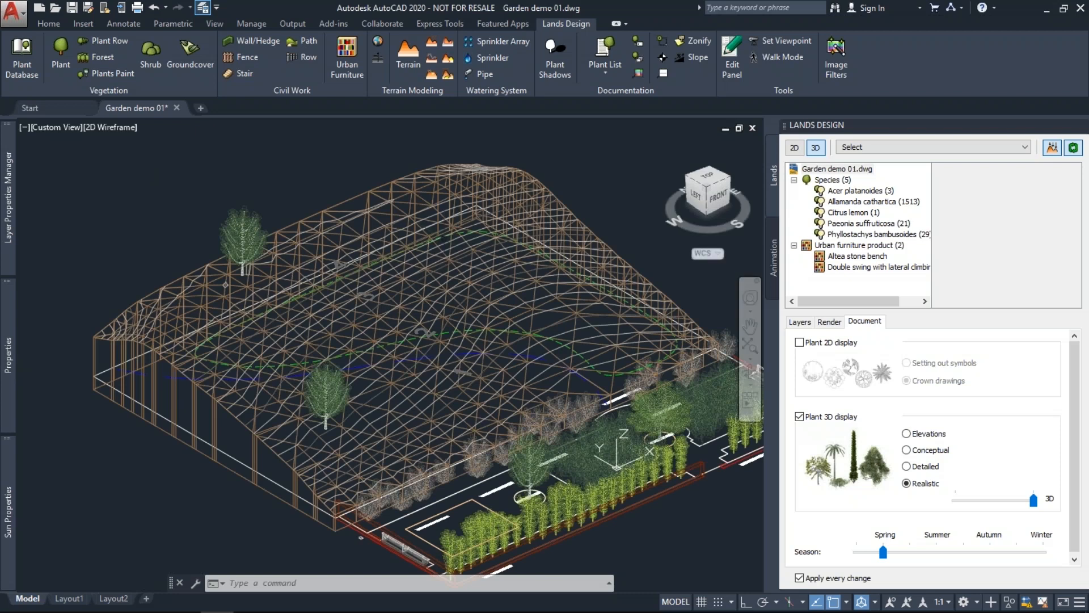
Select the blue dashed curve and orbit to check its height from the side.
scroll(165, 366, "up", 5)
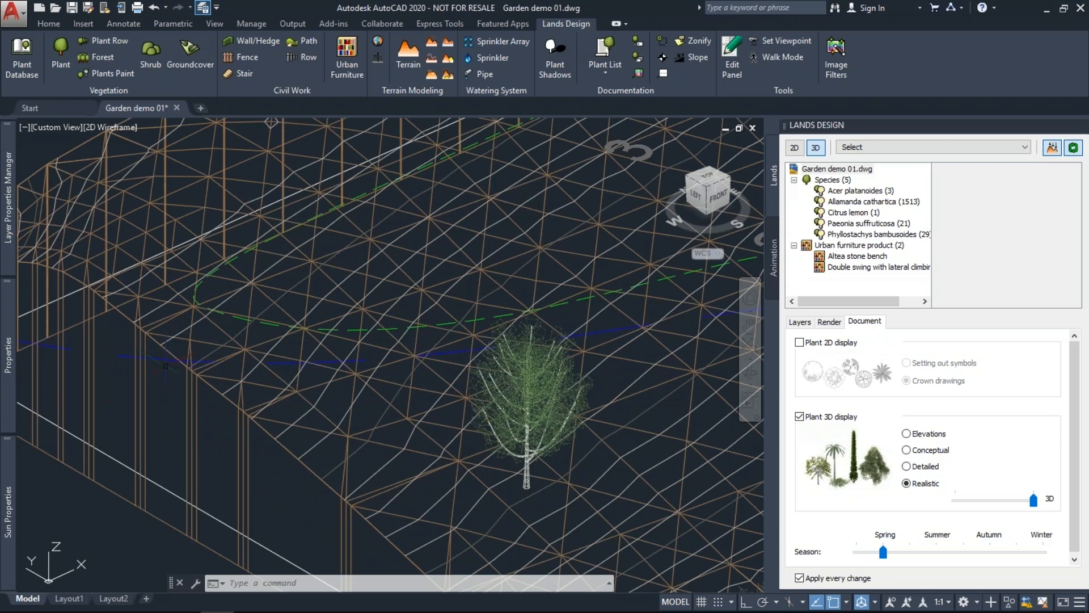
left_click(165, 366)
left_click(162, 358)
scroll(163, 359, "down", 2)
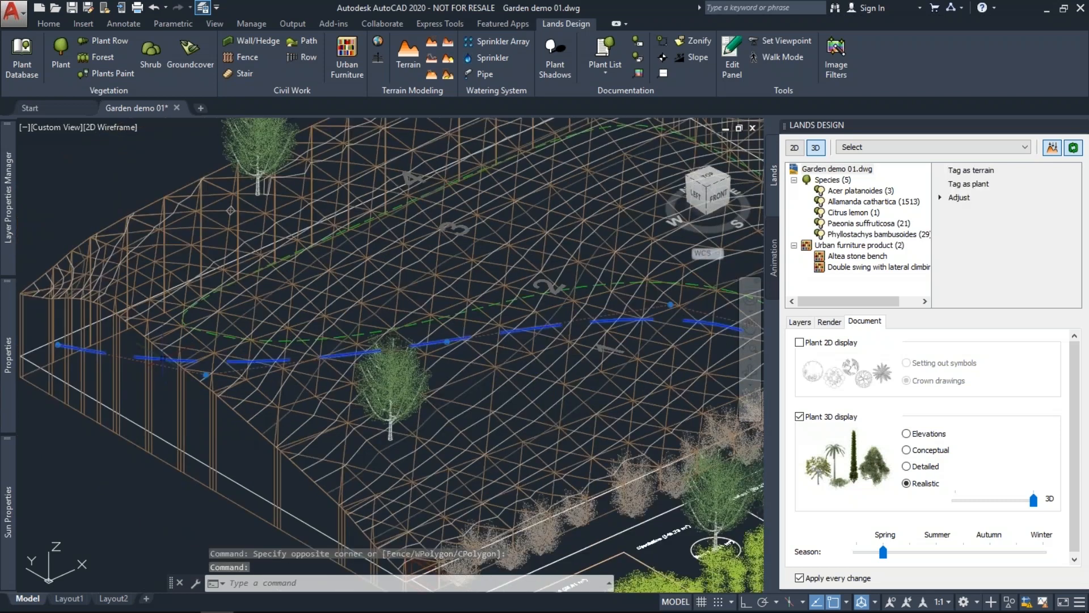
middle_click_drag(162, 359, 413, 323, "shift")
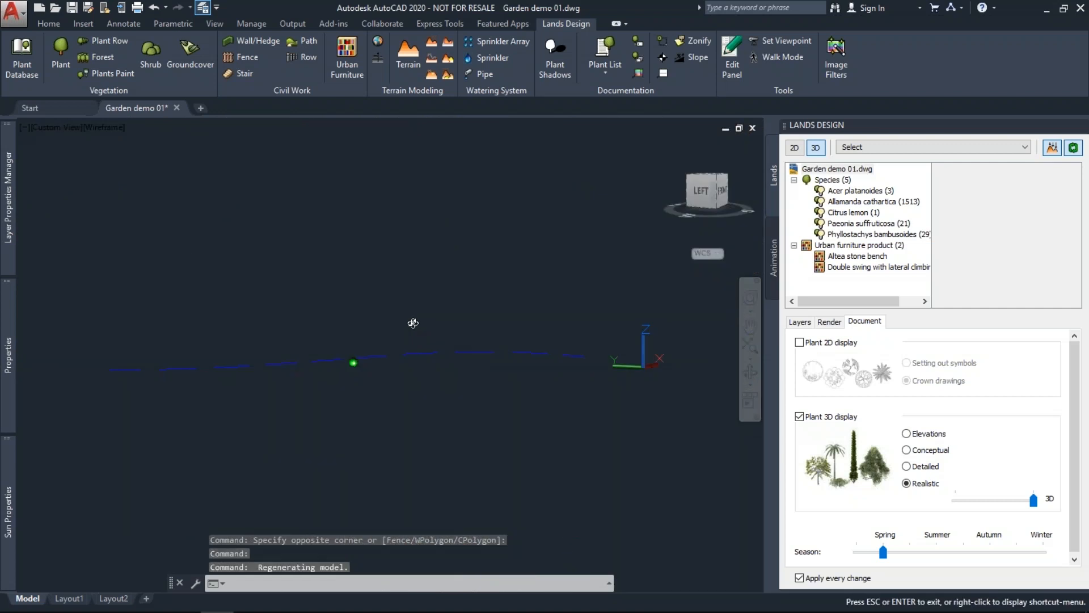
middle_click_drag(413, 323, 417, 363, "shift")
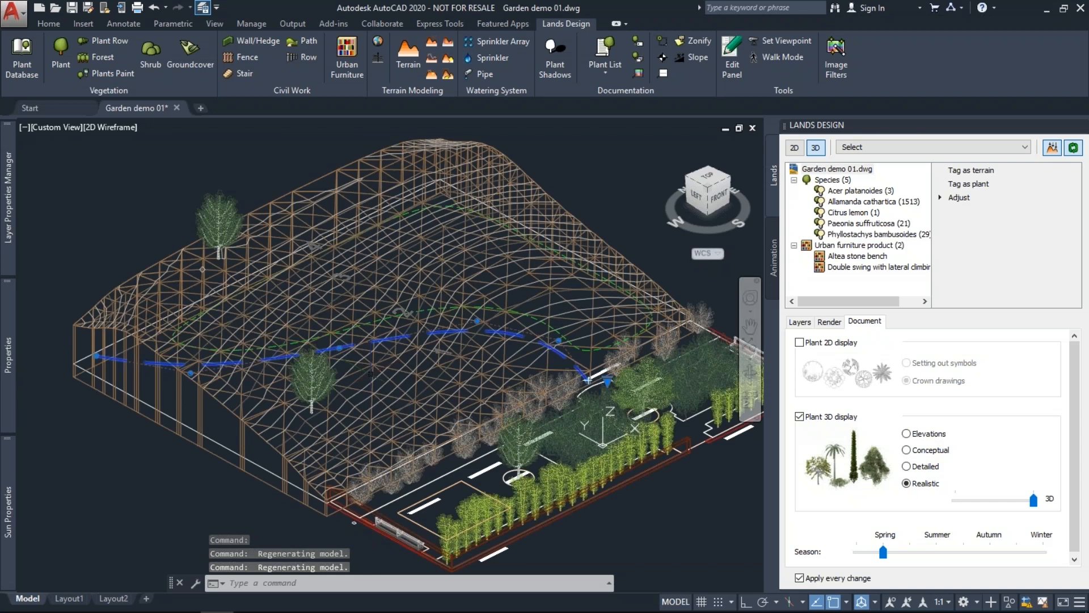
scroll(184, 381, "up", 1)
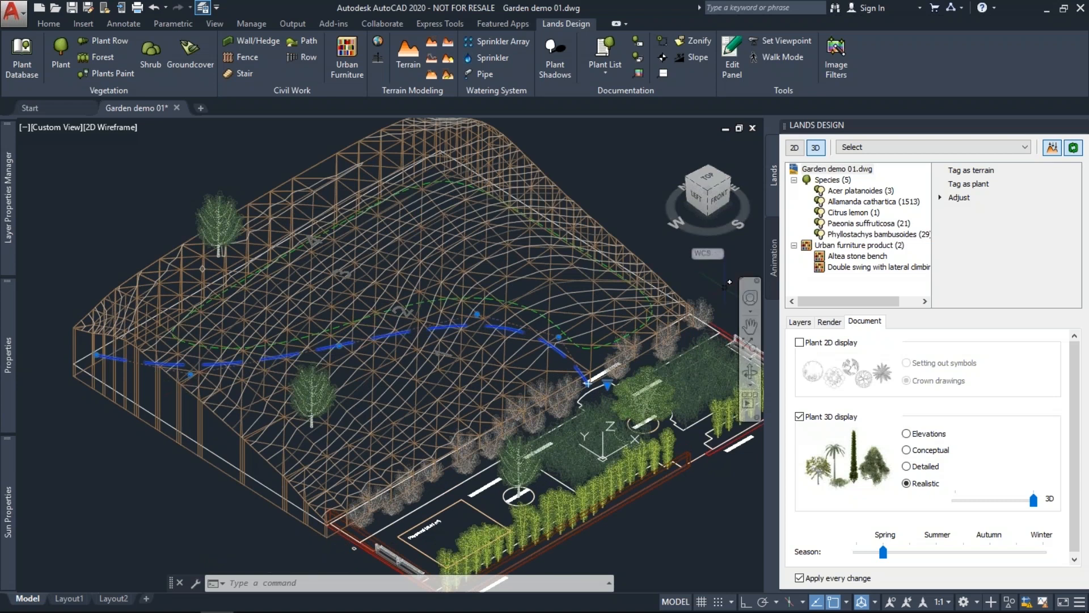
Drape the blue dashed curve onto the hill terrain using Adjust > To terrains.
left_click(959, 197)
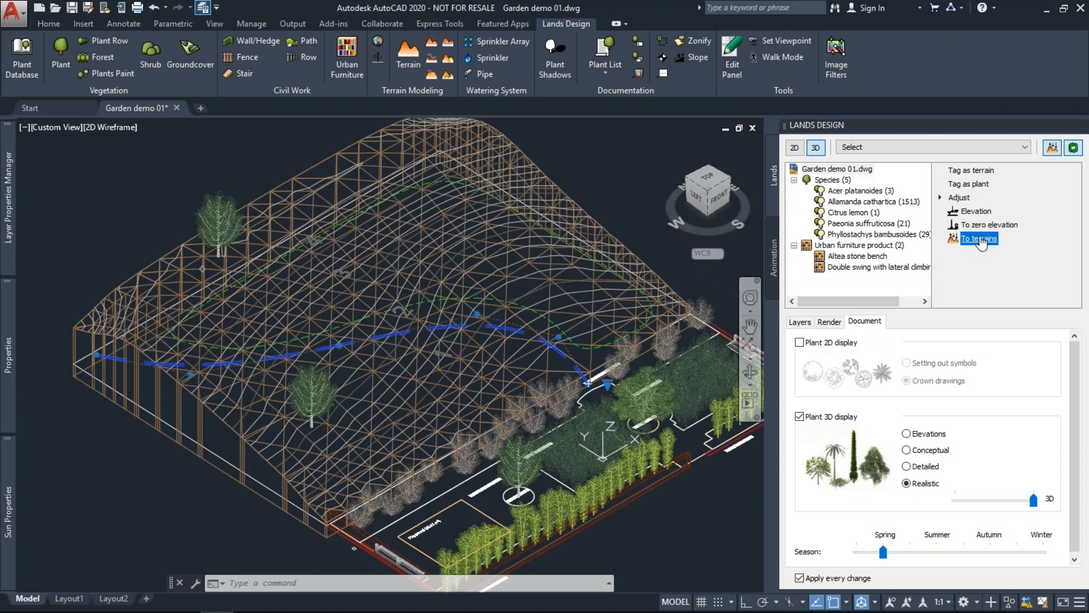
left_click(981, 240)
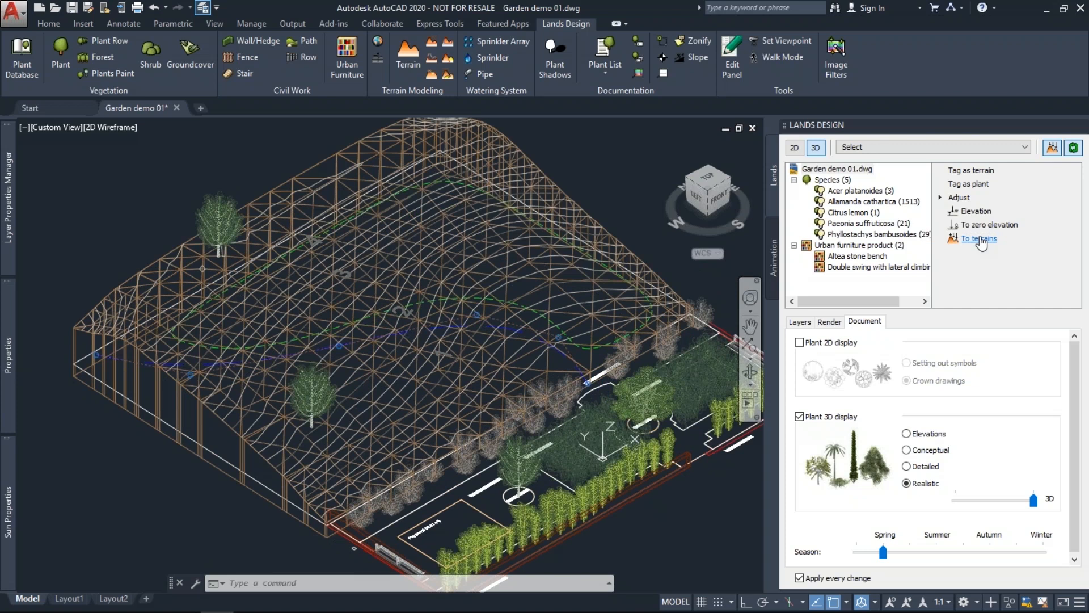
left_click(981, 240)
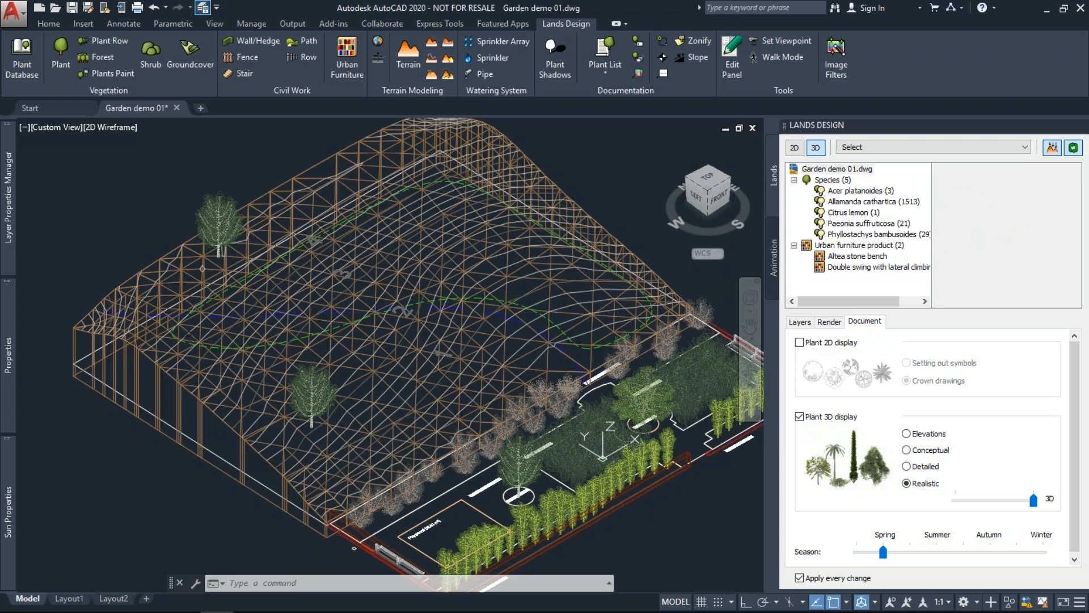
scroll(198, 332, "up", 2)
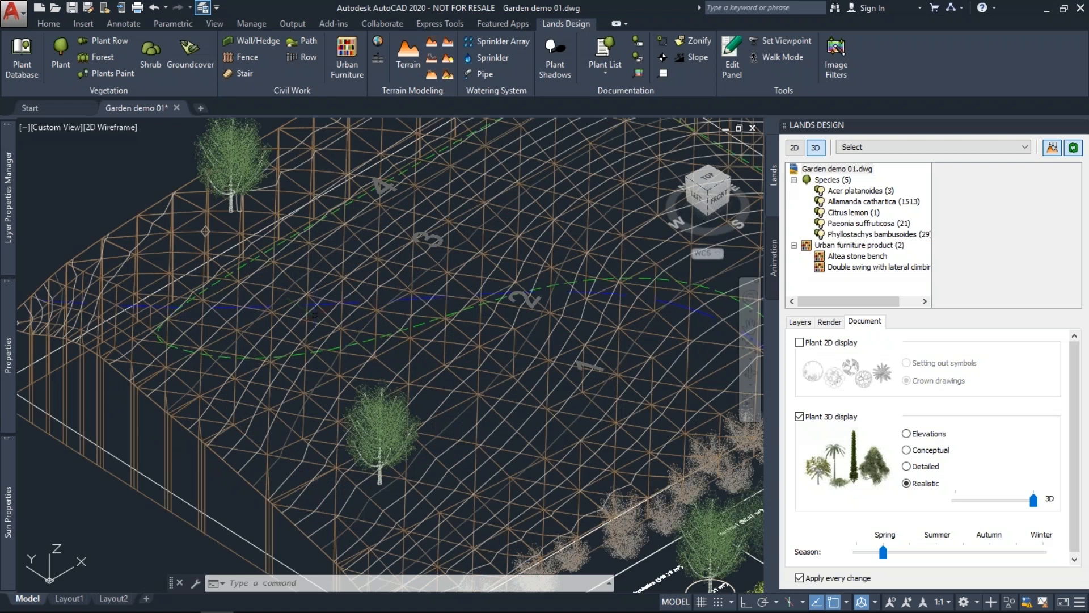
scroll(315, 316, "down", 3)
middle_click_drag(315, 316, 385, 326, "shift")
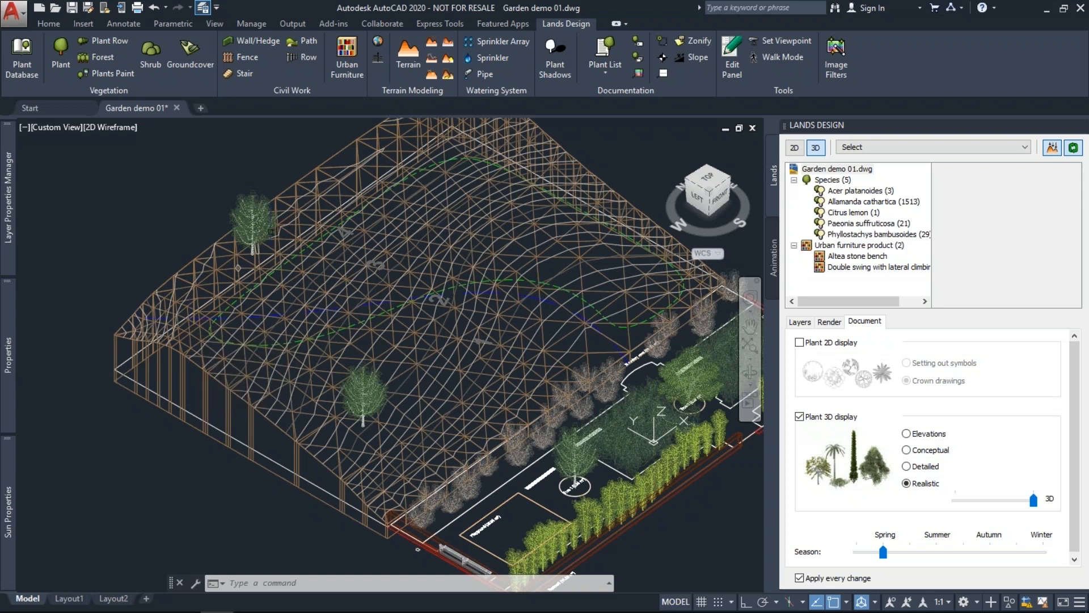
Add a path on the hill terrain with width 3 and 45° slope following the blue curve.
left_click(450, 74)
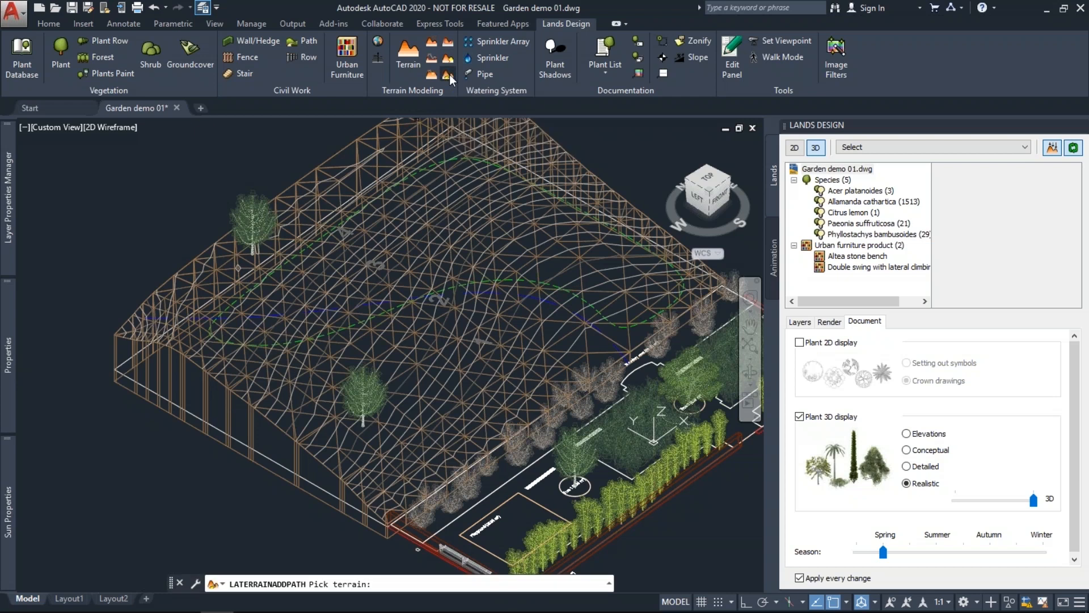
left_click(286, 433)
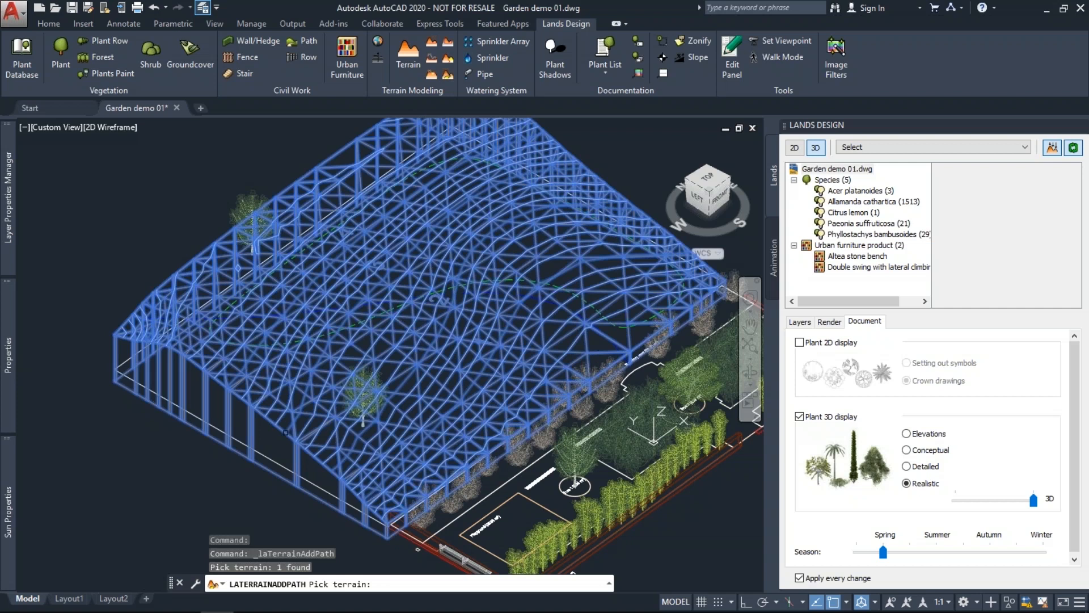
key("Return")
type("3")
key("Return")
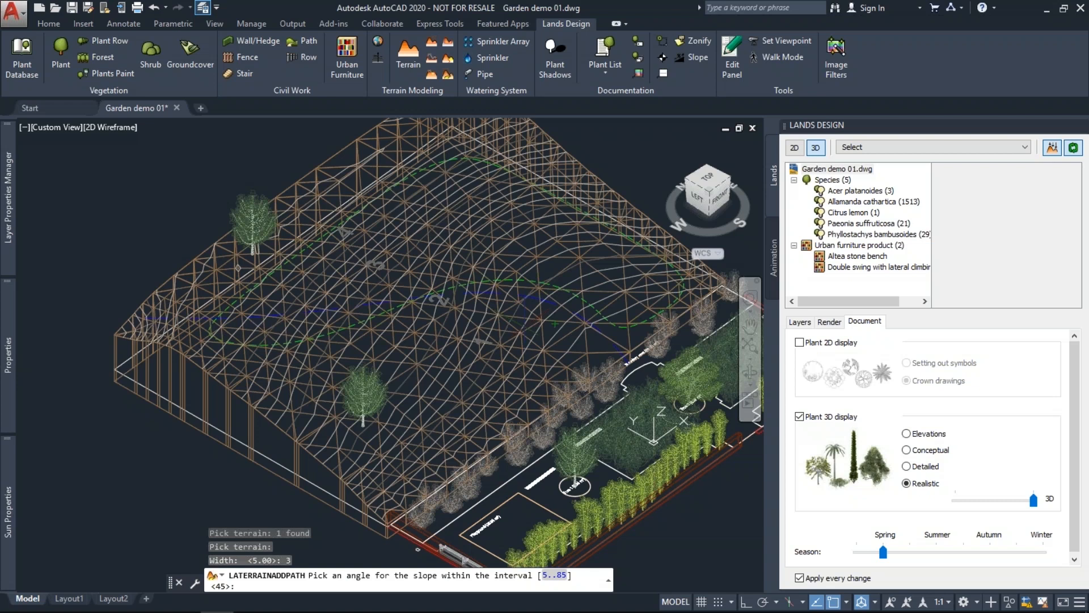
key("Return")
scroll(281, 310, "up", 3)
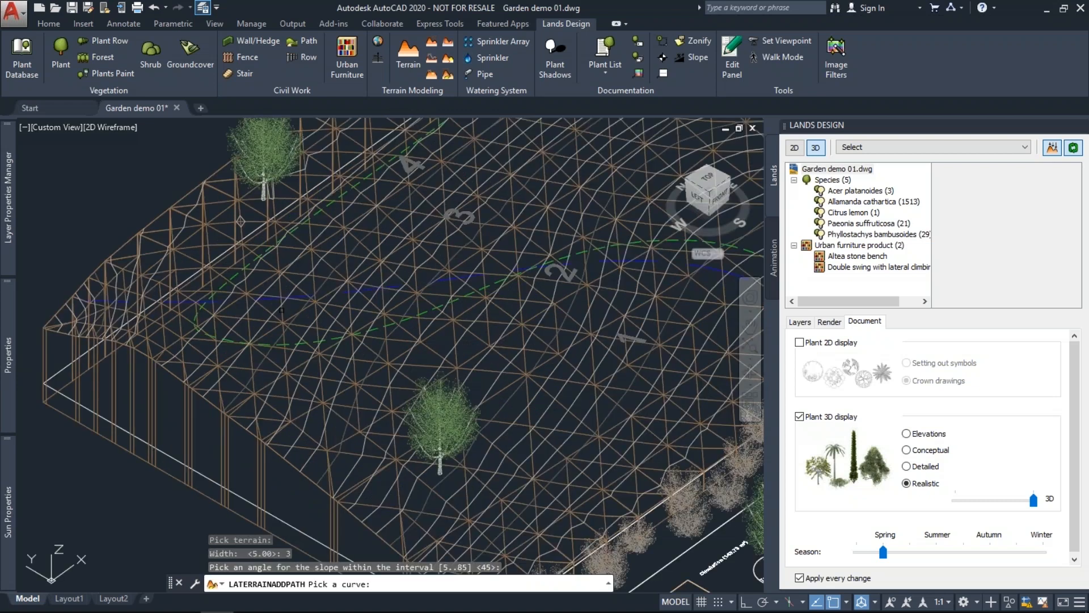
left_click(282, 311)
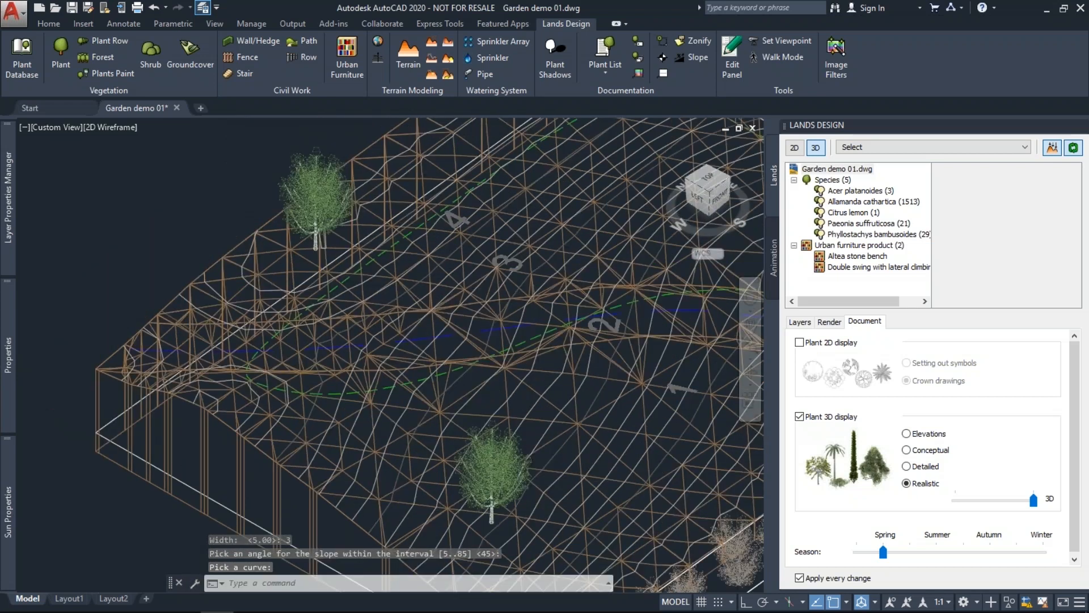
scroll(241, 361, "down", 4)
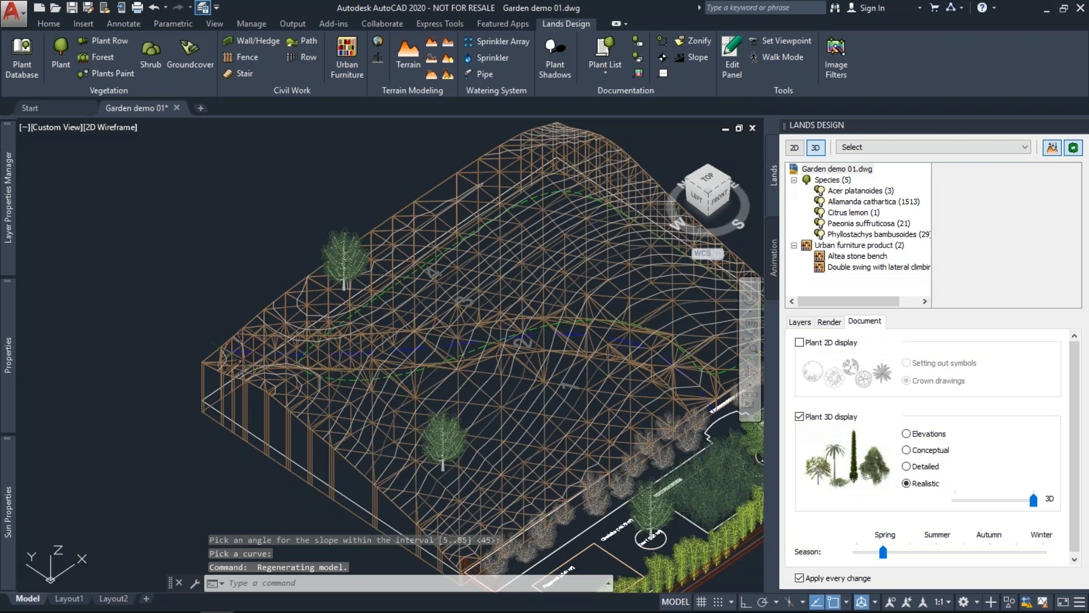
middle_click_drag(240, 361, 131, 333)
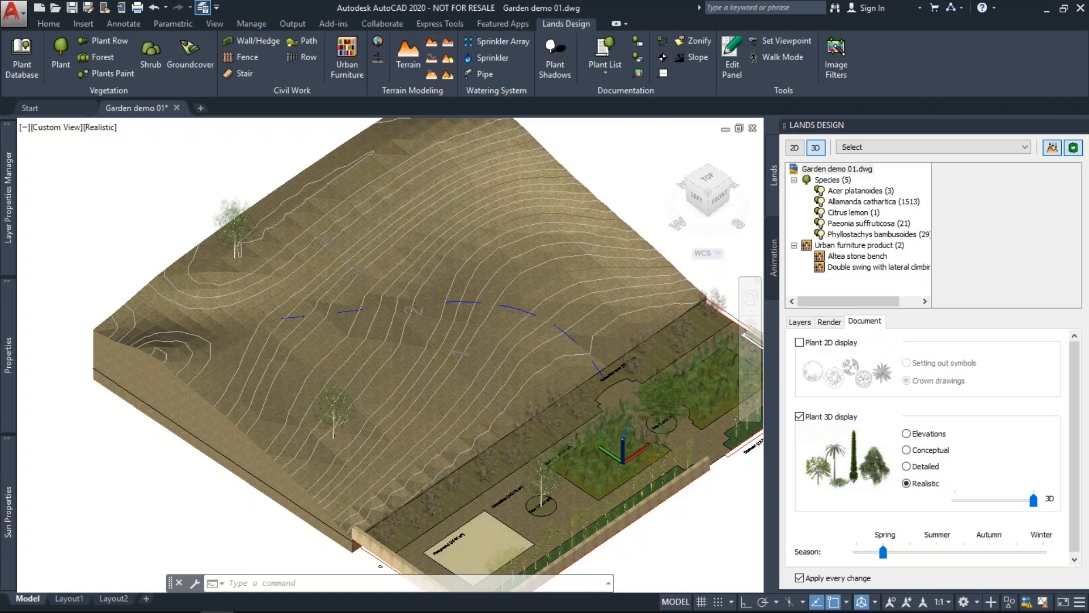
Select the hill terrain and open its Subdivision 1 path part in the Lands Design panel.
left_click(455, 271)
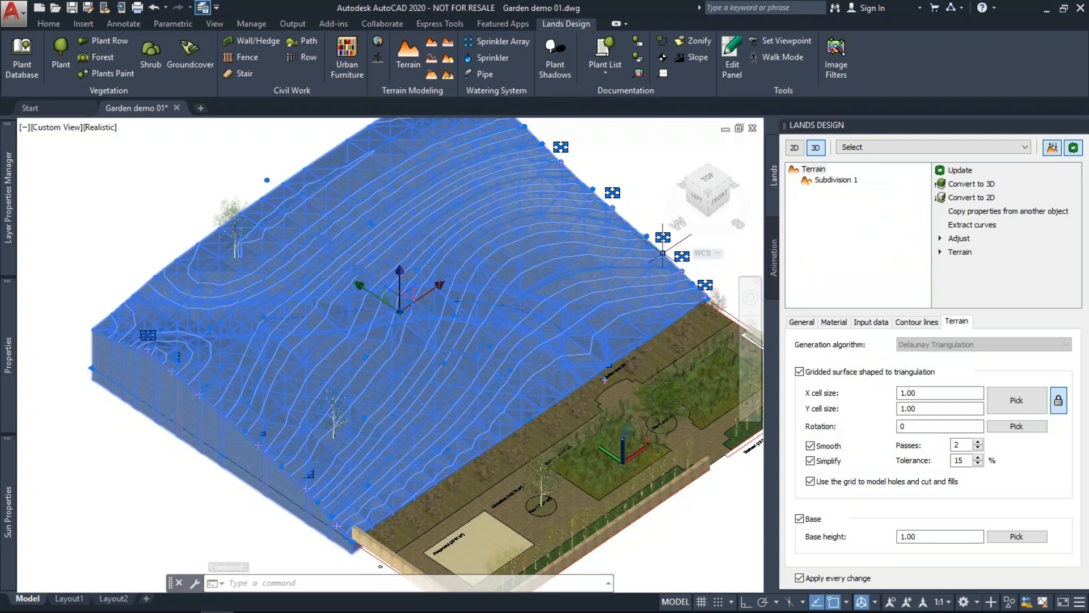
left_click(833, 180)
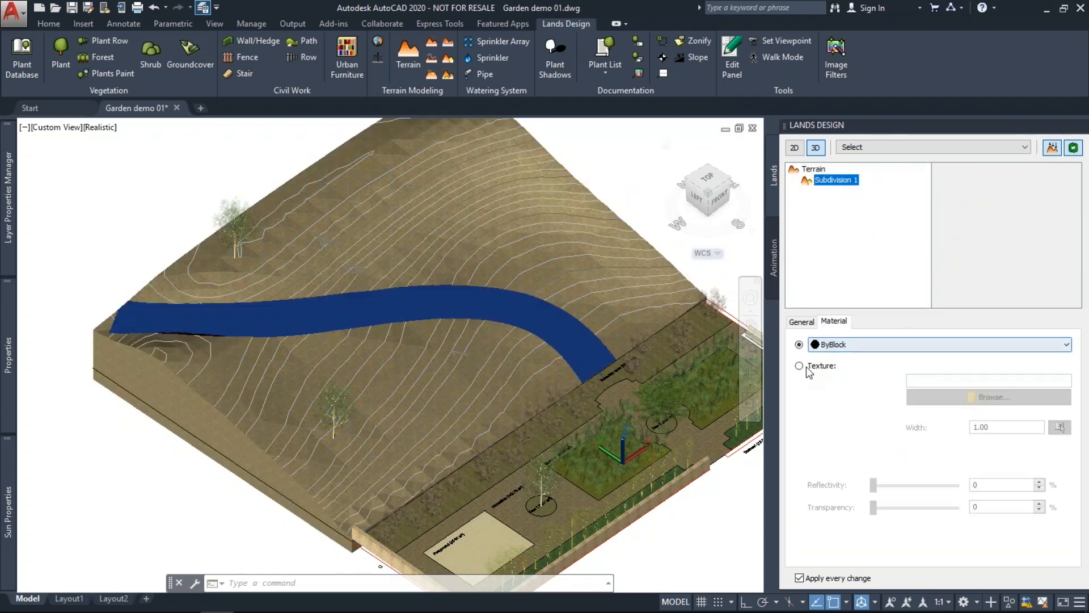
Set Subdivision 1's material to the gravel.jpg texture from Textures > AccuRender > Site.
left_click(800, 367)
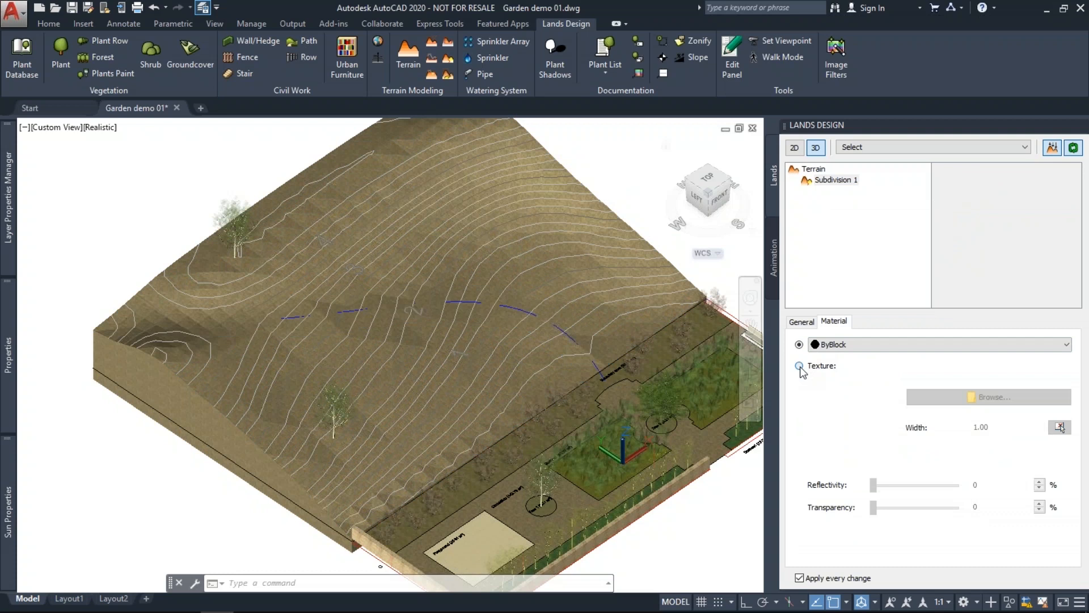
left_click(800, 366)
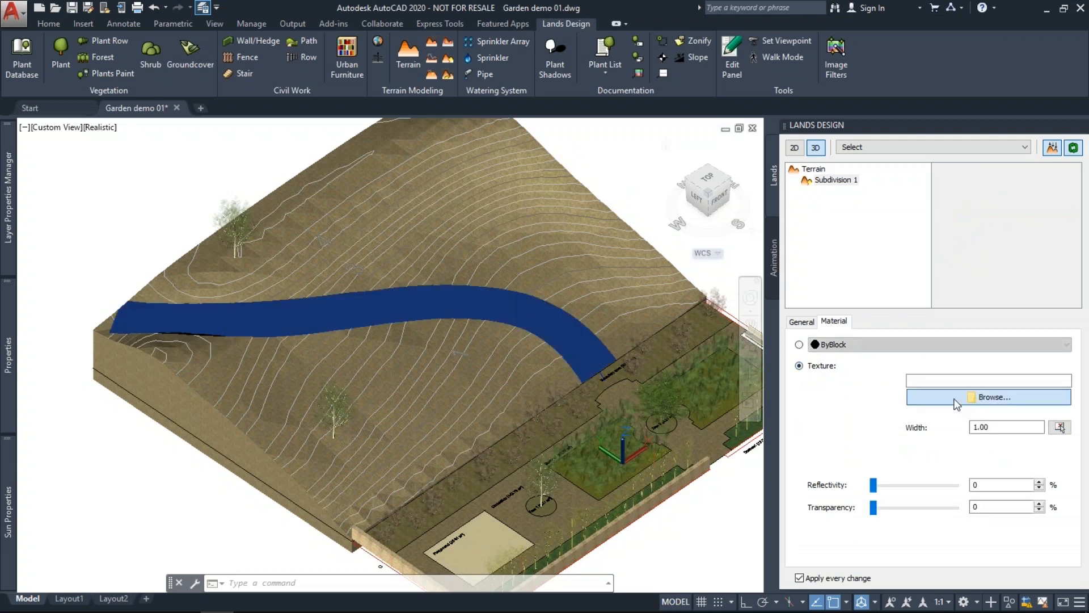
left_click(957, 404)
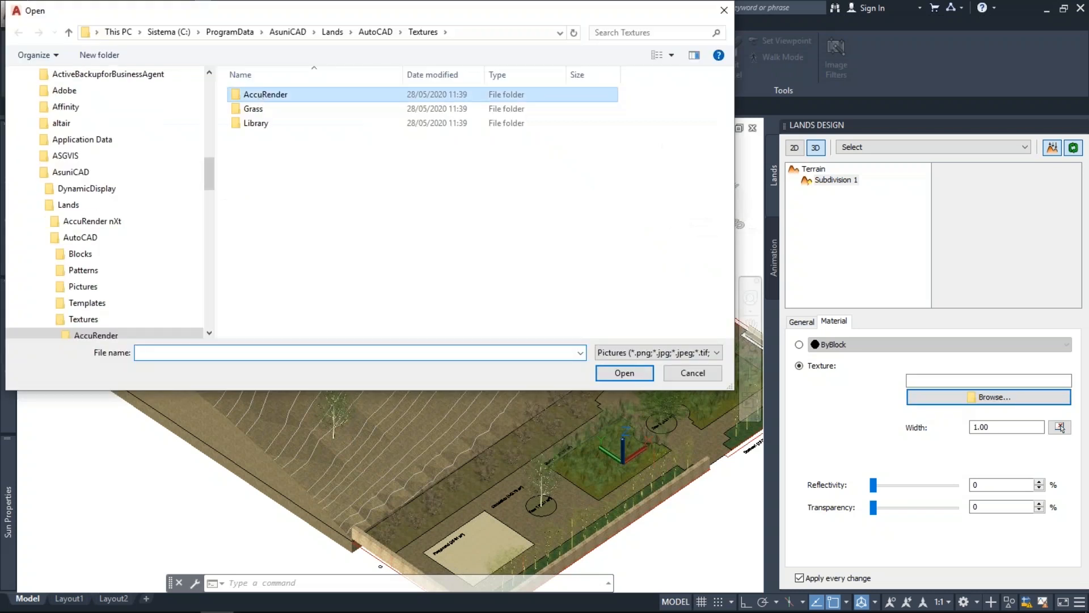
double_click(251, 252)
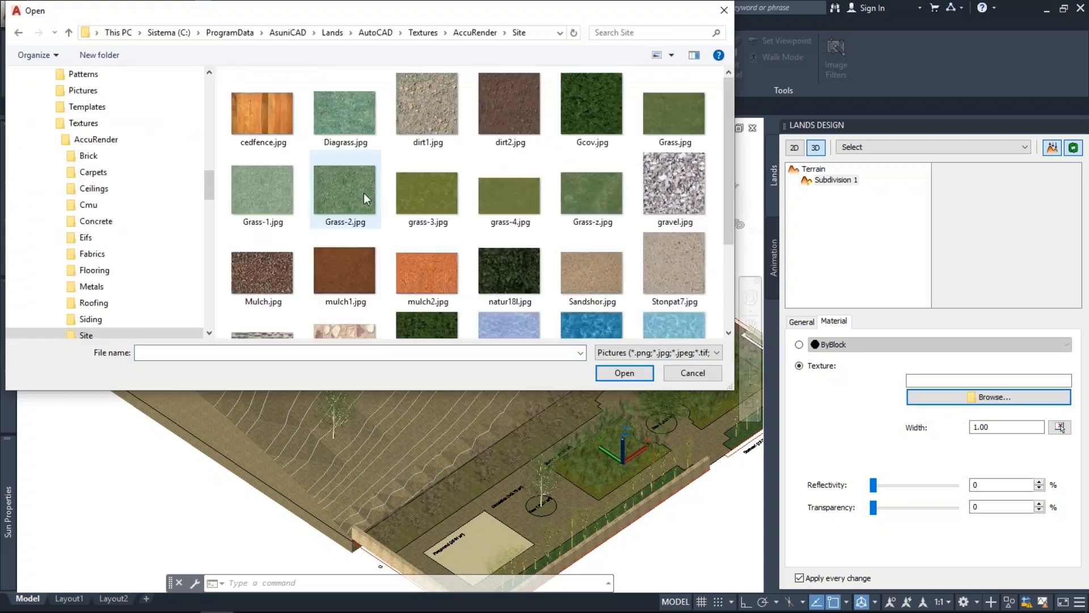
left_click(659, 177)
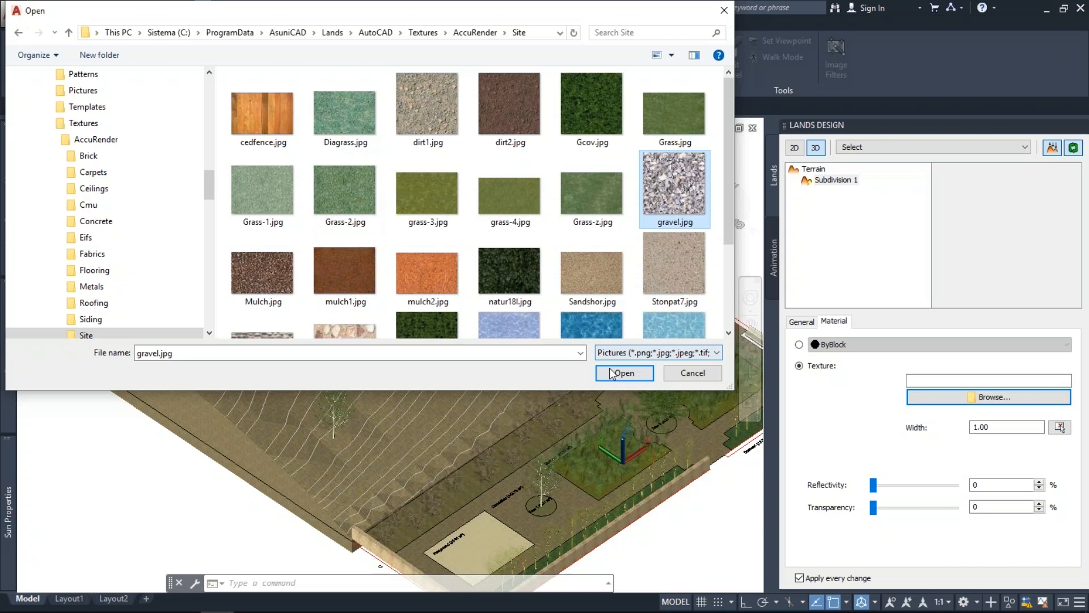
left_click(622, 373)
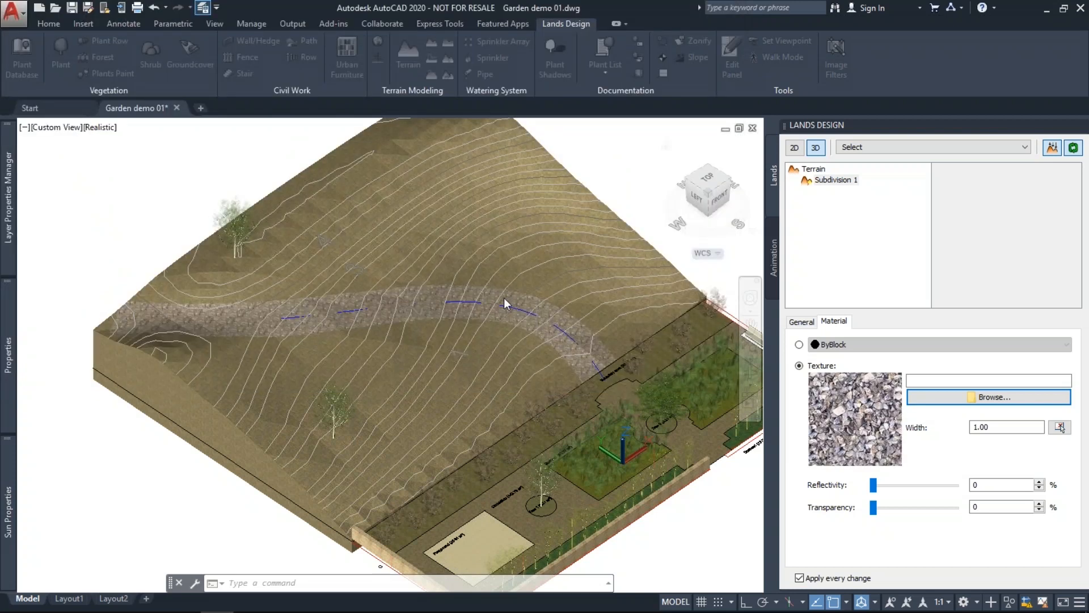
Reselect the terrain and view its Input data: path width 2, 45.00° cut and fill angle.
key("Escape")
key("Escape")
key("Escape")
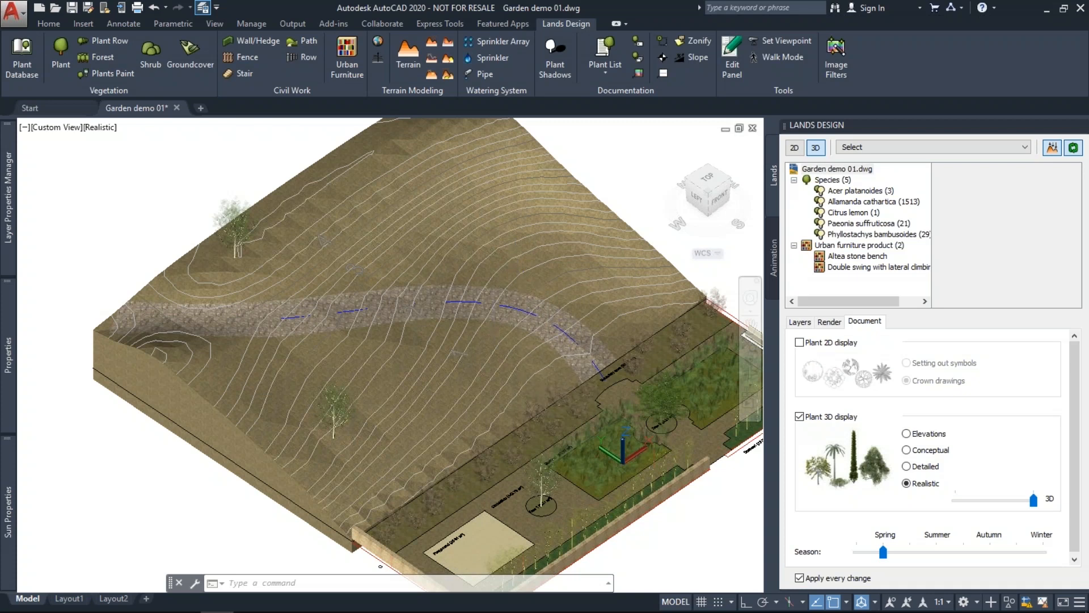
left_click(531, 286)
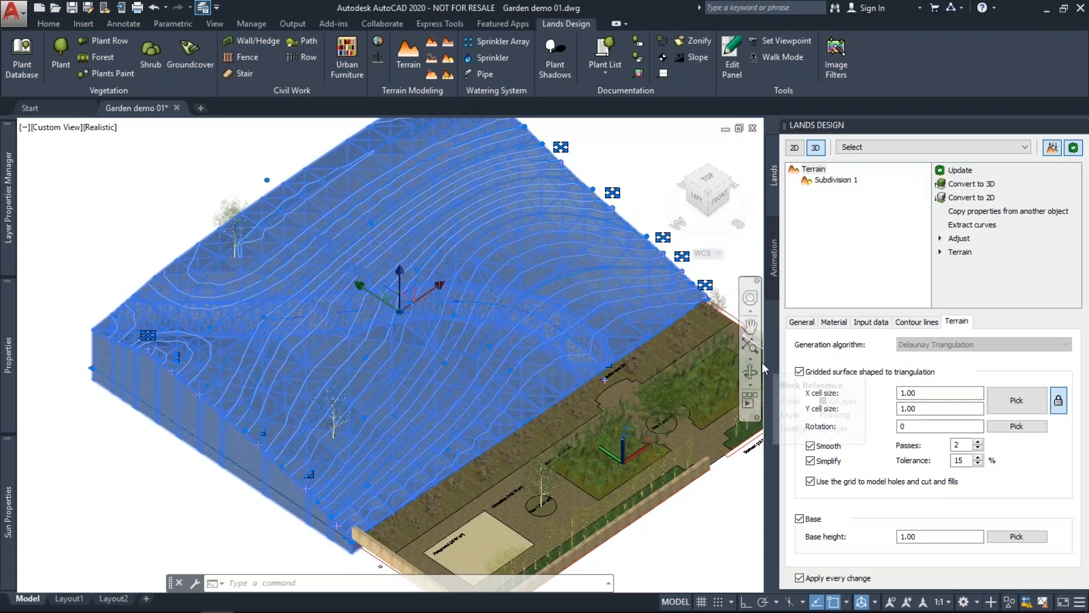
left_click(871, 322)
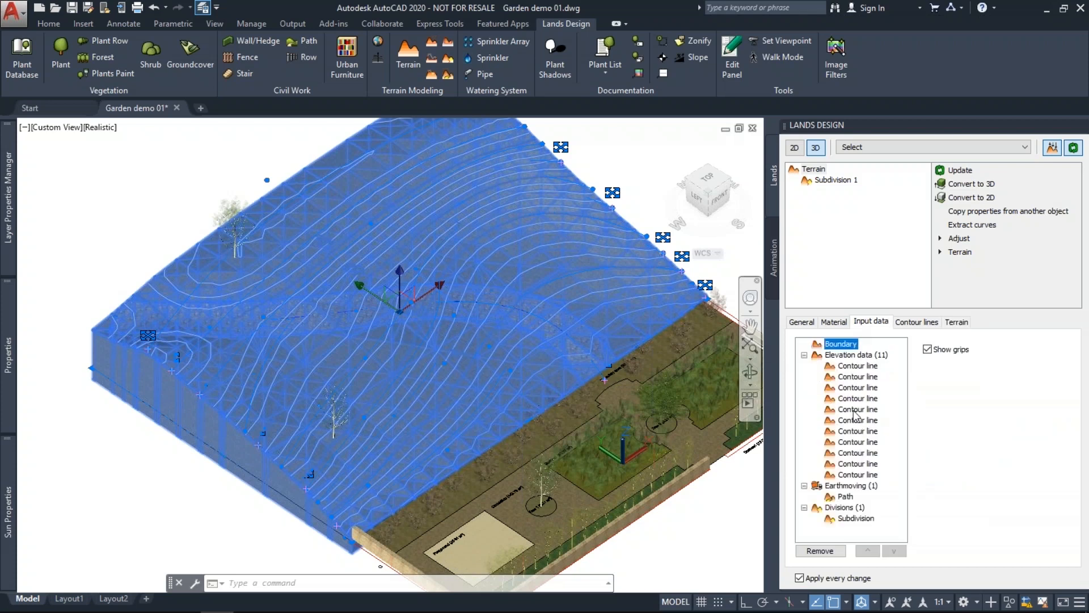
left_click(854, 410)
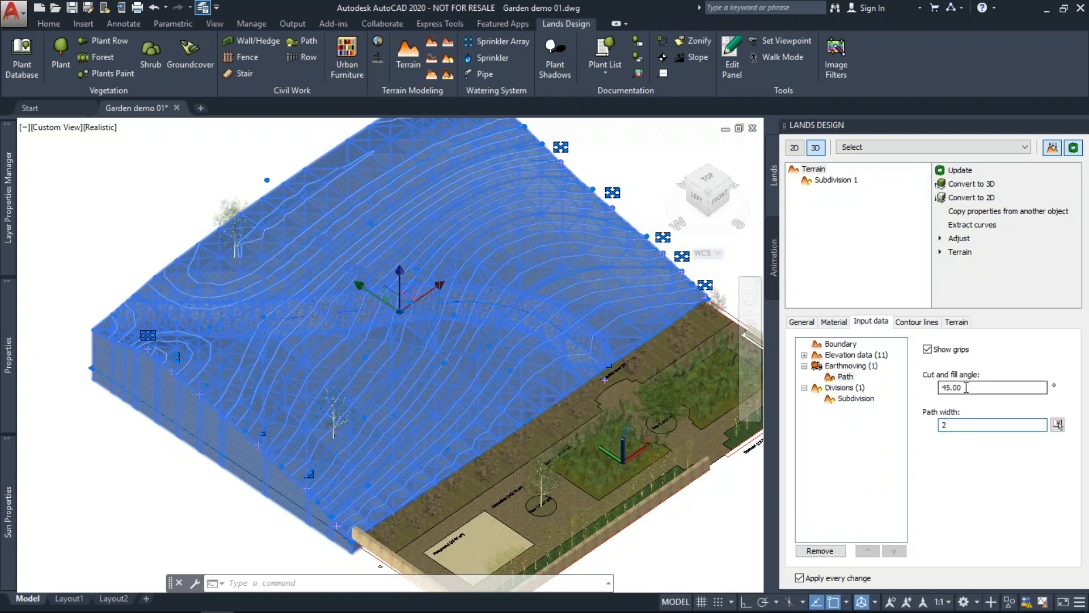
left_click(965, 387)
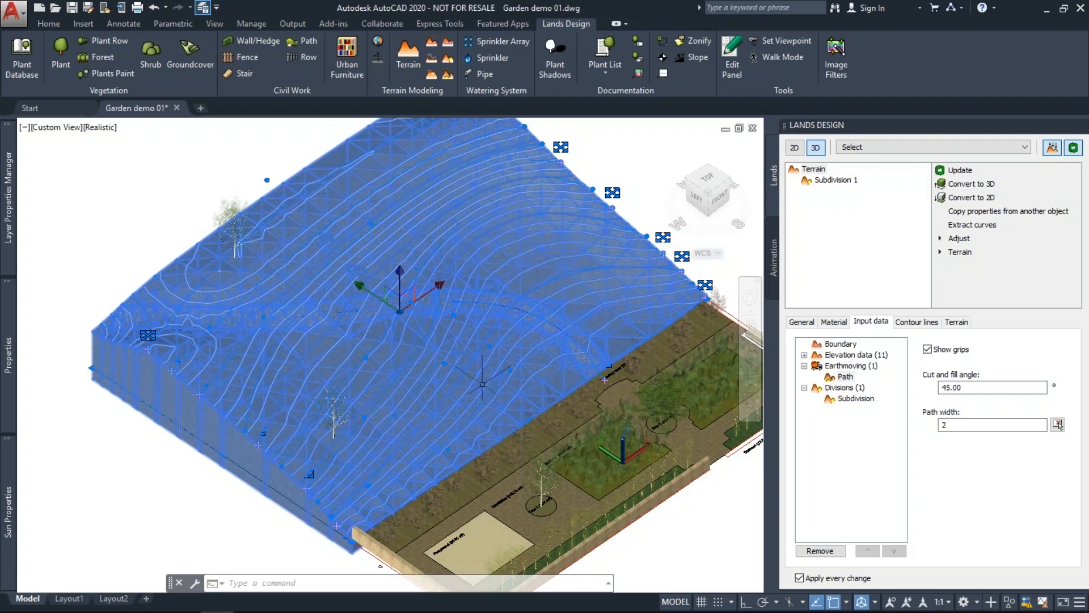
Frame the whole terrain, view it from TOP in 2D representation, and select the path outline.
scroll(297, 438, "down", 2)
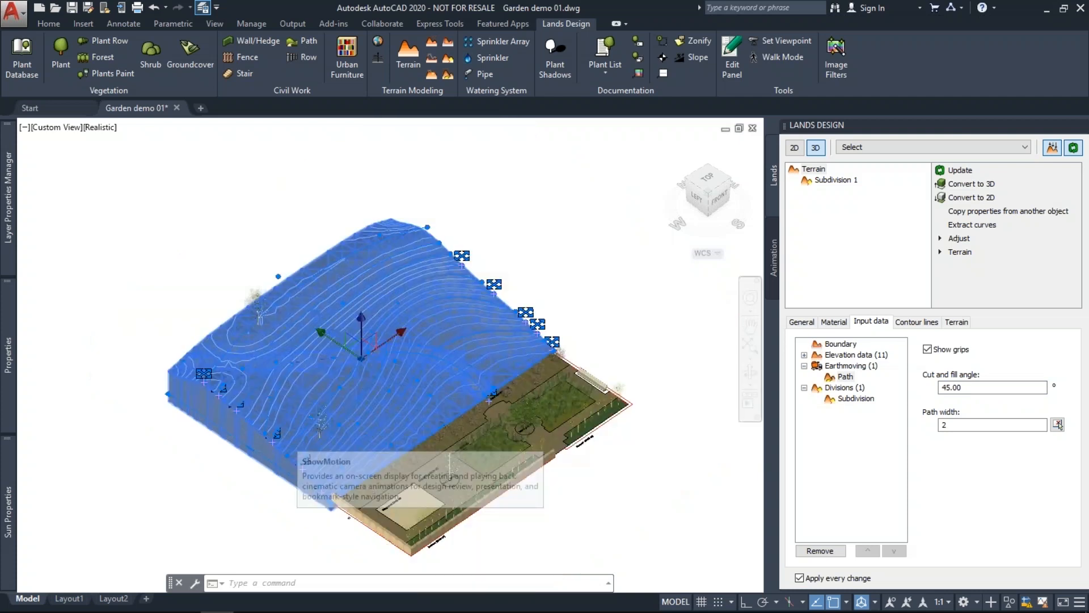
middle_click_drag(450, 457, 393, 448)
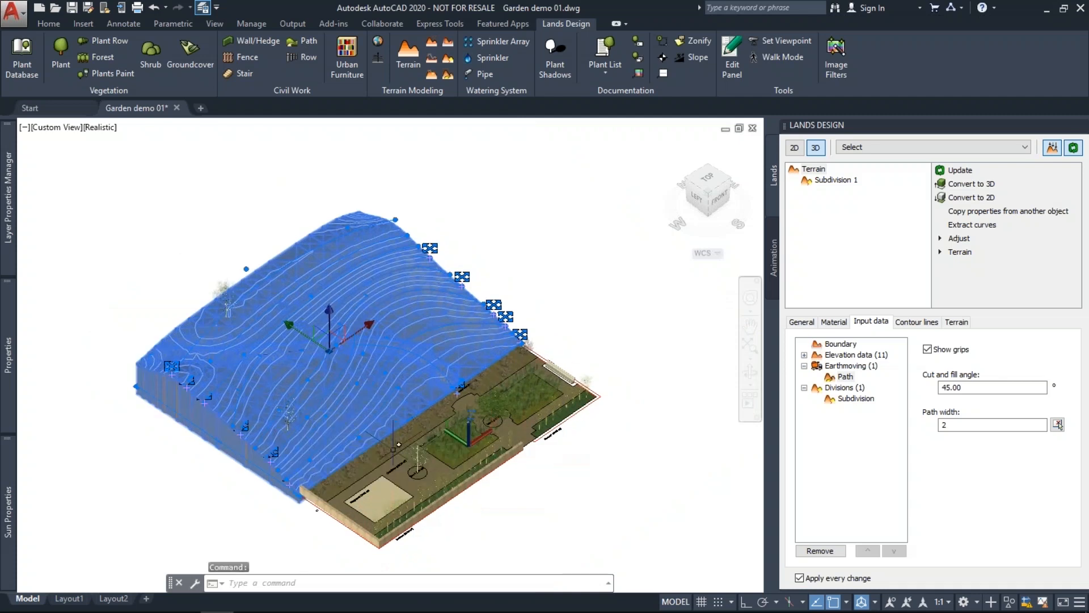
key("Escape")
key("Escape")
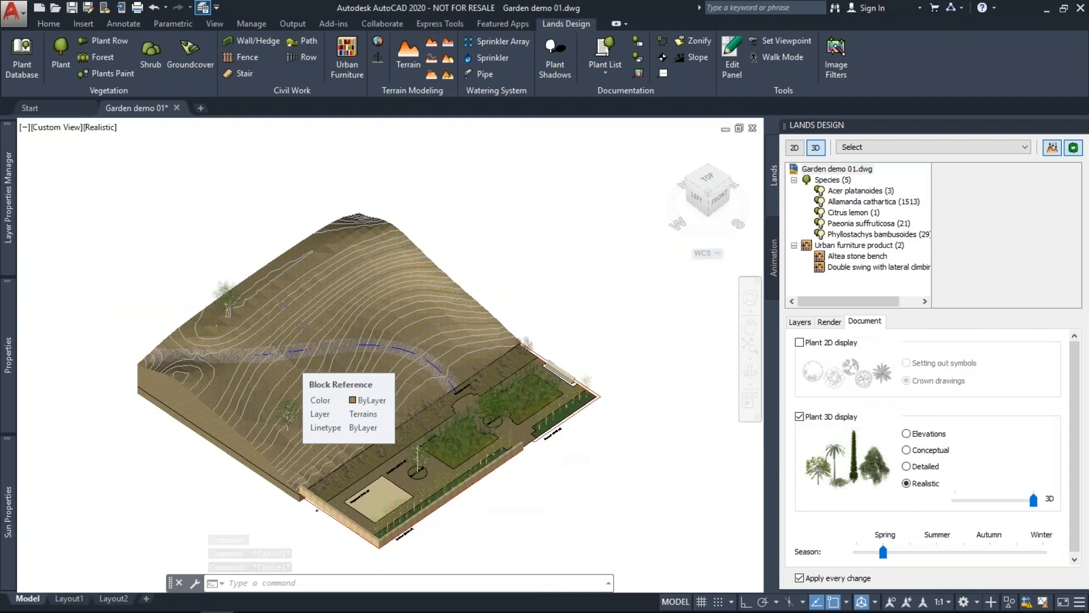
scroll(290, 348, "up", 2)
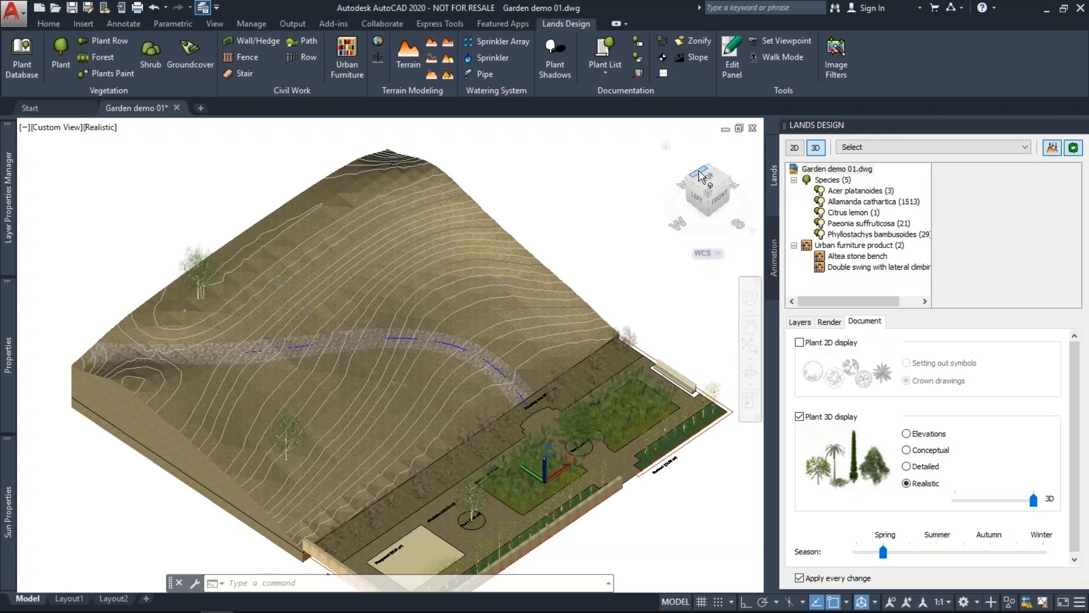
left_click(701, 177)
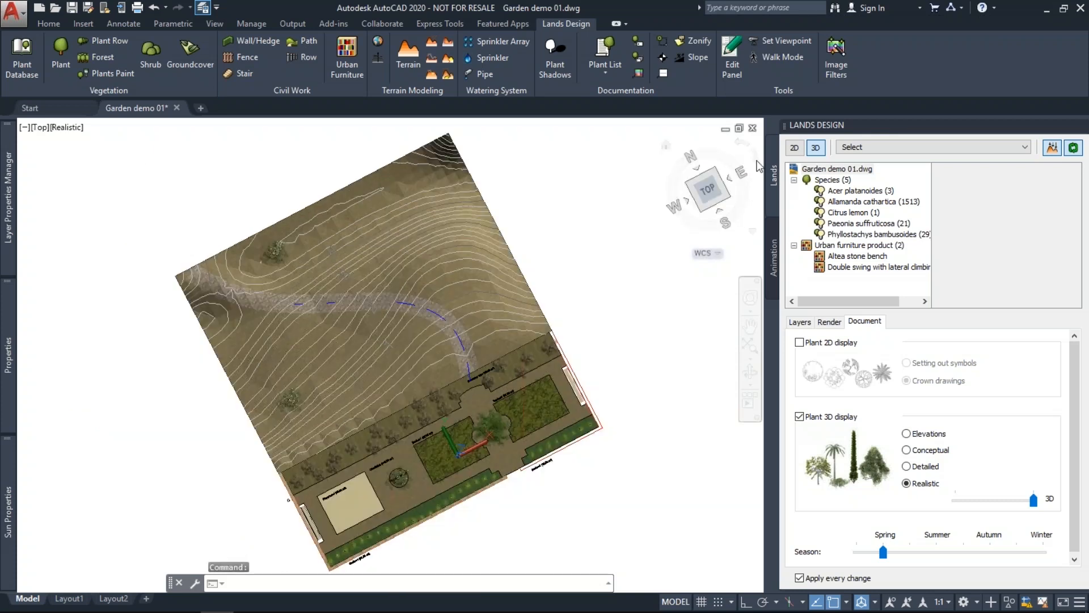
left_click(794, 147)
left_click(476, 179)
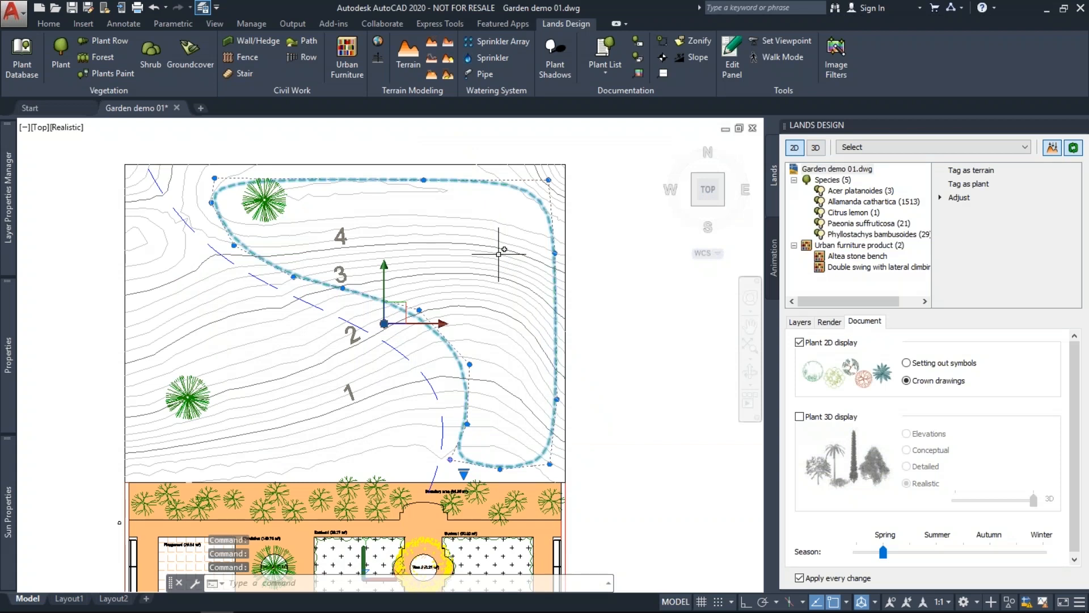
Move the hilltop Acer platanoides tree down onto the slope near contour 2.
middle_click_drag(499, 254, 470, 255, "shift")
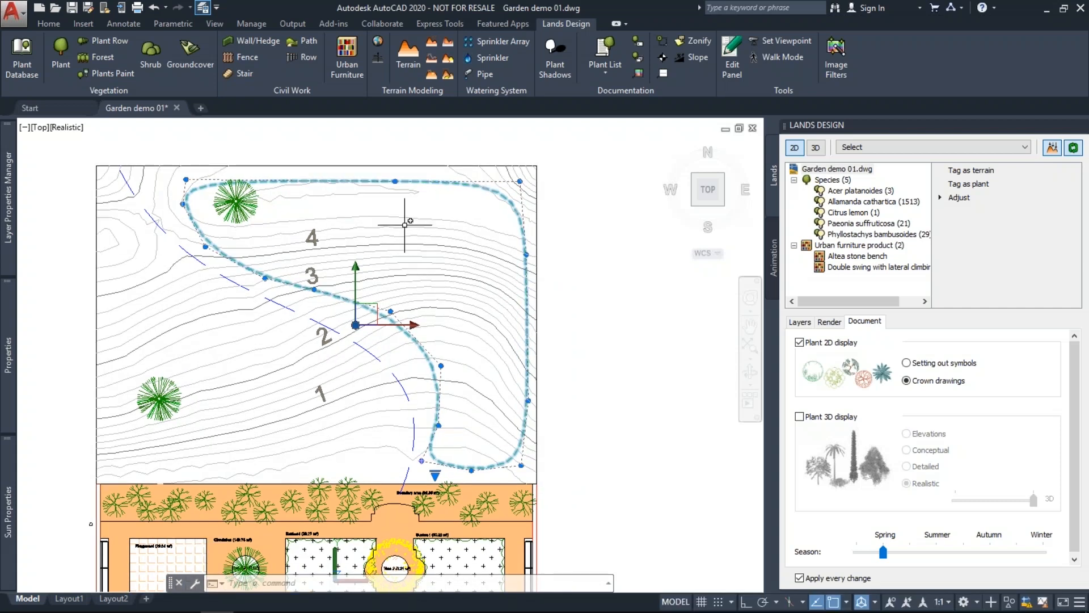
key("Escape")
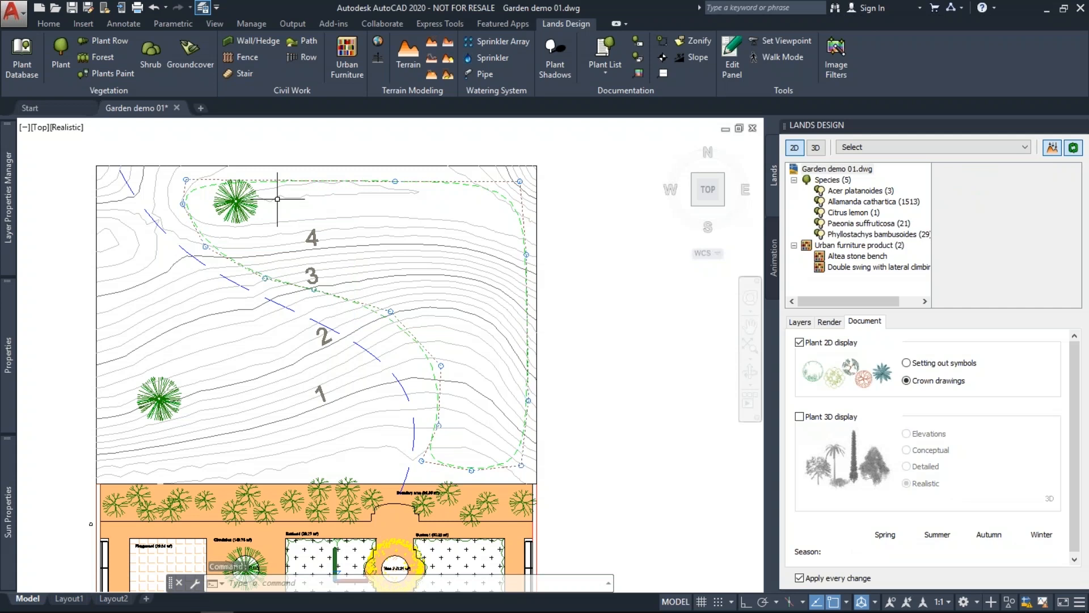
left_click(278, 198)
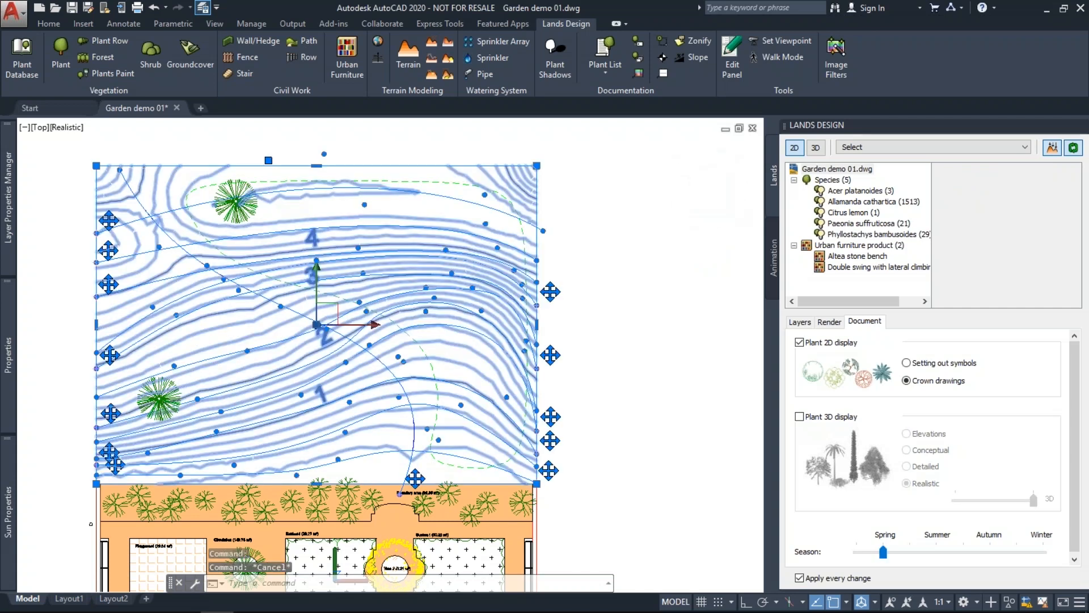
scroll(248, 209, "up", 3)
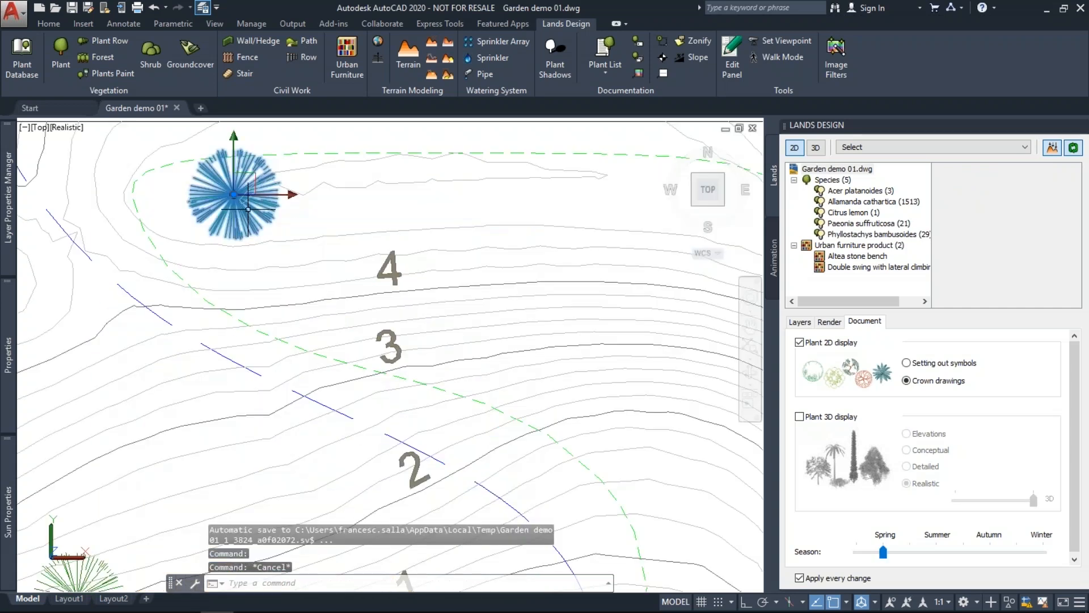
scroll(248, 210, "down", 3)
left_click(233, 194)
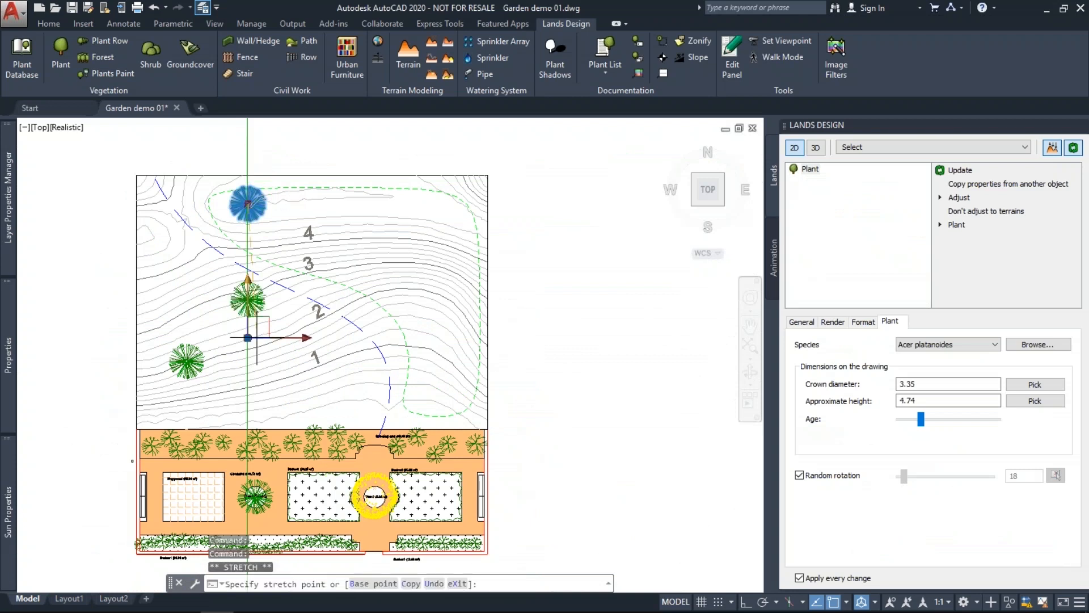
left_click(247, 336)
key("Escape")
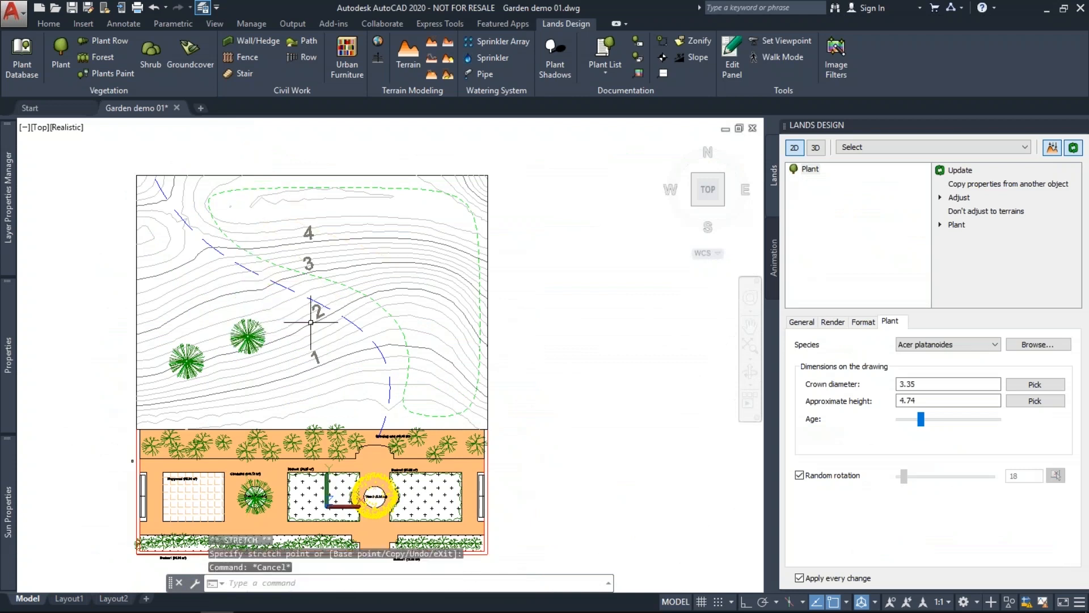
Start an Acer platanoides forest, raising the age to crown diameter 5.27 and height 8.11.
left_click(106, 57)
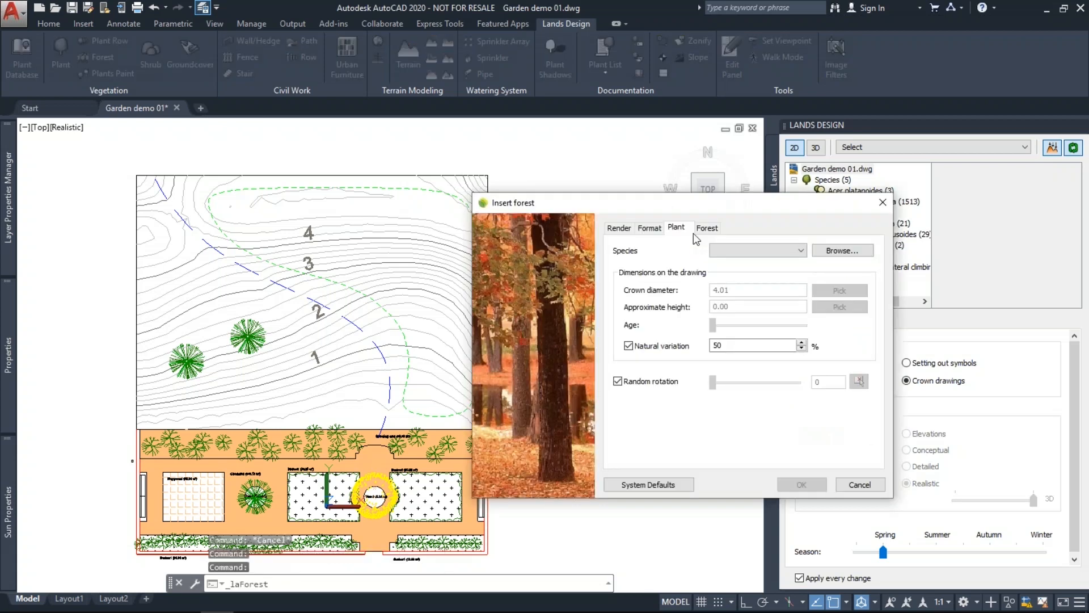
left_click(734, 245)
left_click(729, 258)
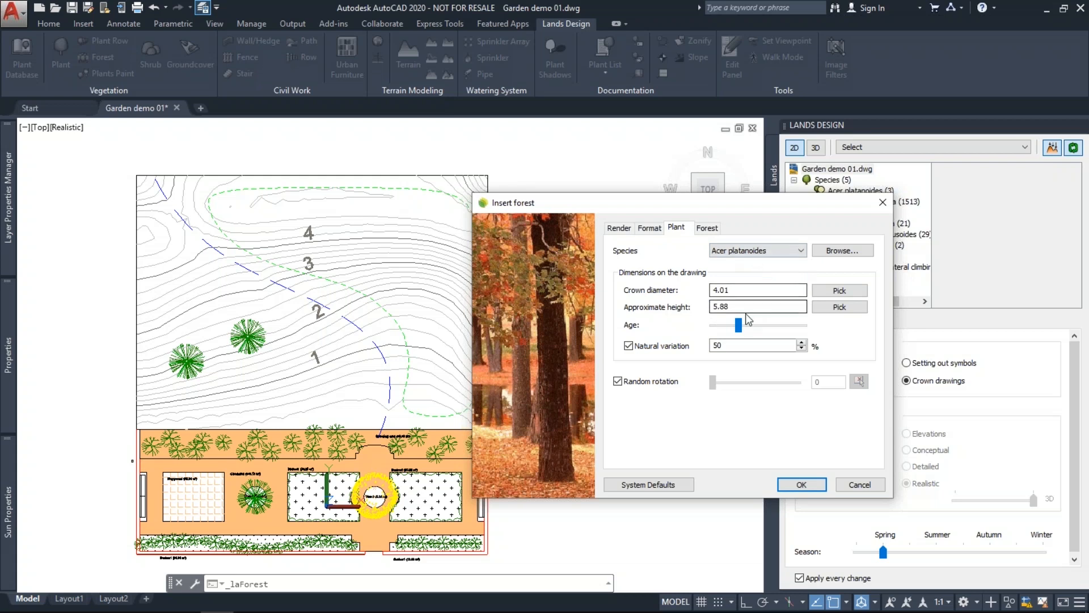
mouse_move(738, 324)
left_mouse_down()
mouse_move(765, 323)
mouse_move(748, 322)
left_mouse_up()
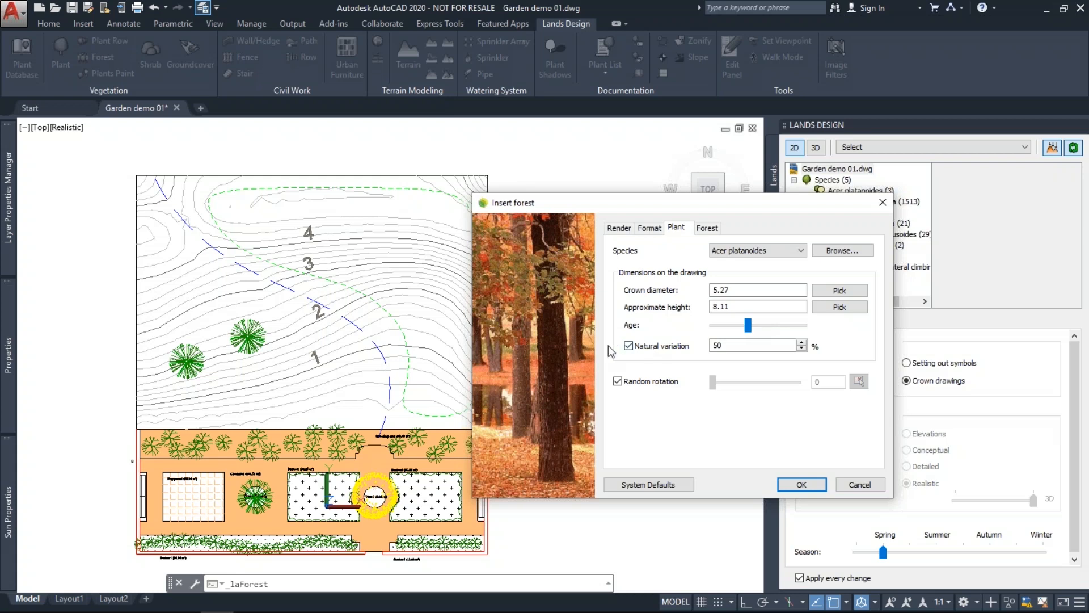
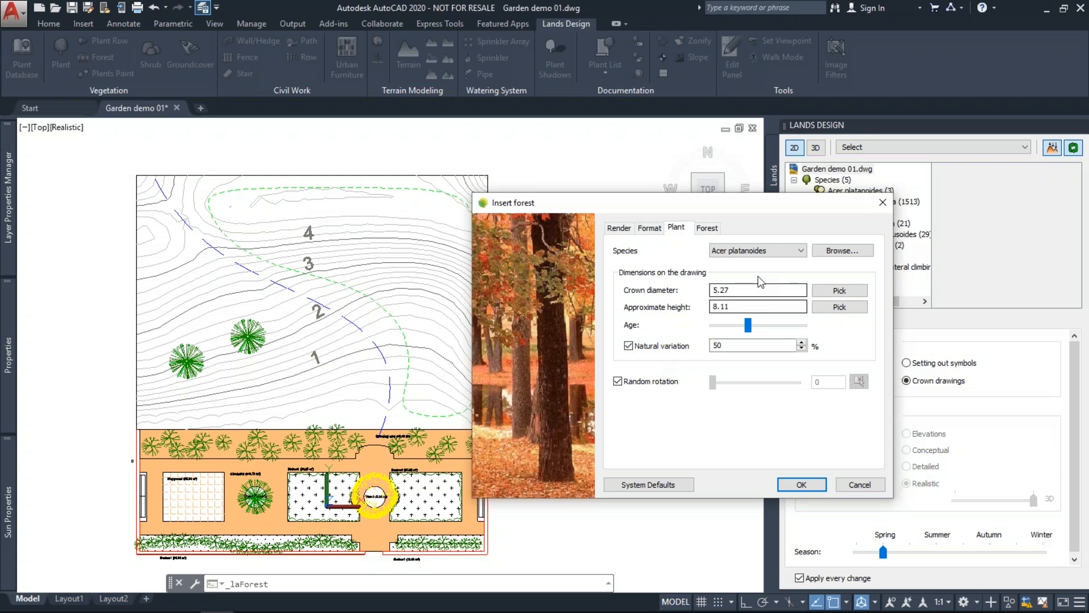
Reduce the Acer platanoides forest from 40 to 30 trees and start placing it.
left_click(710, 228)
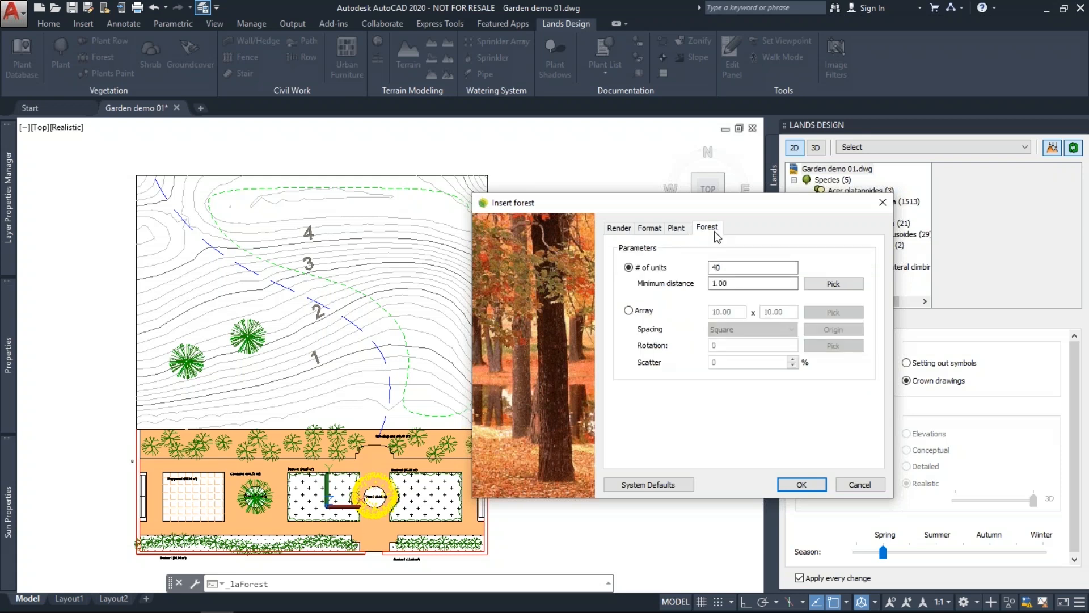
left_click_drag(727, 268, 704, 283)
left_click(738, 283)
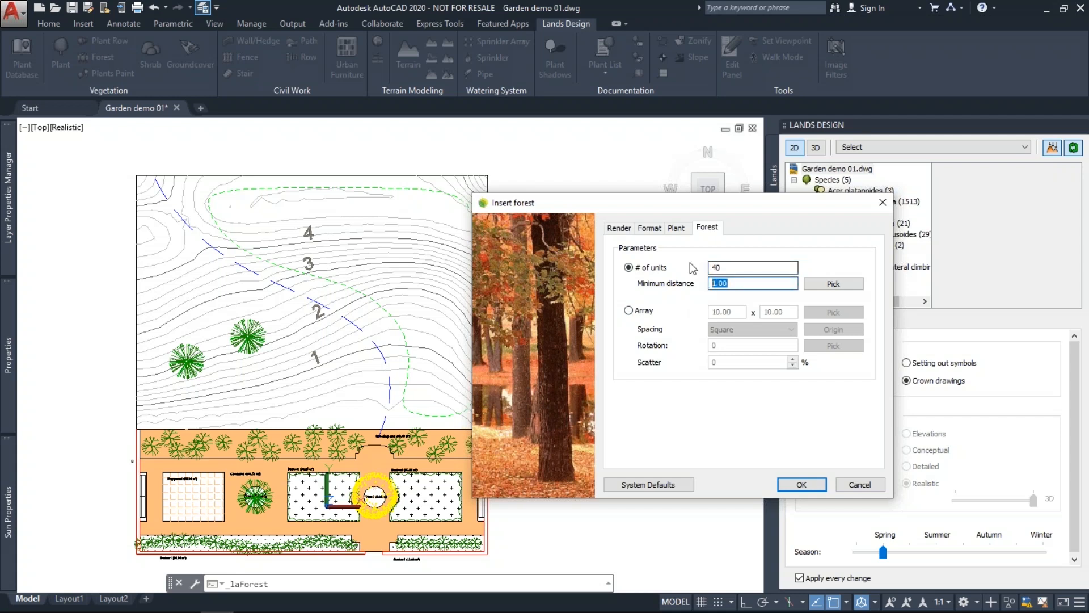
left_click(720, 269)
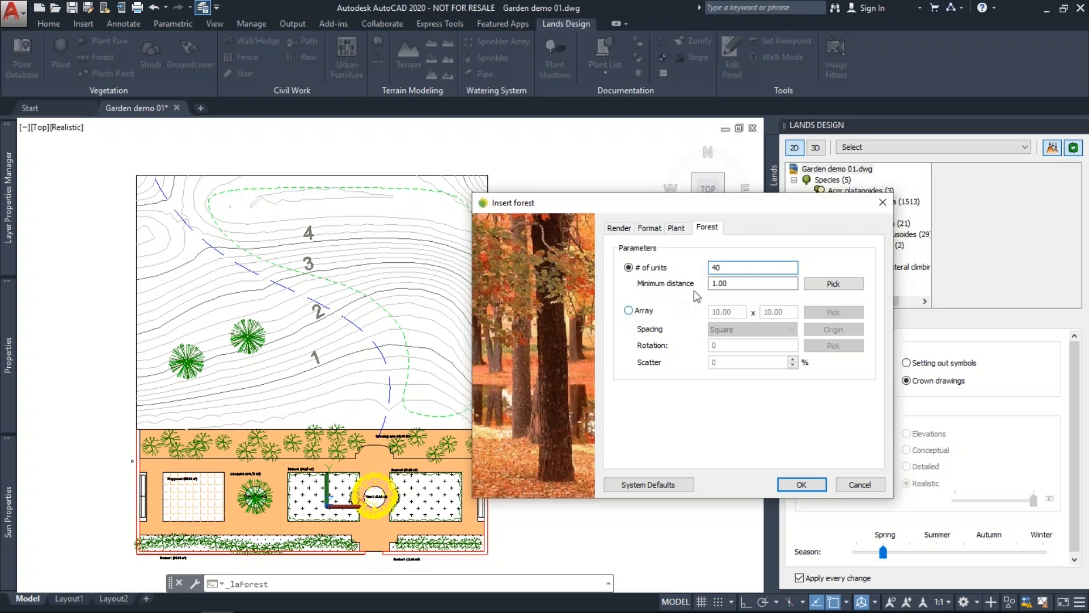
double_click(737, 268)
type("30")
left_click(677, 228)
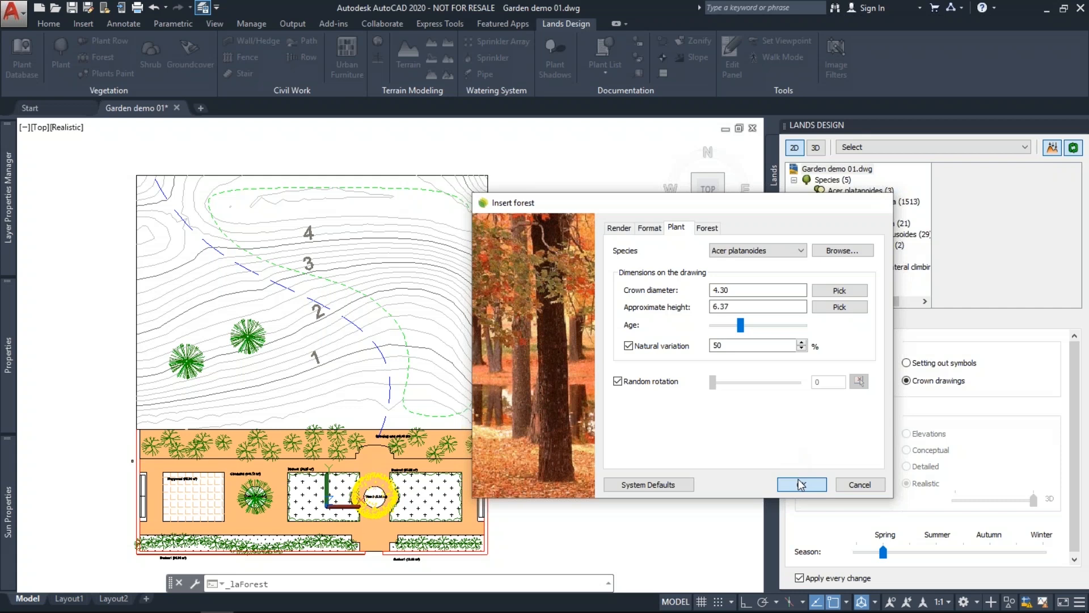
left_click(801, 485)
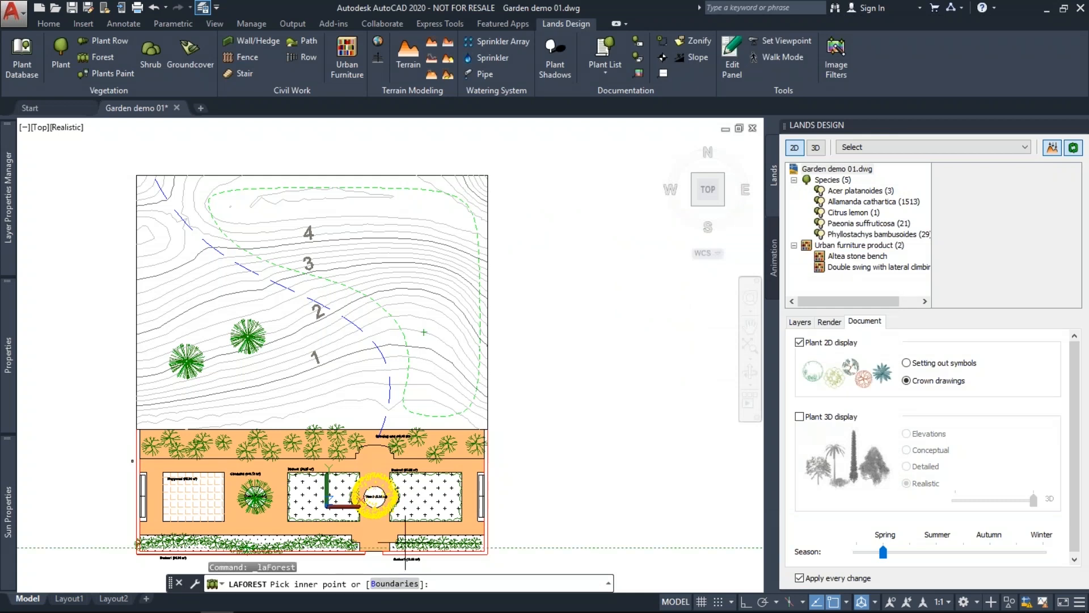
Fill the green dashed boundary curve on the hill with the 30-tree forest.
left_click(394, 584)
left_click(423, 416)
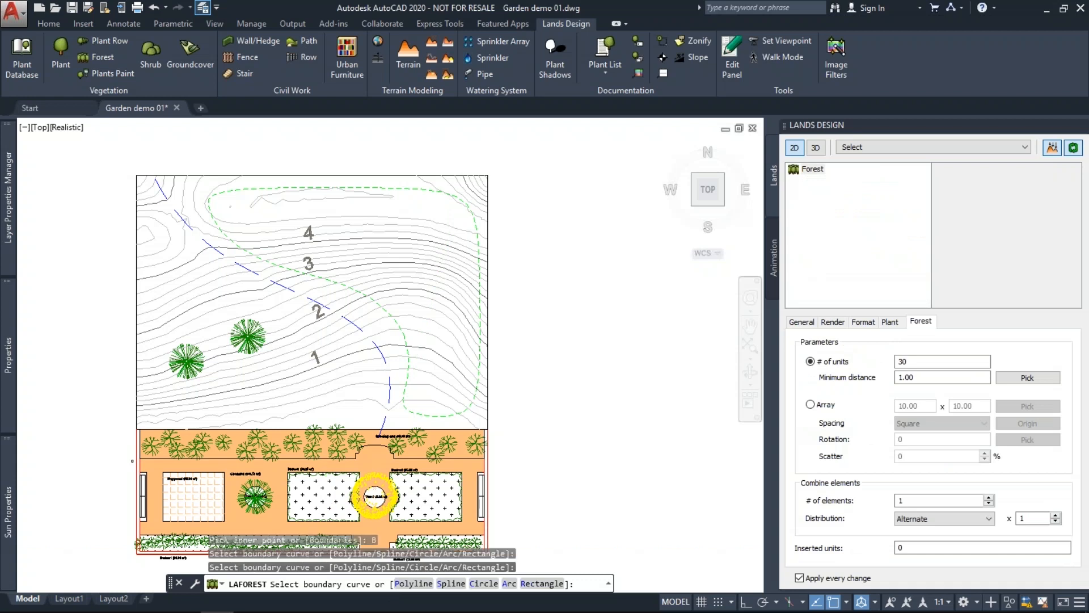
scroll(437, 416, "up", 2)
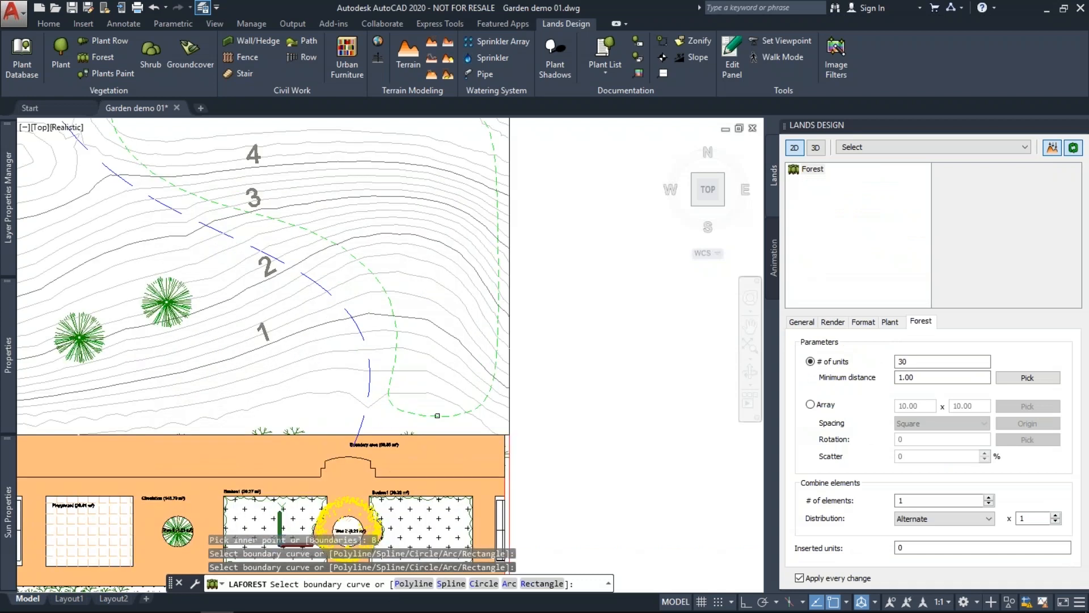
left_click(437, 415)
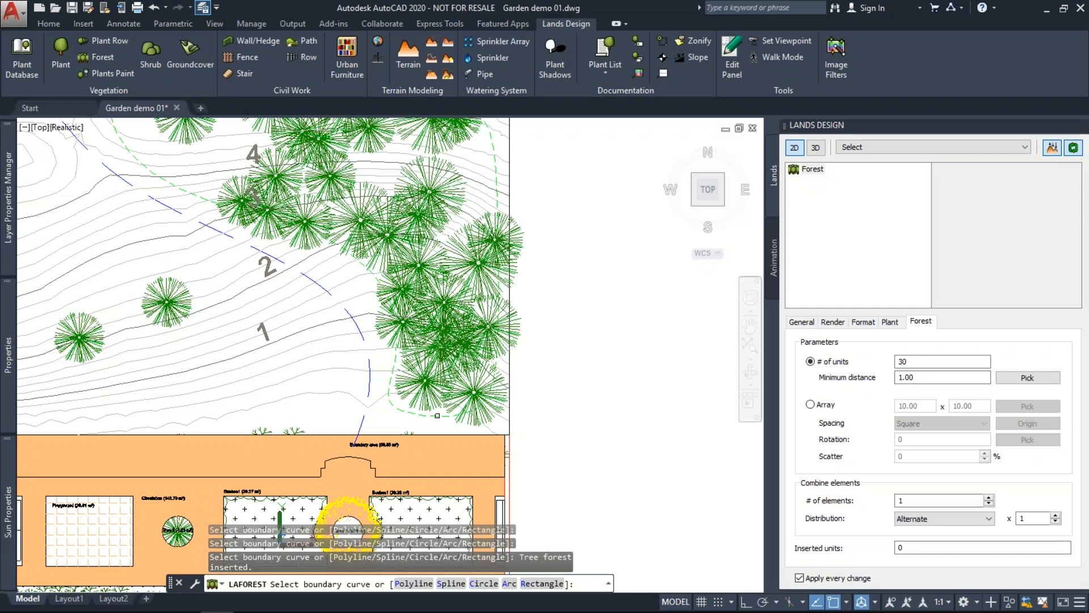
scroll(436, 416, "down", 2)
key("Return")
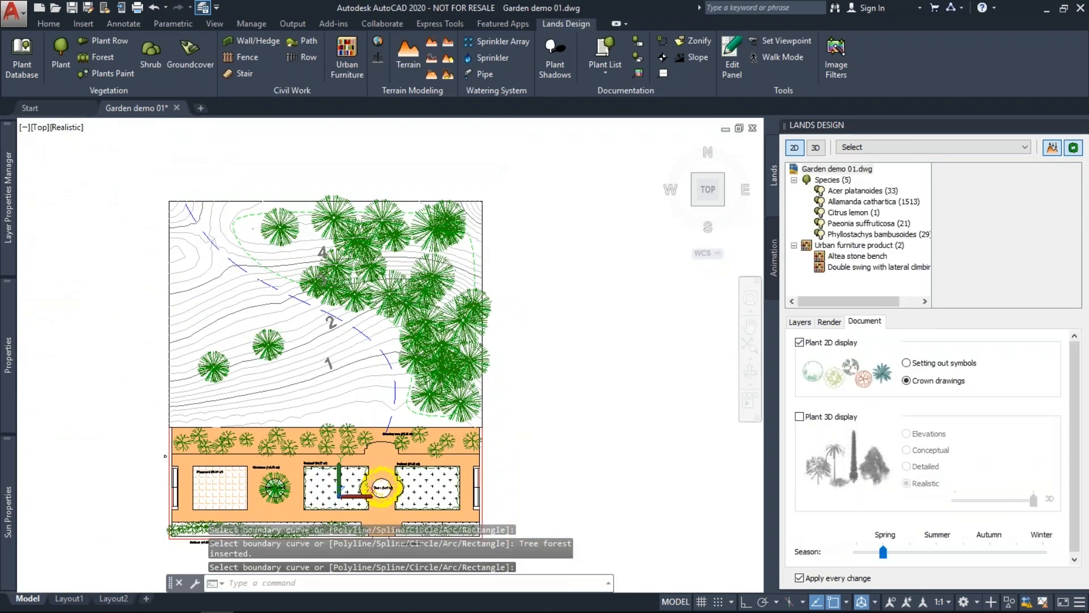
scroll(280, 227, "up", 2)
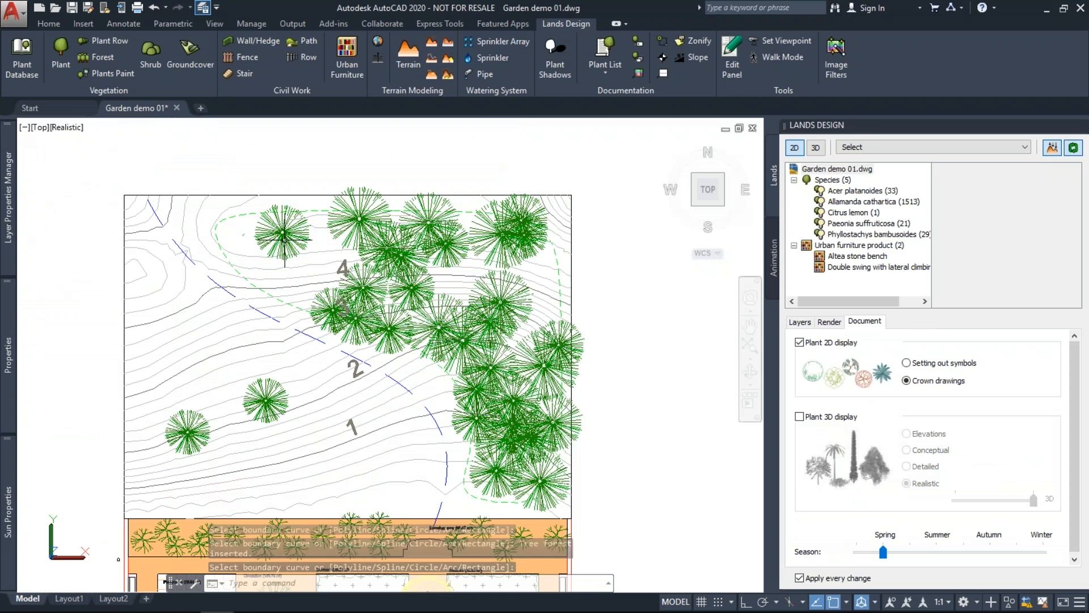
Redistribute the forest's trees twice for a new random arrangement.
left_click(283, 238)
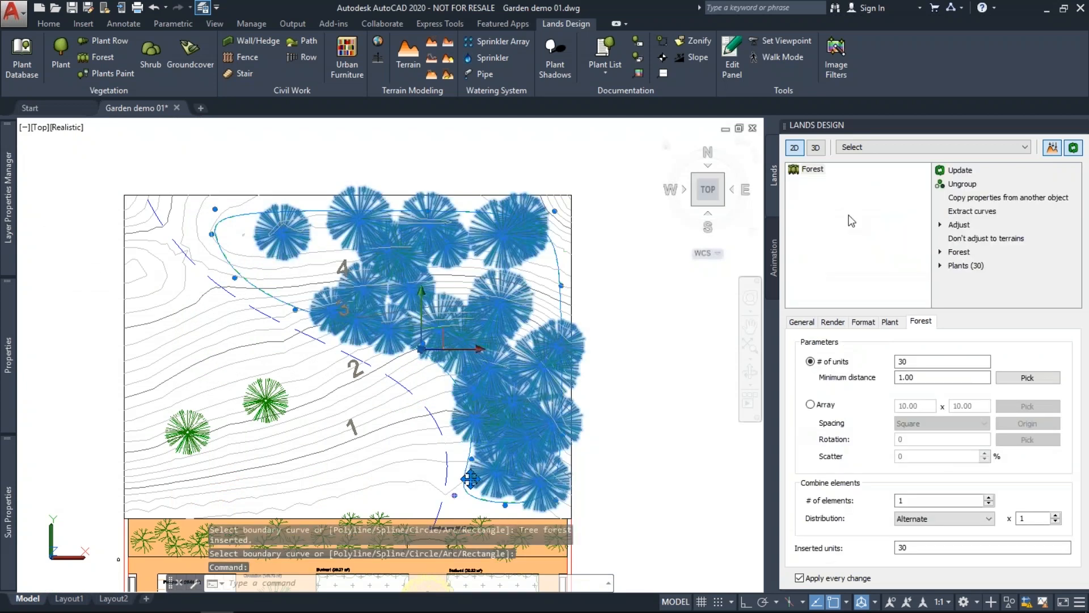
left_click(959, 253)
left_click(972, 266)
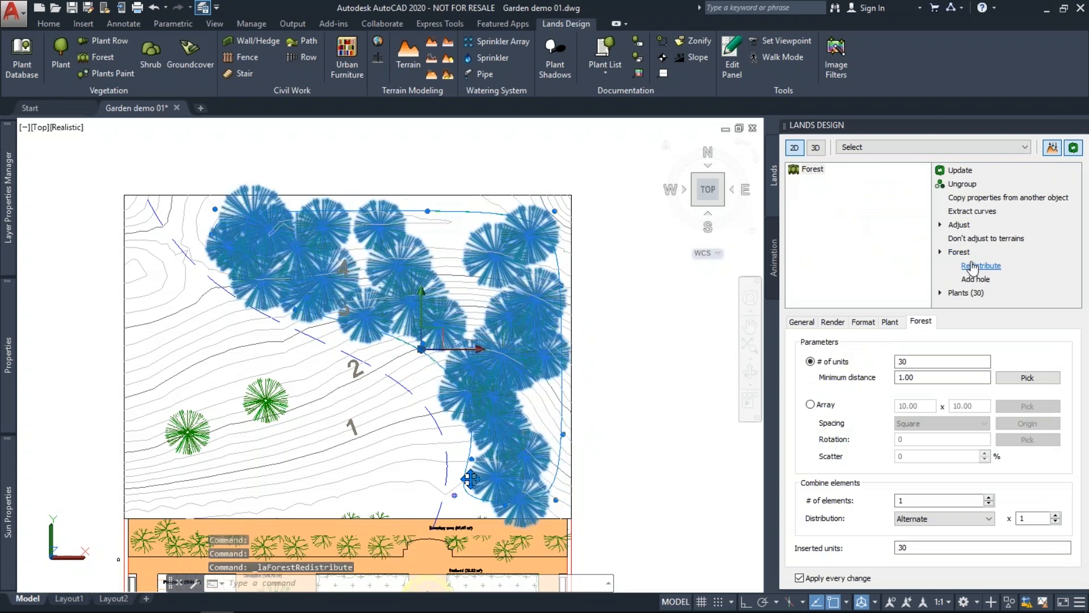
left_click(972, 266)
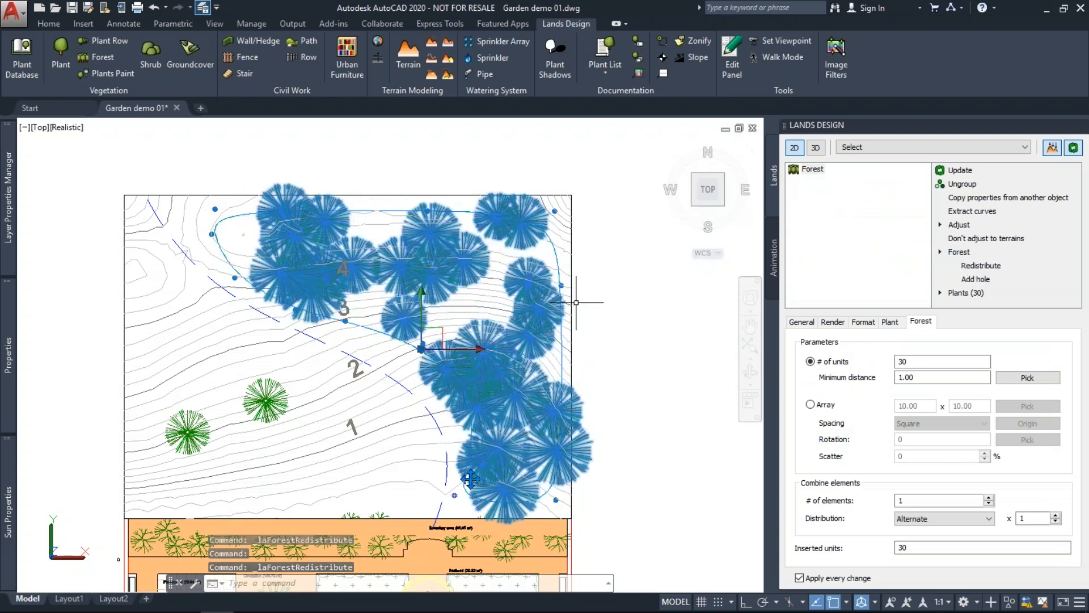
key("Escape")
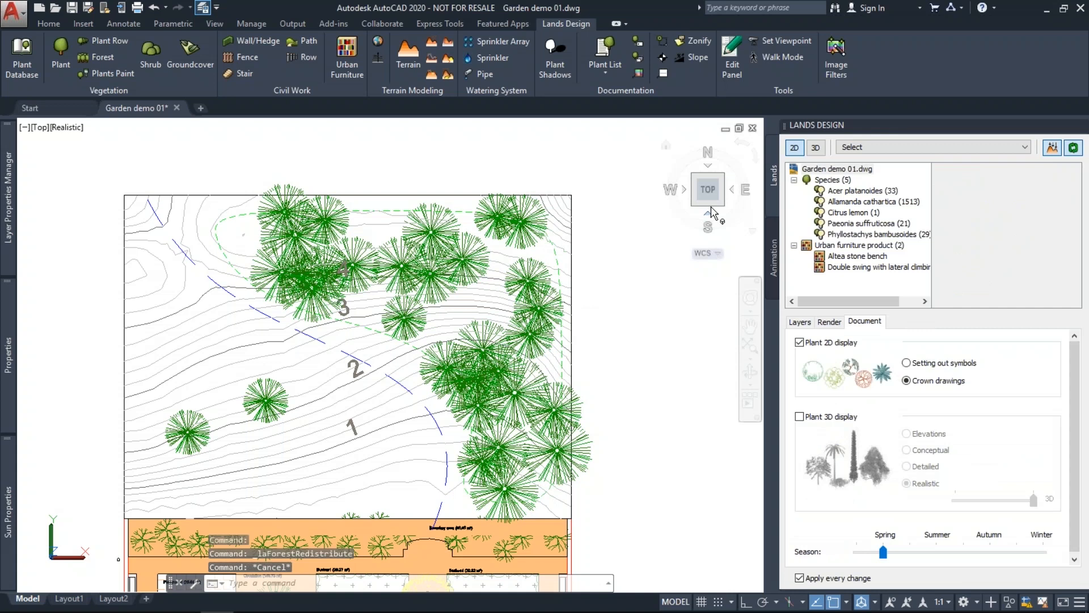
Show plants as 3D trees from SW Isometric and select the hillside forest.
left_click(815, 147)
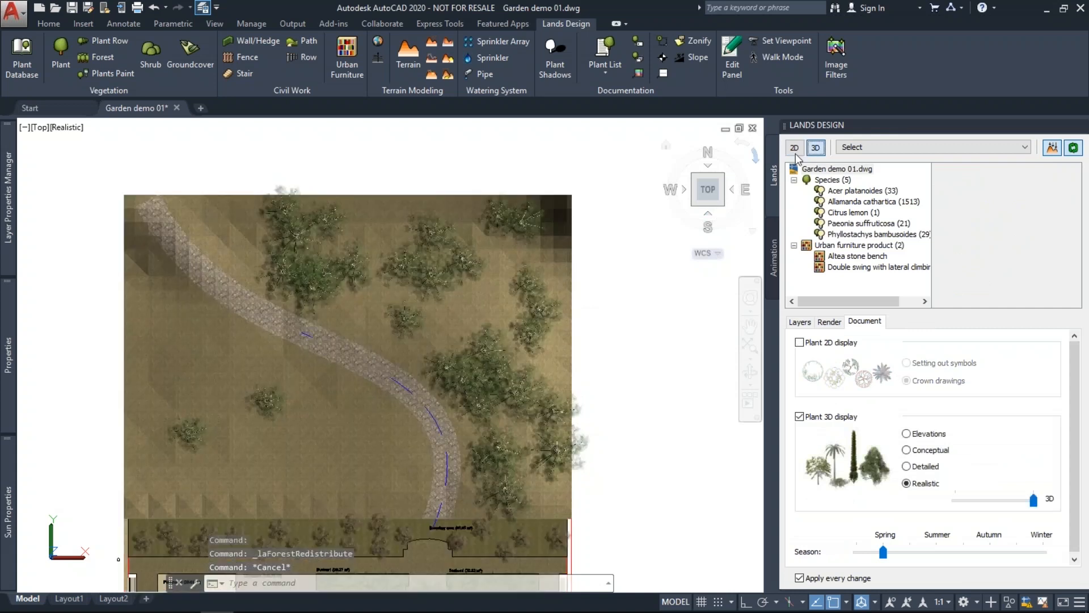
left_click(699, 202)
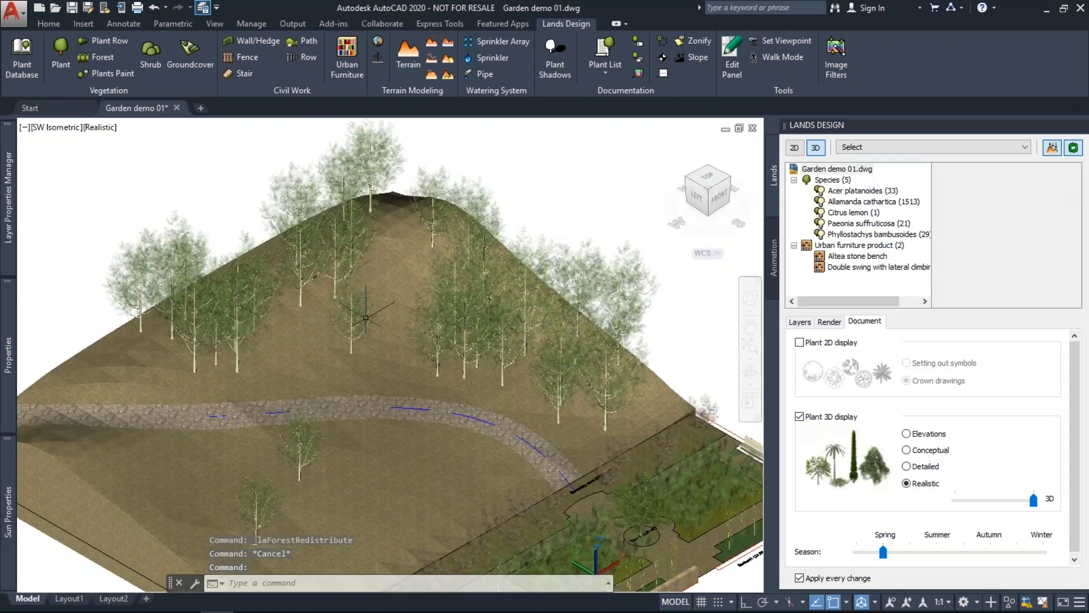
middle_click_drag(366, 318, 341, 327, "shift")
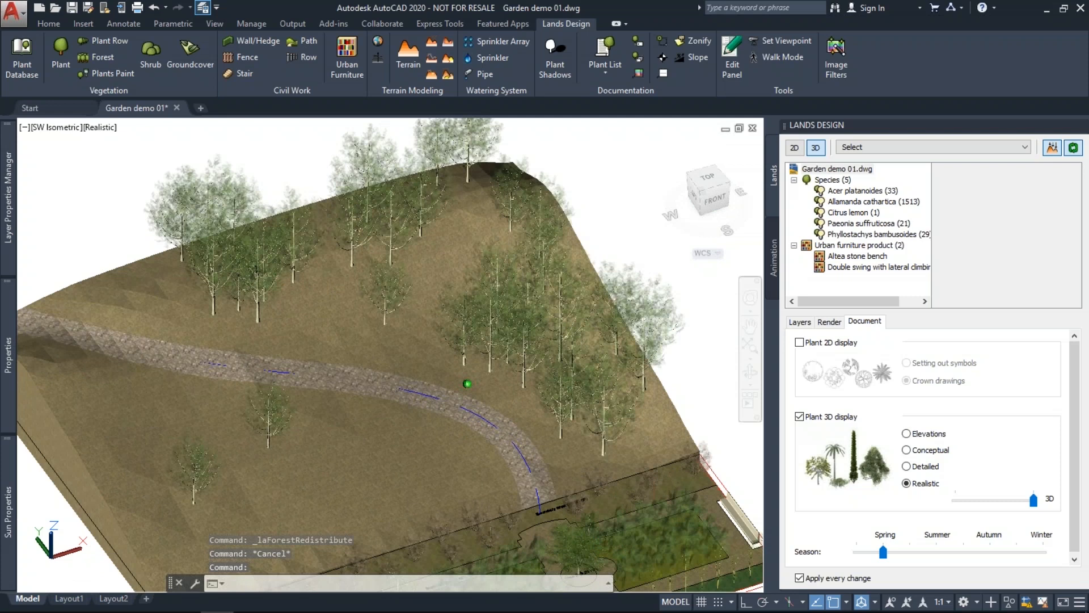
scroll(433, 294, "down", 3)
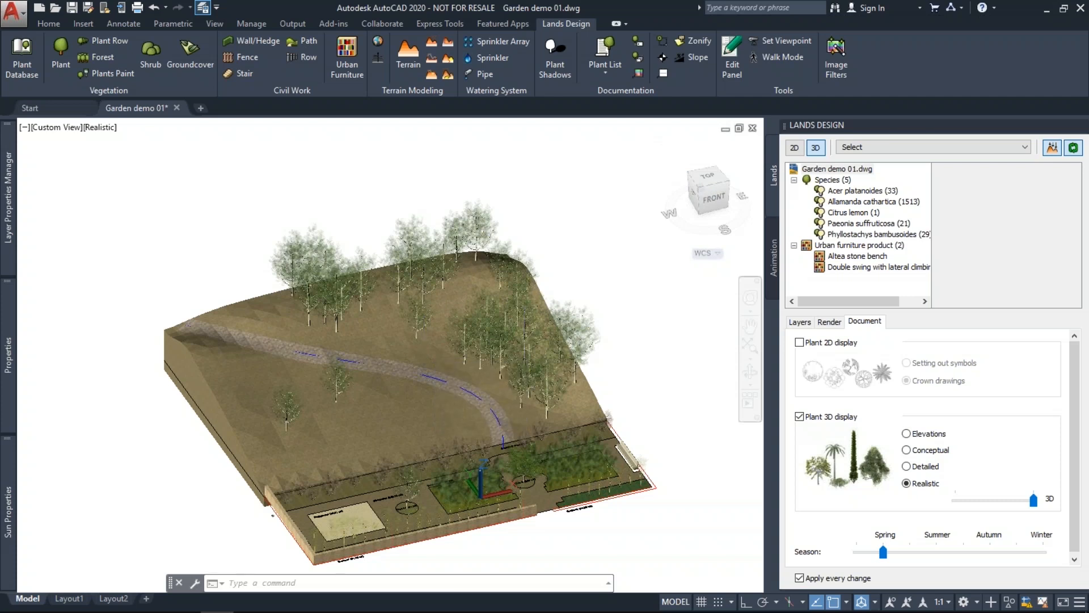
left_click(524, 339)
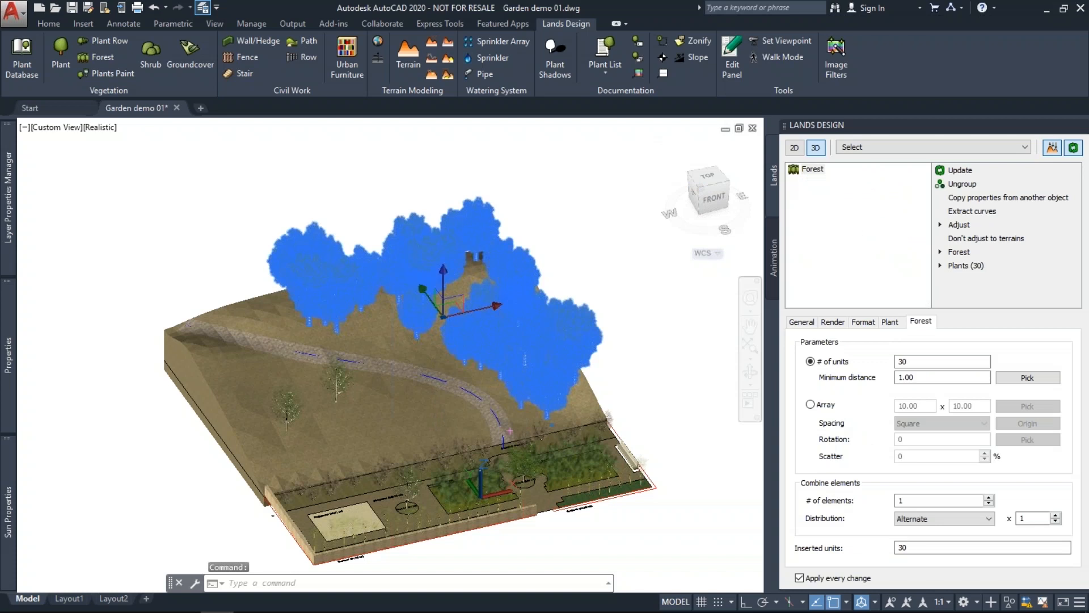
Switch the forest layout to a square array with 4-unit spacing.
left_click(811, 404)
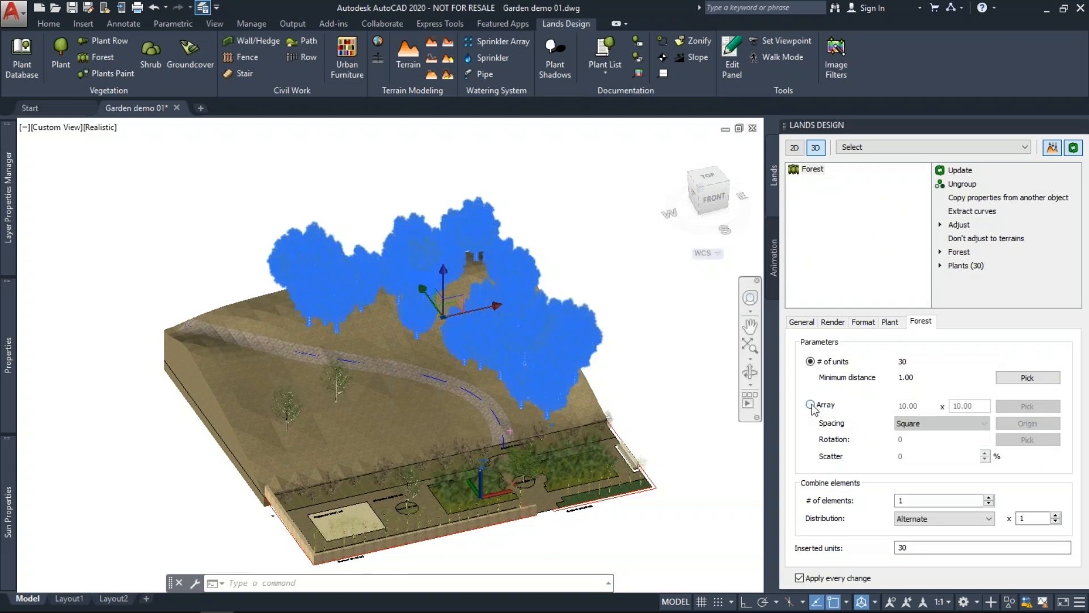
left_click(810, 404)
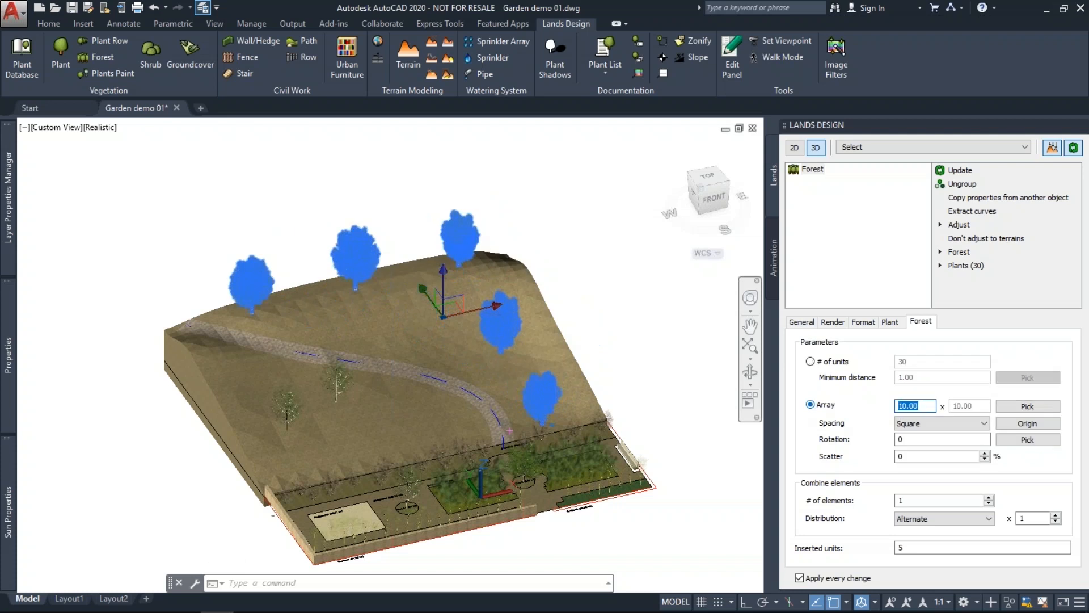
type("4")
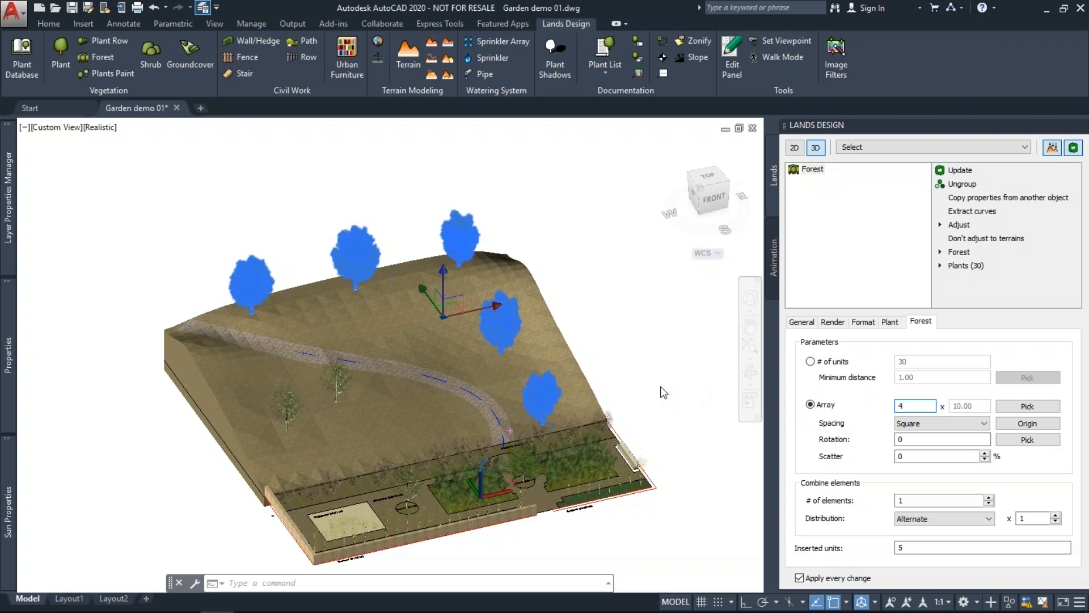
key("Return")
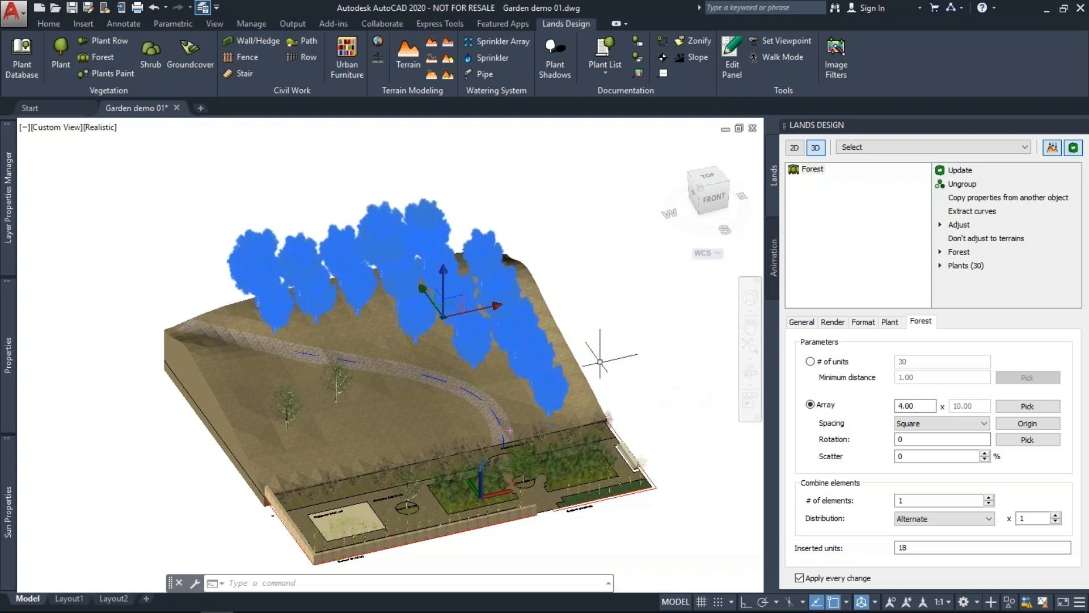
middle_click_drag(599, 357, 580, 365)
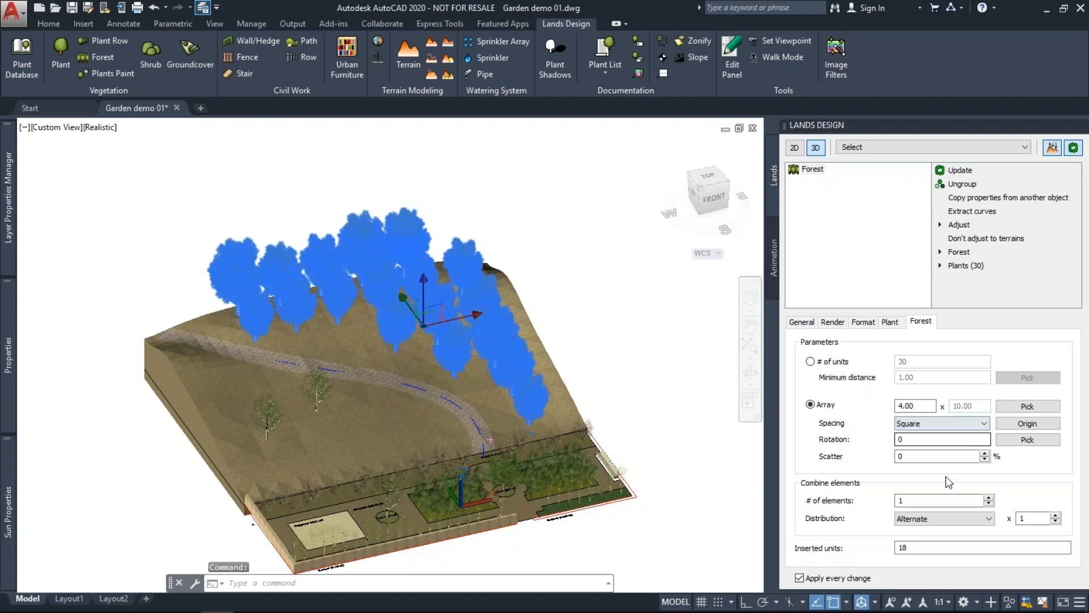
Combine 2 plant elements in the forest's tree mix.
left_click(901, 456)
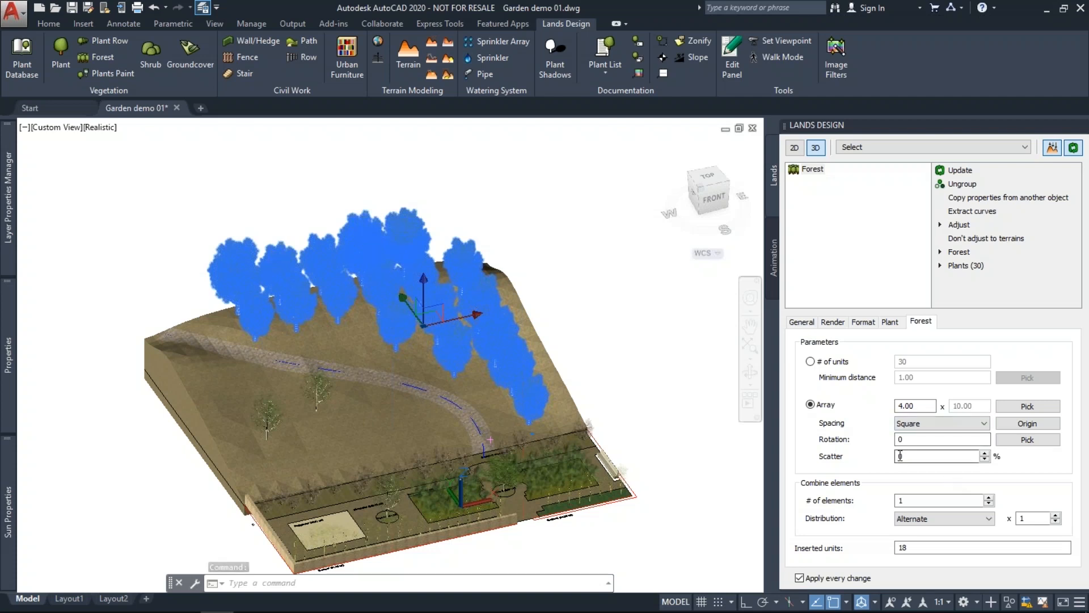
left_click(989, 497)
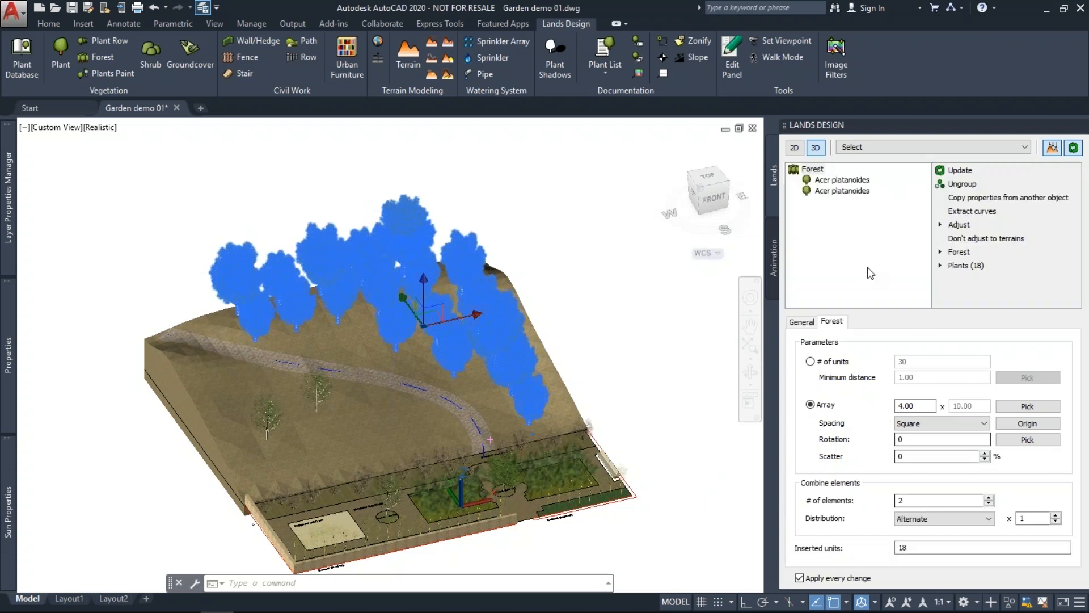
left_click(830, 181)
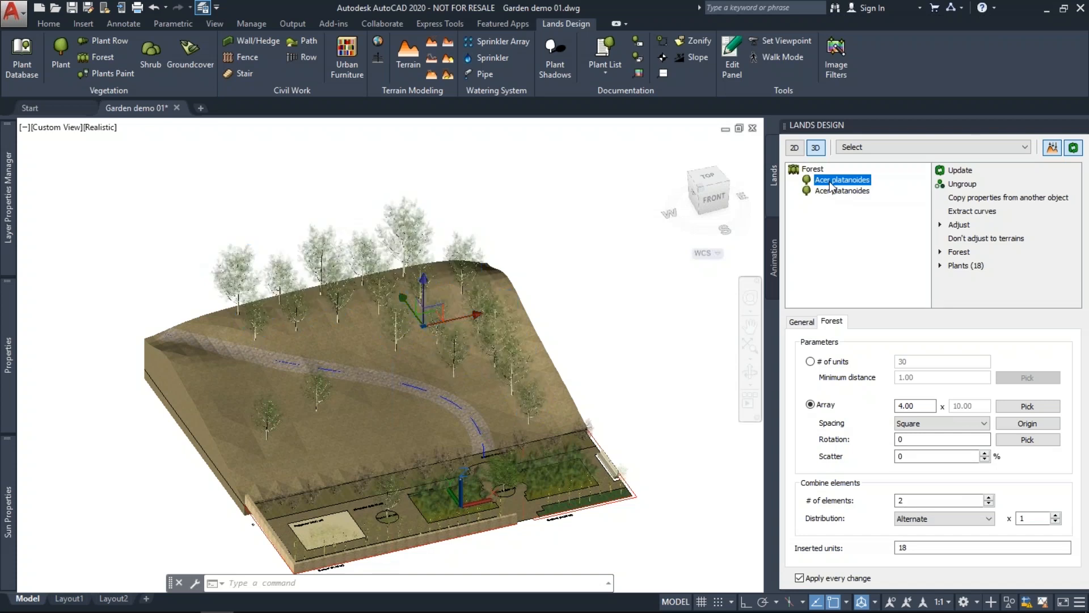
Change the second forest element's species to Allamanda cathartica.
left_click(835, 191)
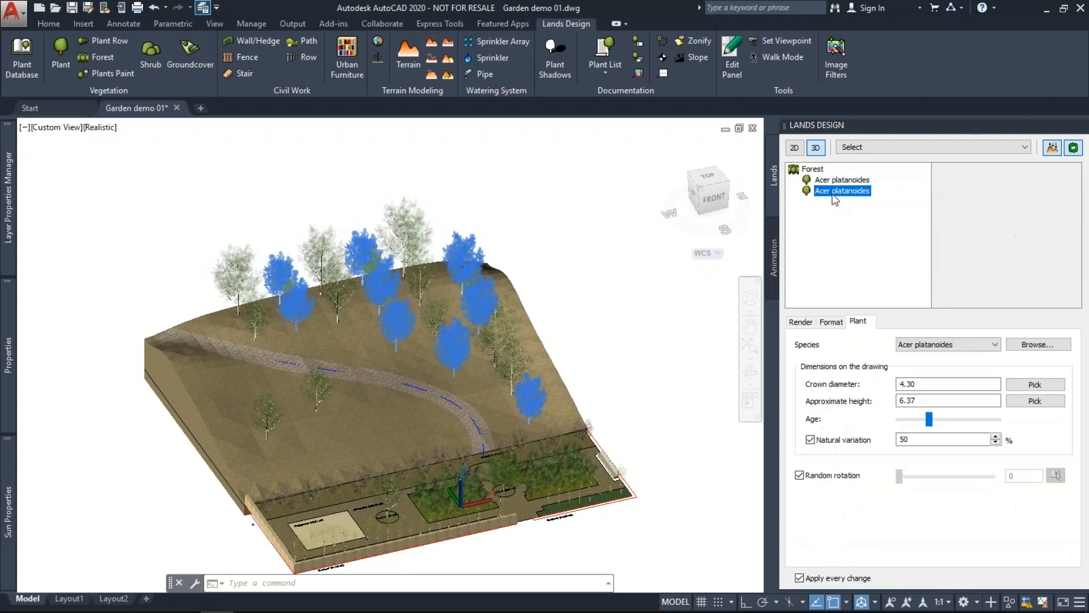
left_click(946, 342)
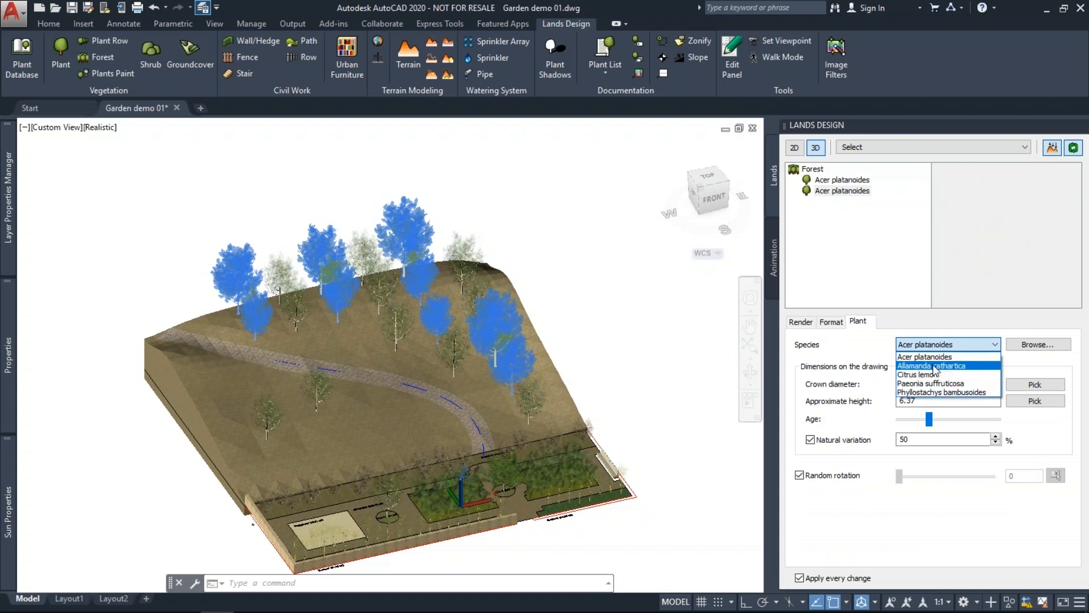
left_click(934, 367)
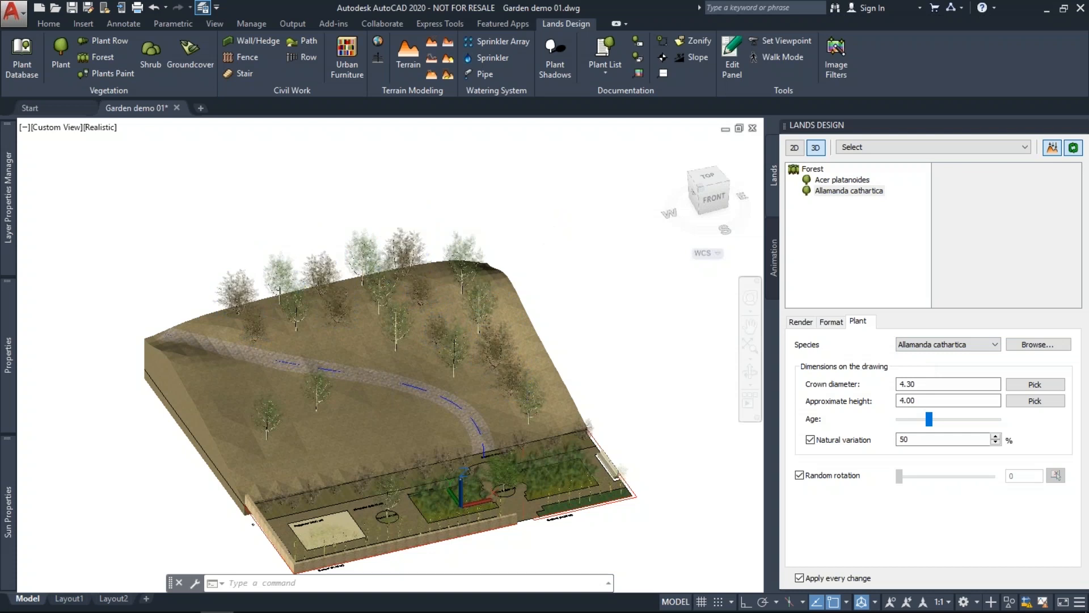
key("Escape")
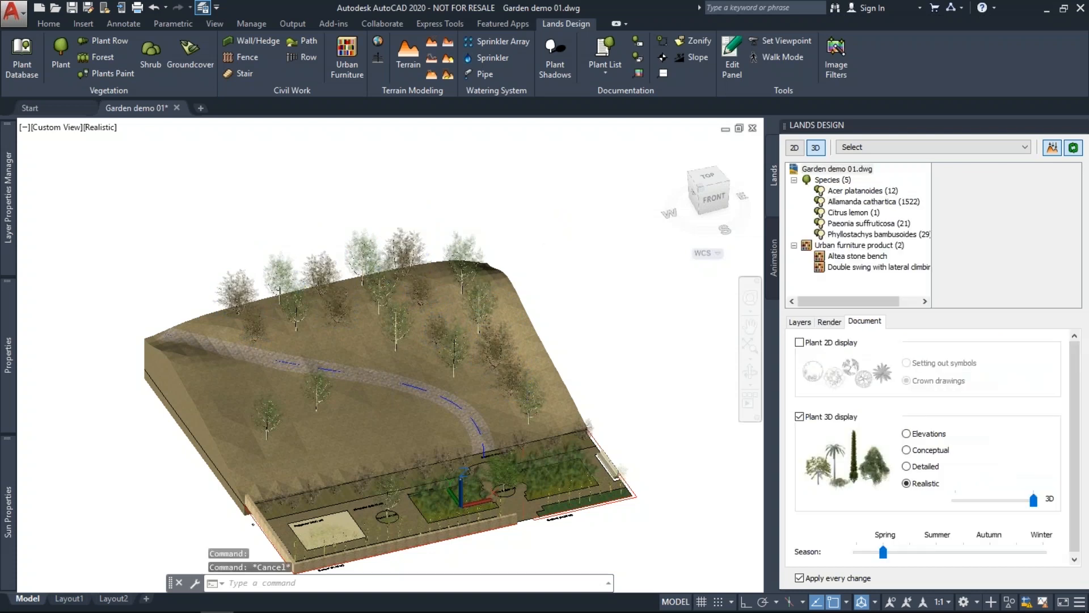
scroll(419, 336, "up", 3)
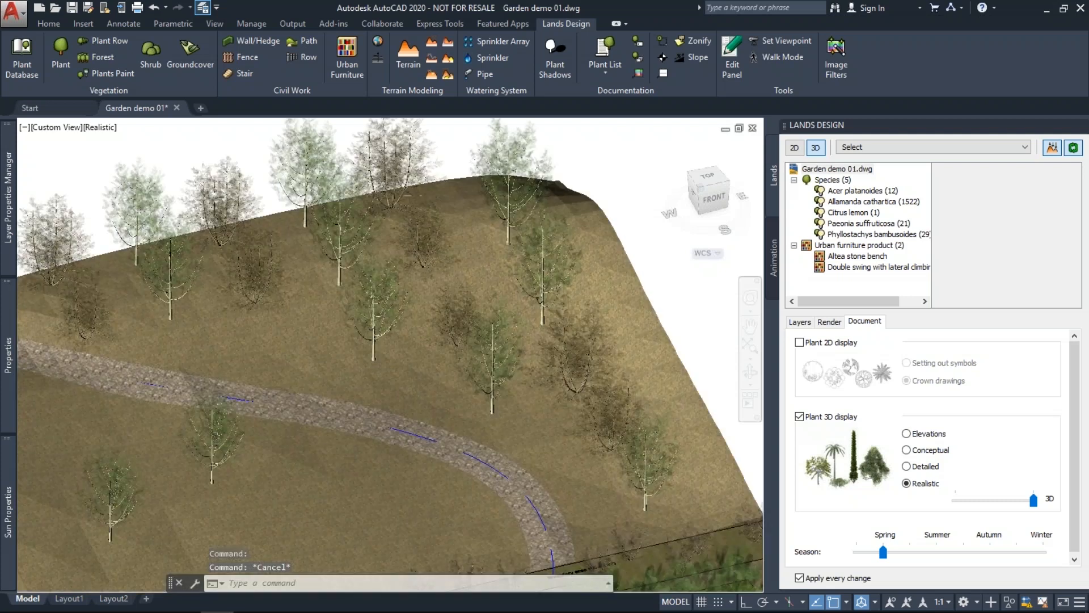
scroll(545, 463, "down", 3)
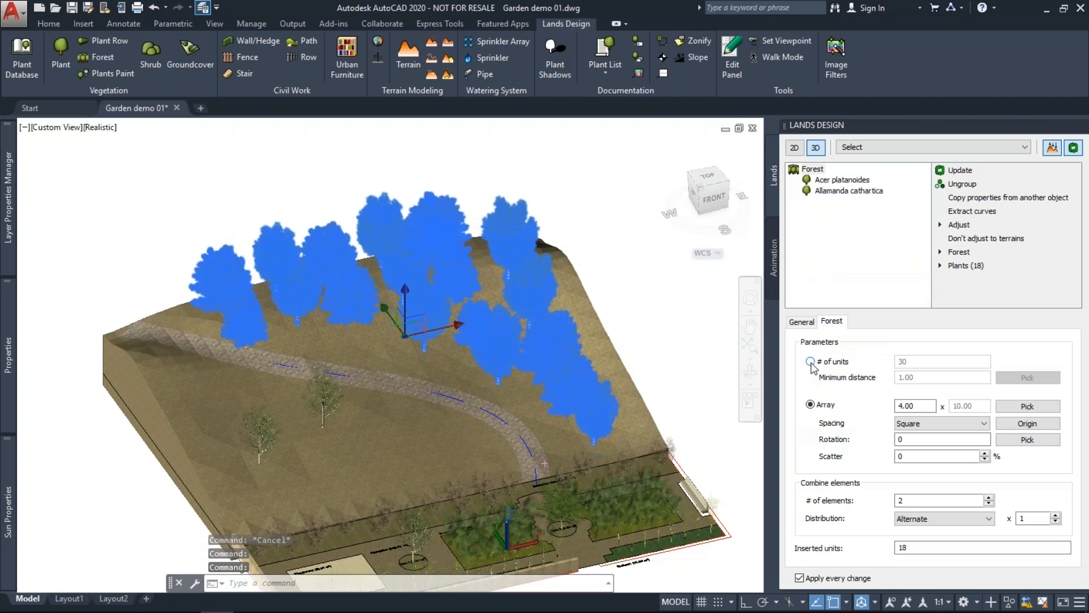
Set the forest back to 30 scattered units and show the garden in 2D plan.
left_click(811, 362)
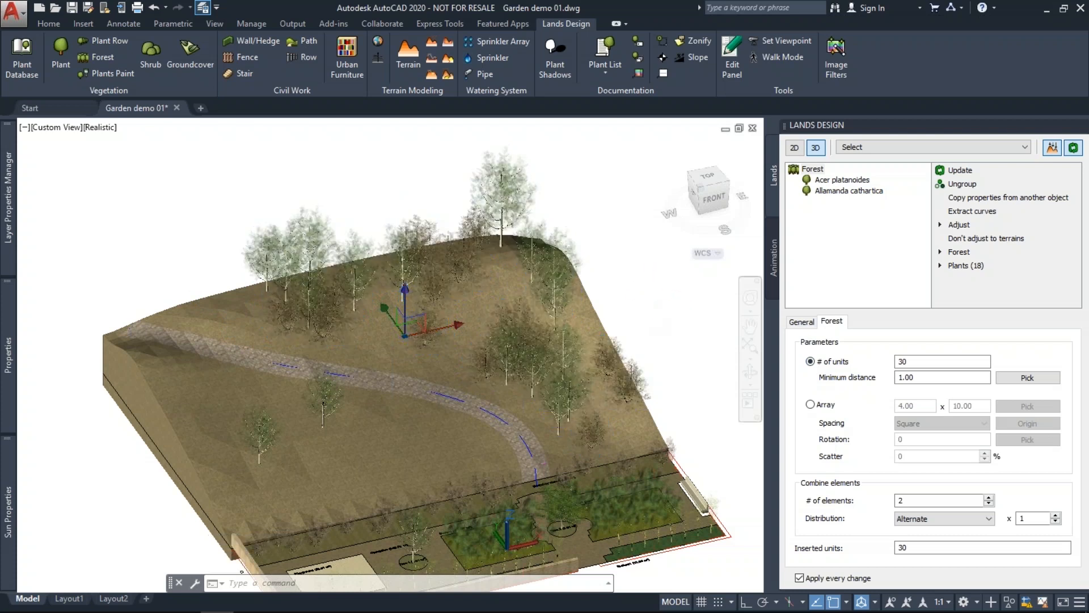
key("Escape")
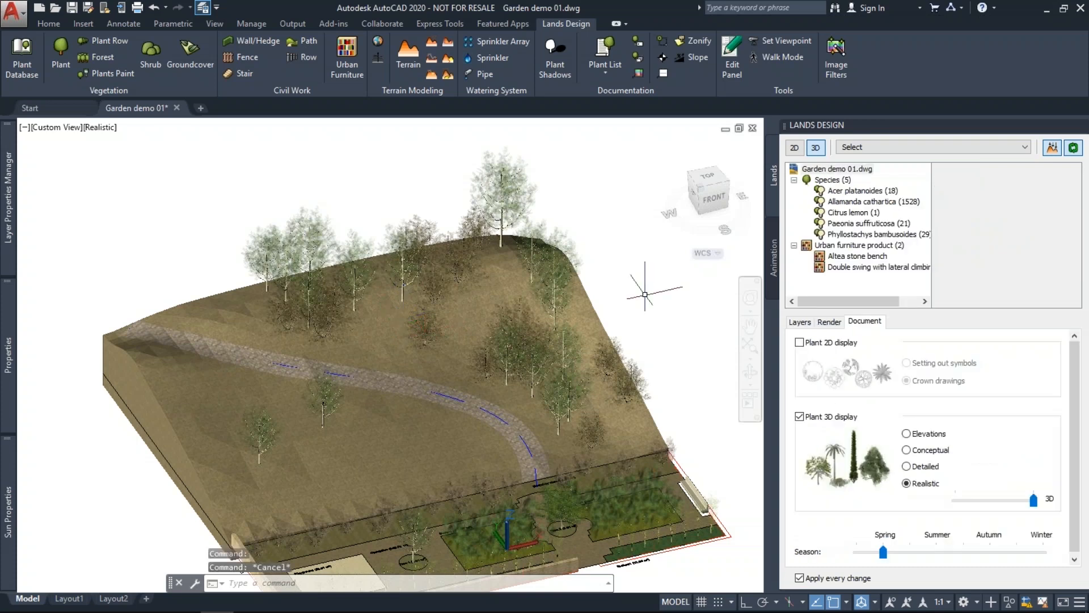
left_click(794, 149)
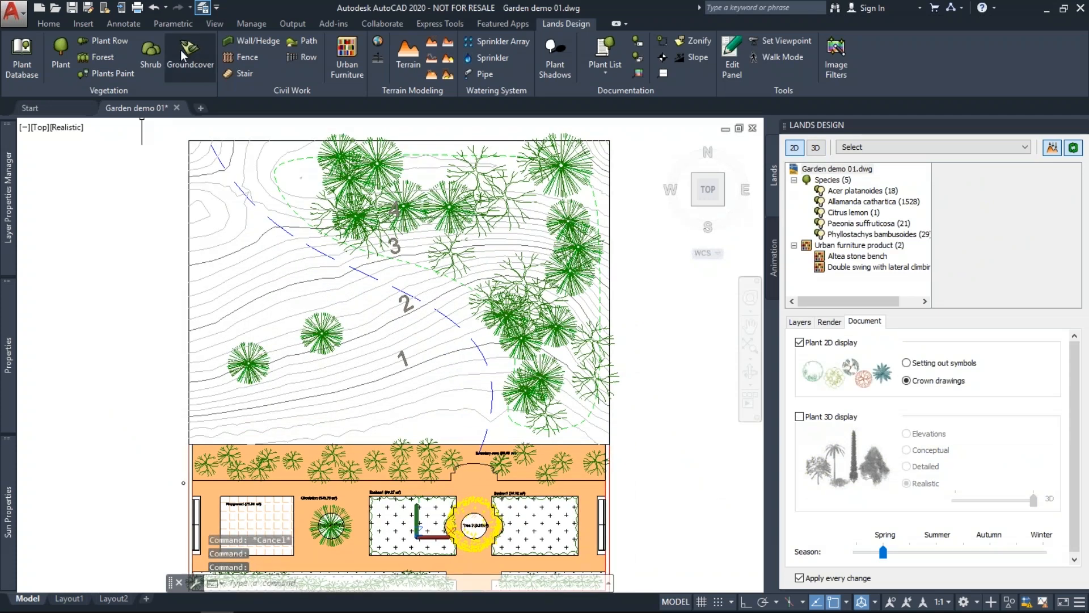
Start a groundcover and choose Carpobrotus edulis from the Plant Database.
left_click(180, 49)
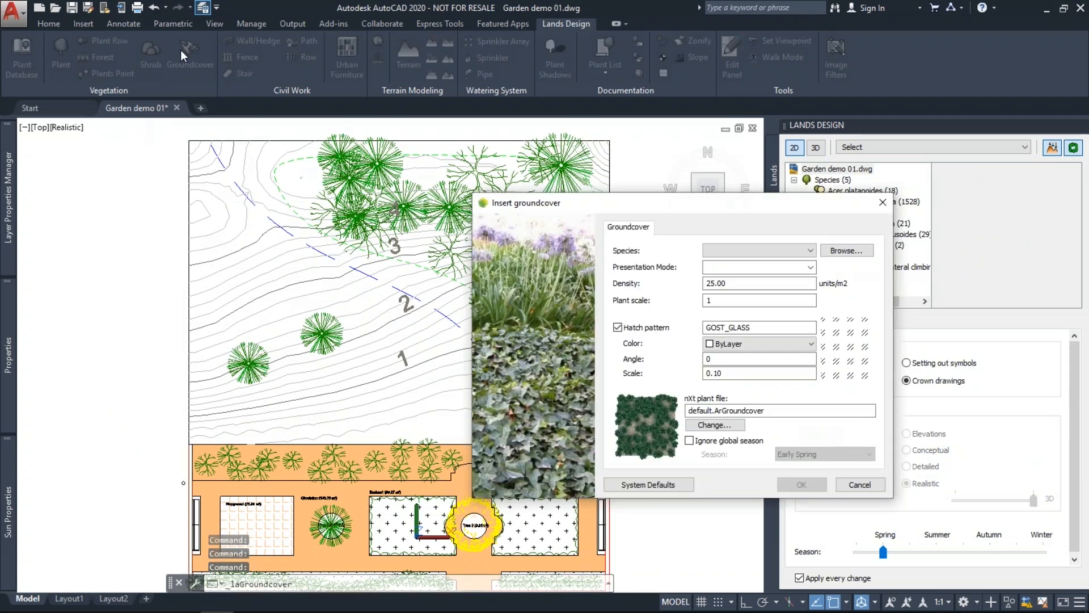
double_click(723, 416)
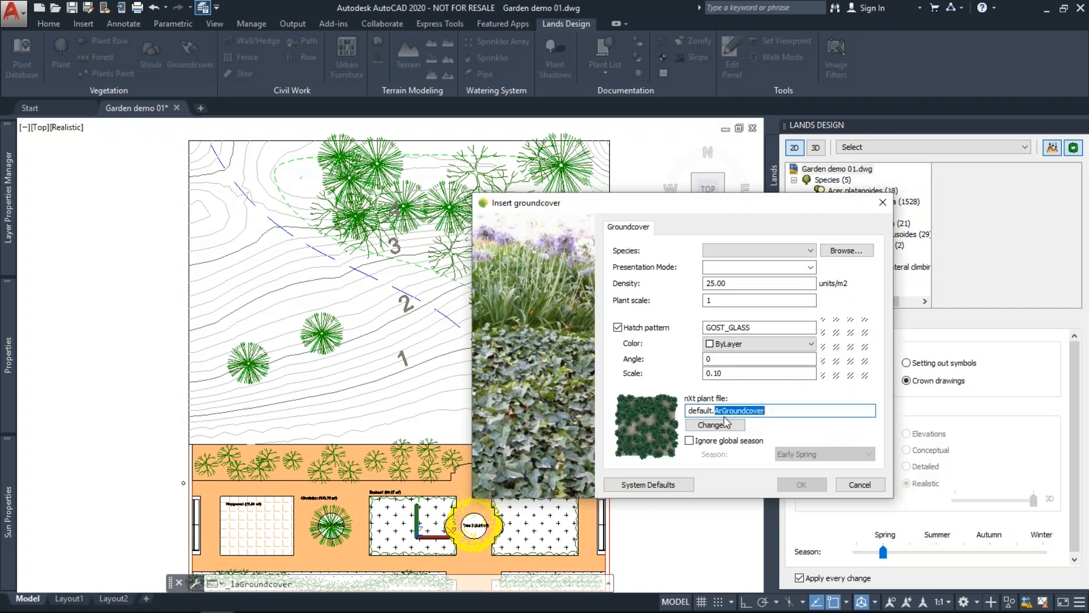
left_click(832, 252)
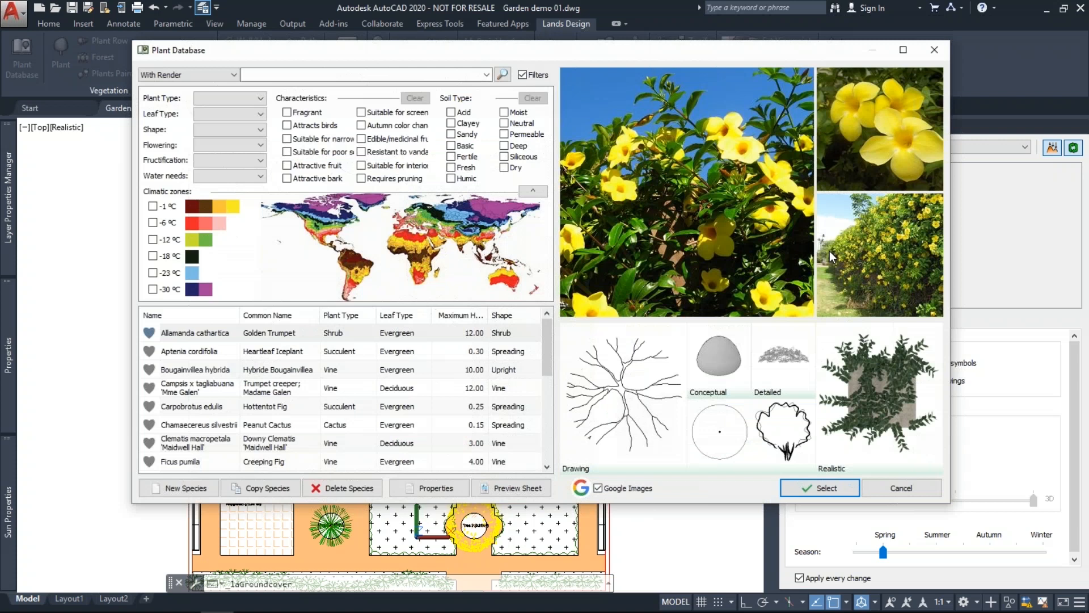
left_click(257, 394)
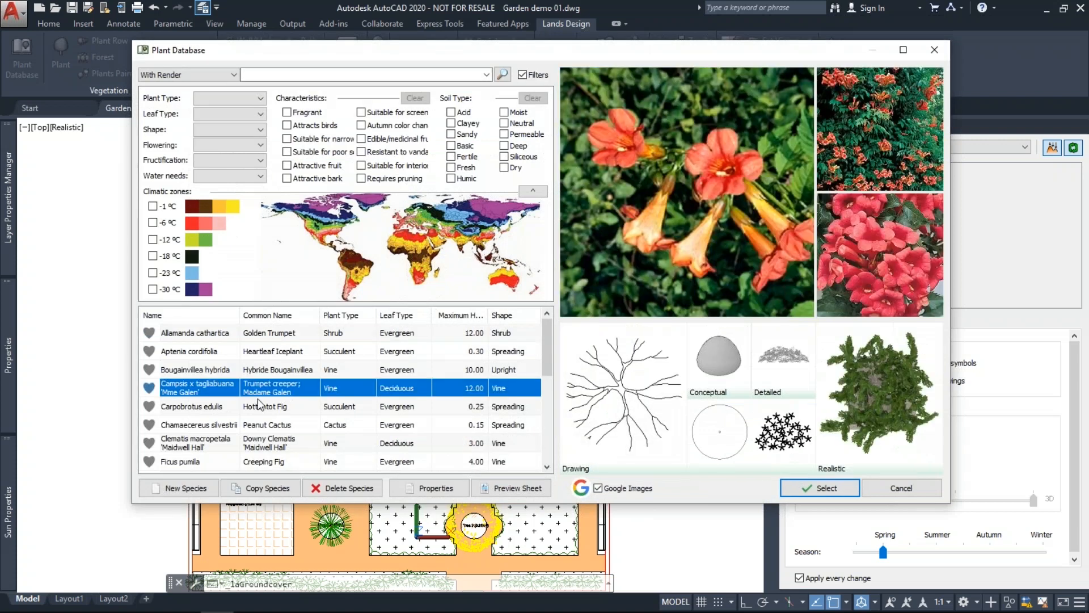
double_click(257, 400)
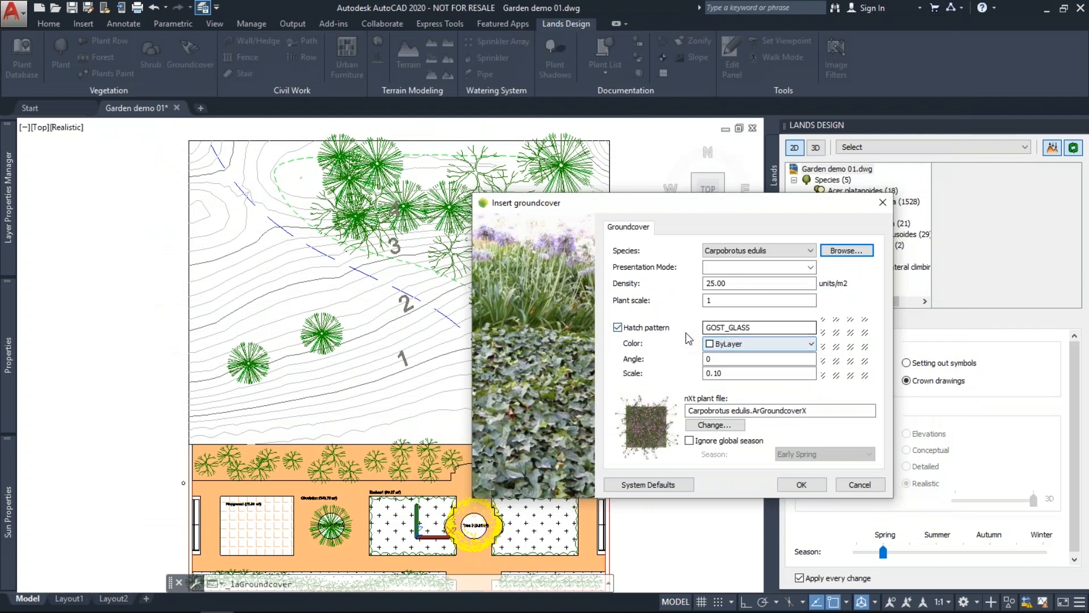
Place a rectangular Carpobrotus edulis groundcover patch on the lower slope.
left_click(802, 484)
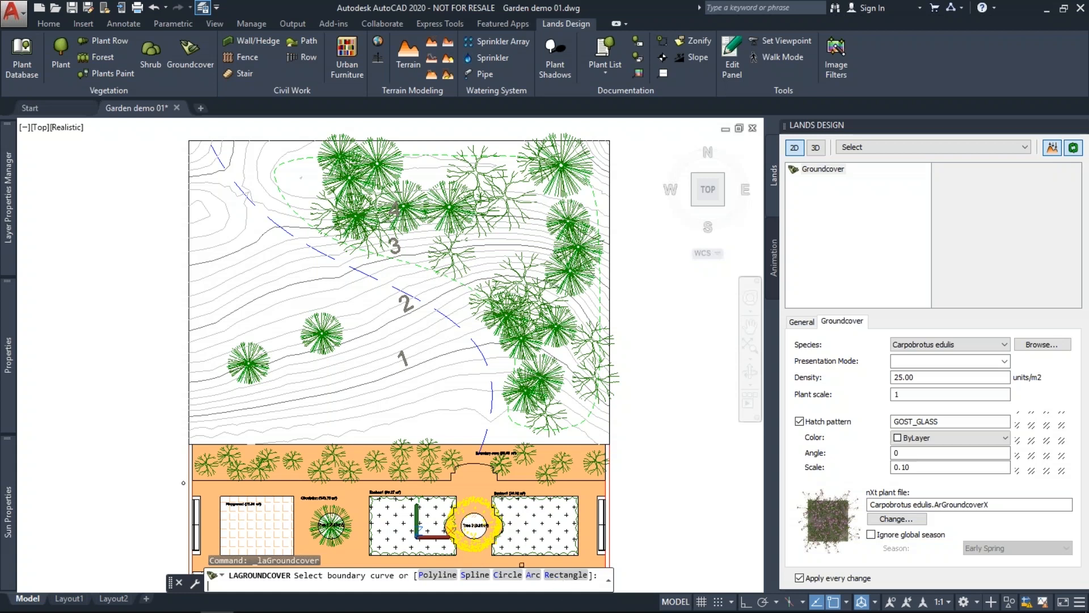
left_click(199, 421)
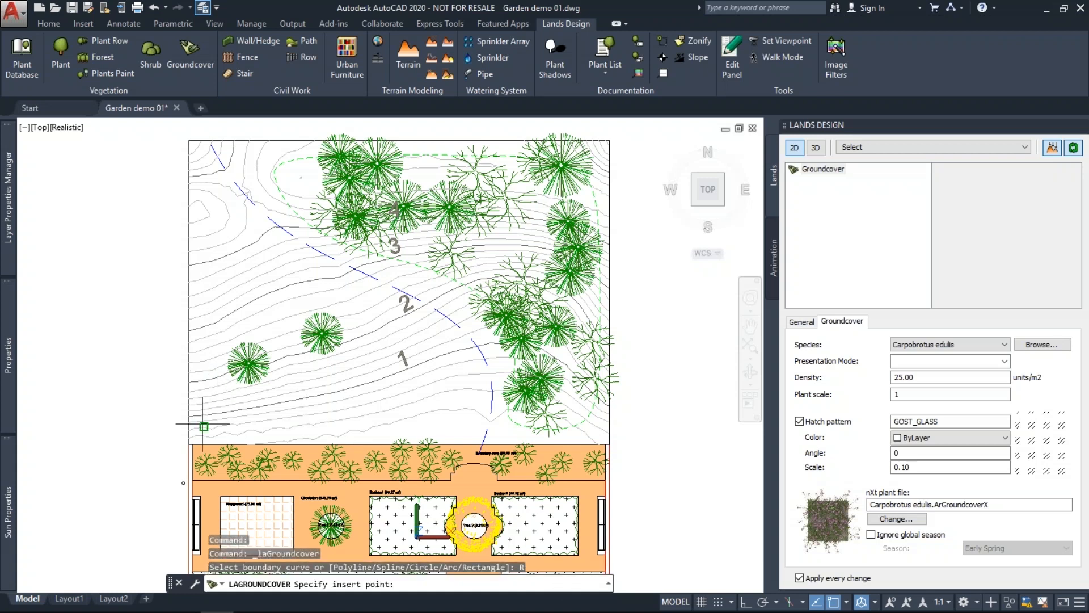
left_click(450, 337)
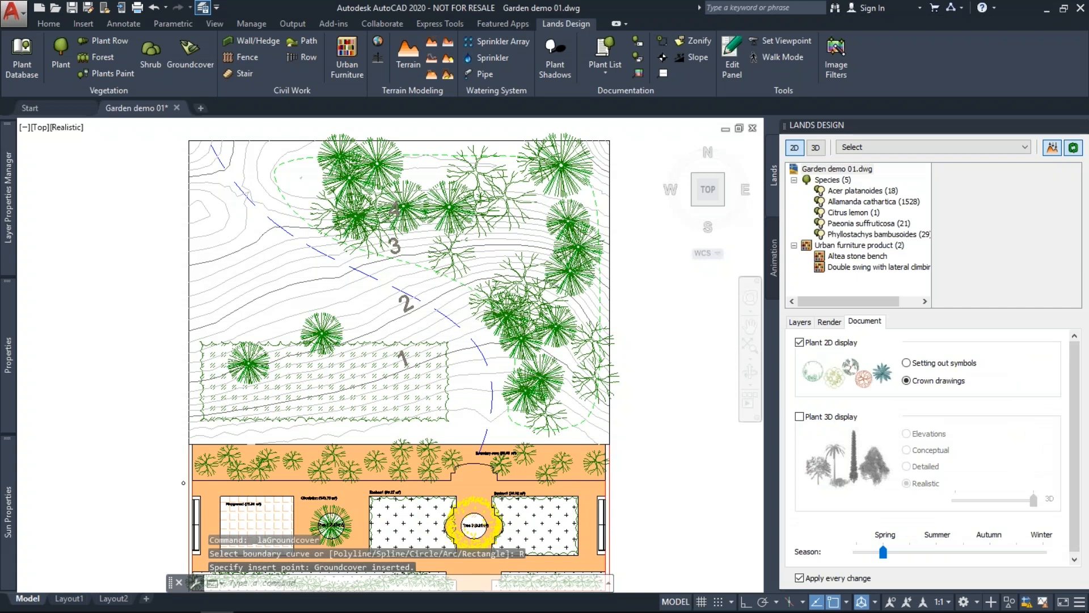
scroll(334, 389, "up", 2)
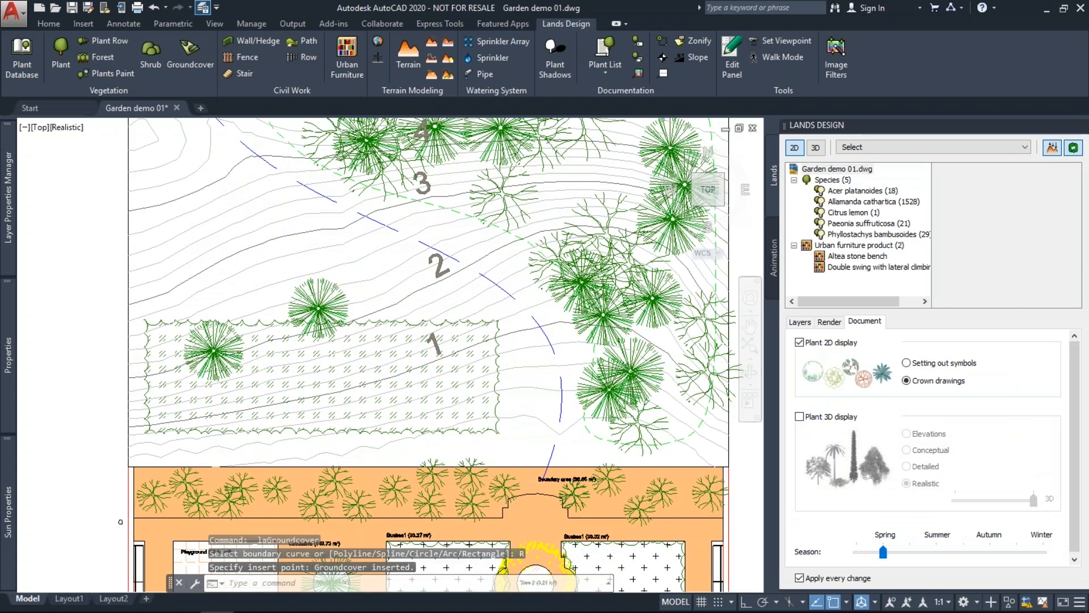
scroll(333, 397, "up", 2)
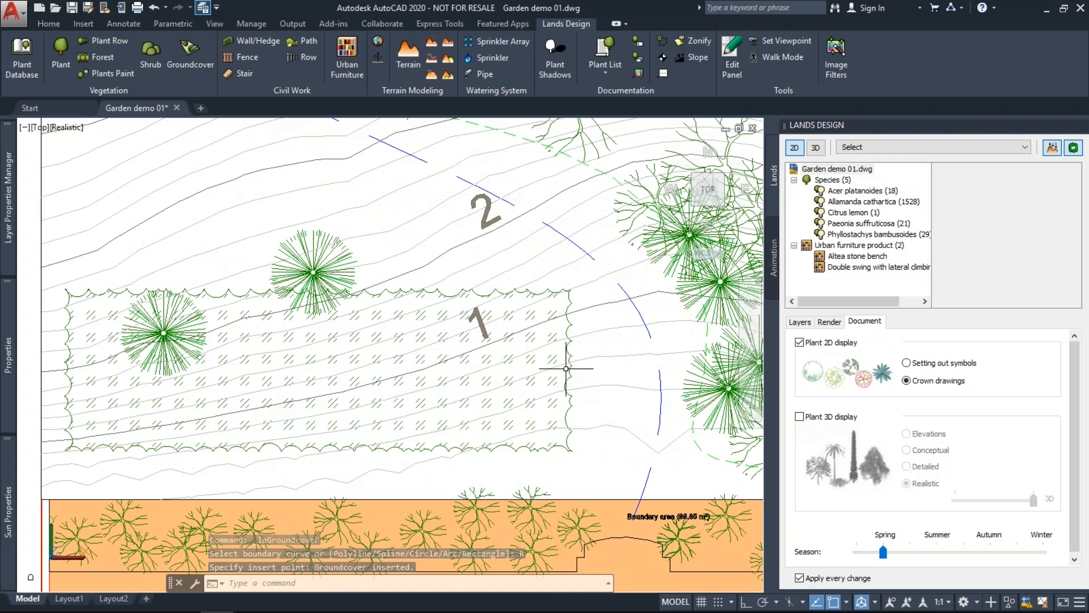
Drag the groundcover's bottom-right corner downward to enlarge it.
left_click(560, 448)
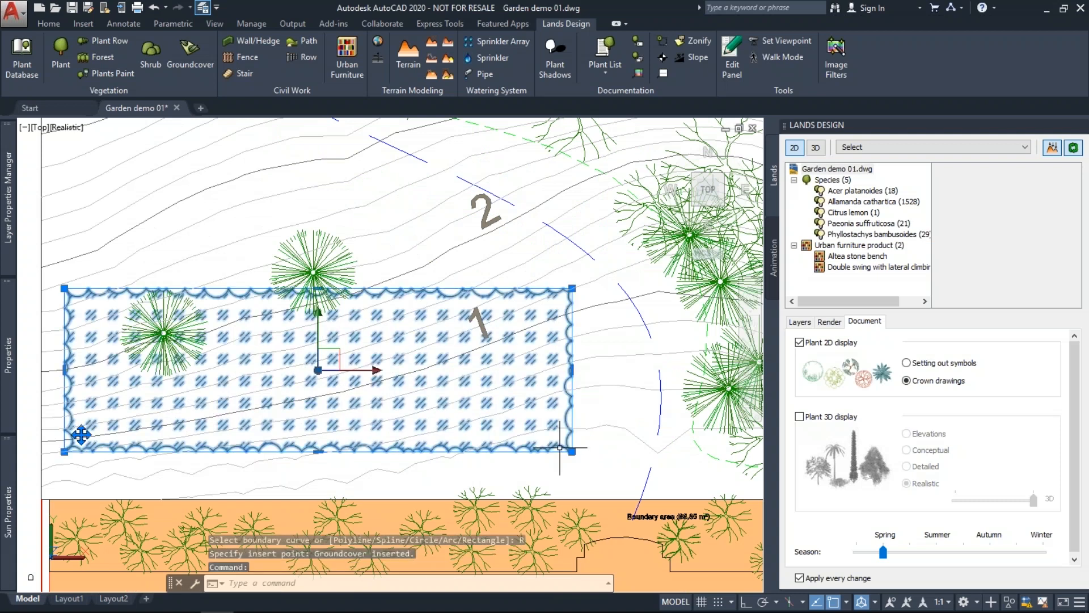
left_click(572, 451)
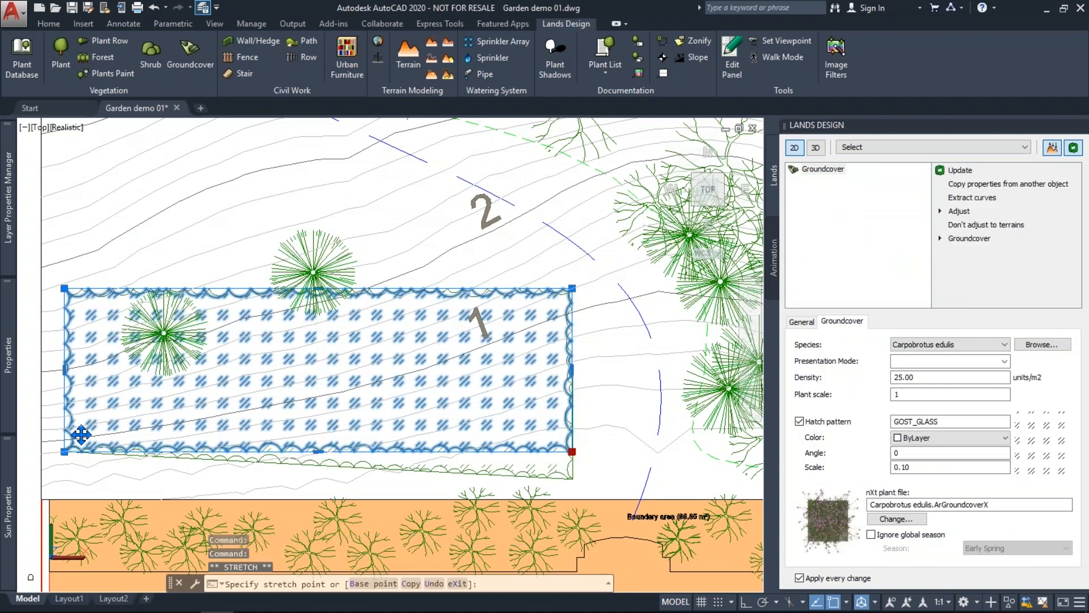
left_click(572, 478)
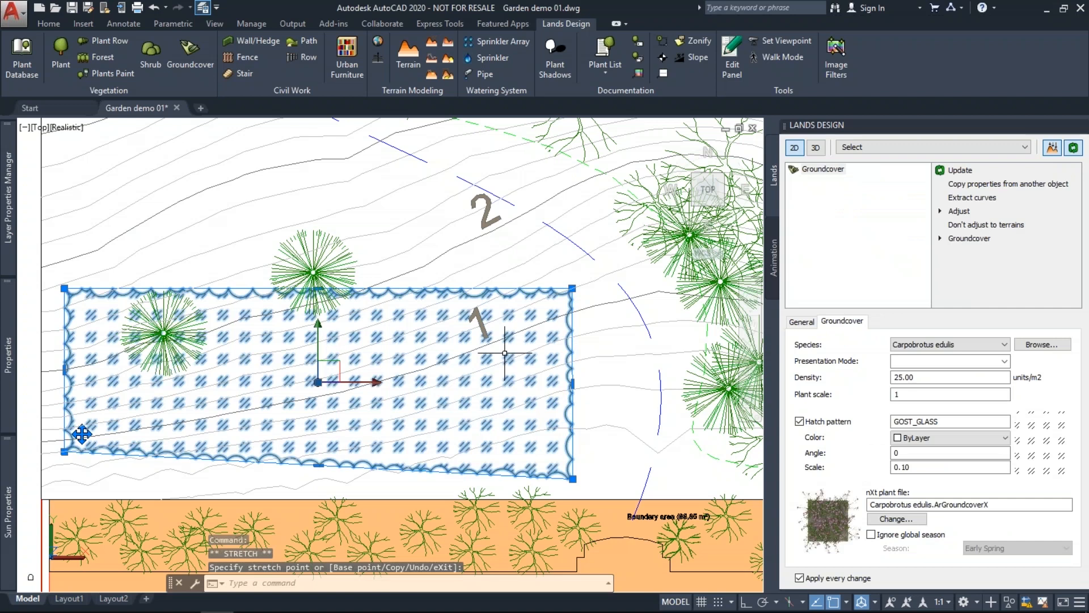
key("Escape")
scroll(505, 353, "down", 2)
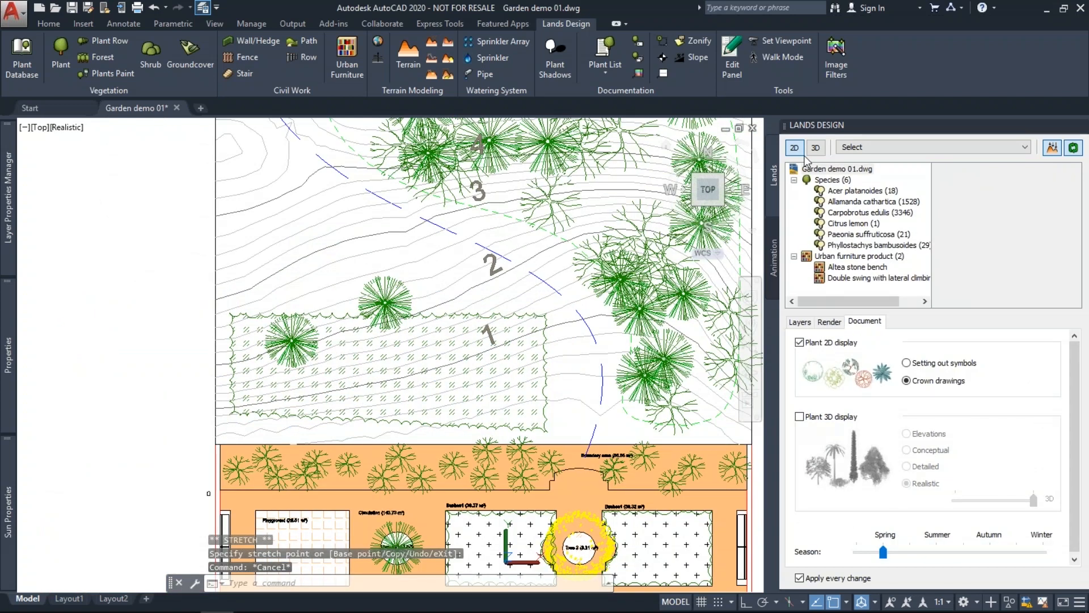
left_click(815, 147)
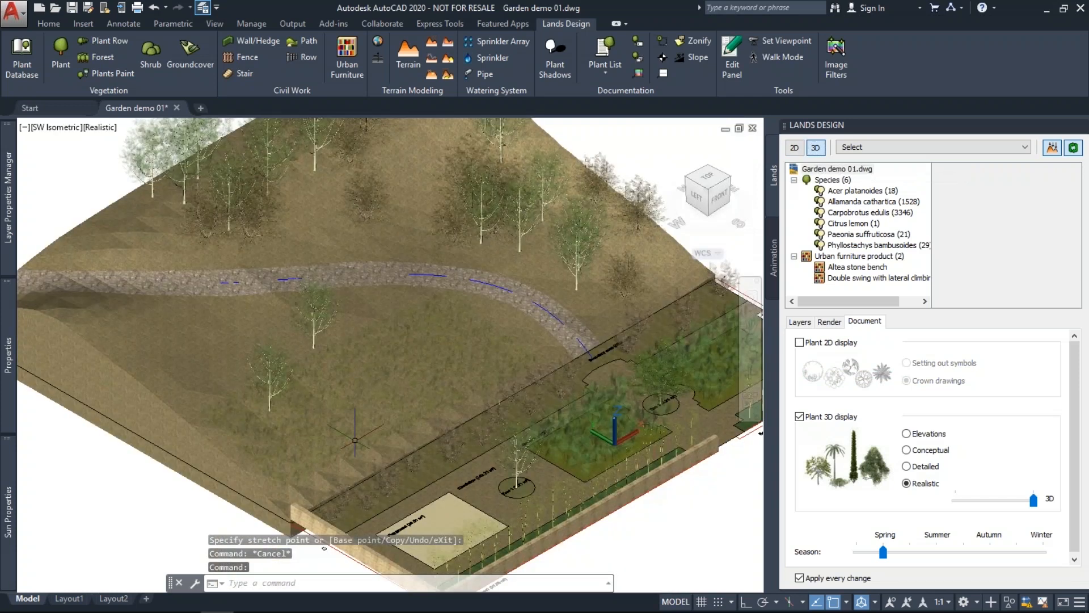
scroll(354, 440, "up", 3)
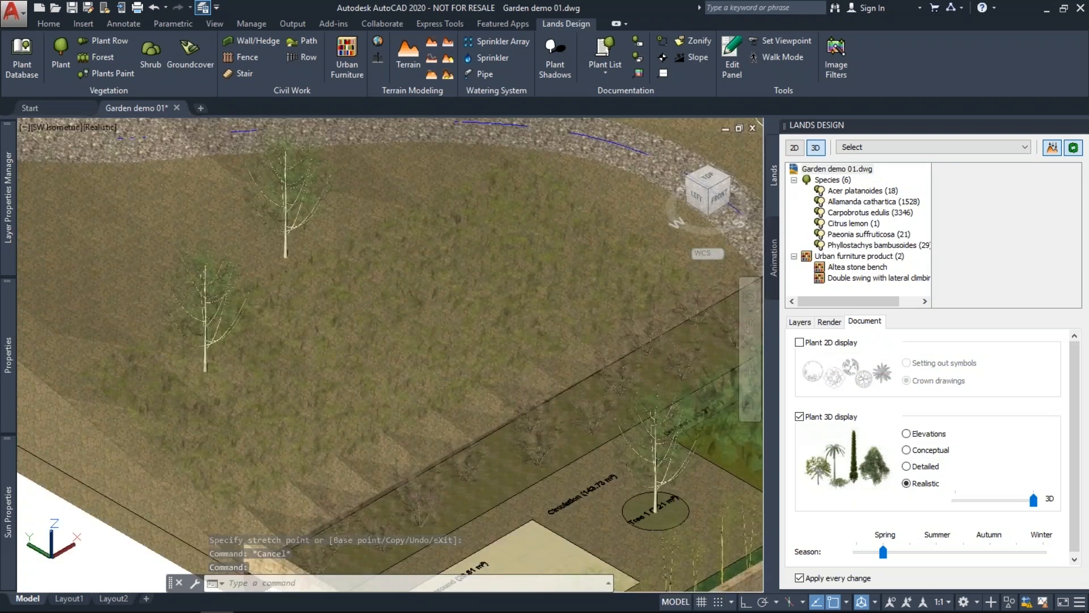
left_click(371, 400)
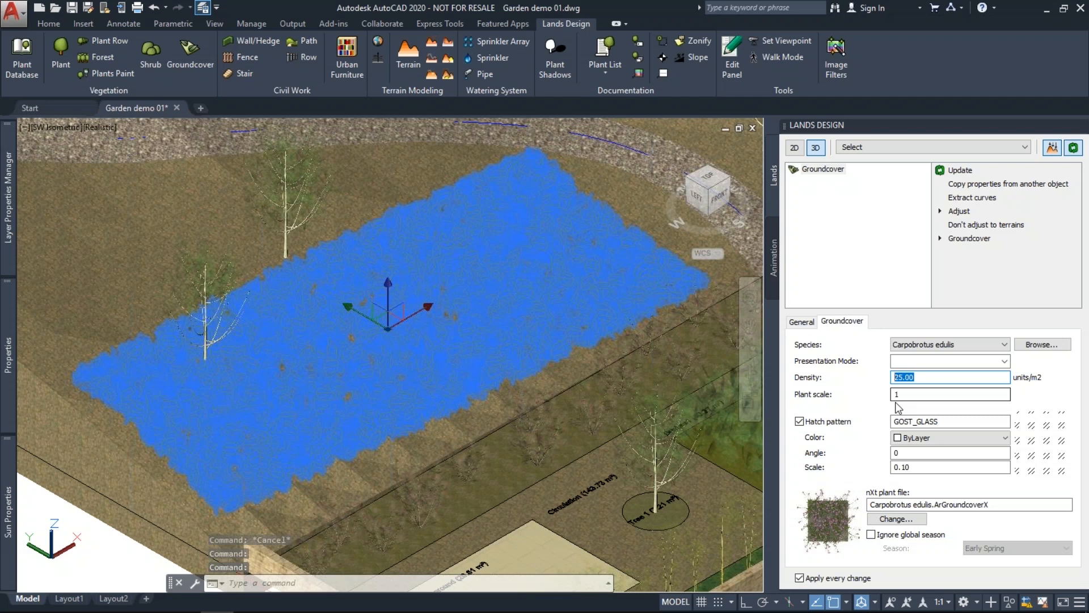
key("Escape")
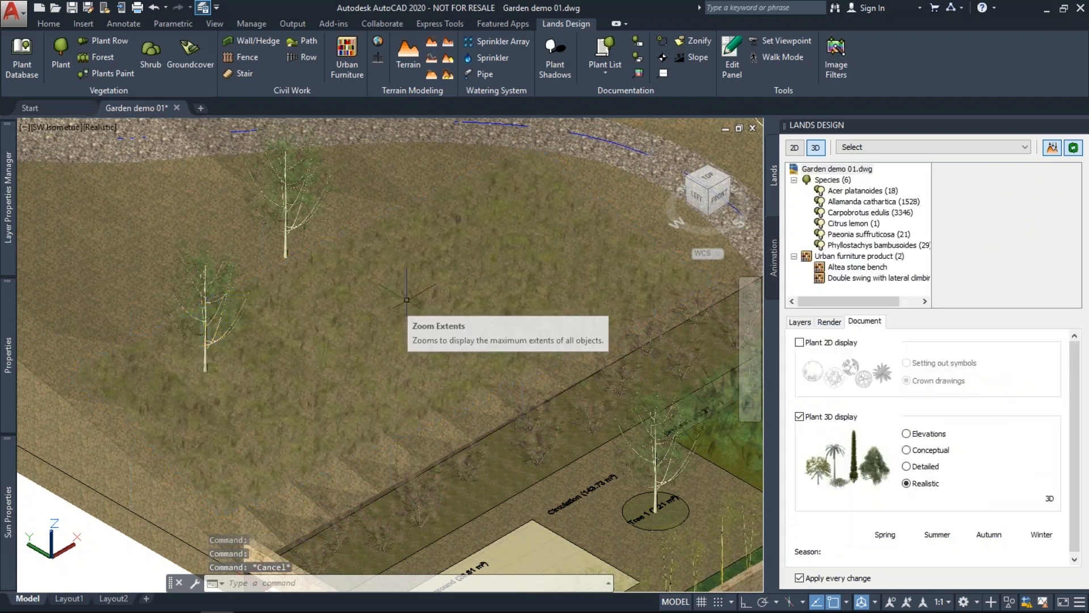
scroll(407, 299, "down", 4)
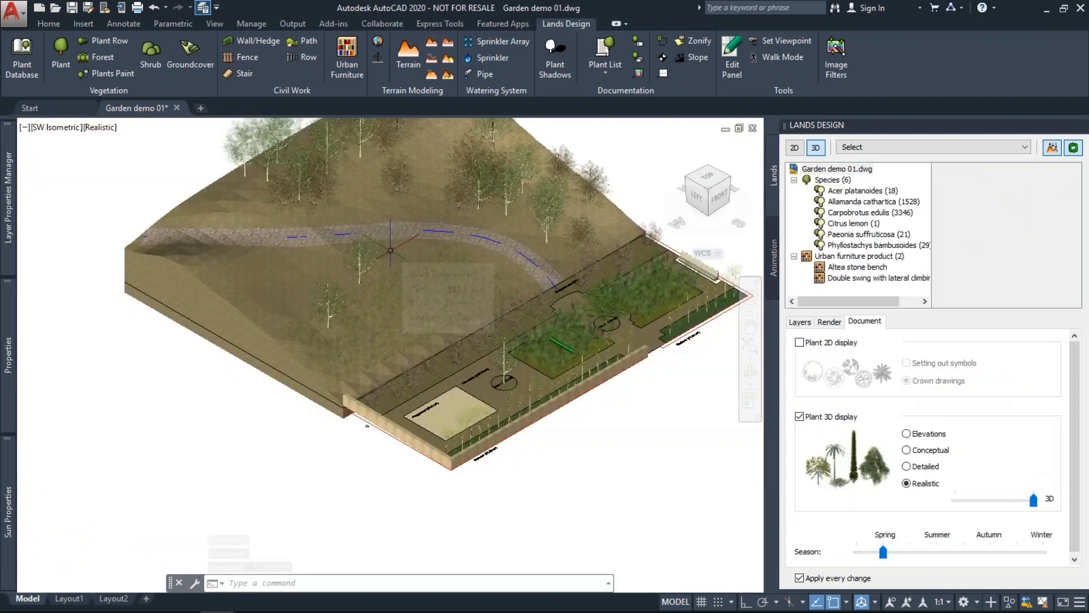
scroll(390, 249, "up", 3)
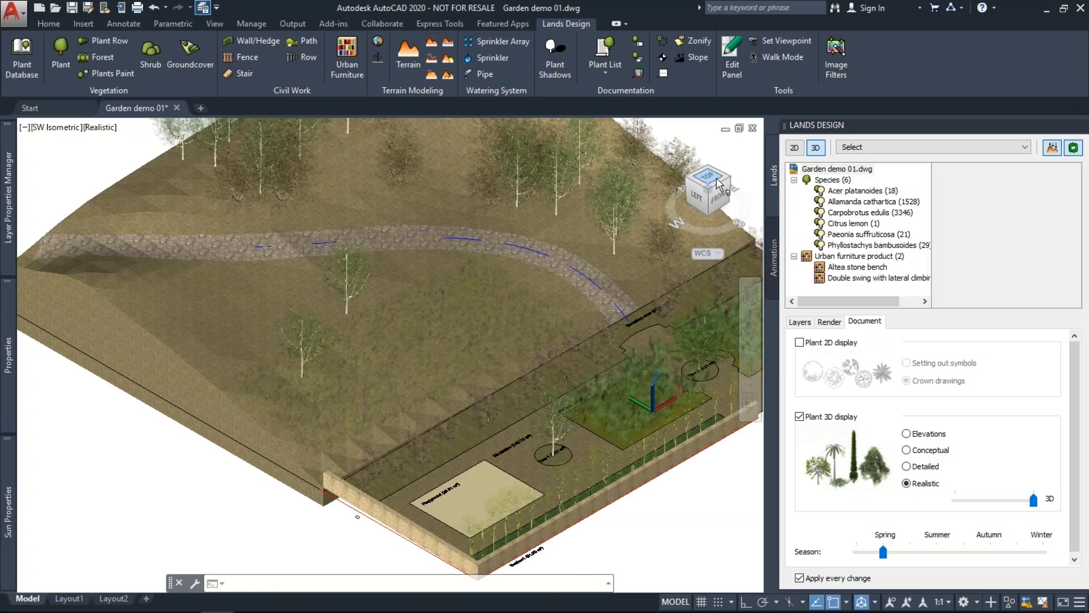
left_click_drag(718, 183, 775, 169)
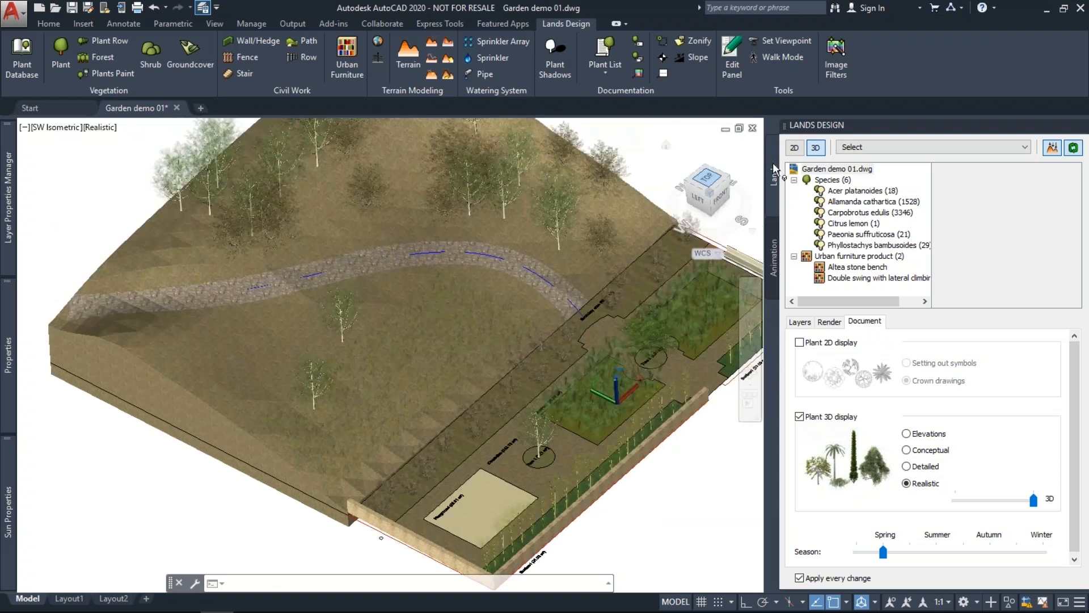
left_click(795, 148)
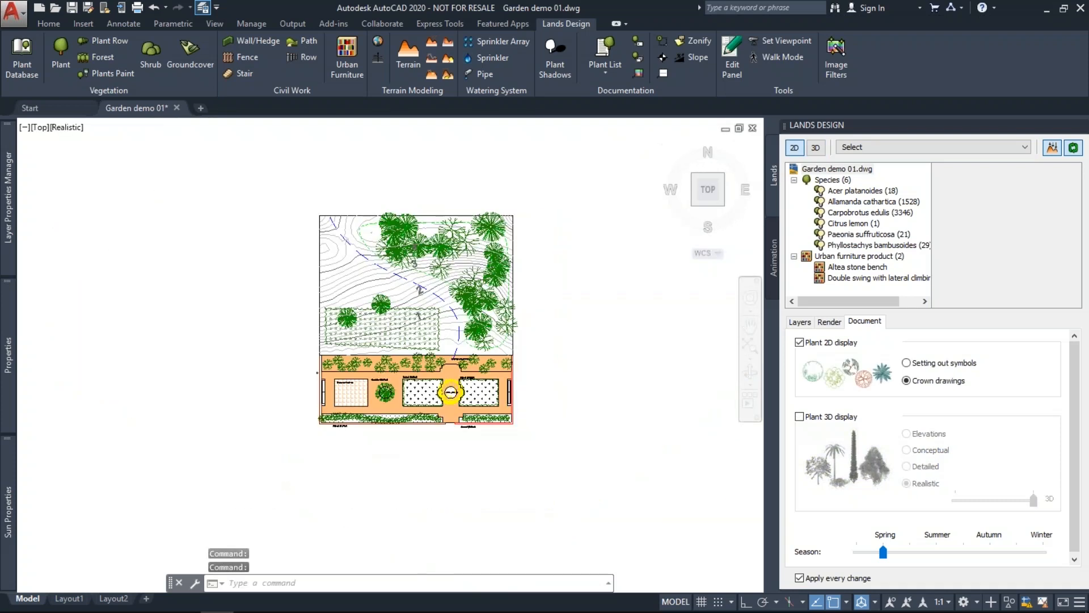
Inspect the existing wall below the left bushes.
scroll(463, 392, "up", 3)
scroll(464, 420, "up", 3)
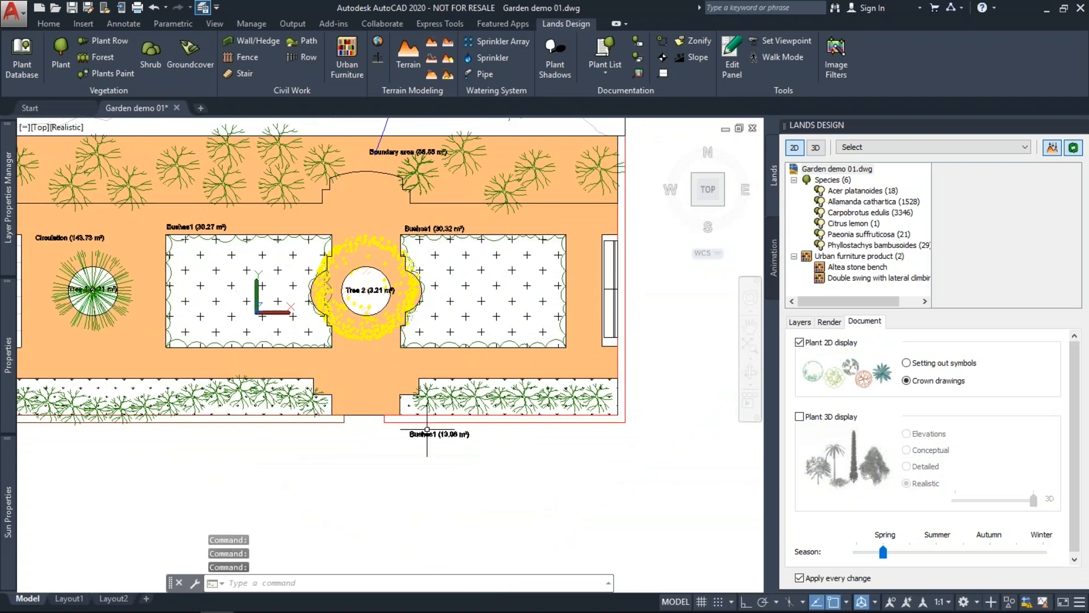
scroll(411, 427, "up", 2)
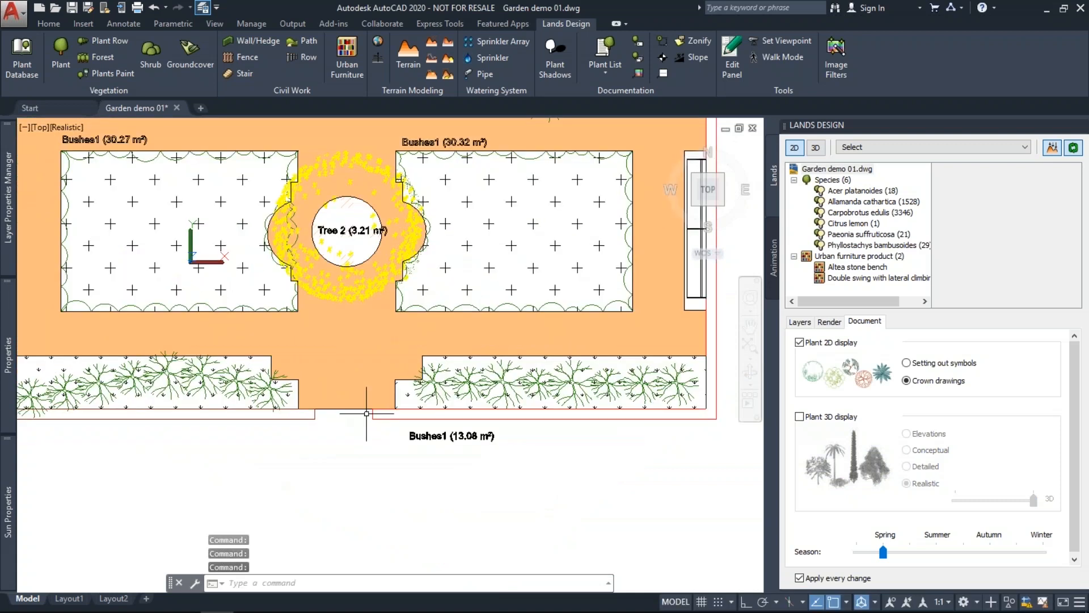
left_click(308, 421)
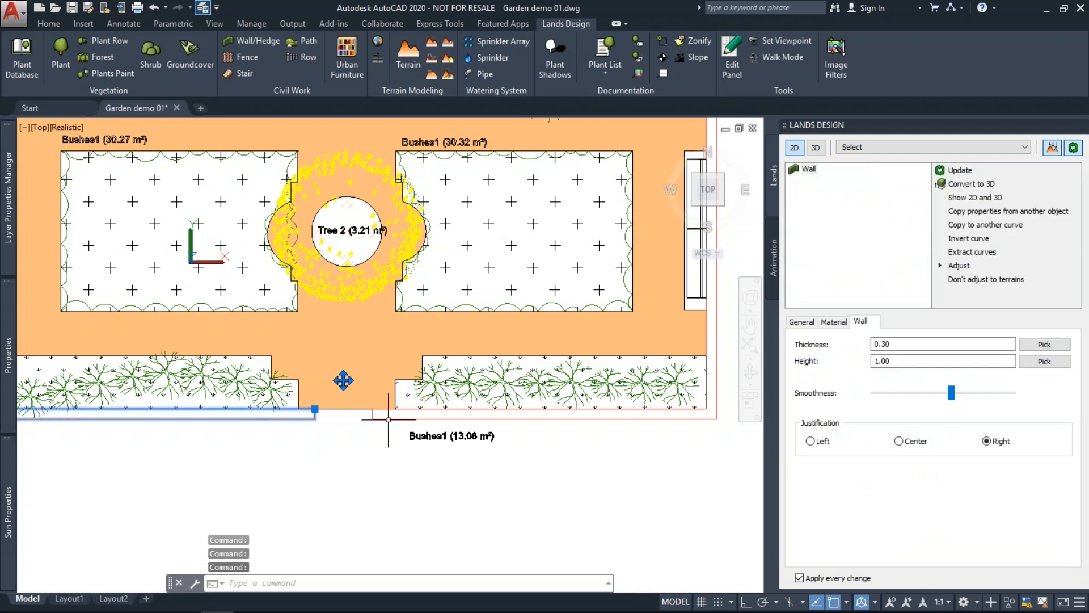
key("Escape")
key("Escape")
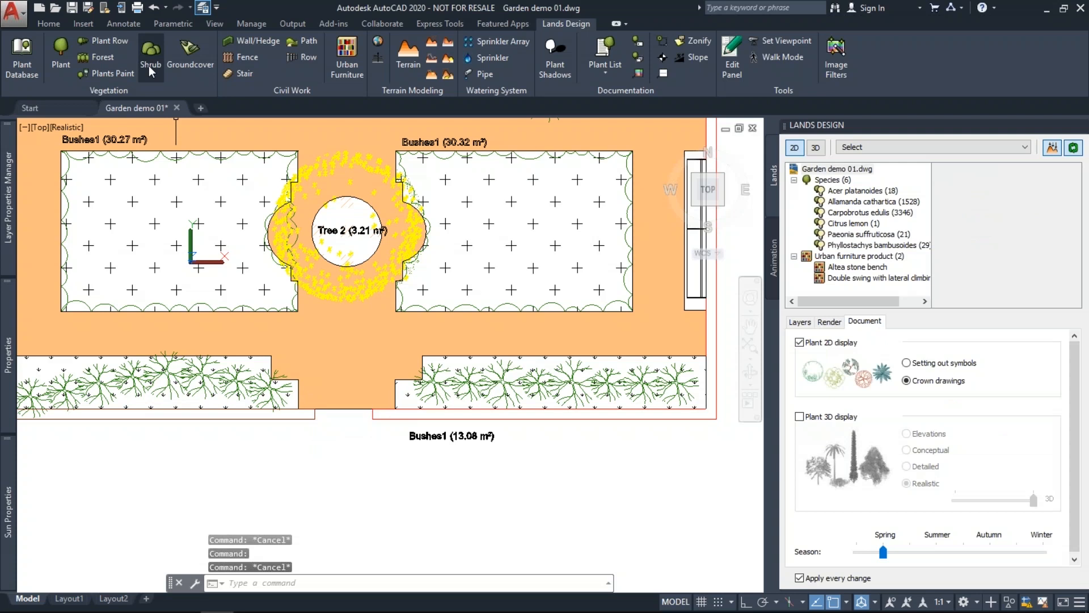
Configure a 0.30-thick, 2.00-high left-justified stone wall traced as a polyline.
left_click(251, 42)
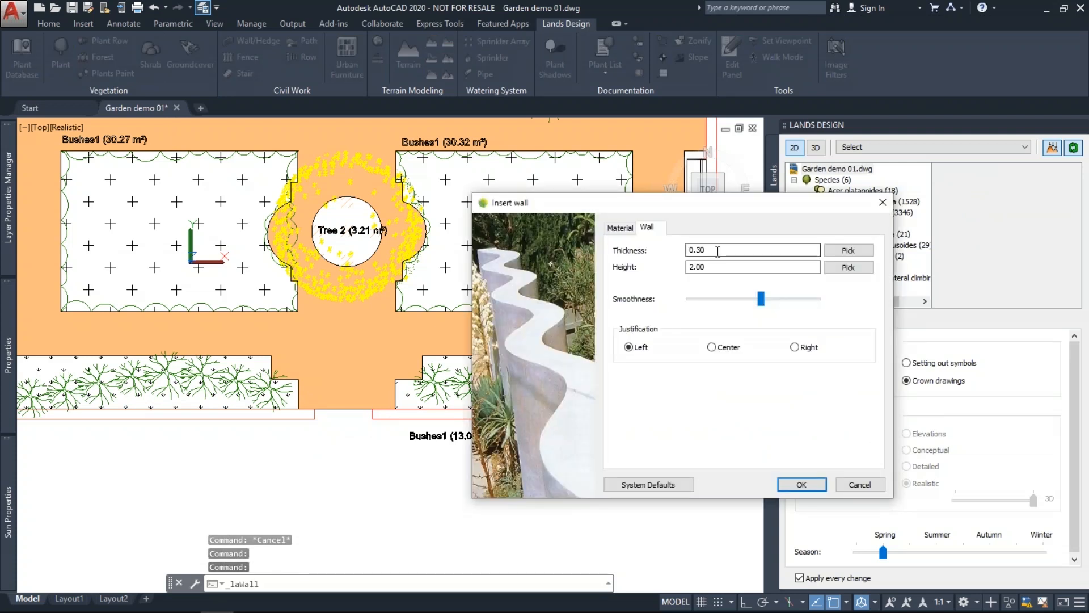
left_click_drag(718, 251, 684, 264)
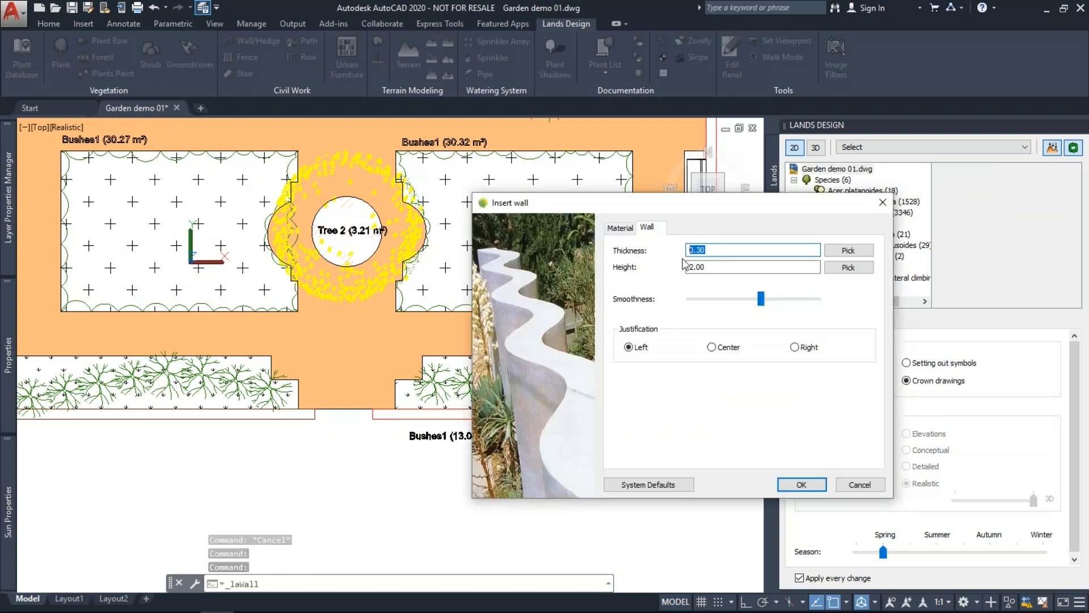
left_click(620, 227)
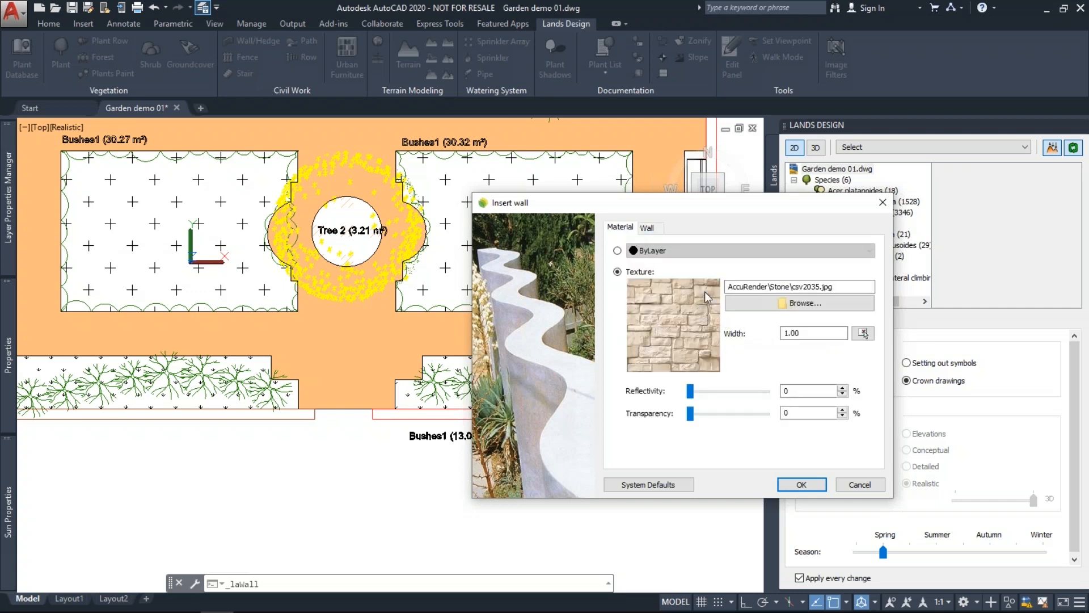
left_click(658, 227)
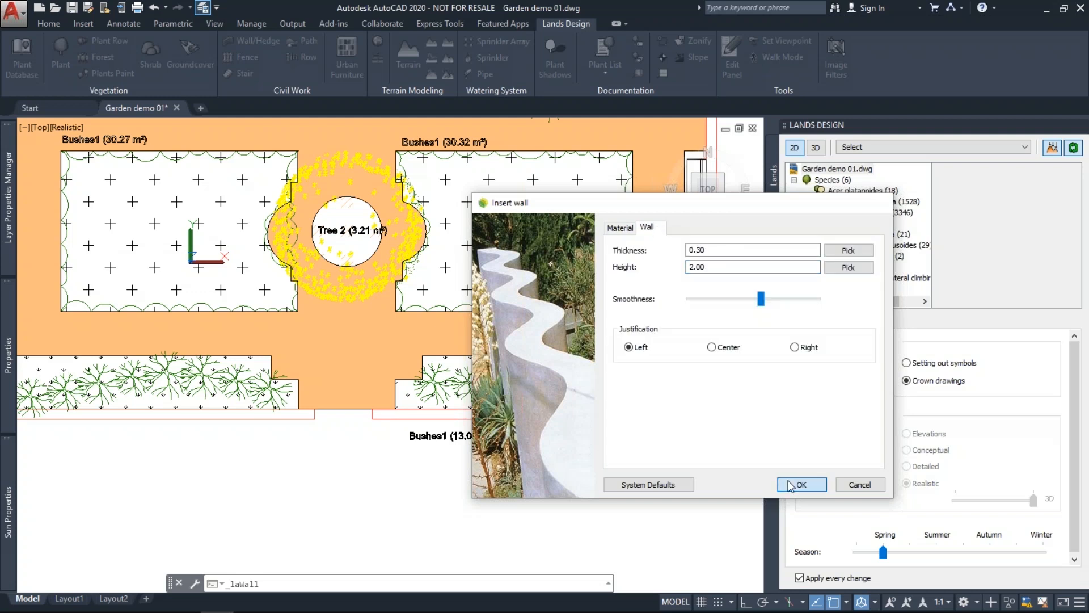
left_click(792, 486)
left_click(386, 584)
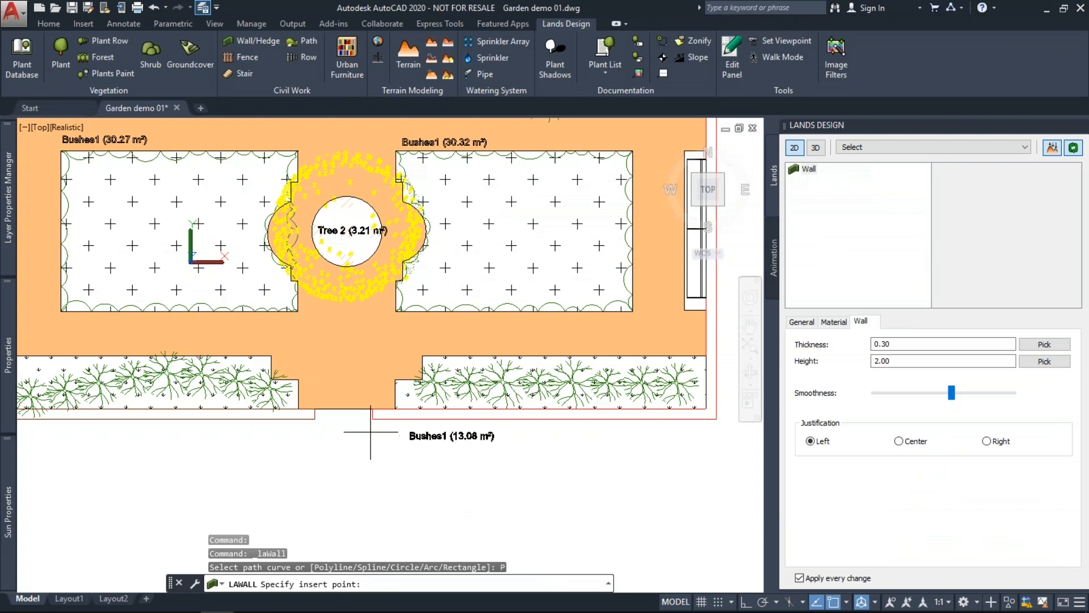
Trace the stone wall from the path corner to the lower-right corner.
left_click(377, 407)
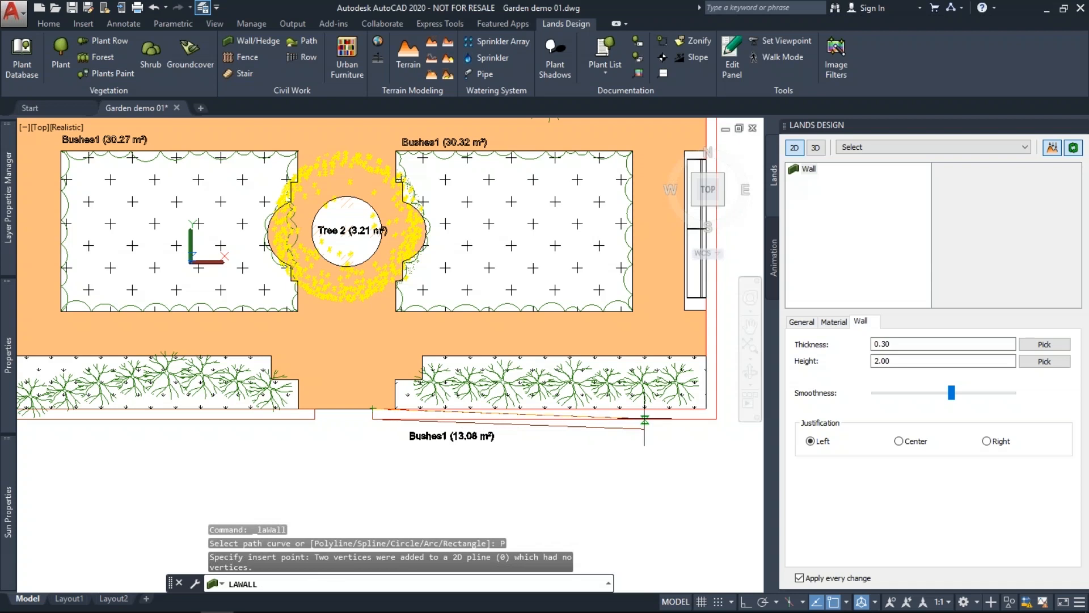
left_click(707, 408)
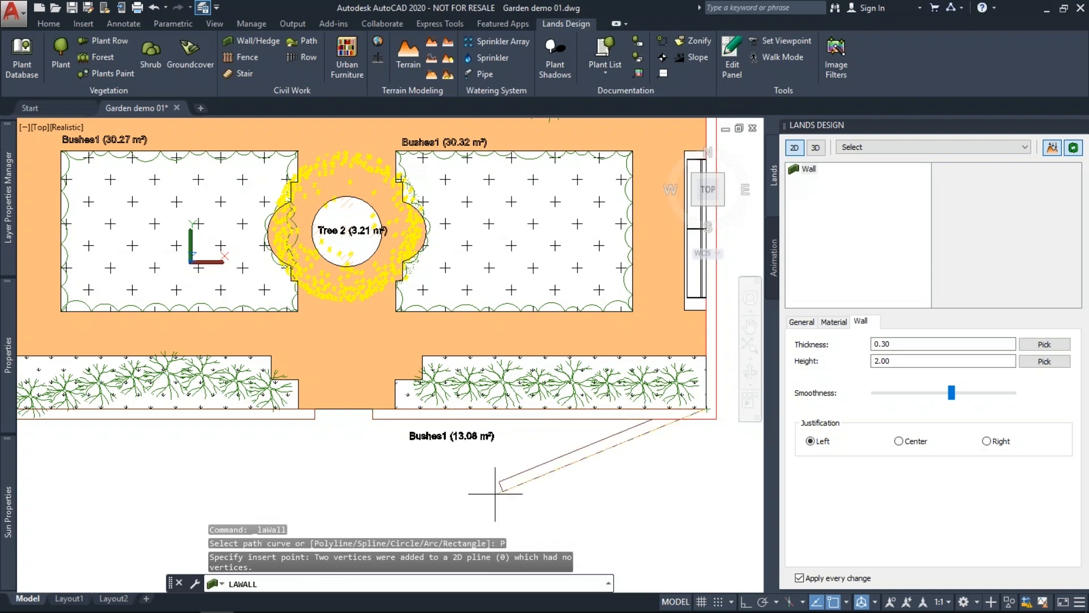
scroll(490, 497, "down", 4)
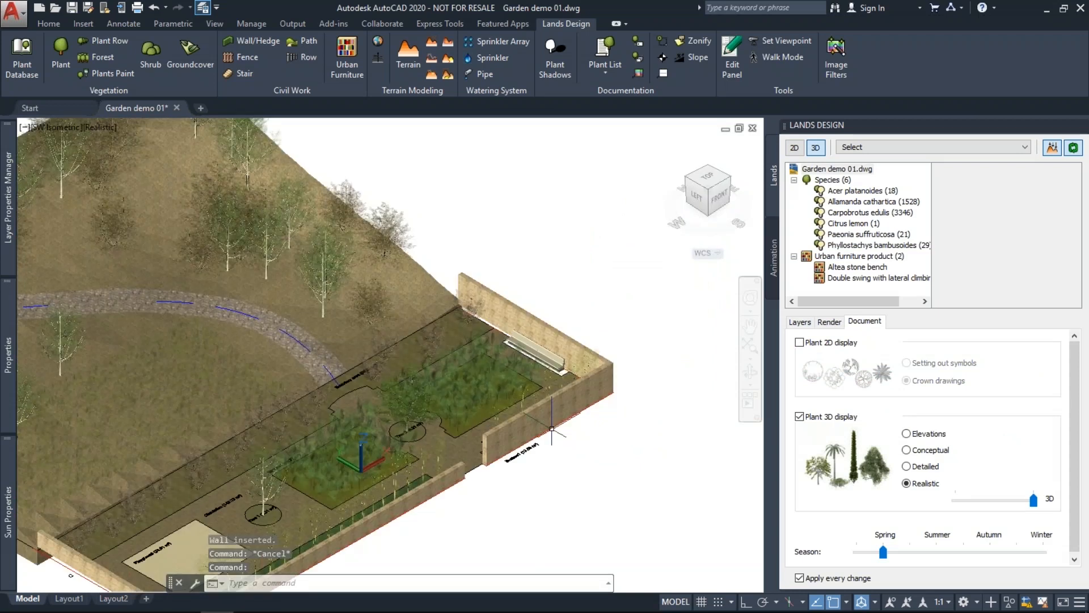
Switch the 1.00 m brick wall's justification from Right to Left, moving it across its edge.
scroll(551, 429, "up", 4)
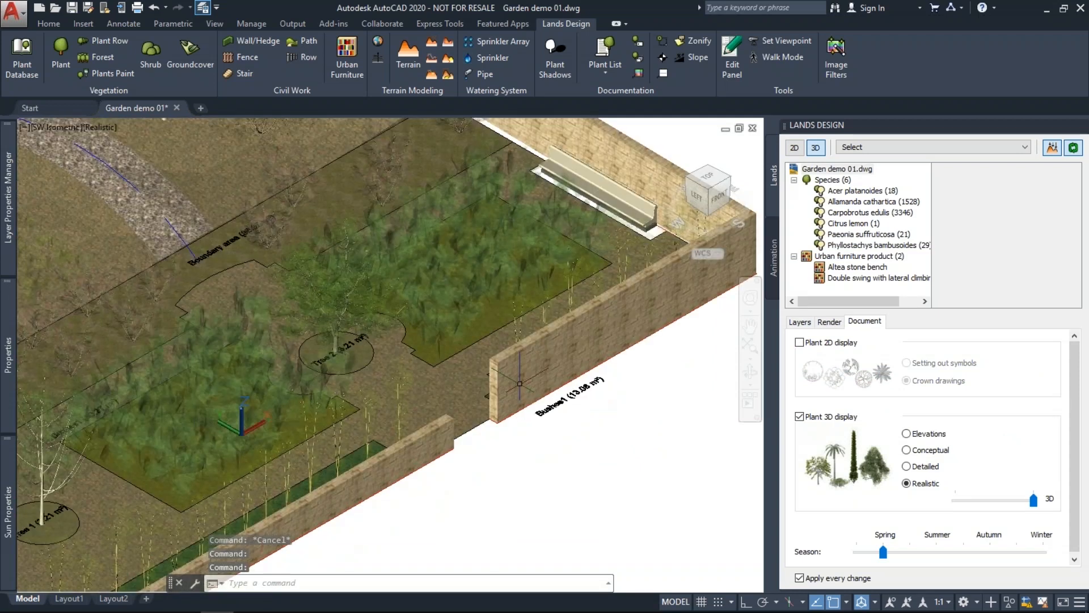
left_click(520, 384)
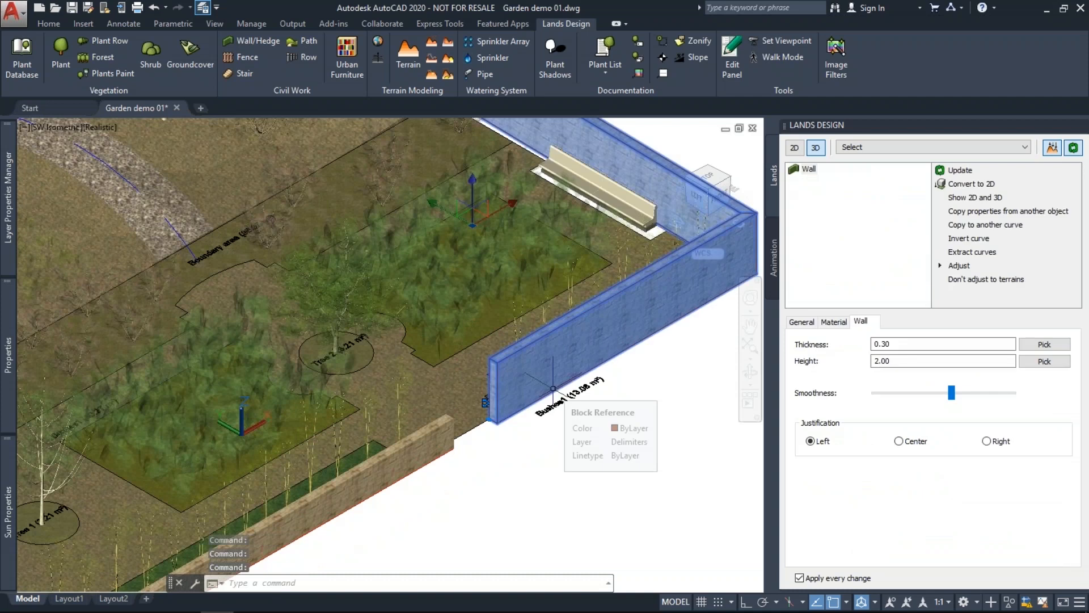
left_click(972, 214)
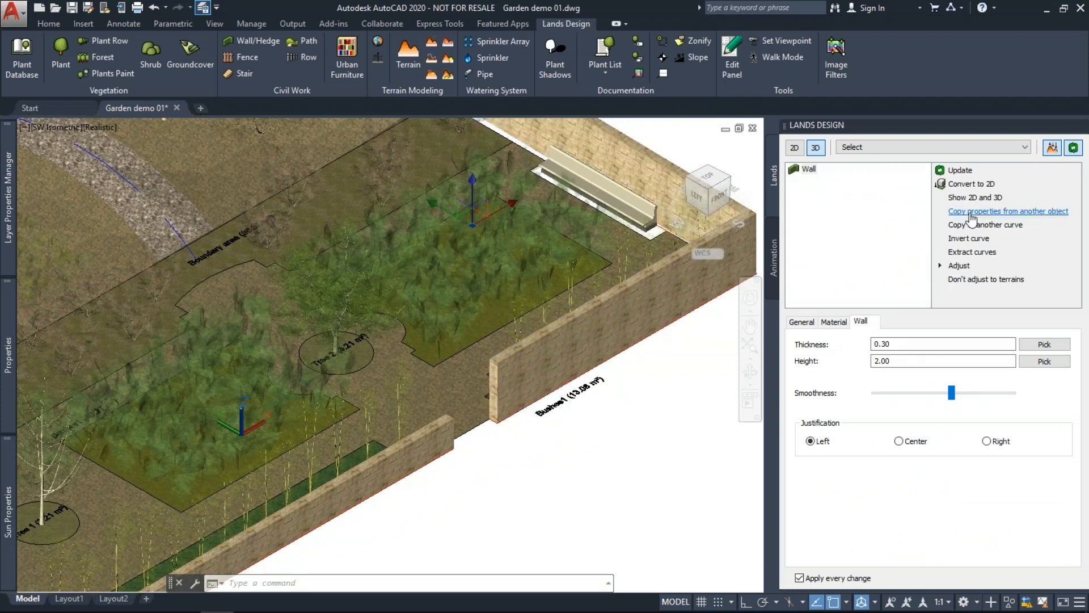
left_click(971, 212)
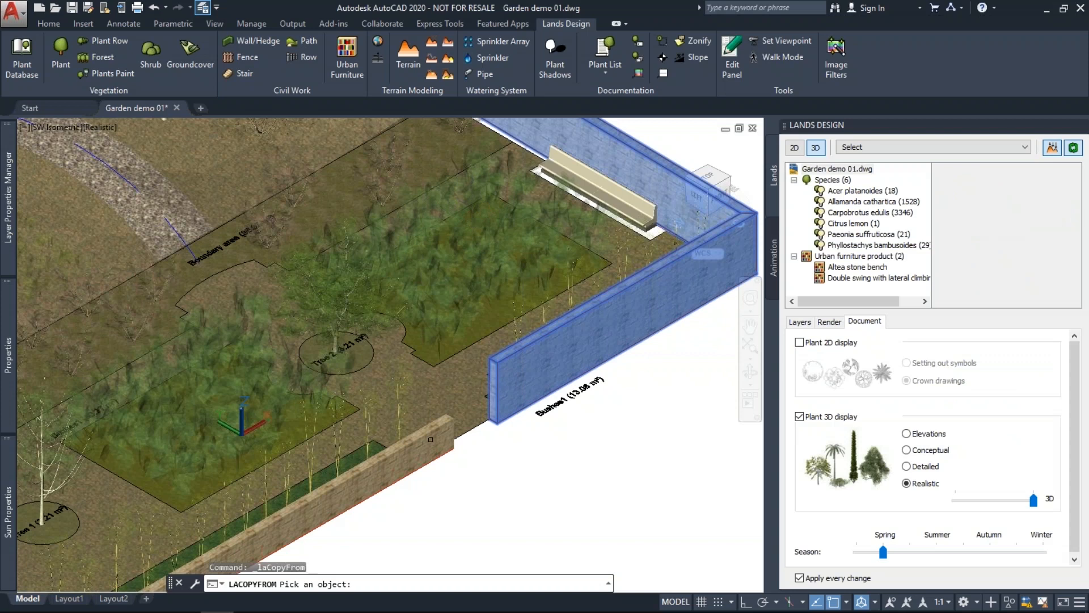
key("Escape")
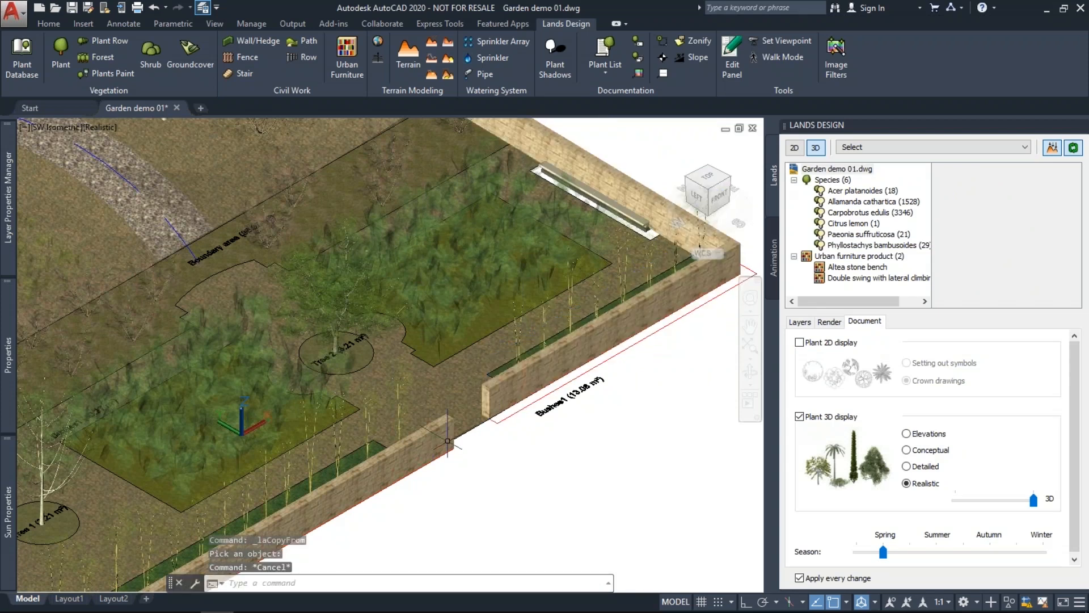
scroll(523, 411, "up", 2)
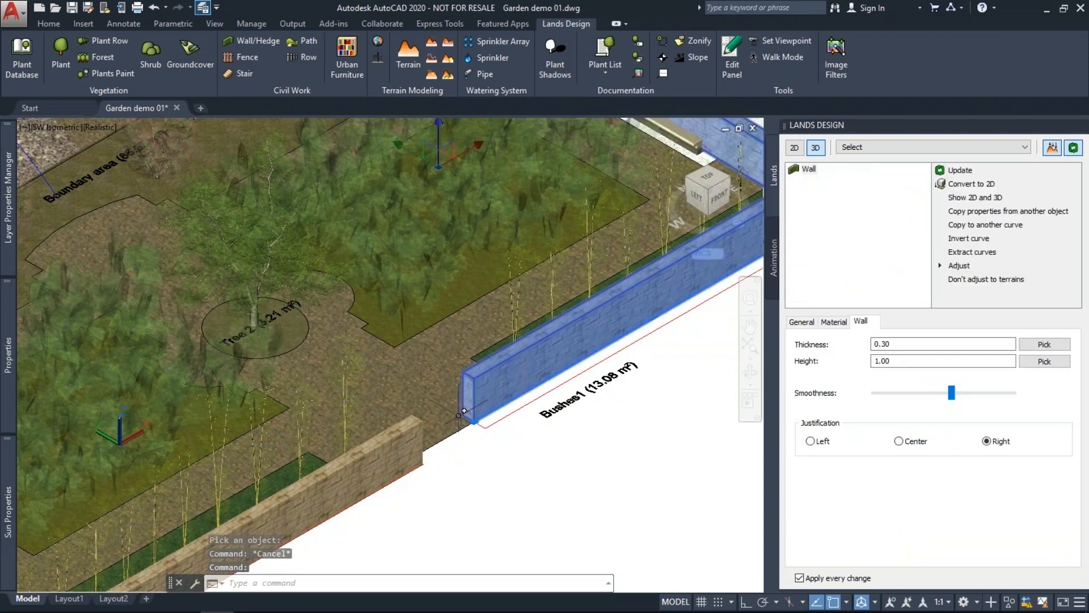
left_click(811, 442)
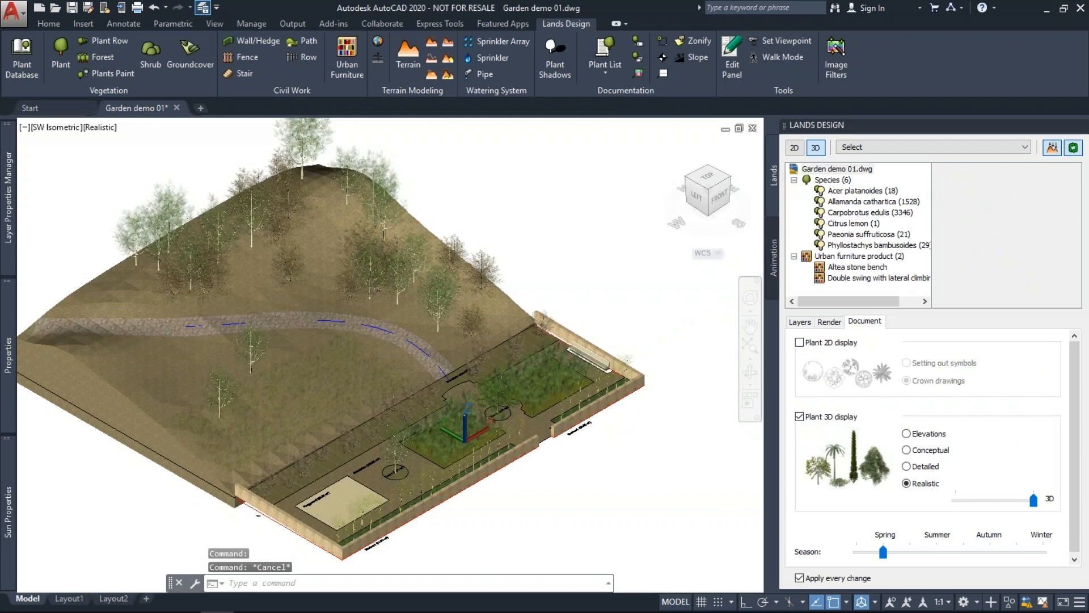
Zoom out to the whole walled garden and bring up the Urban Furniture library.
scroll(469, 524, "up", 2)
middle_click_drag(468, 524, 508, 489)
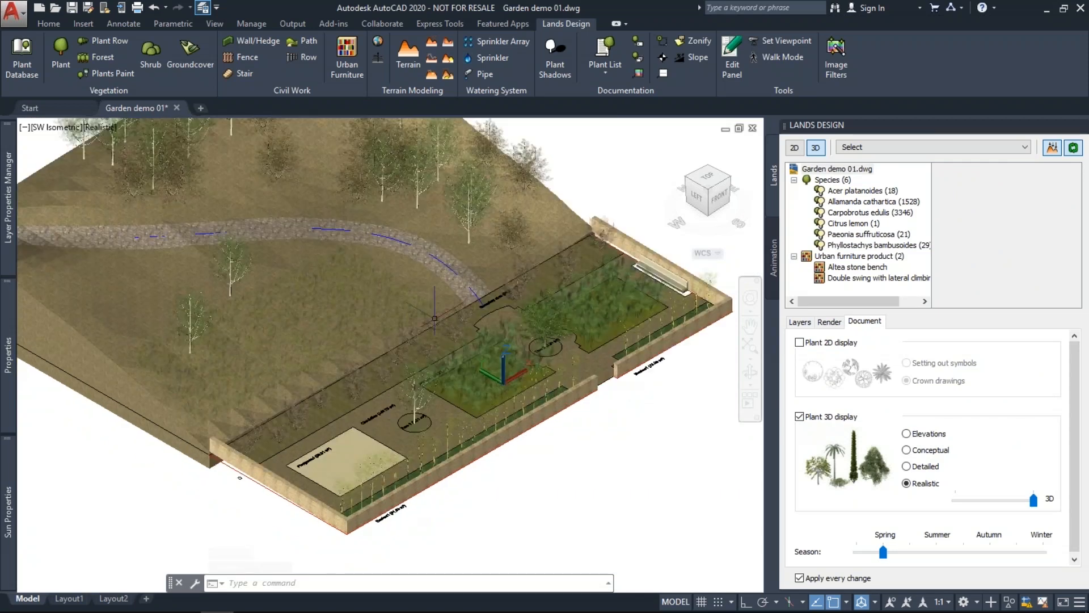
left_click(347, 60)
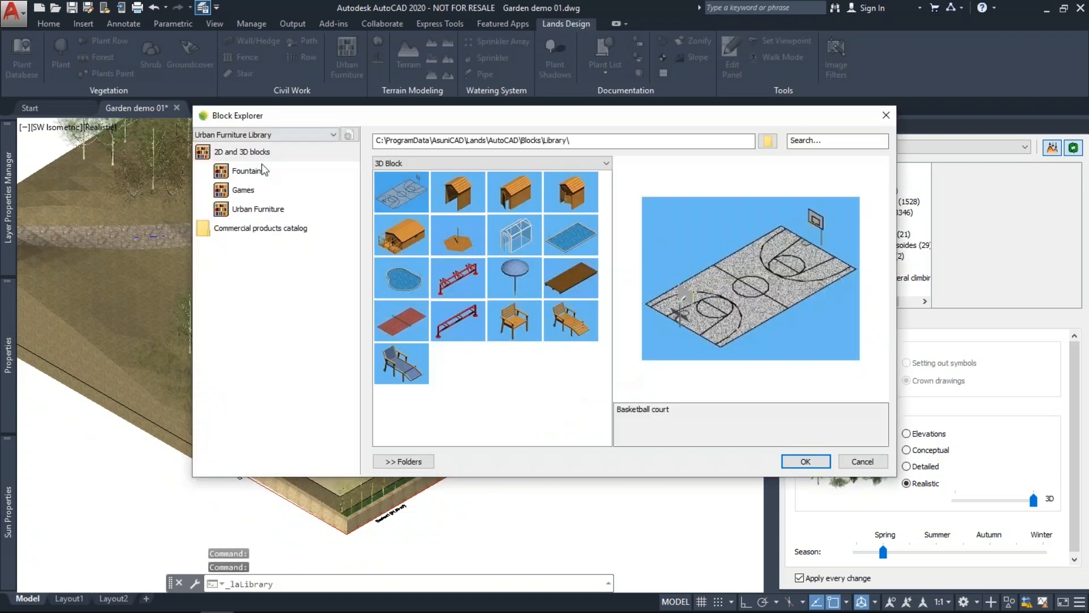
Browse the library folders and insert the double swing with lateral climbing frame from Games.
left_click(255, 170)
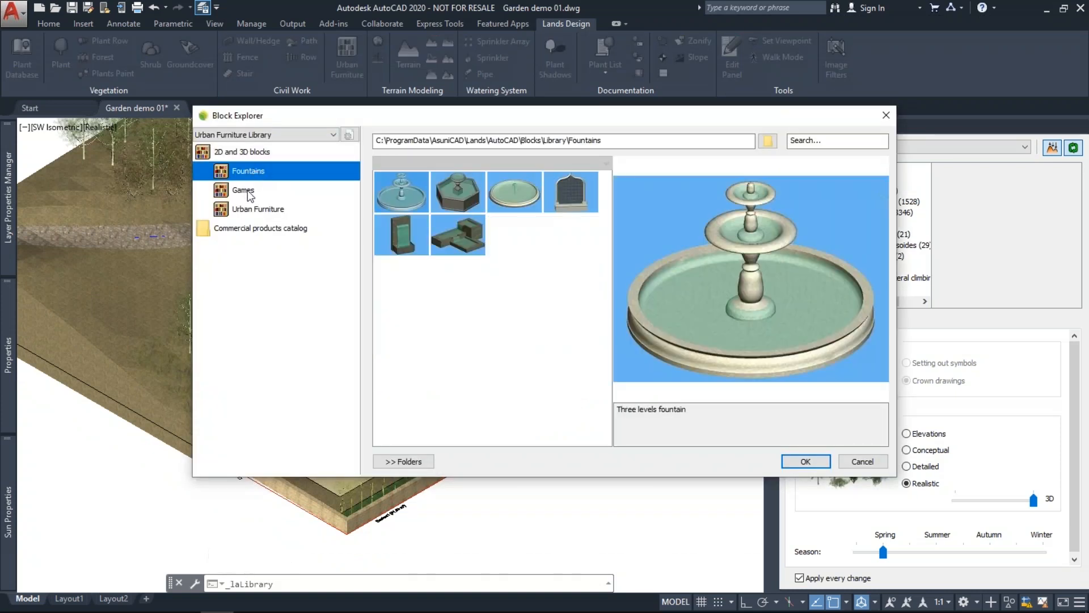
left_click(248, 191)
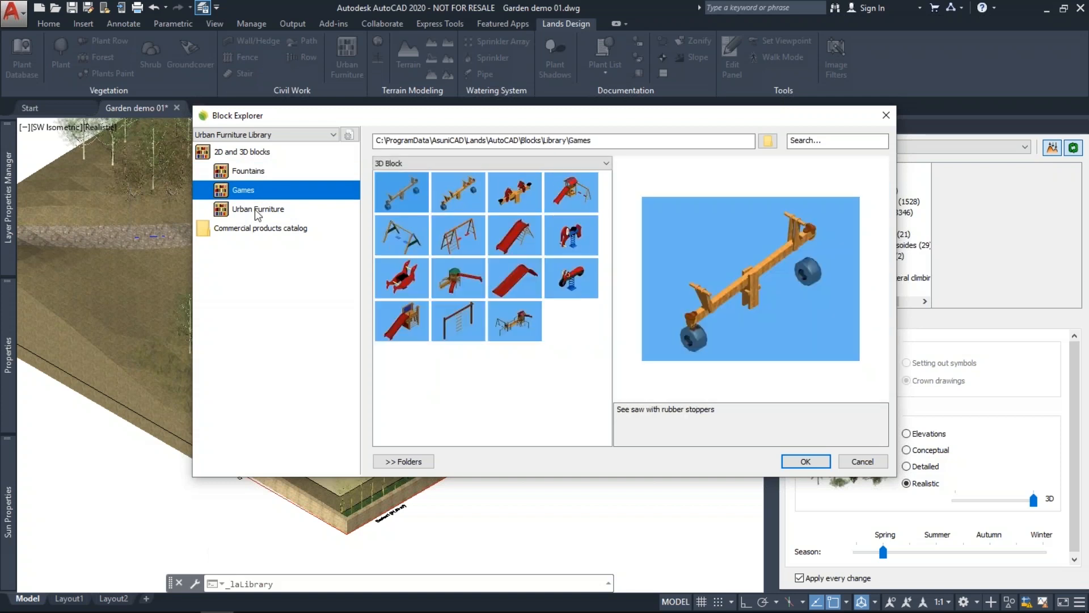
left_click(254, 210)
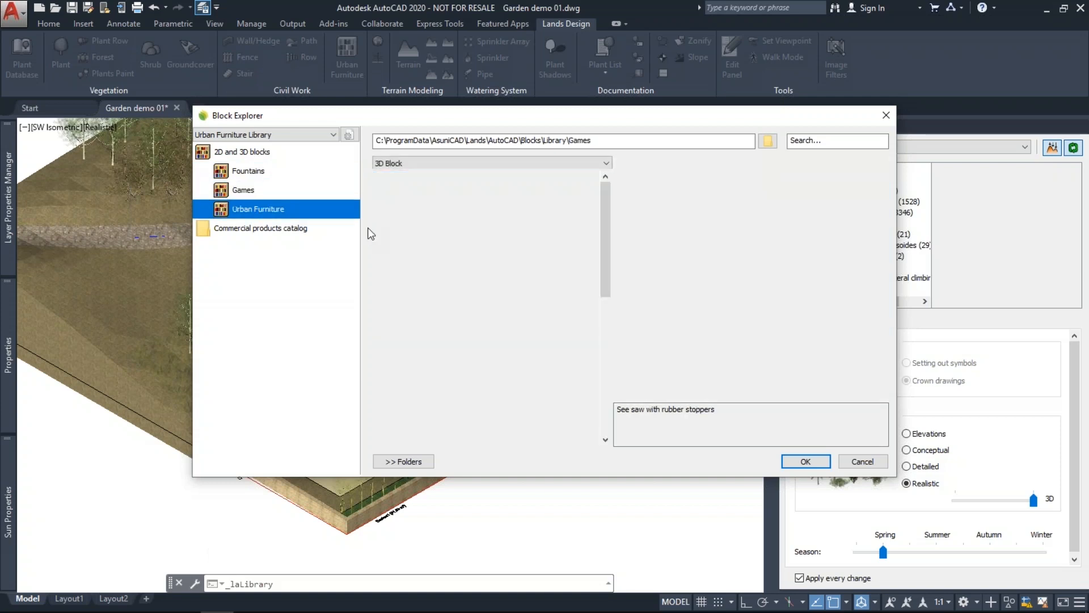
left_click_drag(608, 252, 613, 286)
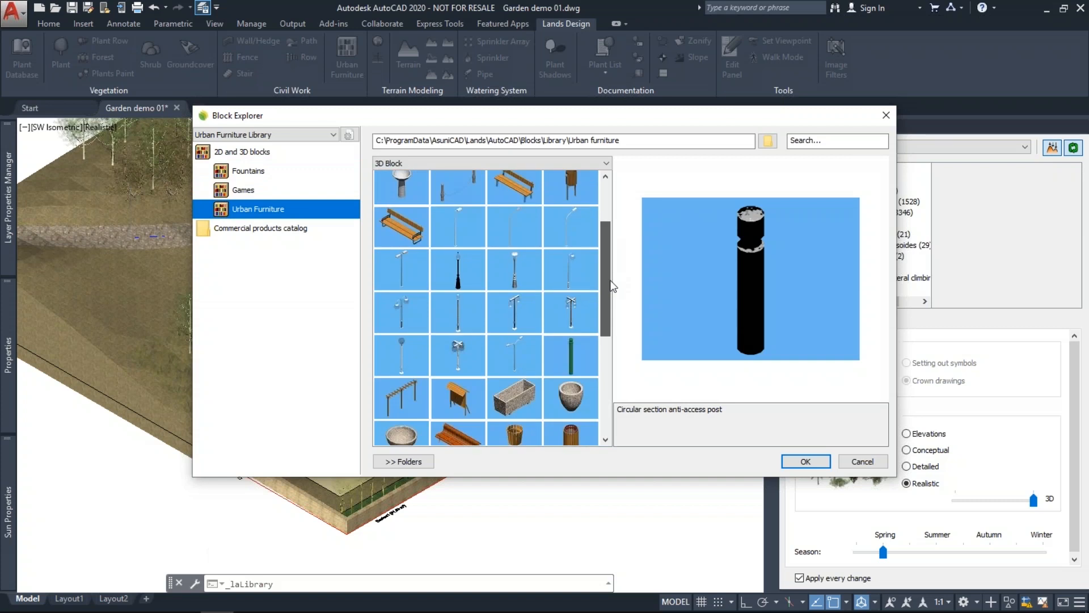
left_click(239, 230)
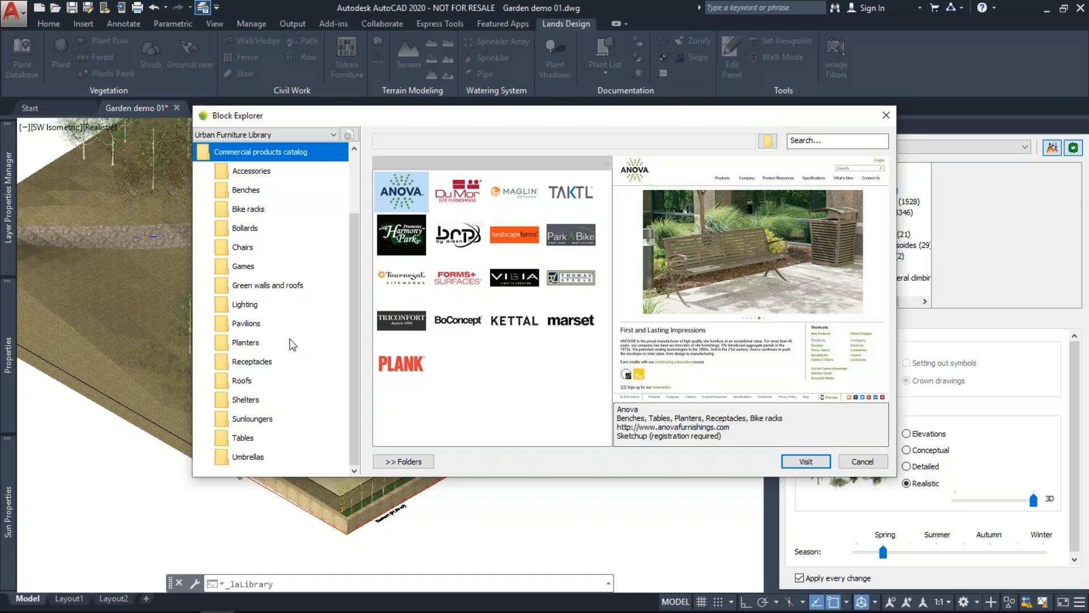
left_click_drag(354, 367, 354, 309)
left_click(243, 193)
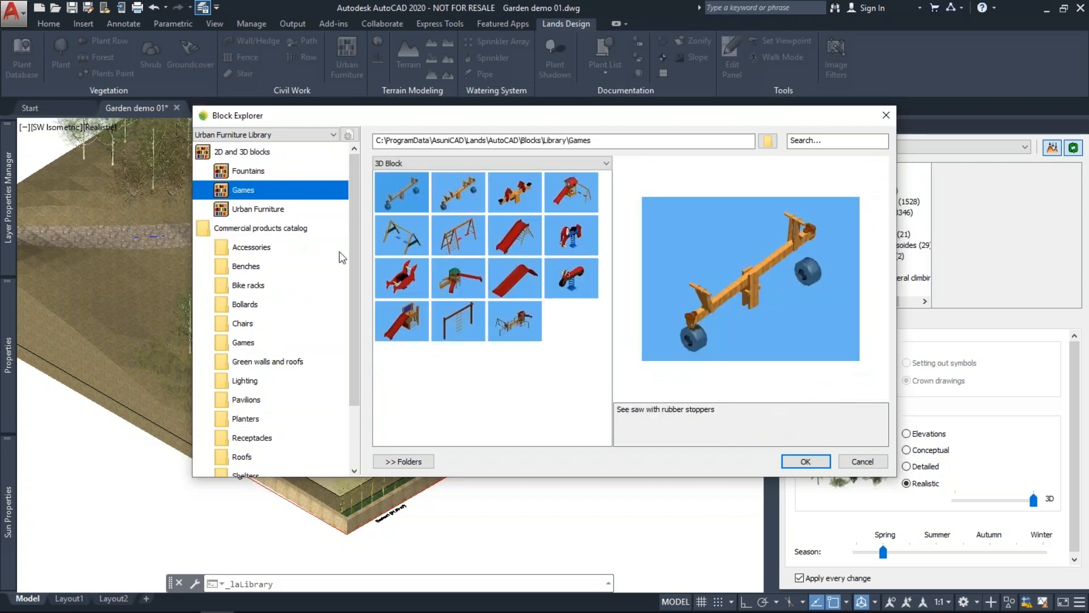
left_click(445, 241)
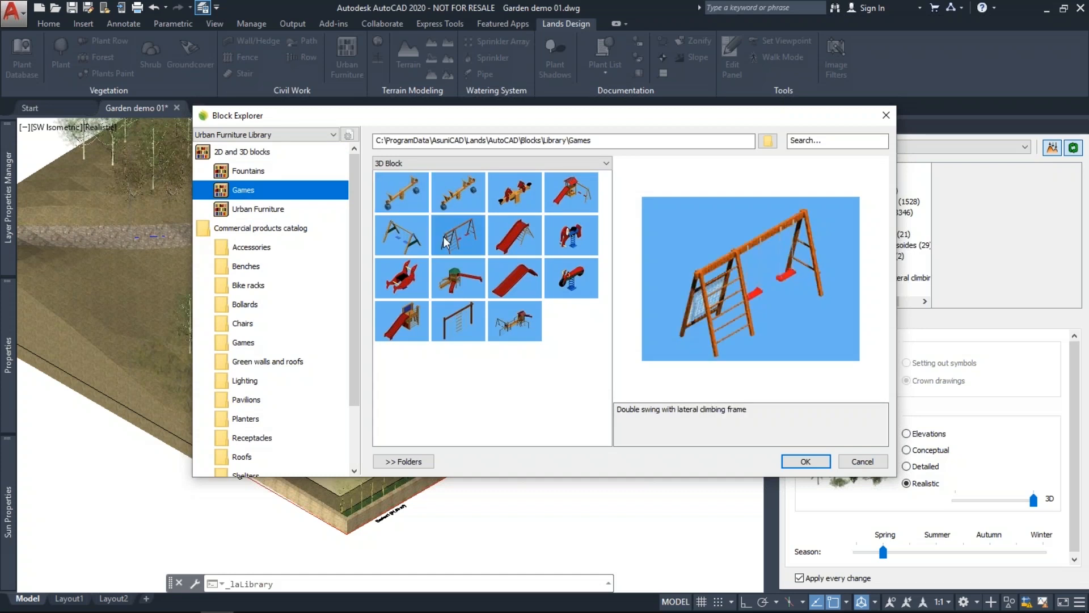
left_click(804, 461)
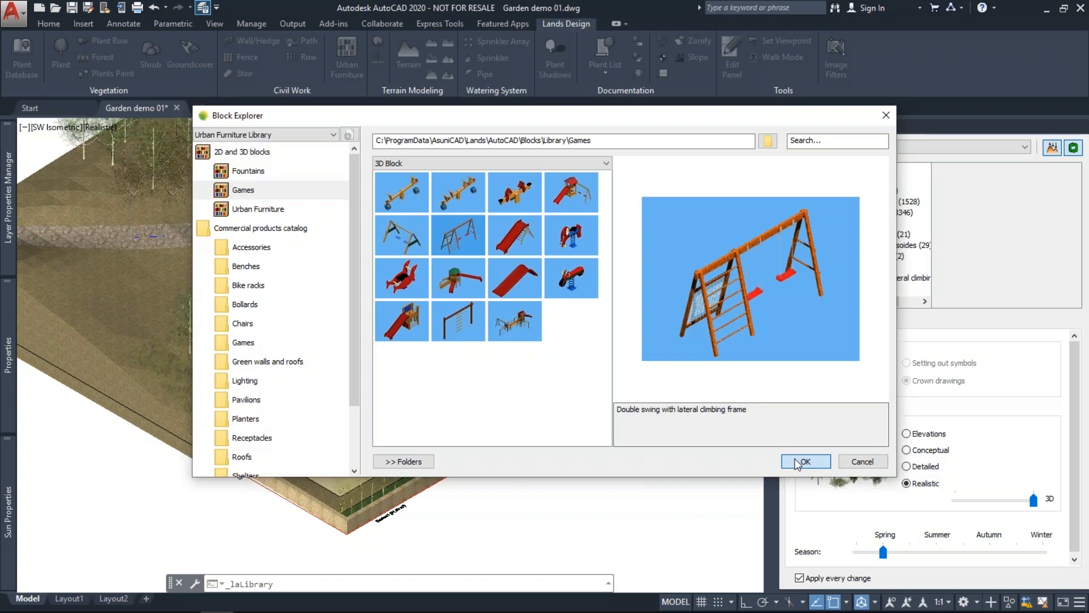
left_click(795, 459)
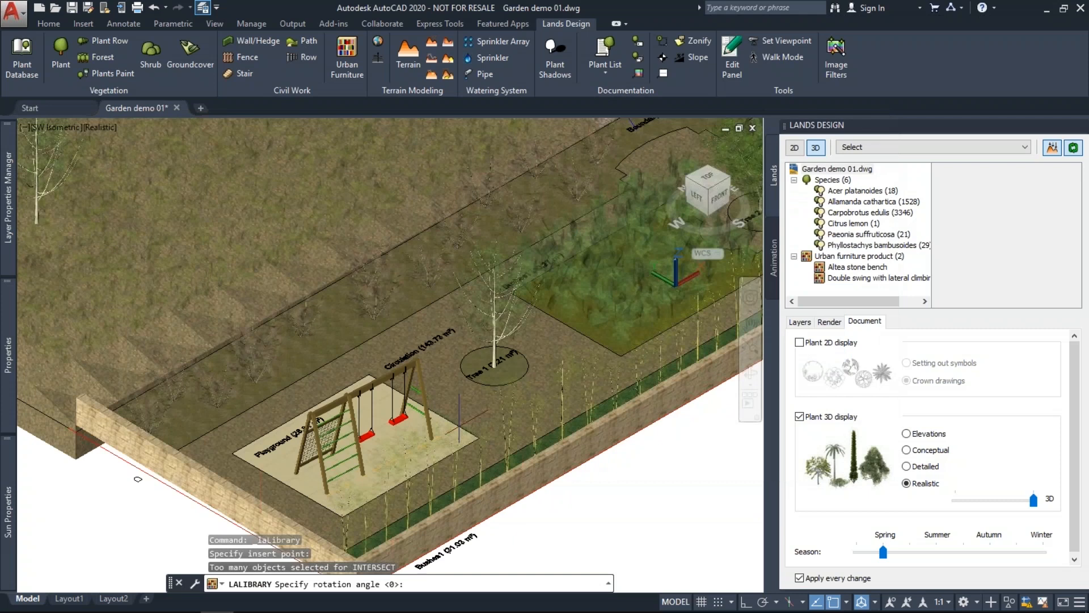
End the swing placement and return to a zoomed-out Top plan view of the garden.
key("Escape")
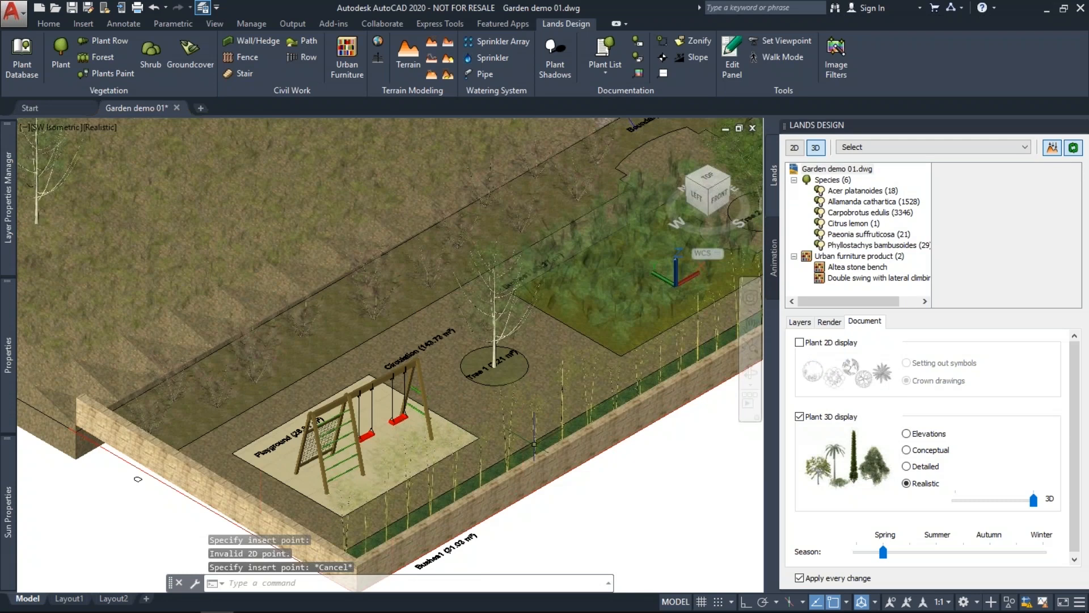
scroll(363, 391, "down", 2)
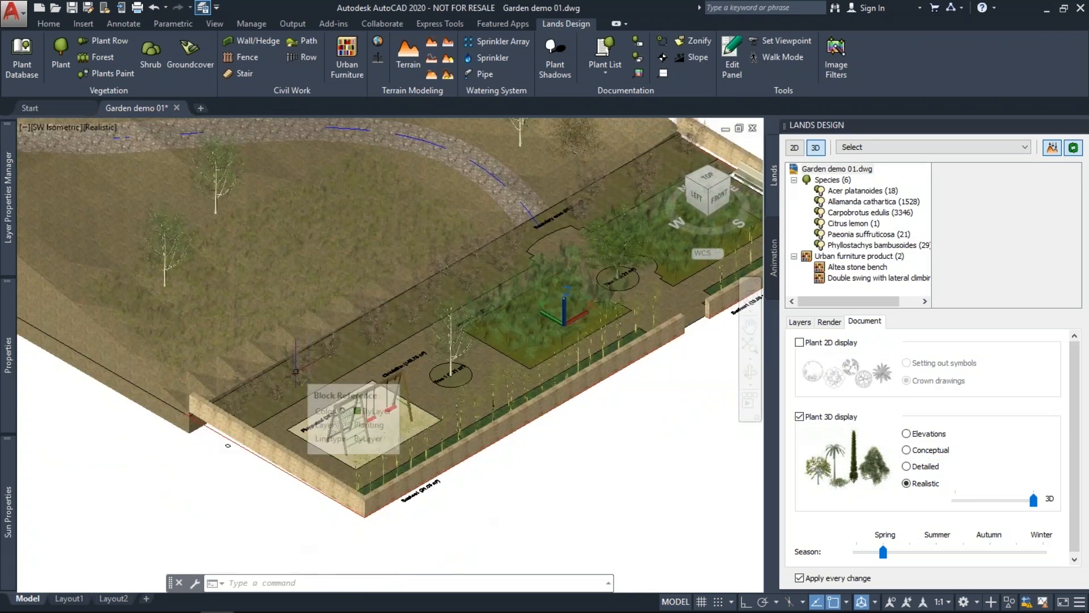
scroll(268, 388, "down", 2)
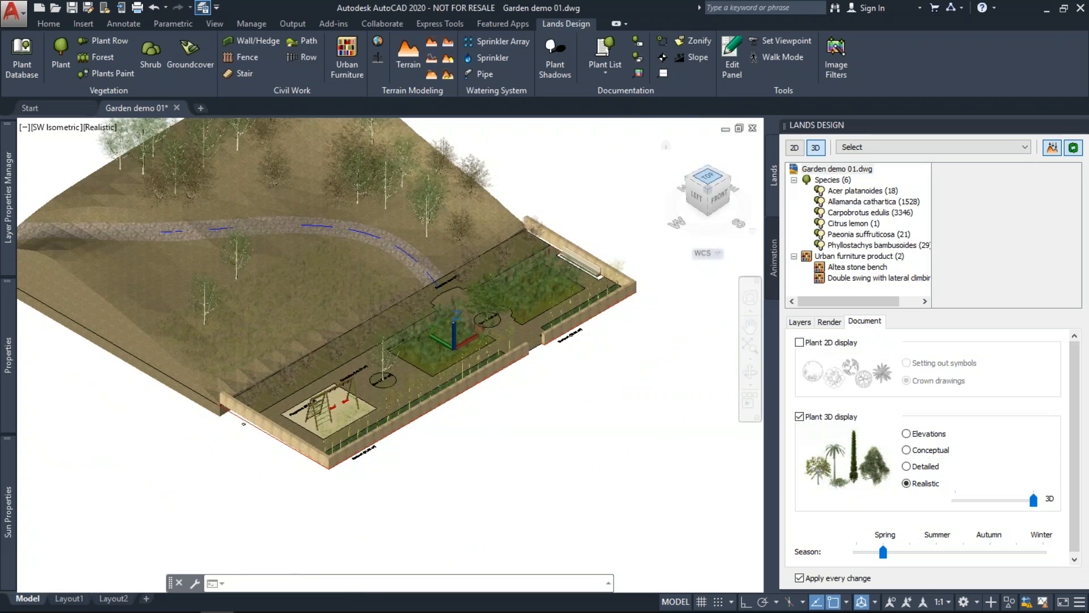
left_click(708, 177)
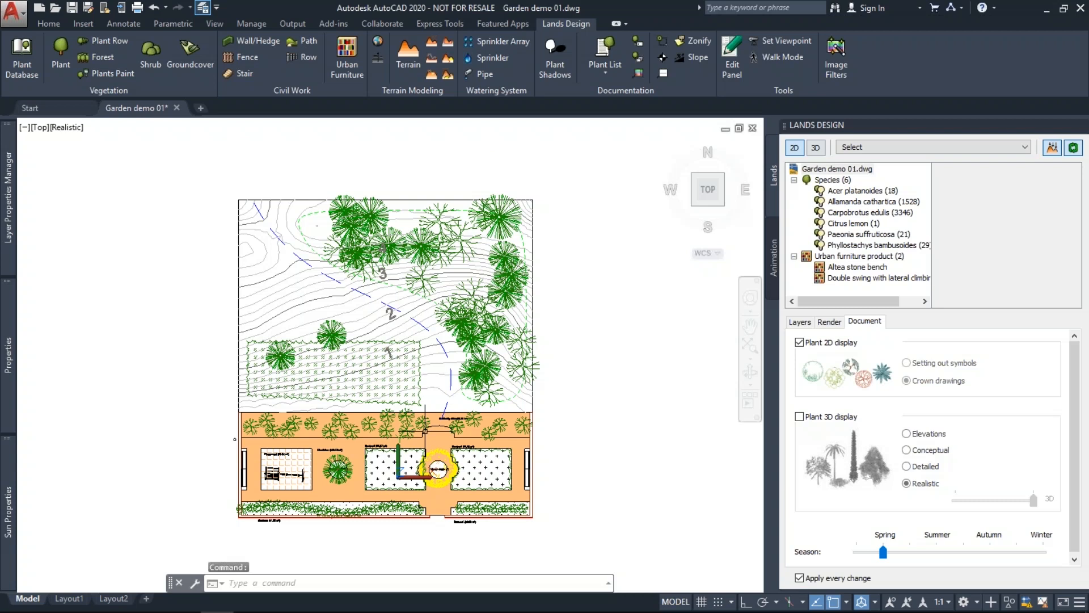
Insert the six-species Plant List table right of the garden plan and frame it in view.
scroll(425, 431, "up", 2)
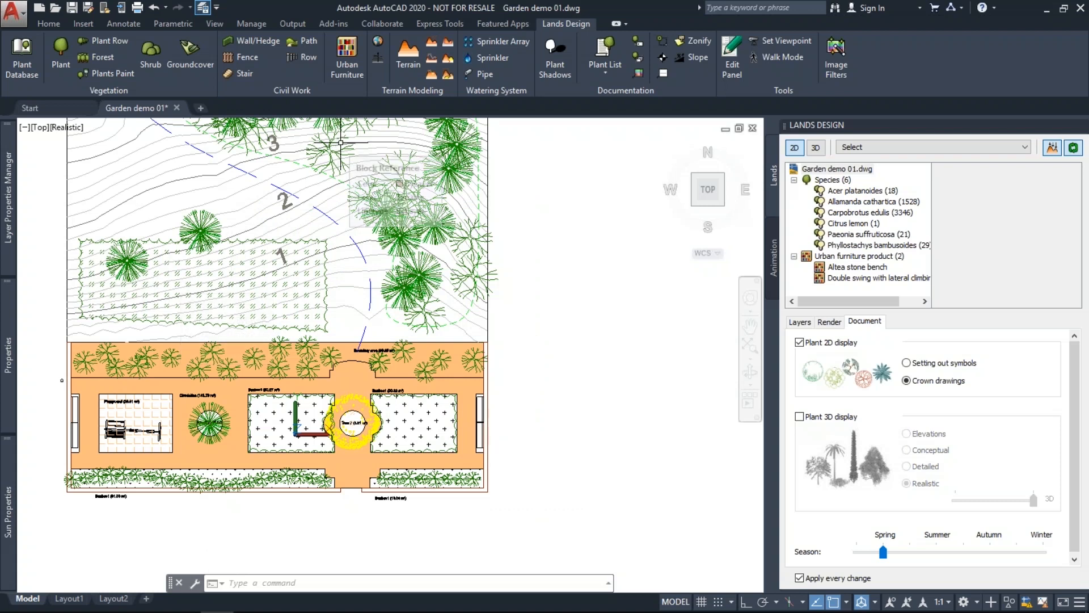
left_click(604, 78)
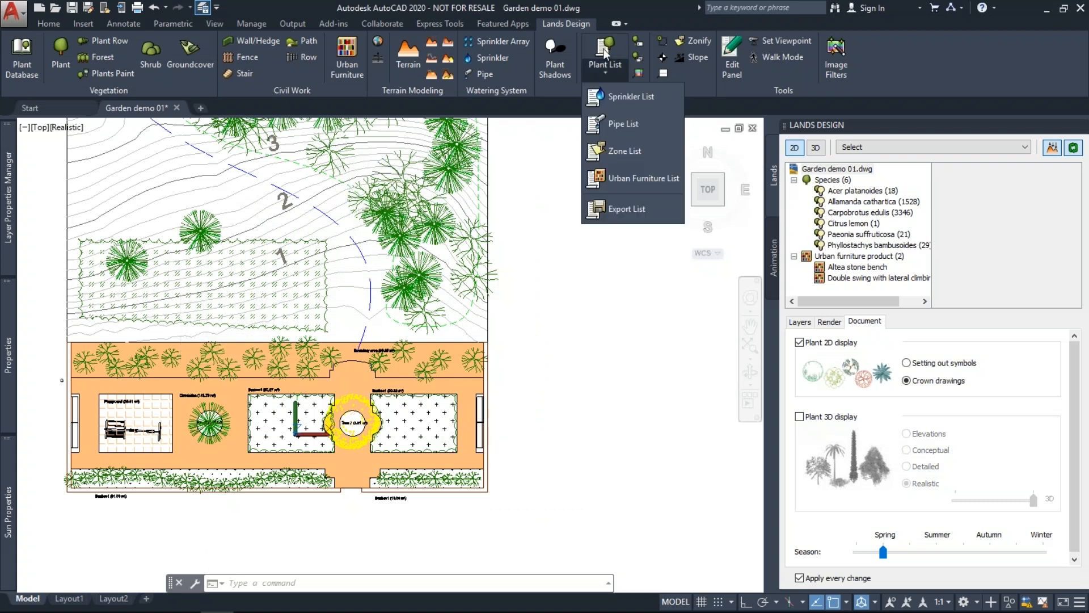
left_click(606, 53)
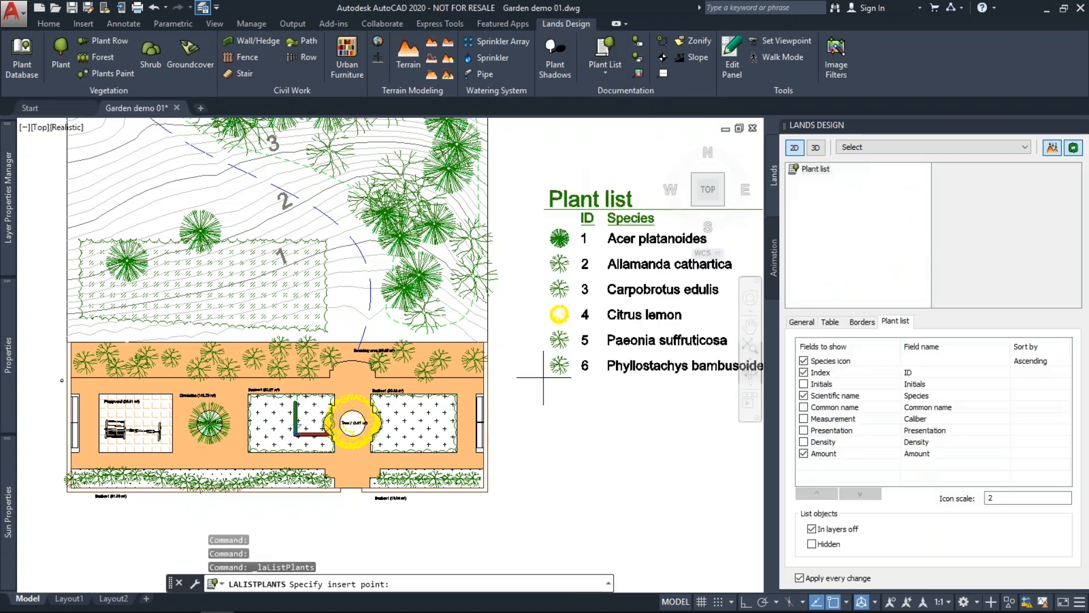
scroll(542, 377, "down", 2)
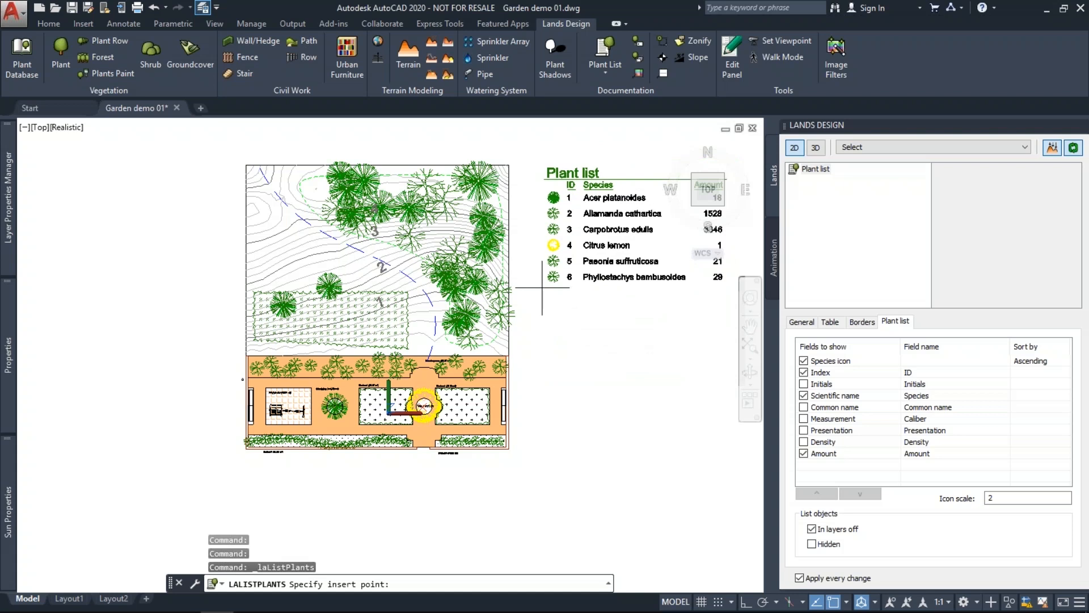
left_click(542, 288)
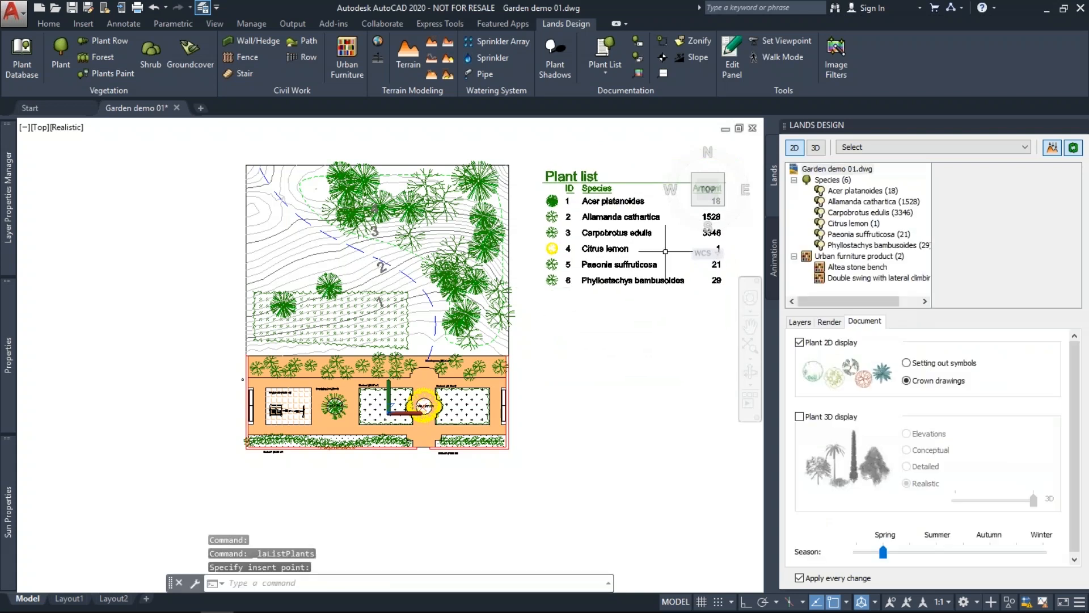
middle_click_drag(666, 251, 582, 269)
scroll(624, 245, "up", 2)
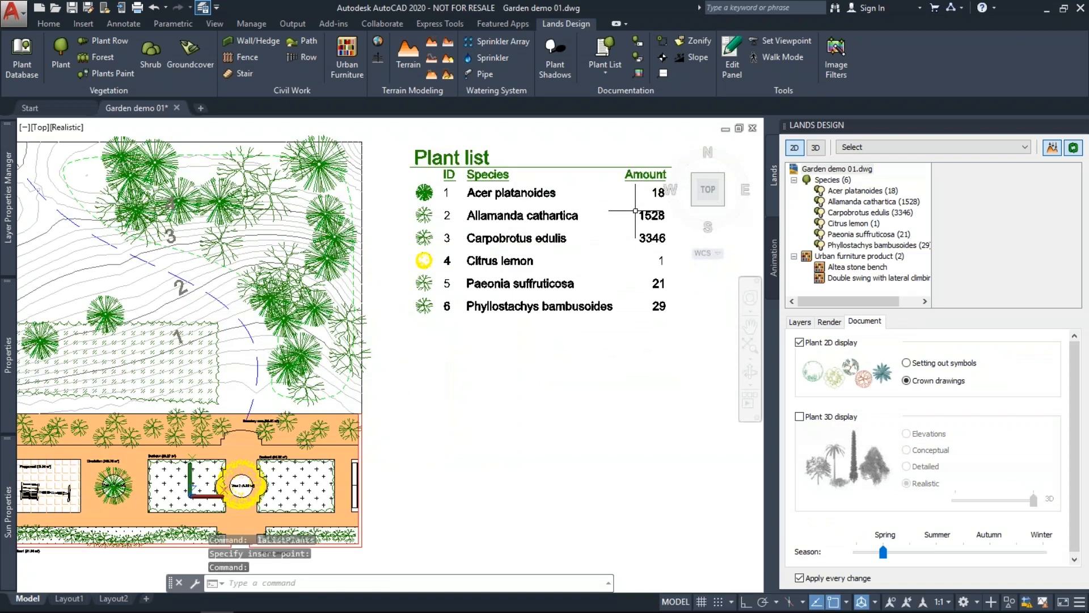
left_click(221, 241)
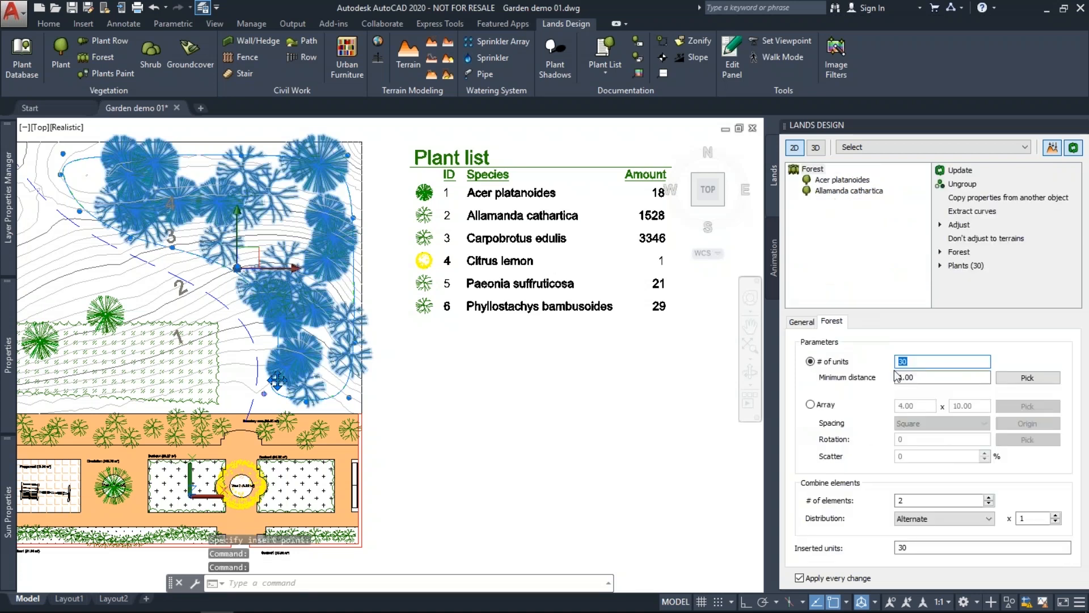
type("40")
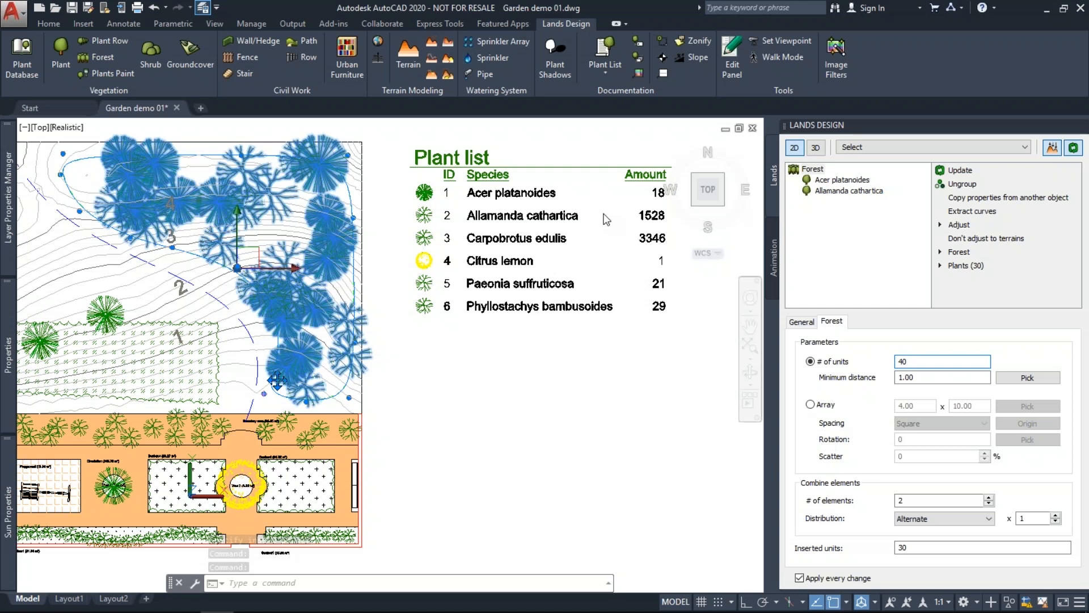
key("Return")
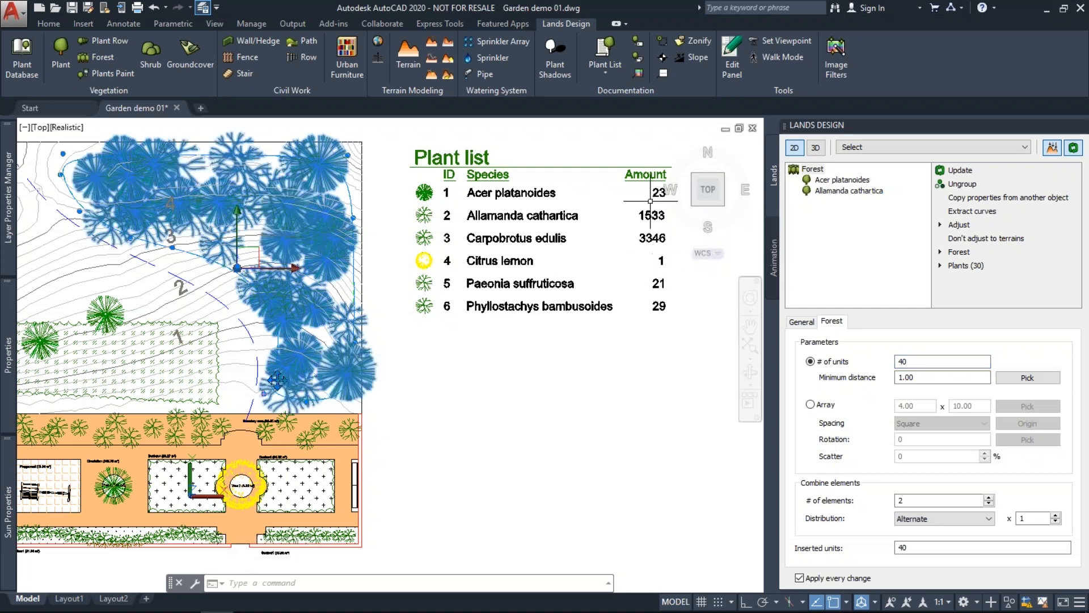
double_click(908, 361)
type("30")
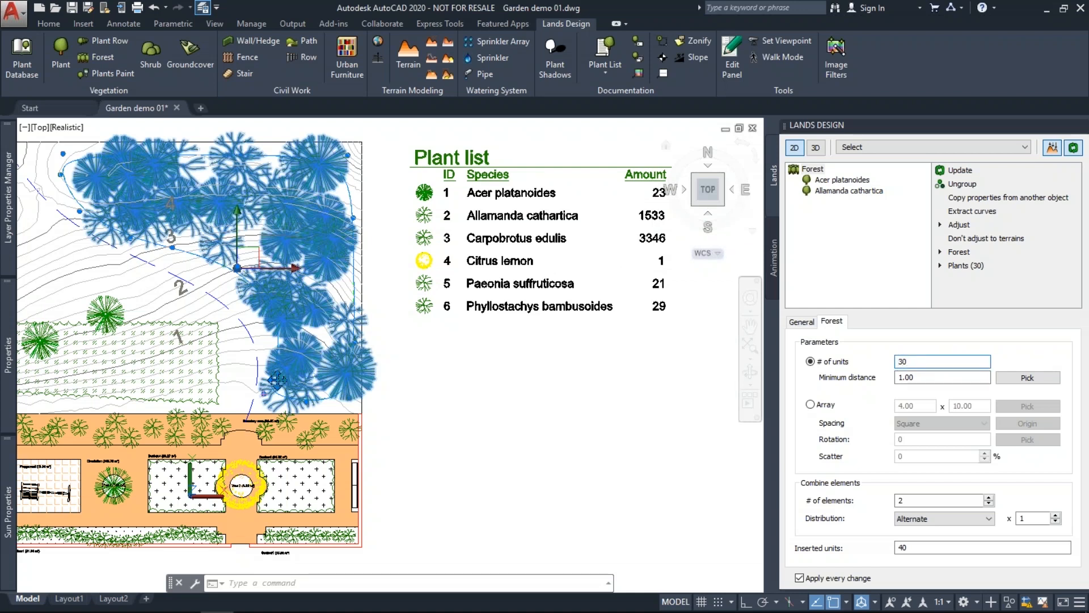
key("Return")
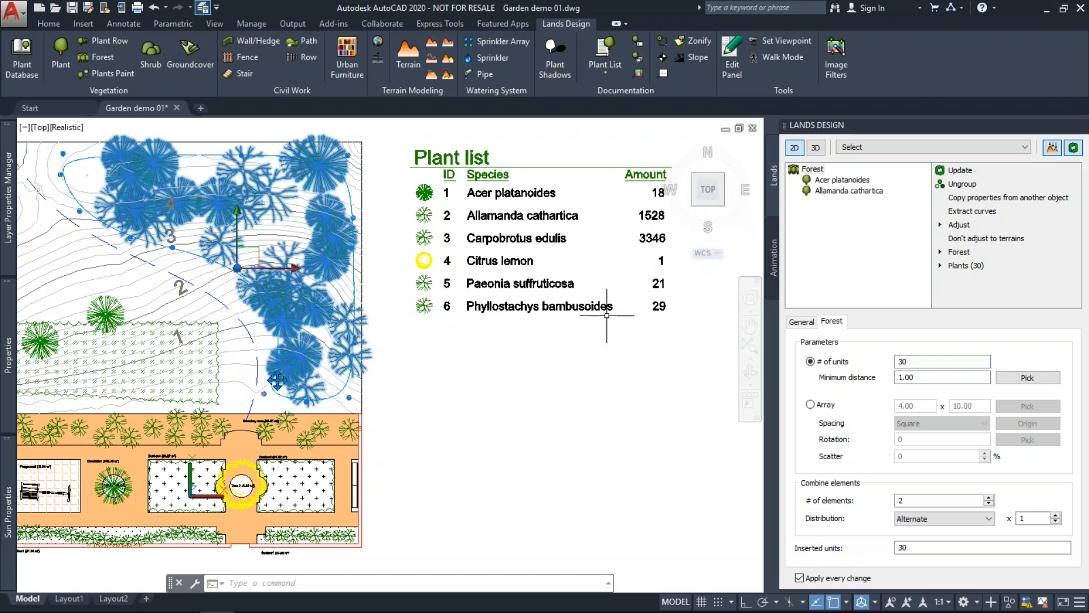
key("Escape")
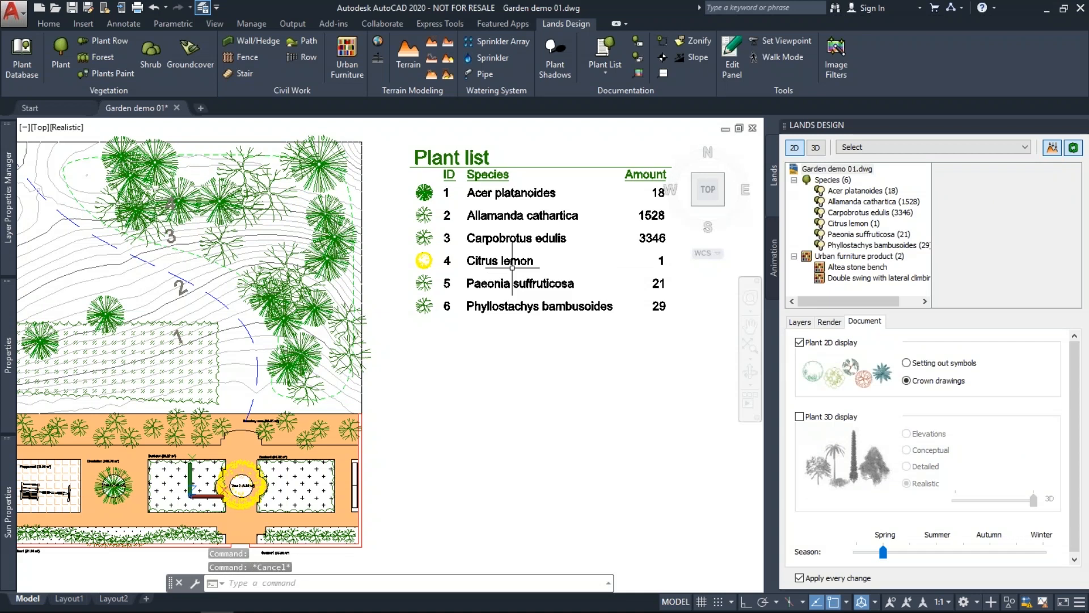
middle_click_drag(512, 267, 534, 267)
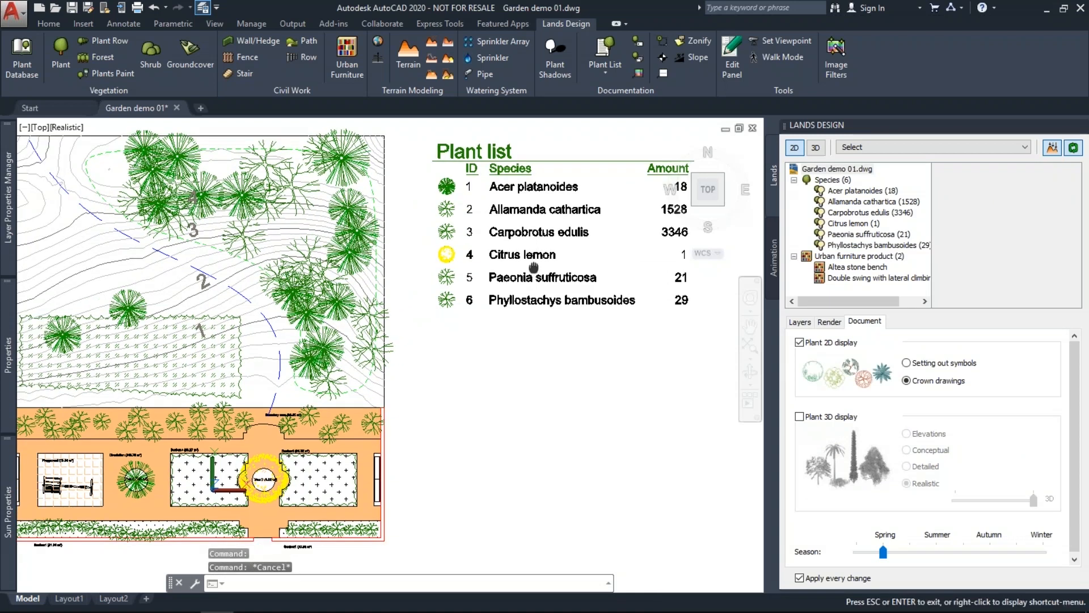
Insert the Zone List table of zone areas below the plant list.
key("Escape")
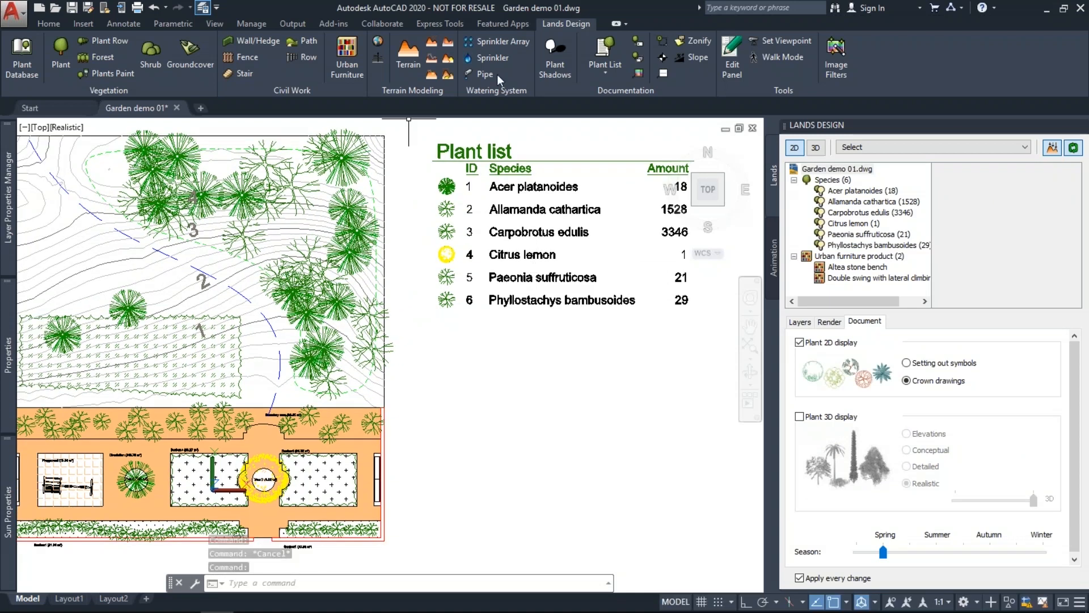
left_click(599, 74)
left_click(625, 149)
left_click(442, 324)
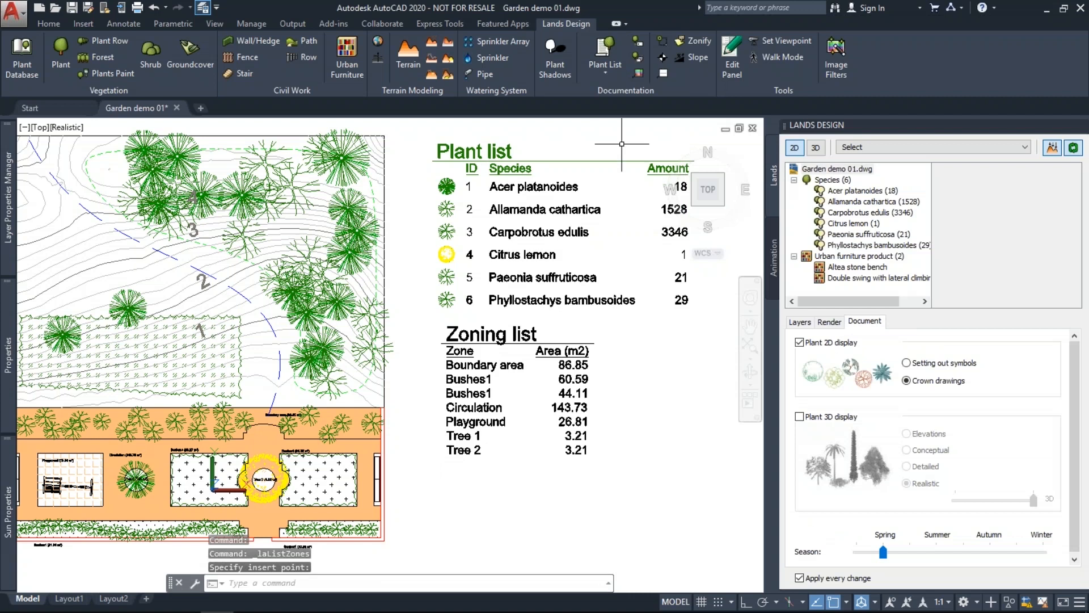
Place the Urban Furniture List (5 Altea stone benches, 1 double swing) below the zoning list.
left_click(607, 72)
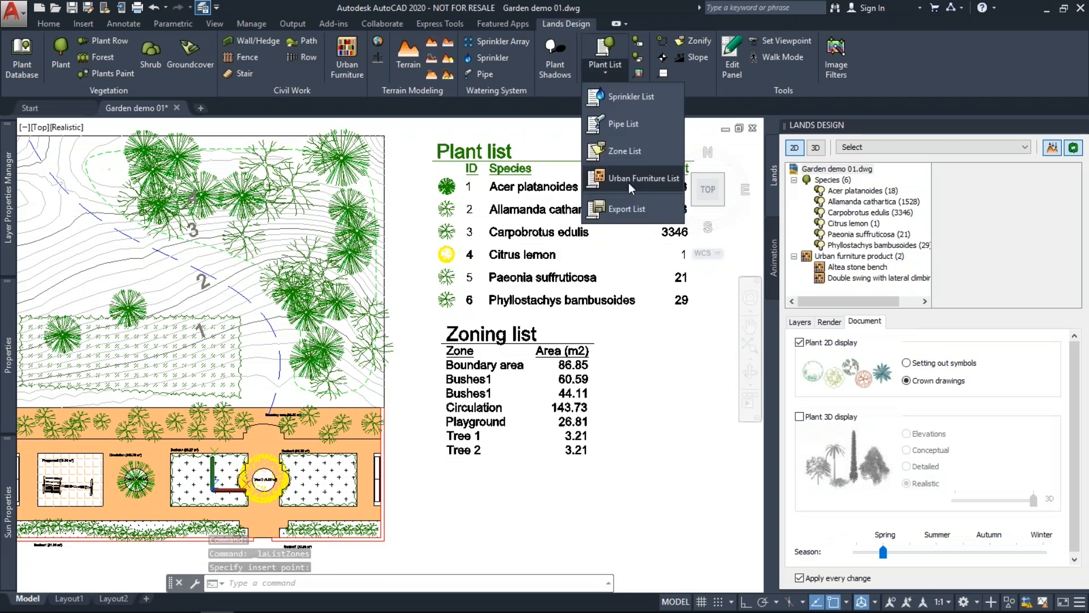
left_click(628, 178)
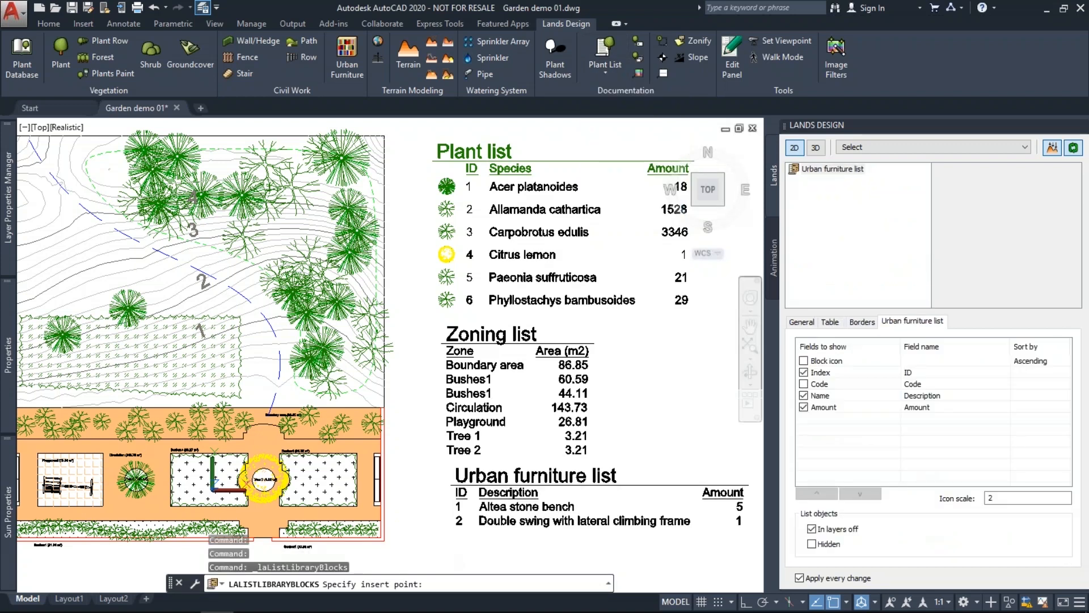
left_click(450, 527)
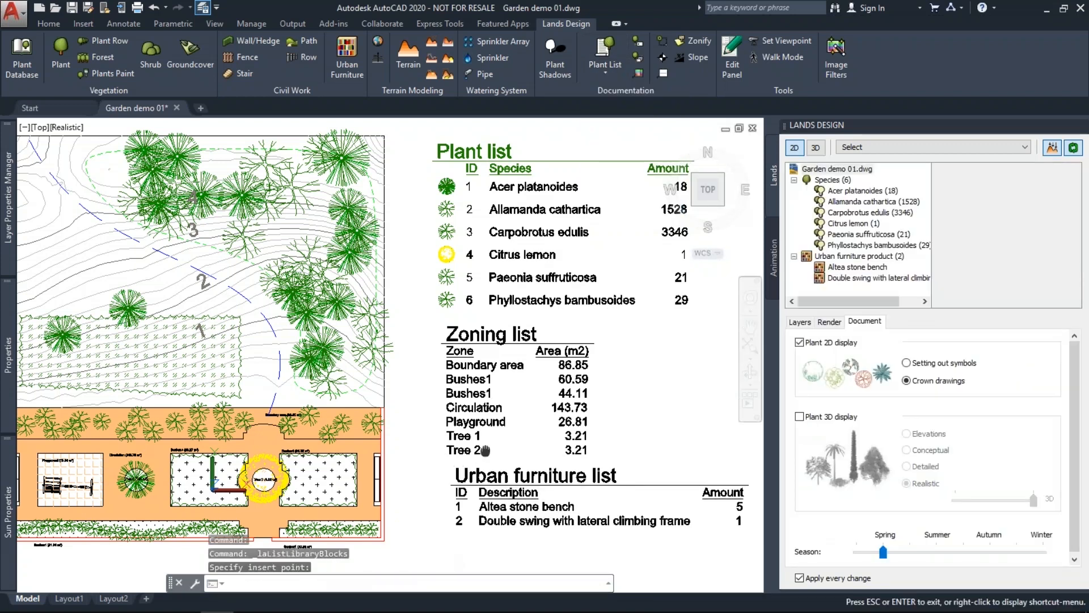
left_click_drag(485, 450, 427, 397)
left_click(605, 77)
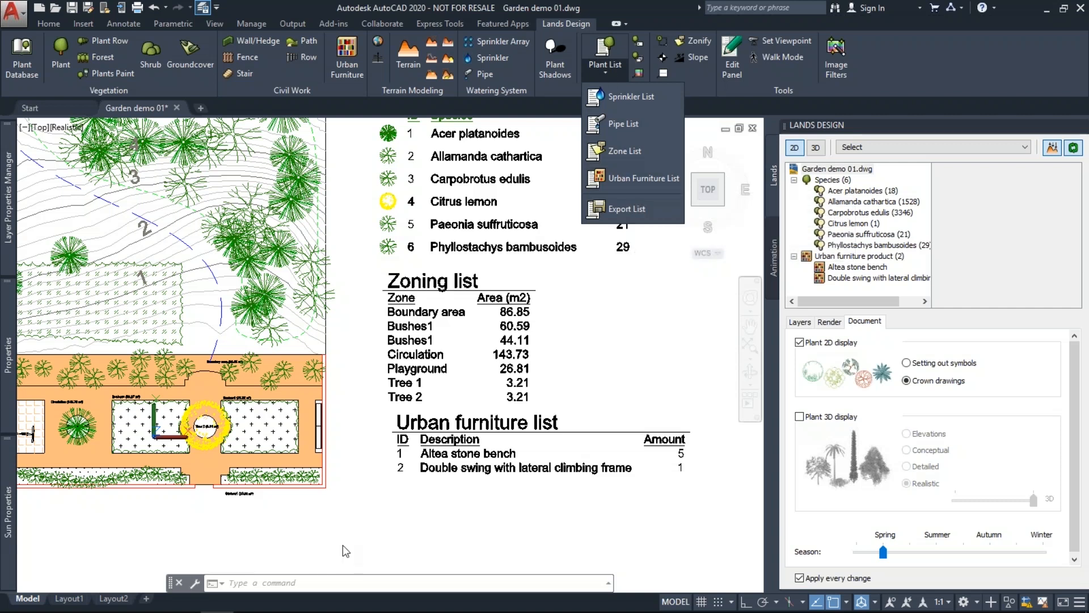
Insert the Terrain List (path fill 7.59 m3, dig 19.21 m3) below the urban furniture list.
type("LAlis")
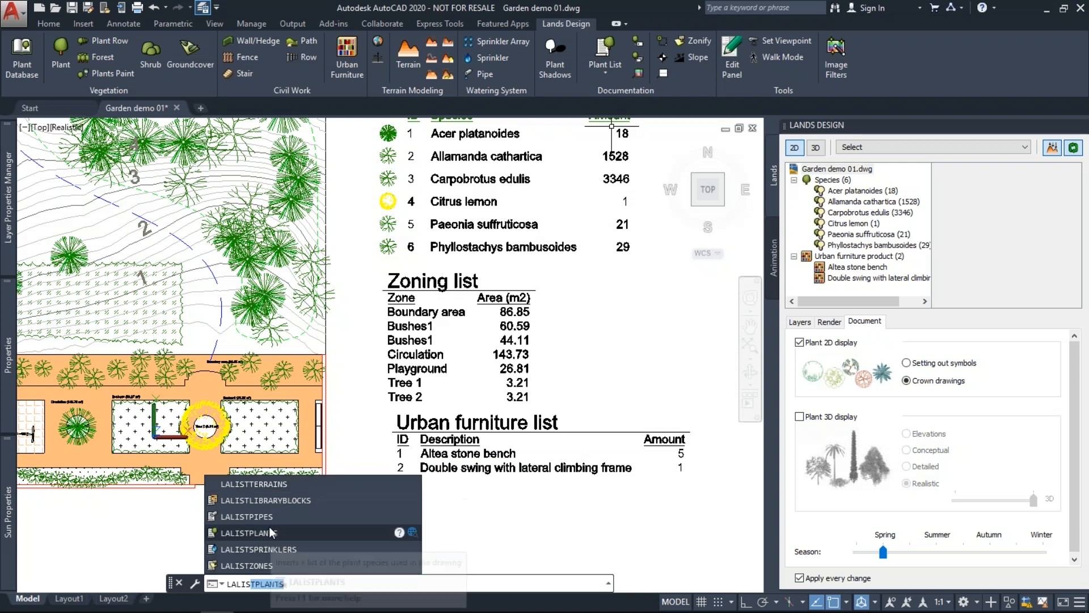
left_click(248, 483)
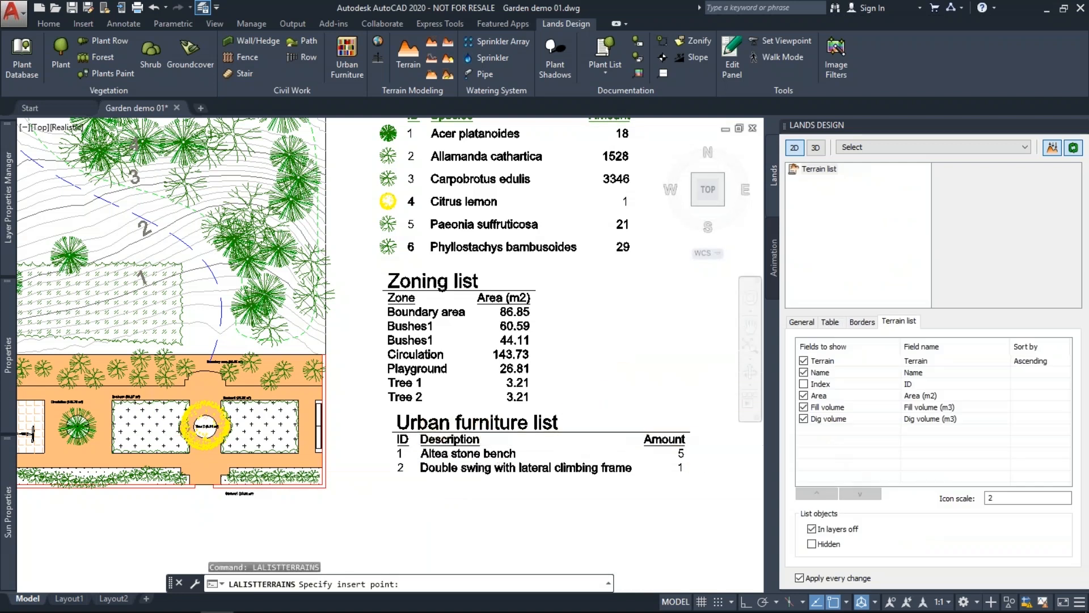
scroll(412, 485, "down", 3)
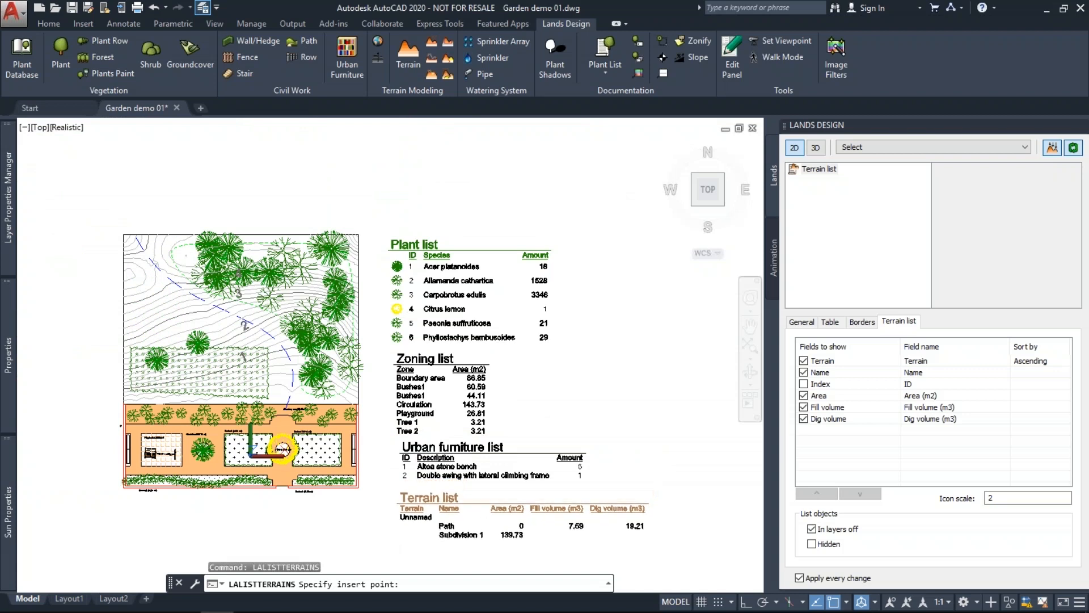
left_click(397, 538)
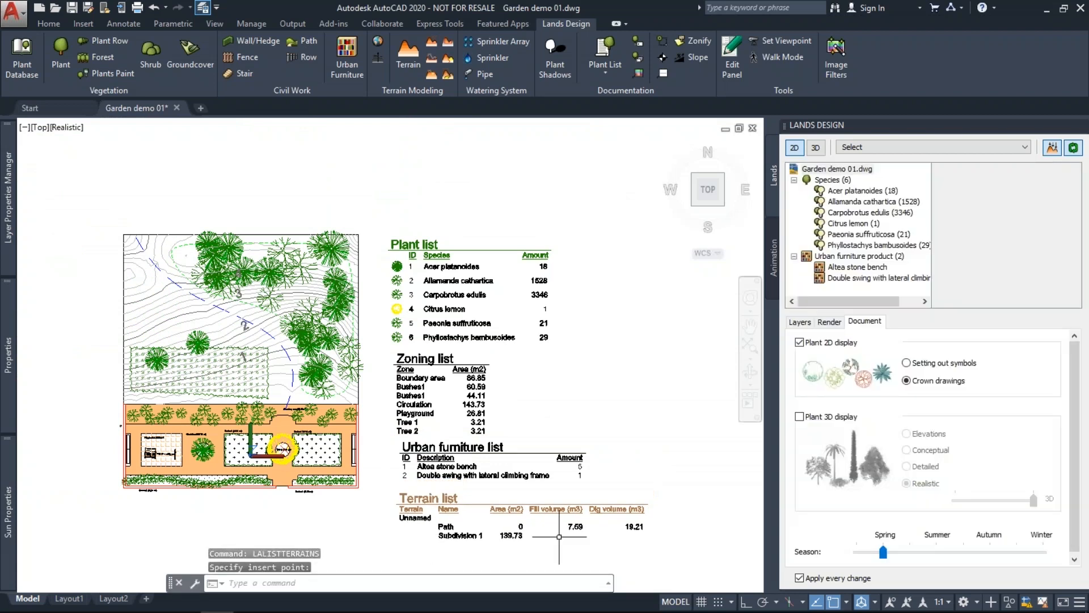
Pan and zoom through the terrain, zoning and plant lists to check the tables.
scroll(560, 537, "up", 2)
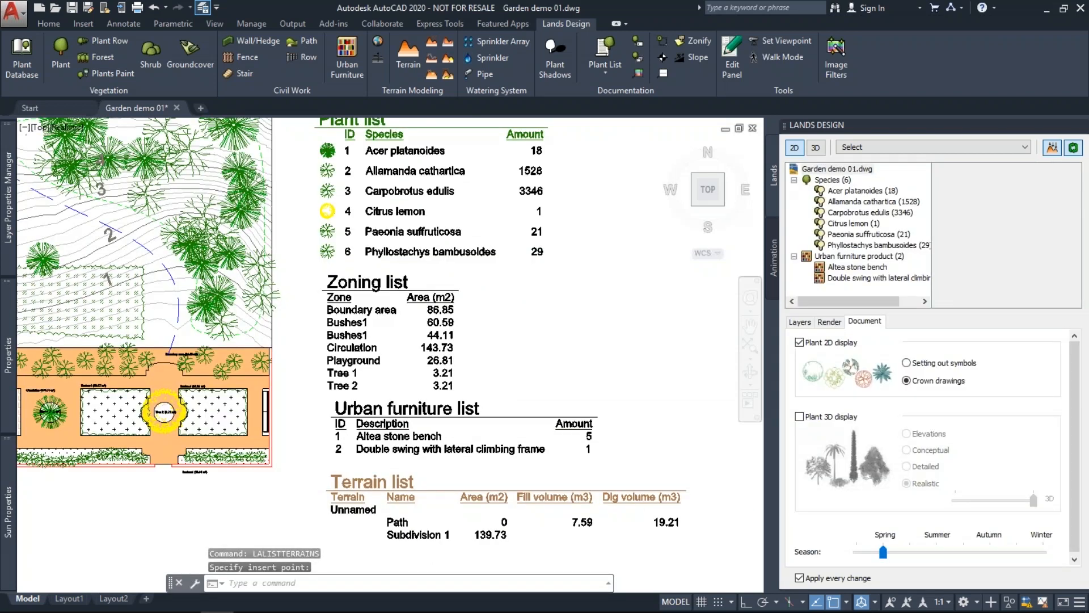
scroll(560, 537, "up", 2)
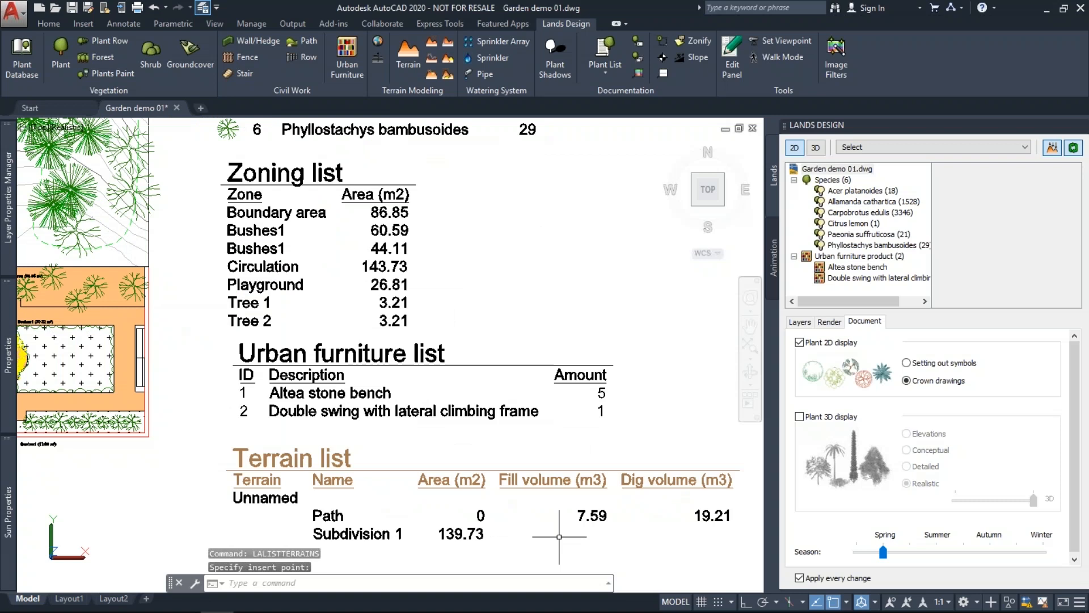
middle_click_drag(559, 536, 533, 515)
middle_click_drag(573, 472, 550, 448)
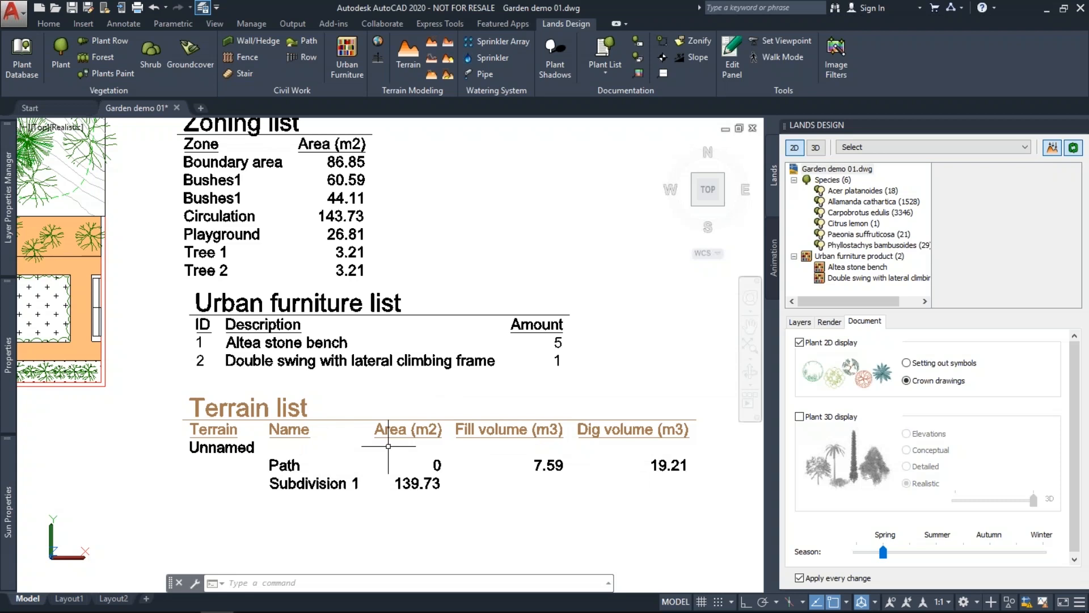
middle_click(387, 413)
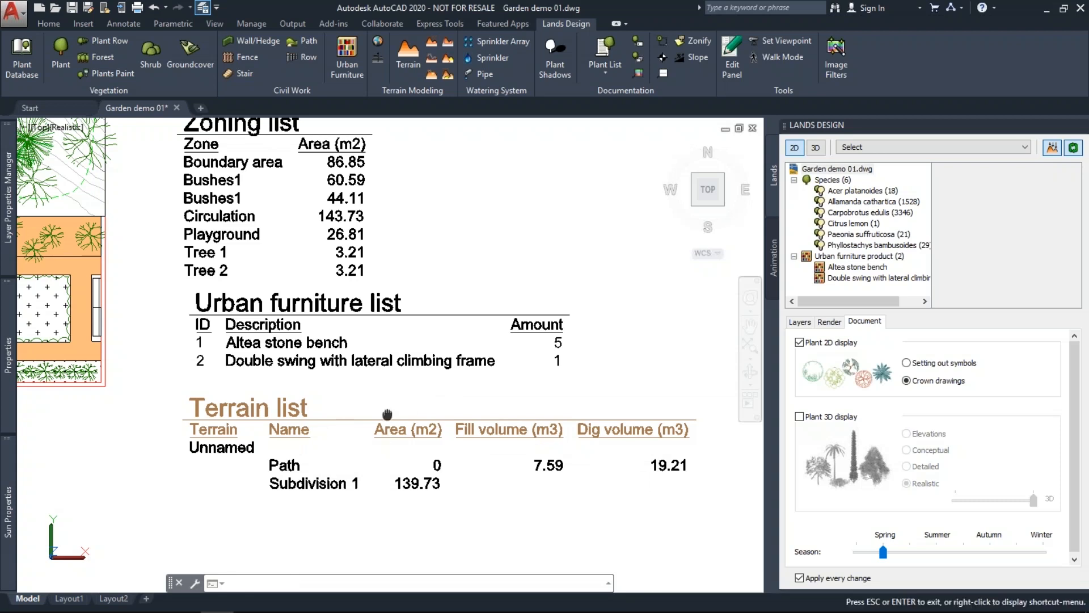
left_click_drag(388, 414, 408, 444)
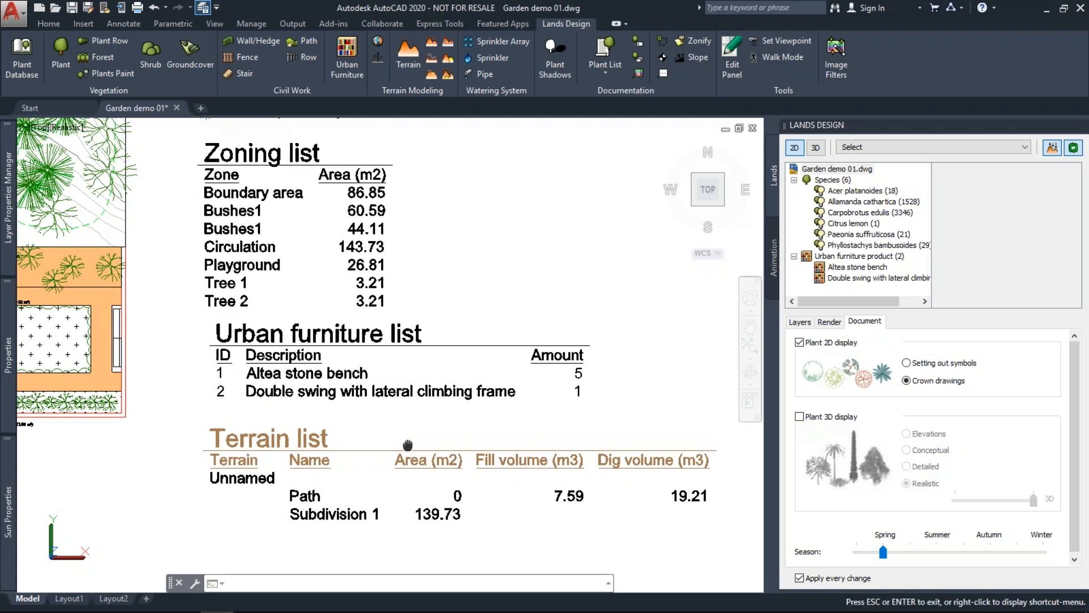
key("Escape")
scroll(405, 350, "down", 2)
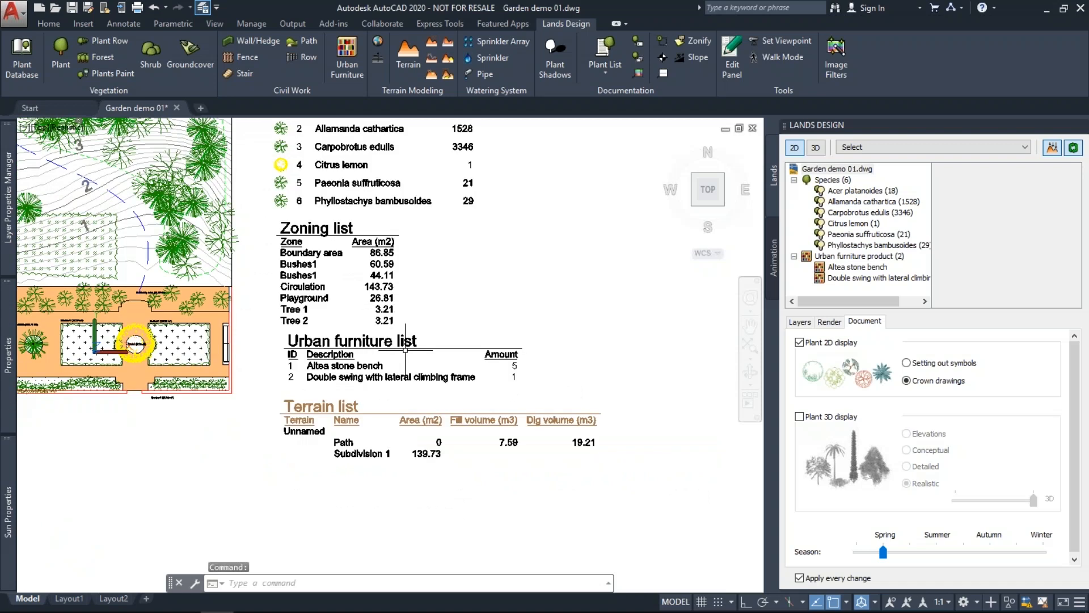
middle_click_drag(405, 350, 402, 425)
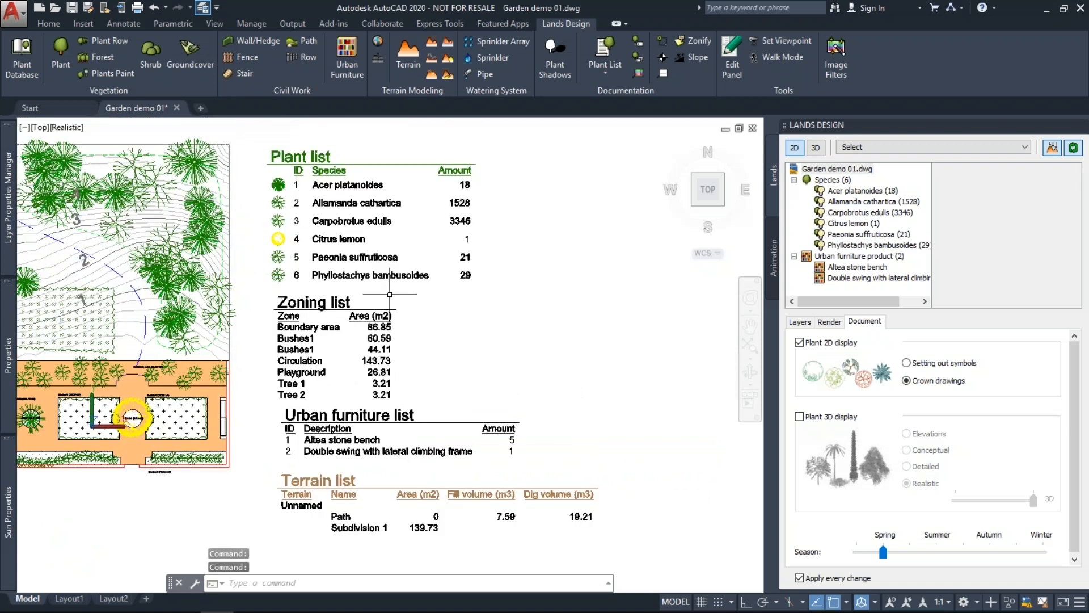
Add a Density column to the Plant list table.
left_click(390, 294)
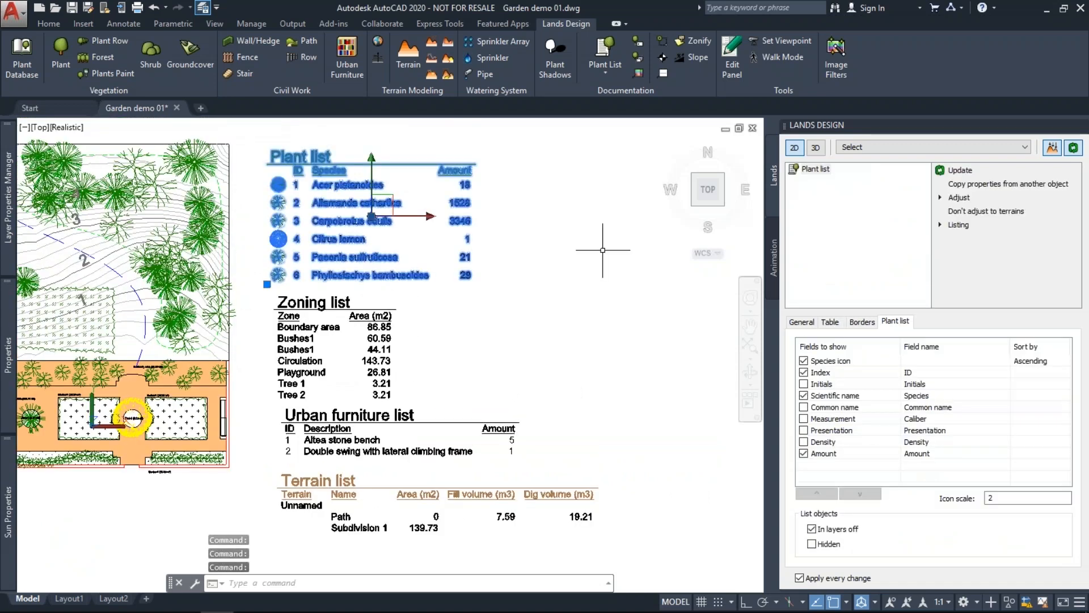
left_click(804, 442)
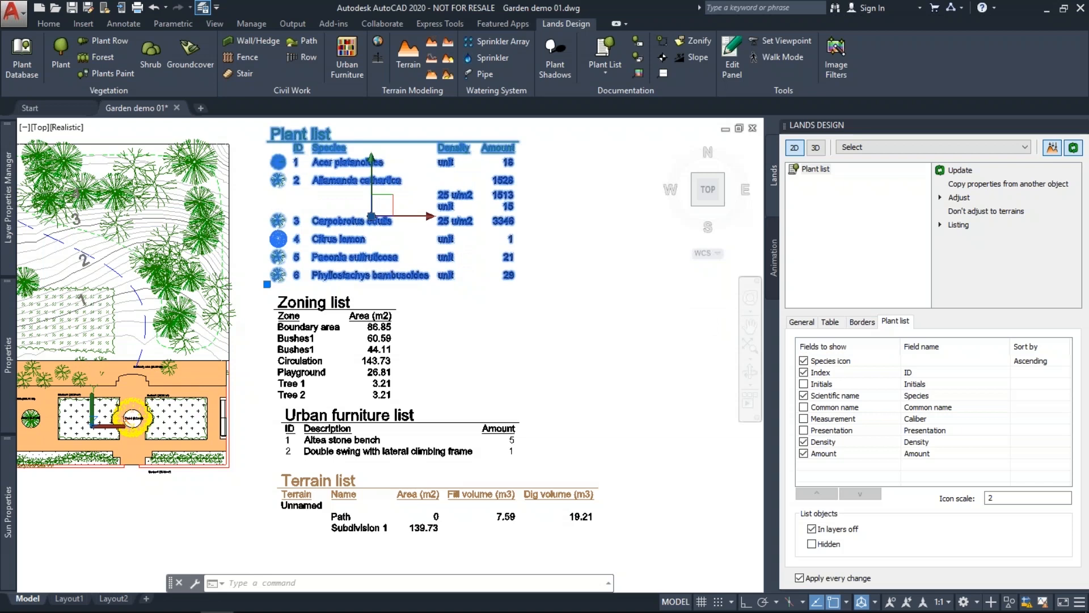
middle_click_drag(580, 292, 581, 327)
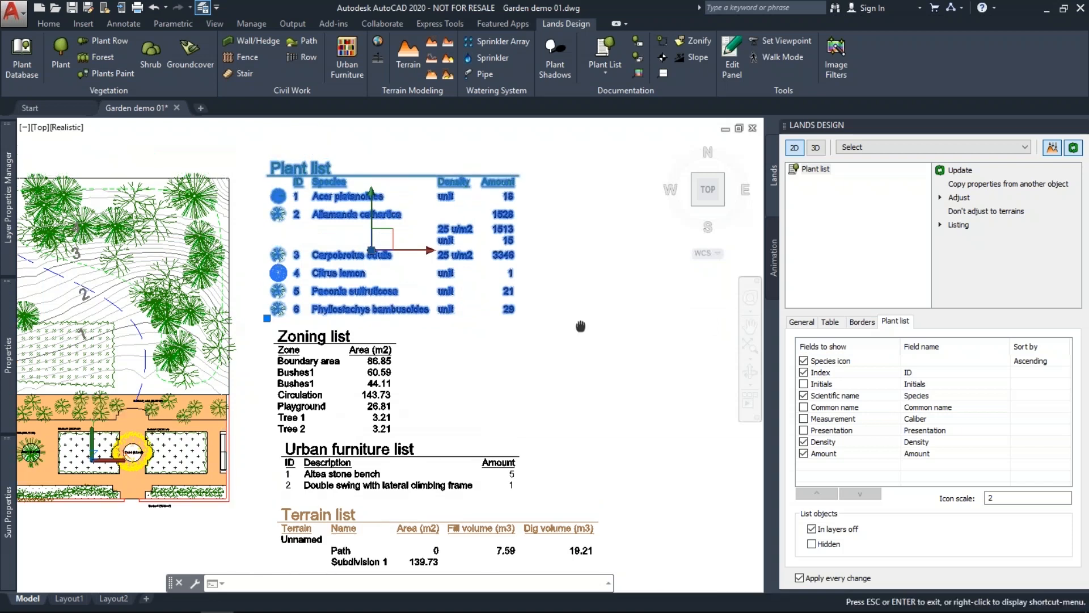
scroll(520, 251, "up", 3)
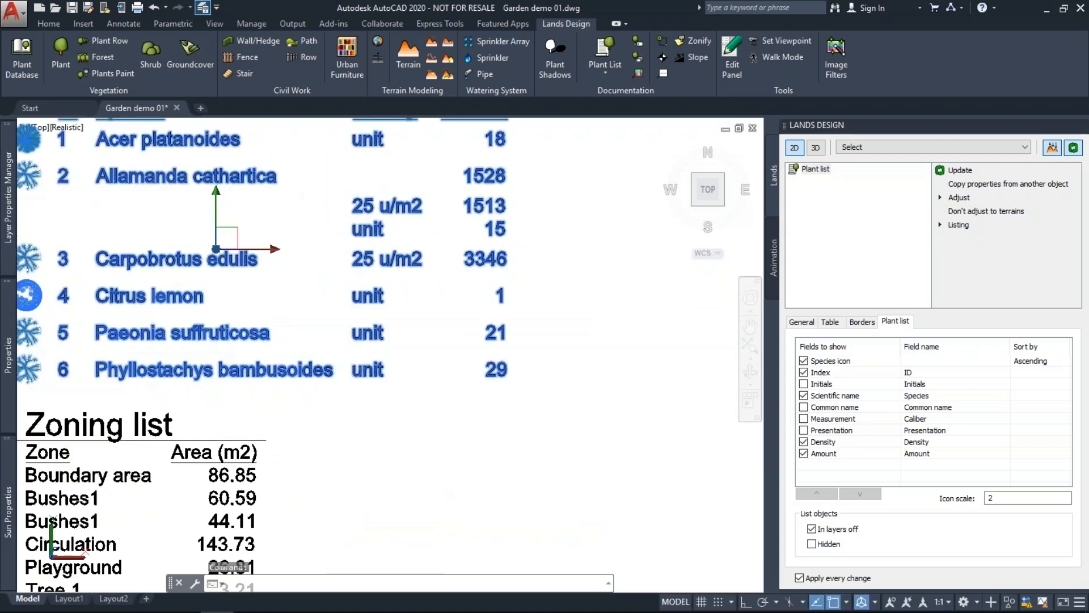
middle_click_drag(424, 221, 462, 260)
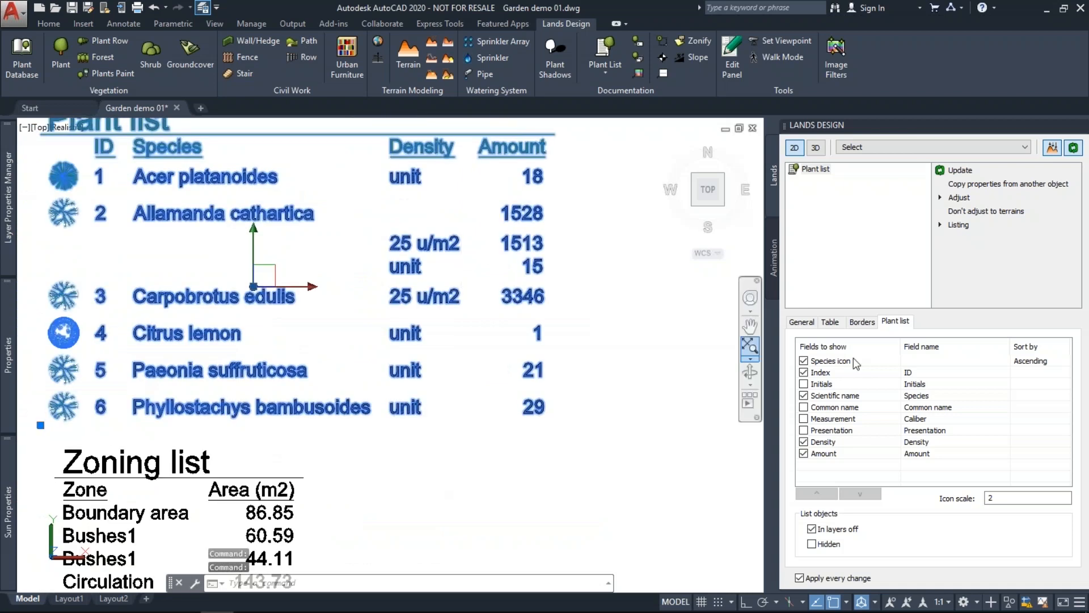
Give the Plant list horizontal border lines separating each species row.
left_click(862, 322)
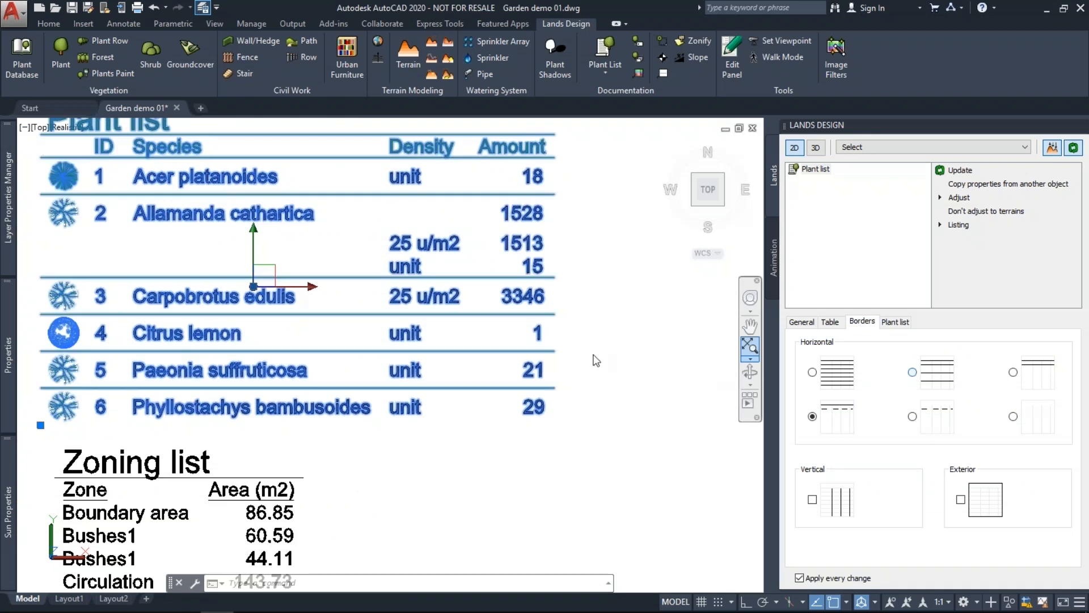
left_click(912, 372)
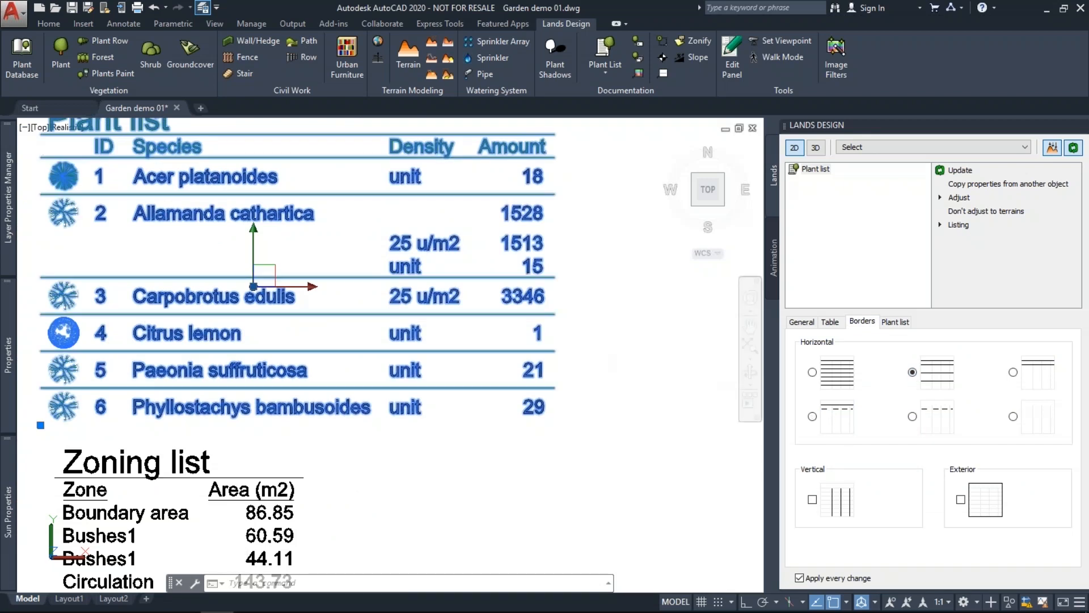
middle_click_drag(604, 328, 604, 347)
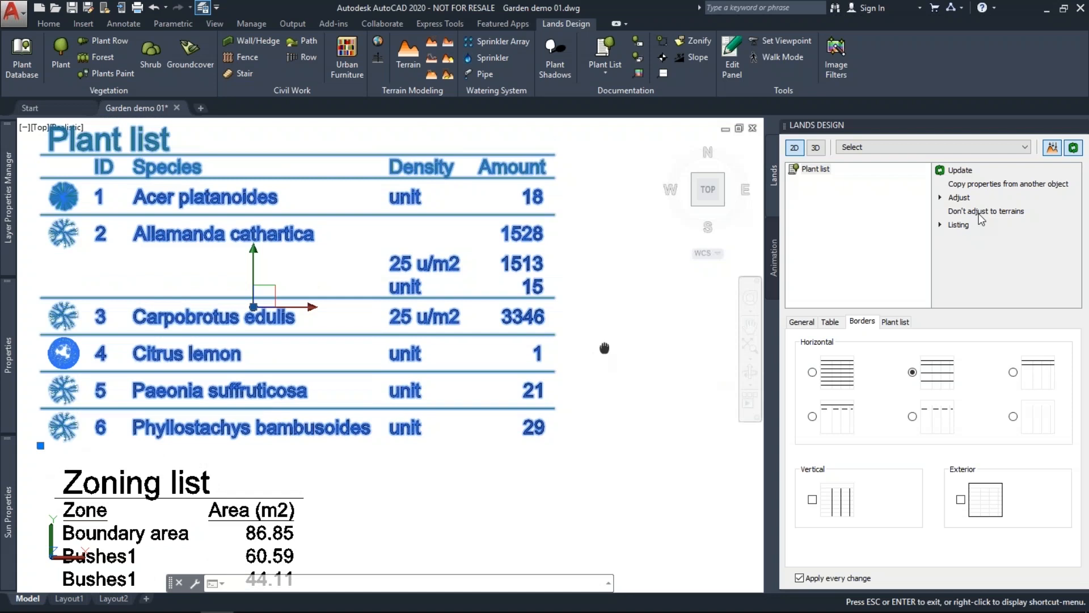
mouse_move(969, 226)
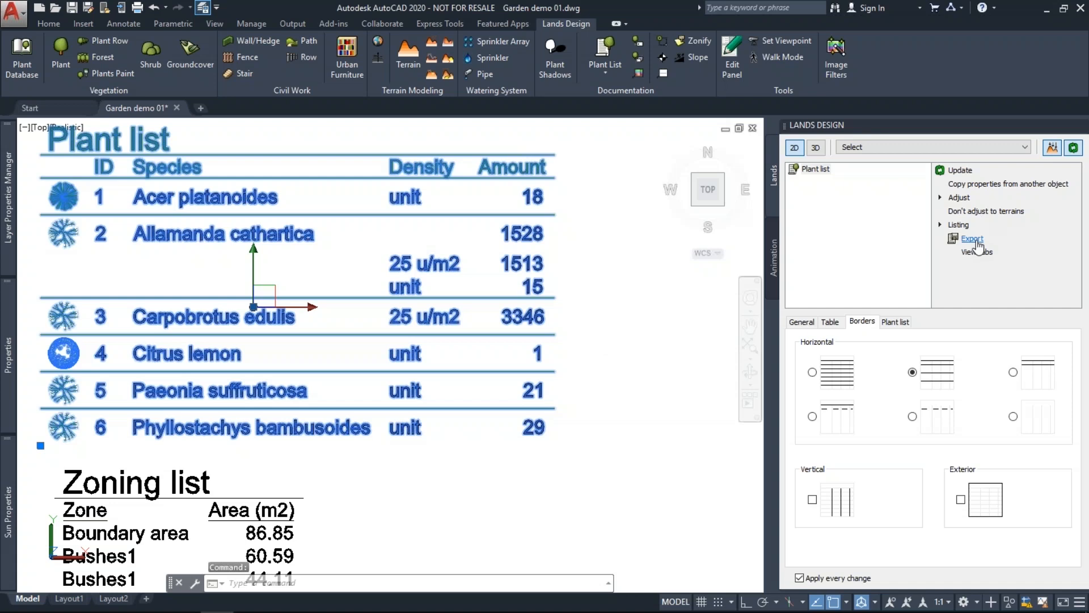
left_click(973, 239)
left_click(549, 530)
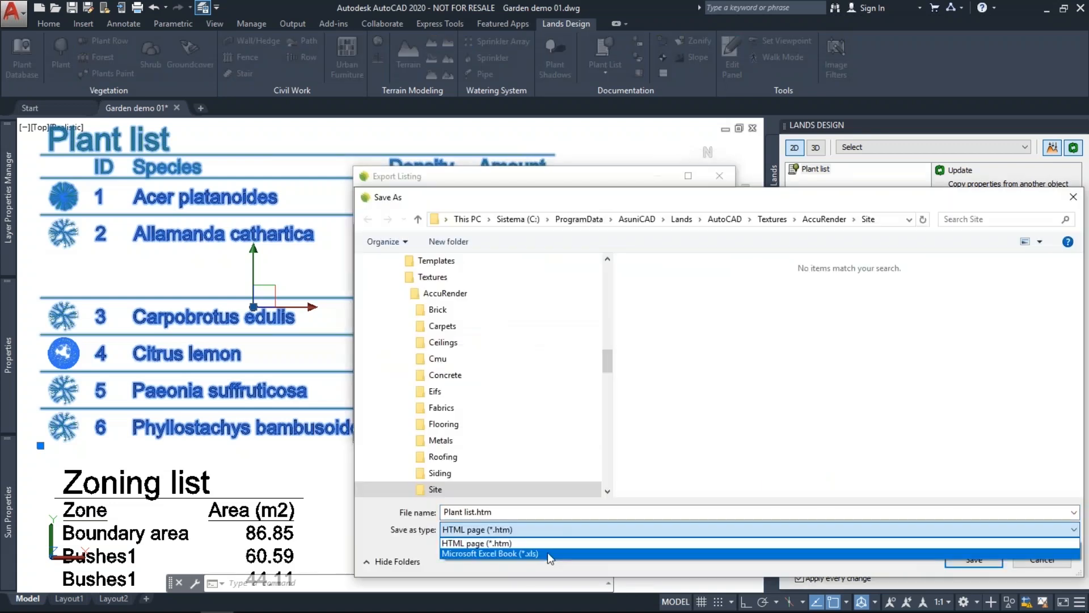
left_click(664, 196)
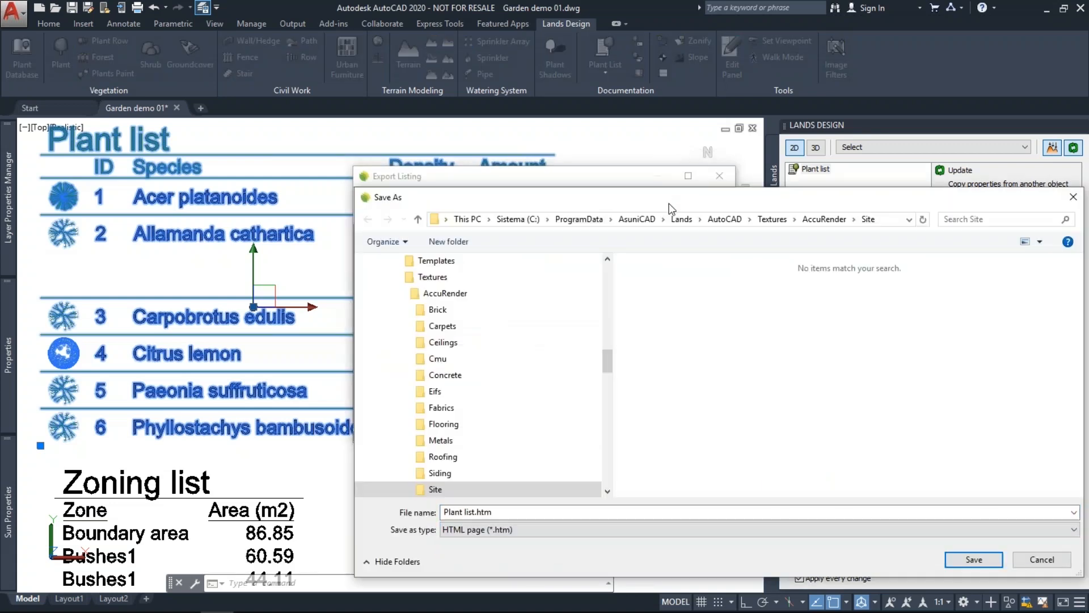
left_click_drag(668, 203, 611, 196)
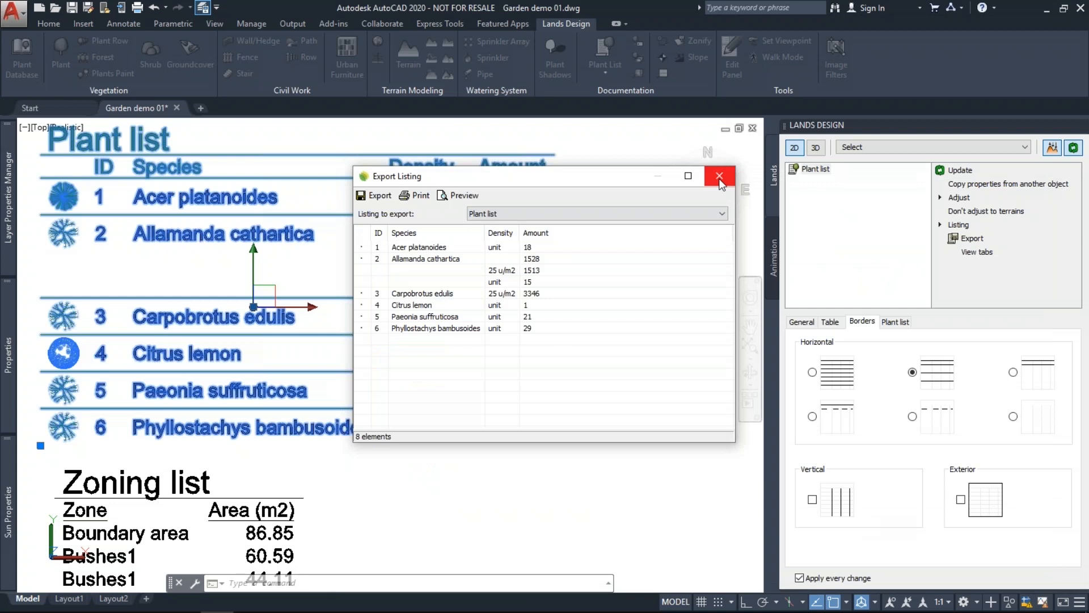
left_click(720, 177)
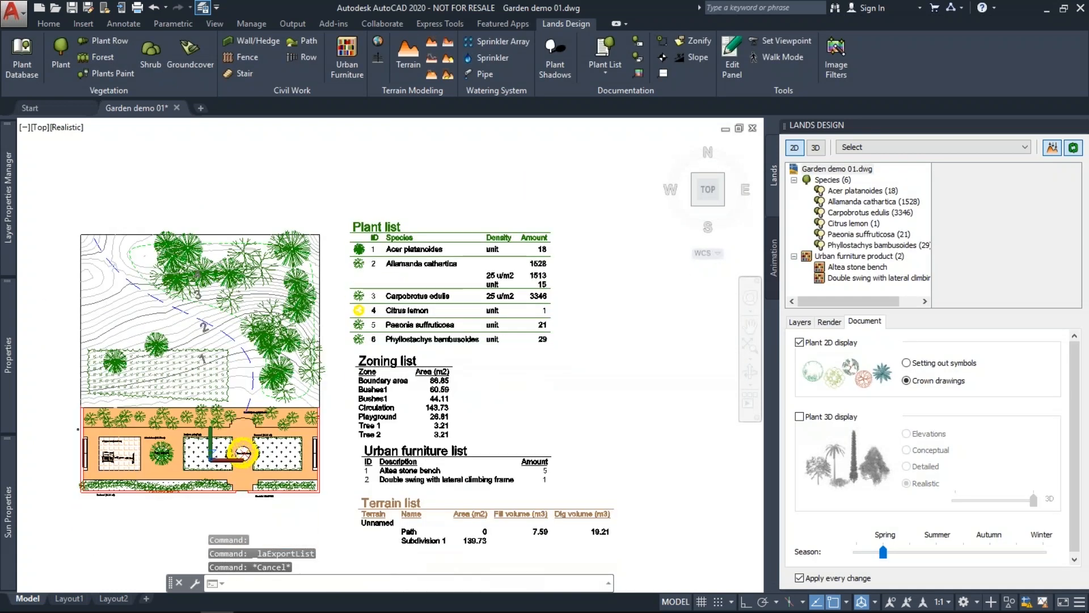
middle_click_drag(373, 286, 423, 280)
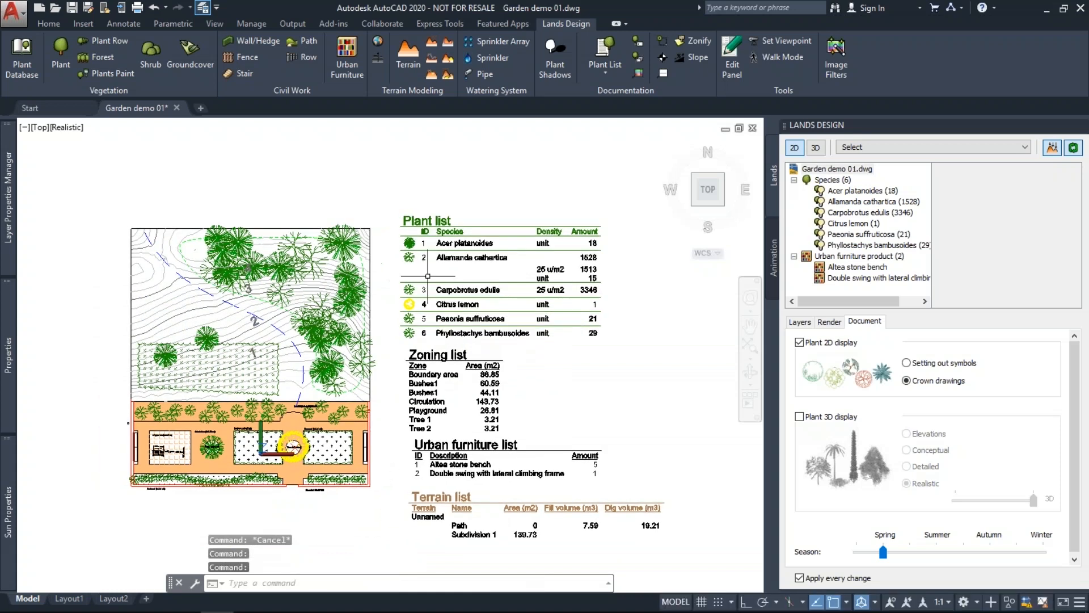
left_click(553, 60)
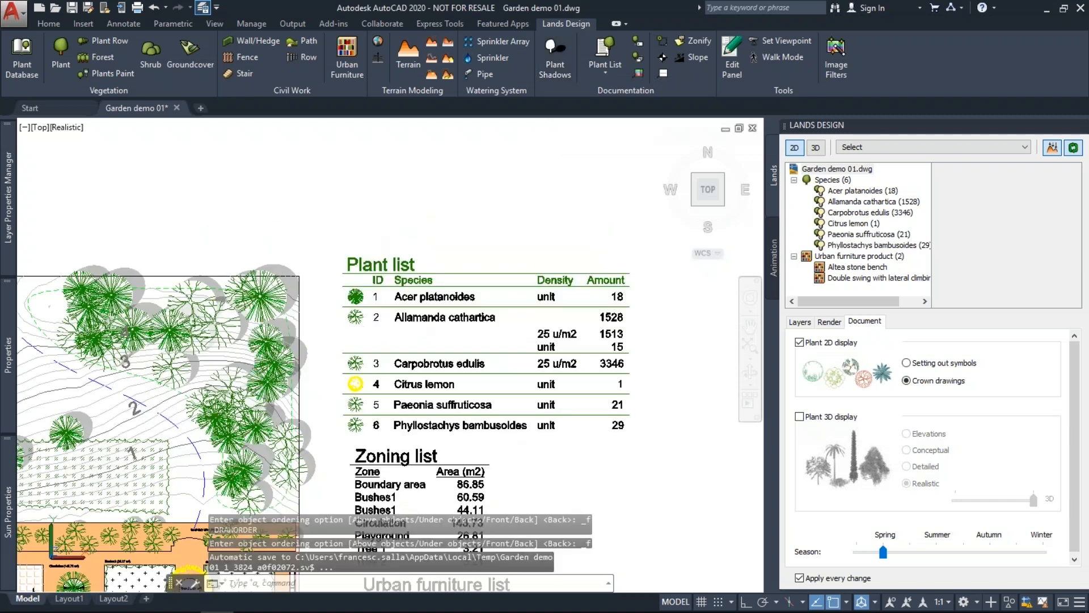
scroll(363, 235, "down", 1)
middle_click_drag(363, 236, 363, 235)
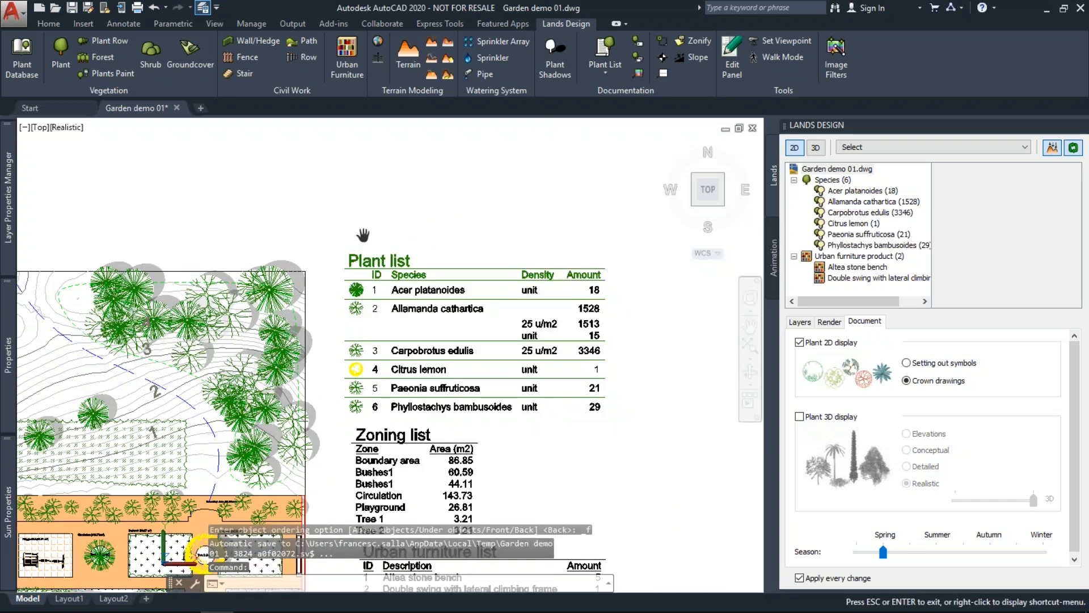
scroll(363, 234, "down", 1)
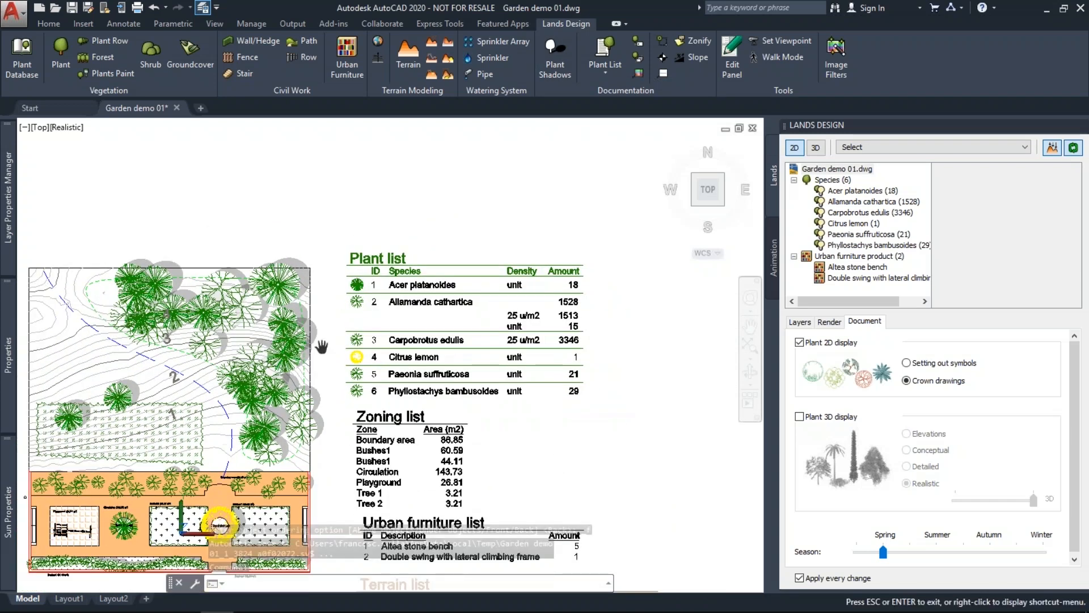
left_click(291, 262)
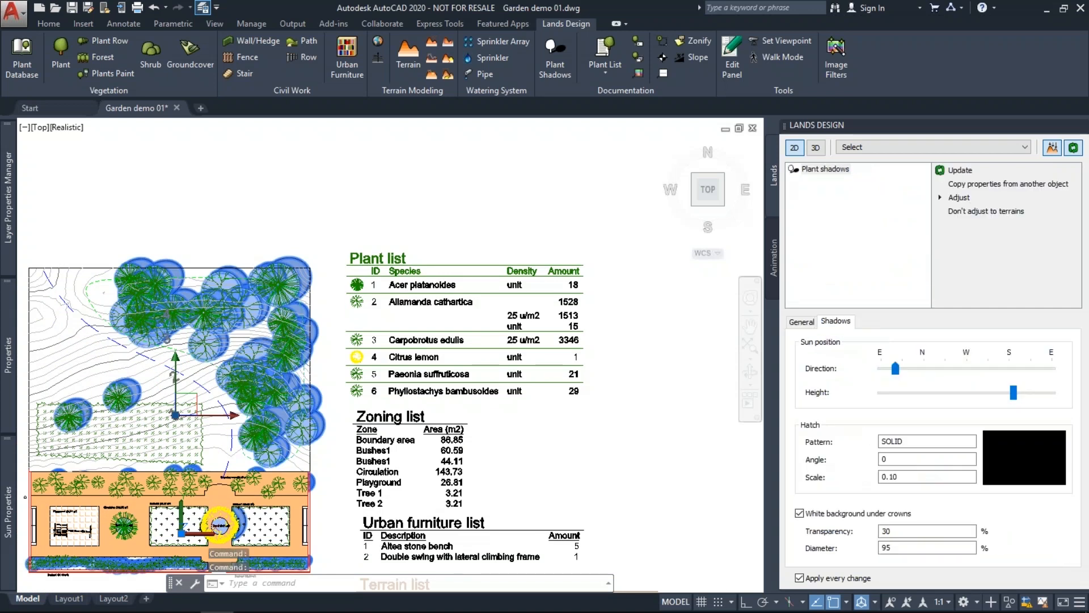
key("Delete")
middle_click_drag(365, 237, 413, 217)
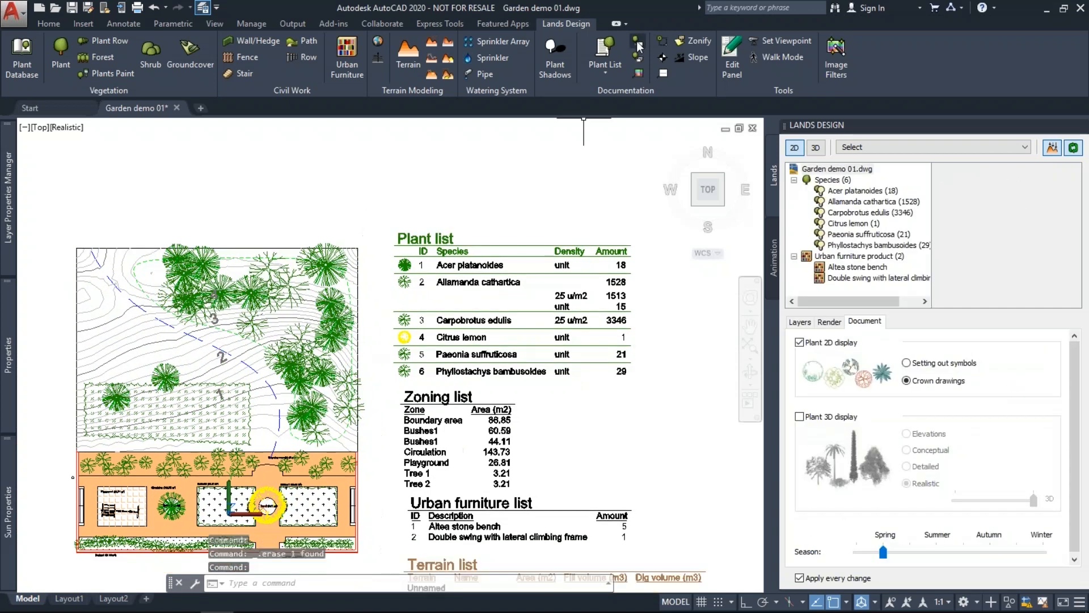
Add a plant label for the hedge, placed below the garden.
left_click(637, 44)
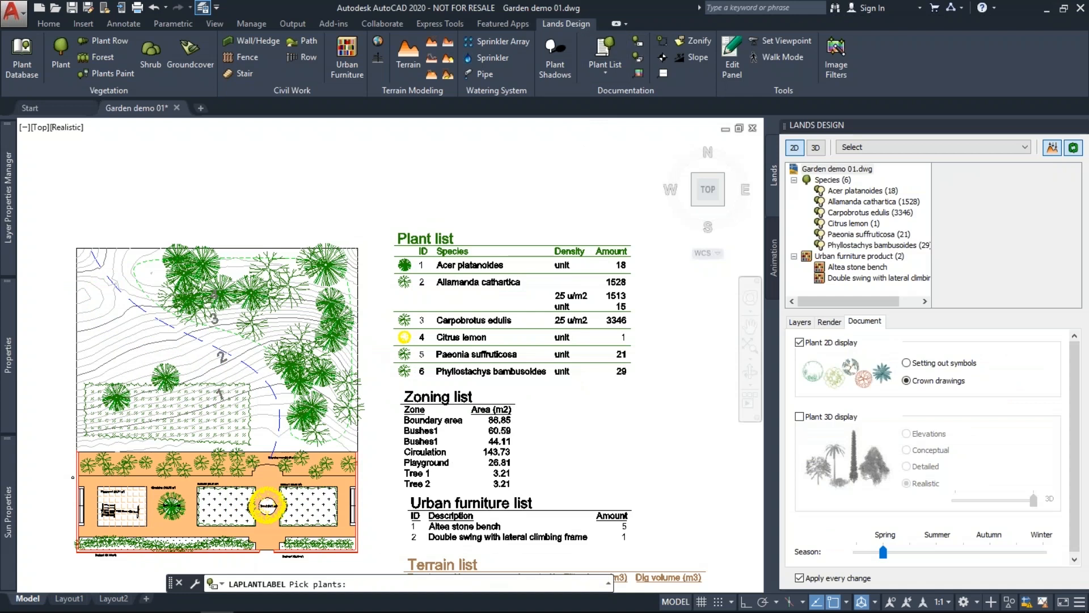
scroll(249, 337, "down", 4)
scroll(281, 479, "up", 3)
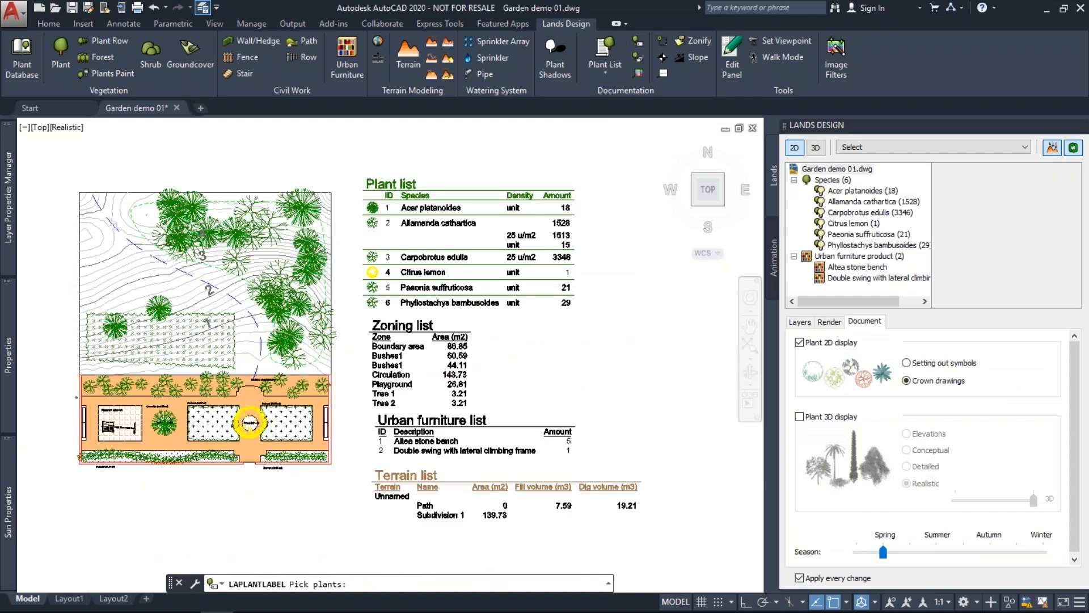
scroll(285, 489, "up", 2)
scroll(285, 488, "up", 4)
left_click(301, 417)
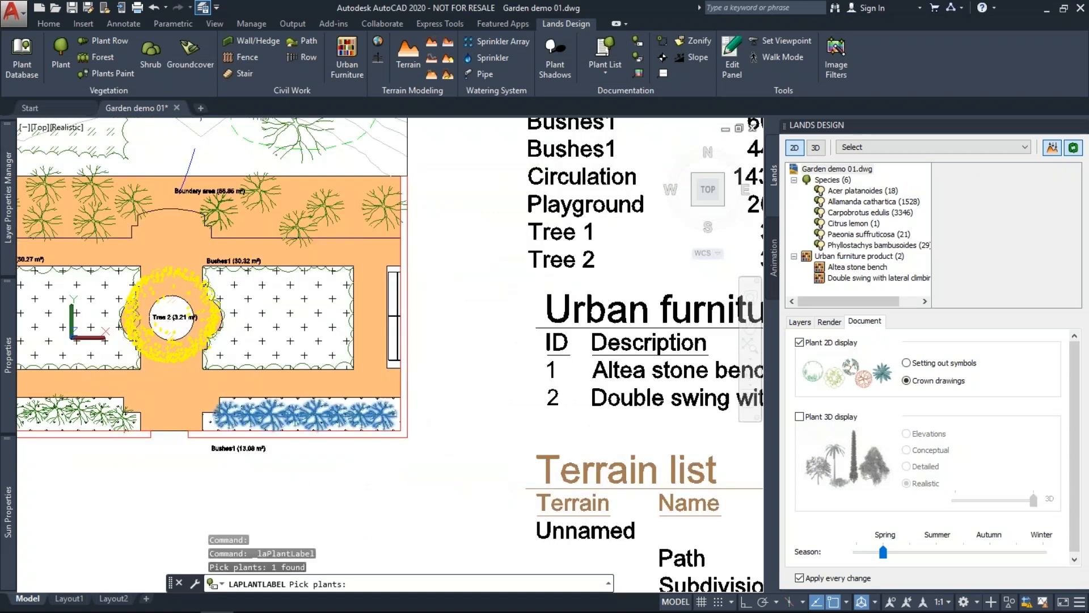
key("Return")
left_click(328, 467)
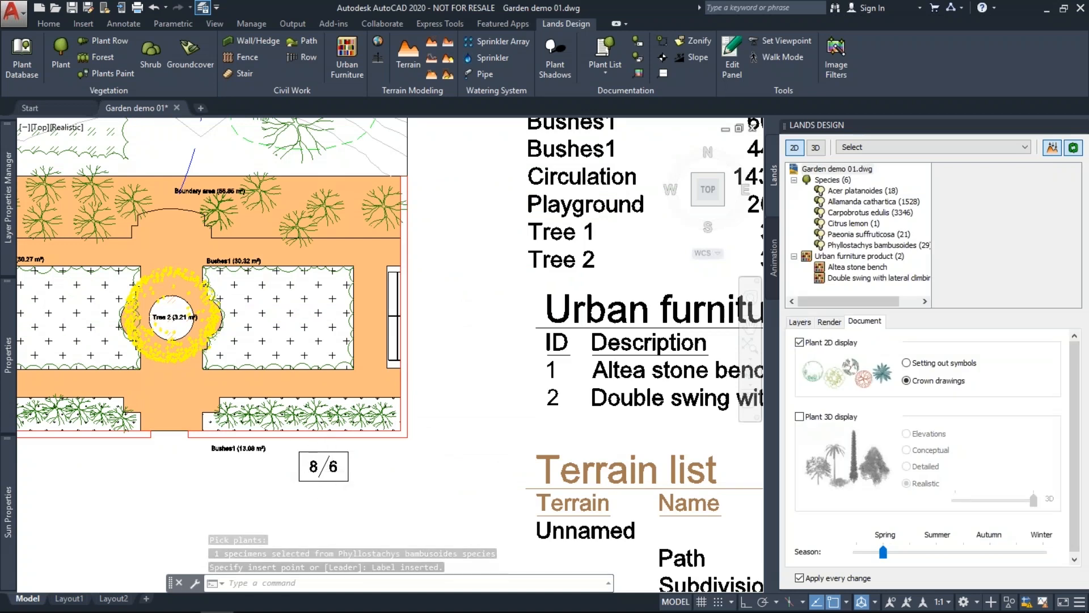
Set the bamboo label's ID to Initials so it reads 8/PHY BAM.
scroll(332, 470, "down", 2)
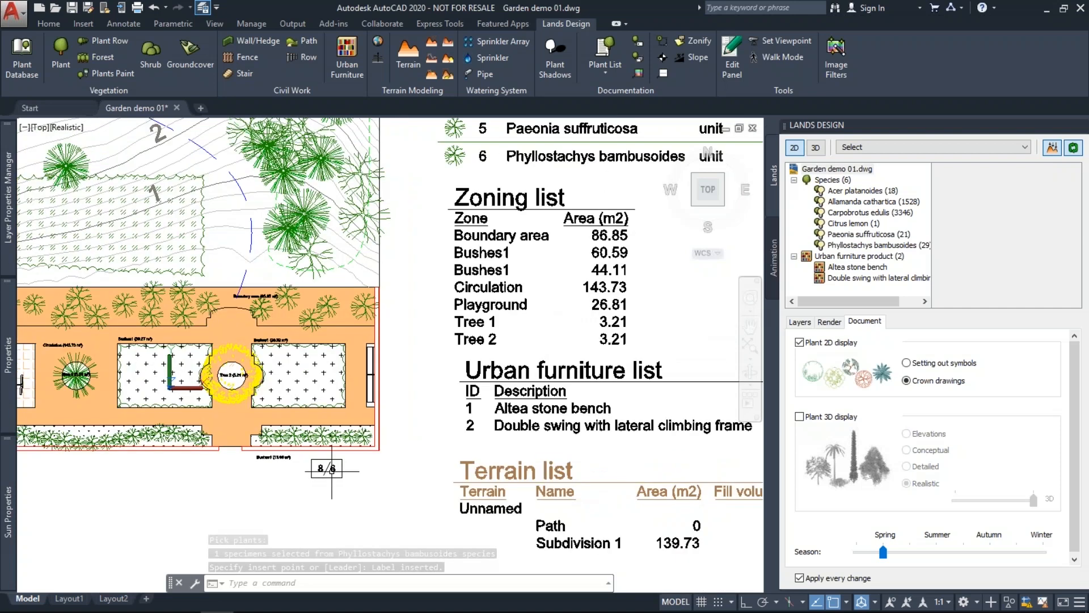
middle_click_drag(400, 350, 349, 413)
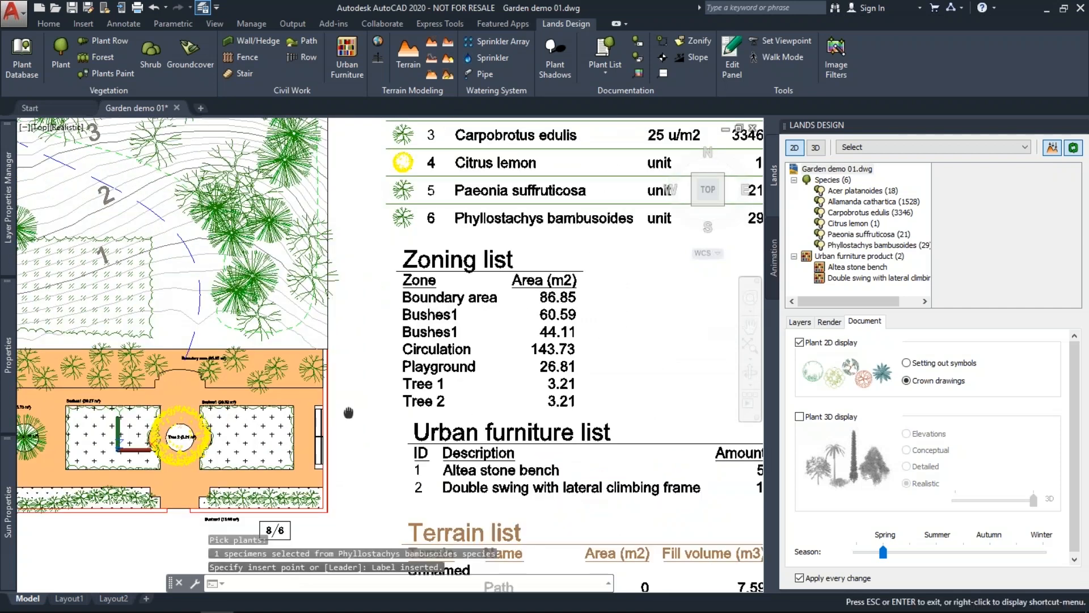
middle_click_drag(387, 349, 386, 280)
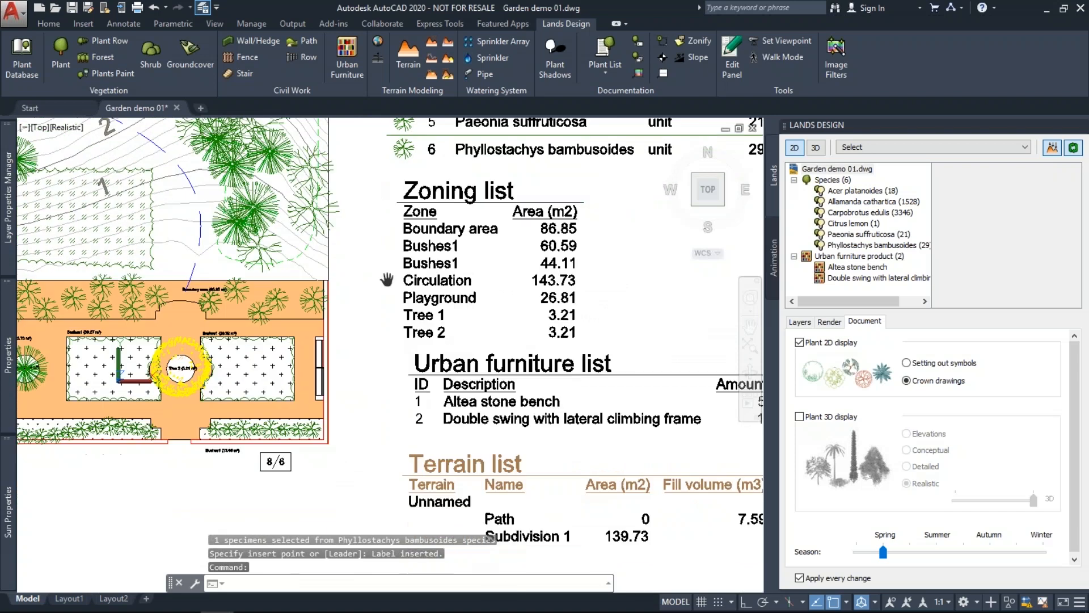
left_click(826, 326)
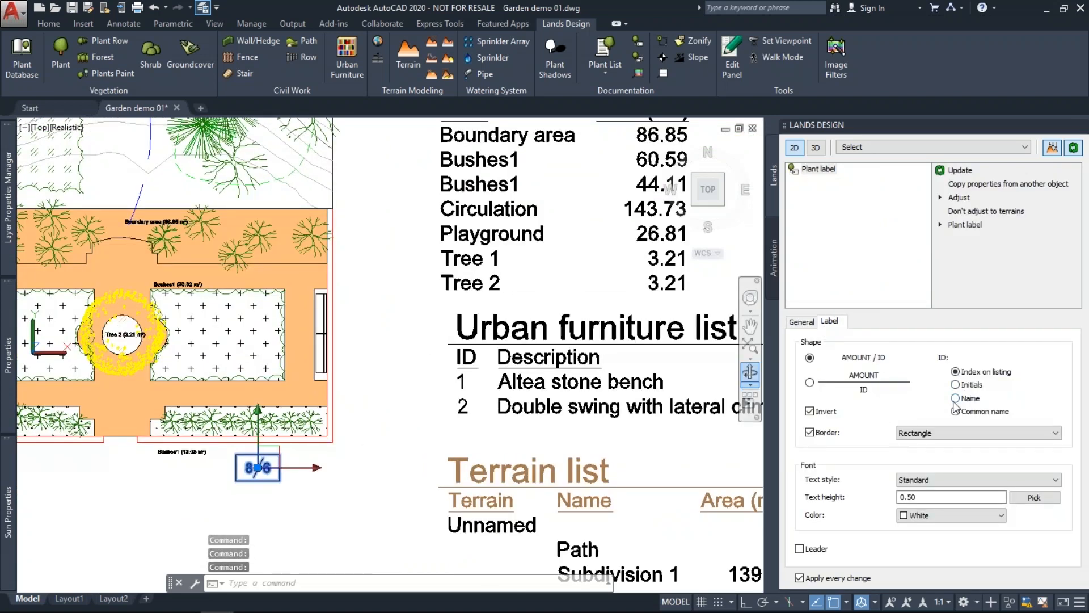
left_click(956, 385)
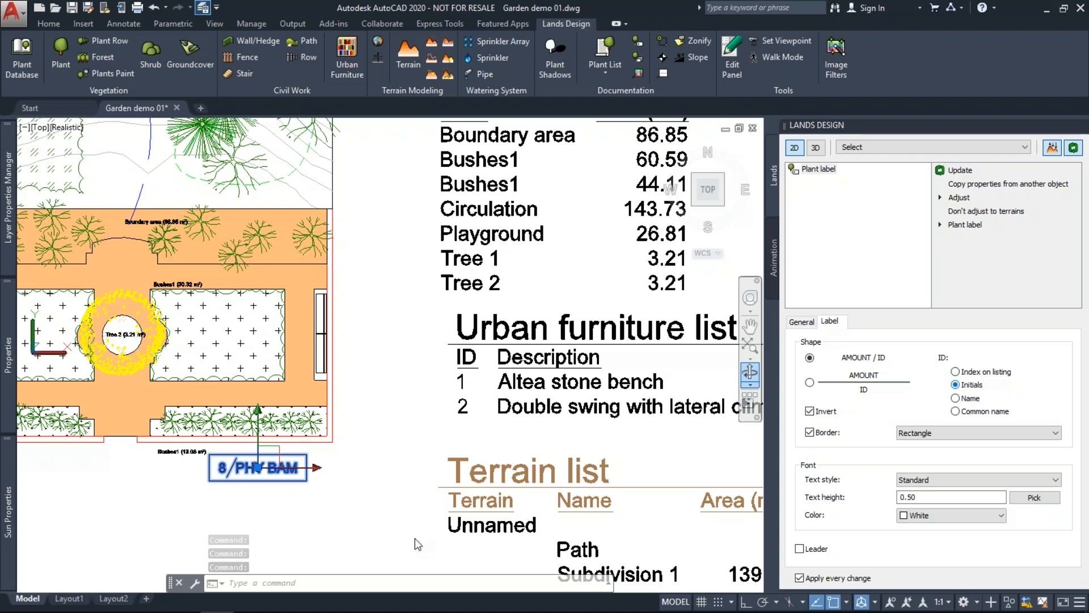
key("Escape")
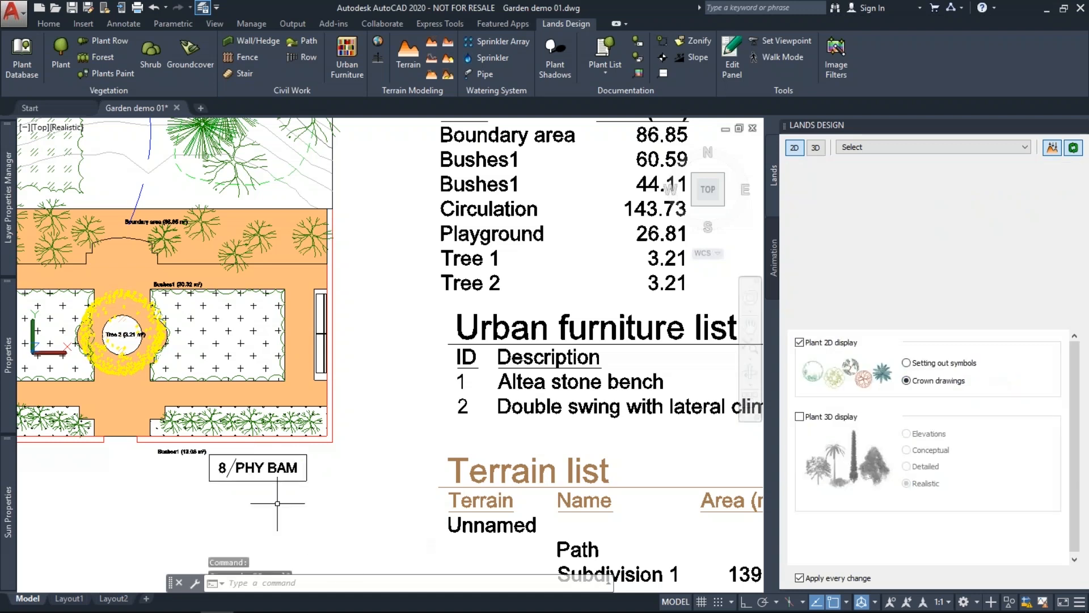
left_click(175, 420)
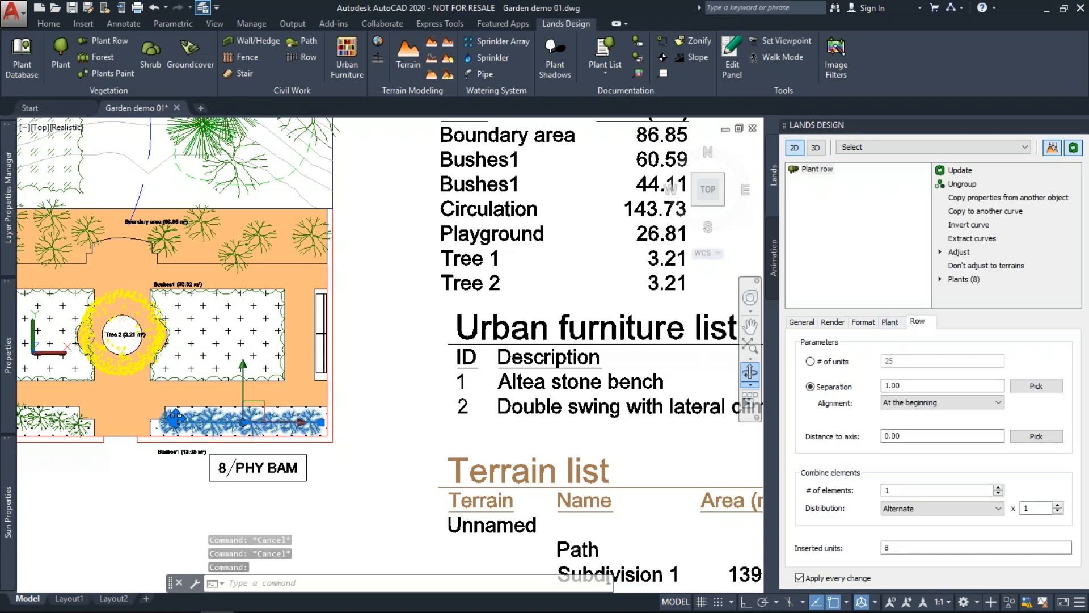
Set the bottom bamboo row's separation to 1.50 so it holds 6 plants, then view the whole plan.
double_click(905, 386)
type("5")
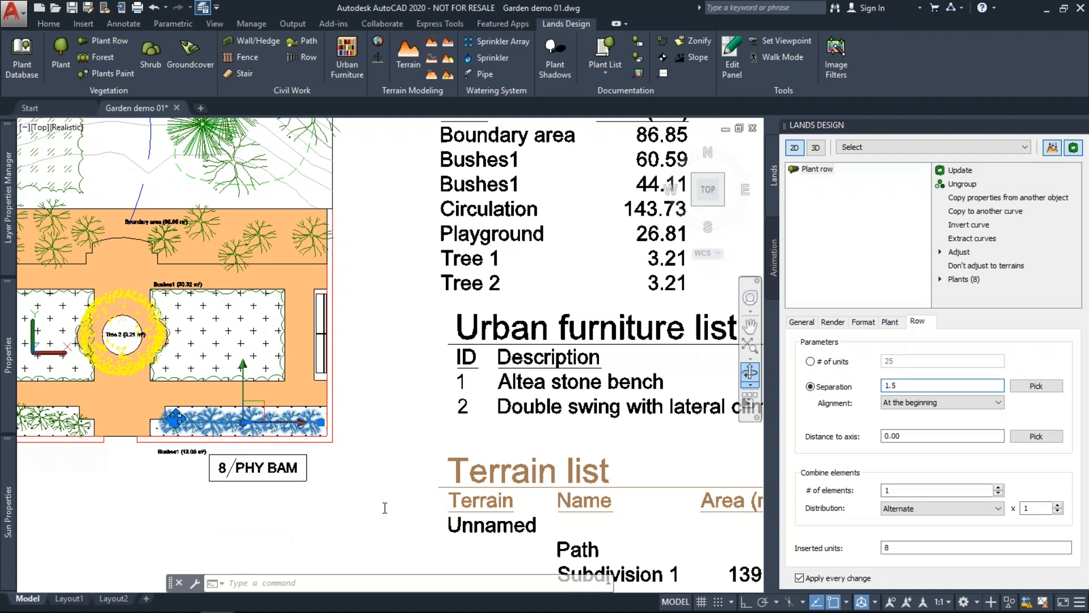
left_click_drag(384, 511, 401, 504)
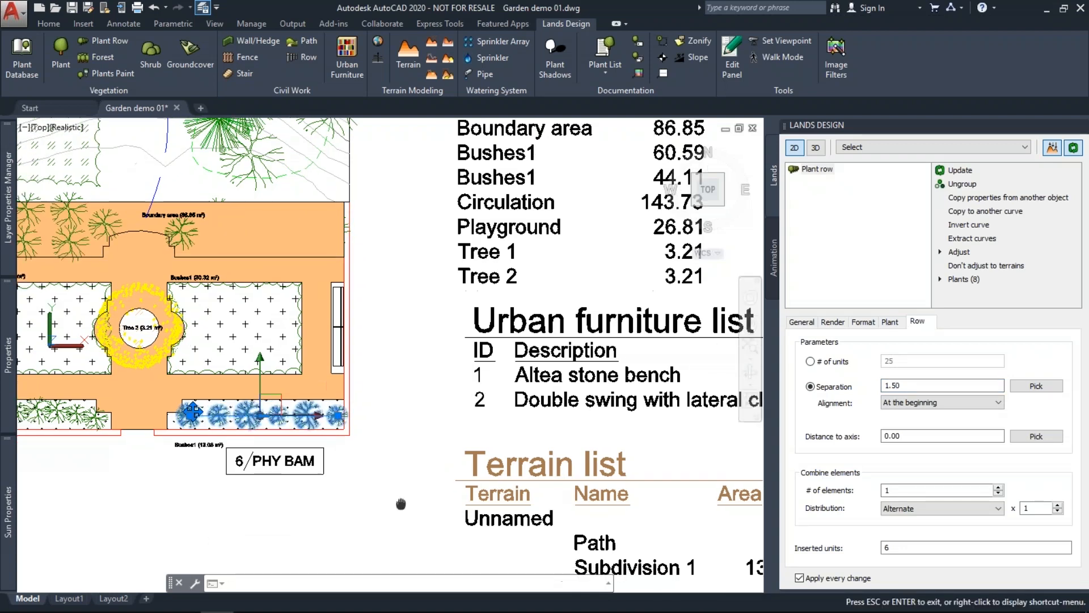
key("Escape")
key("Escape")
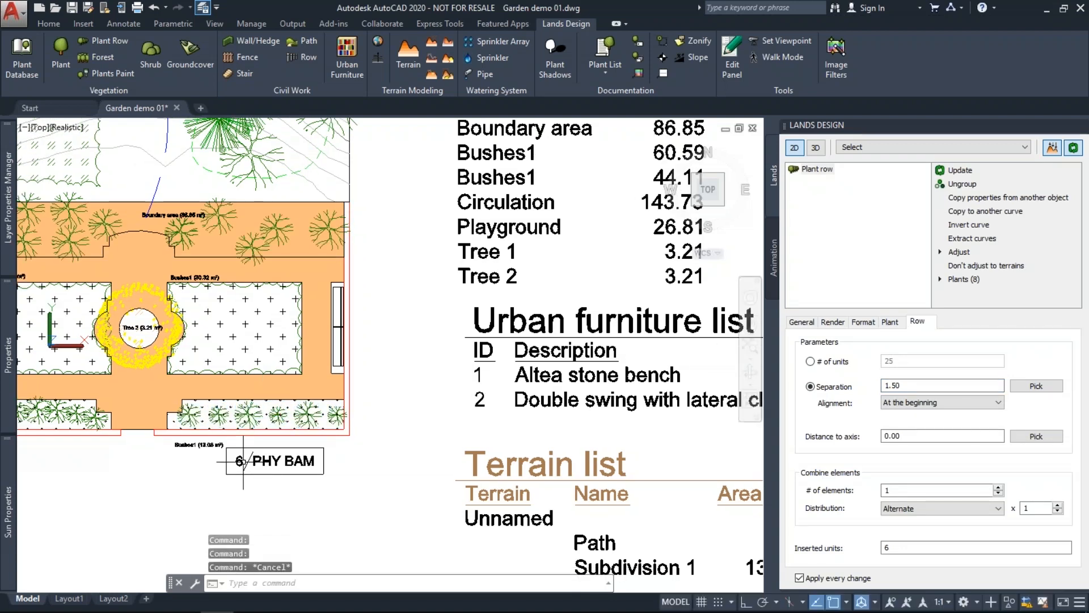
key("Escape")
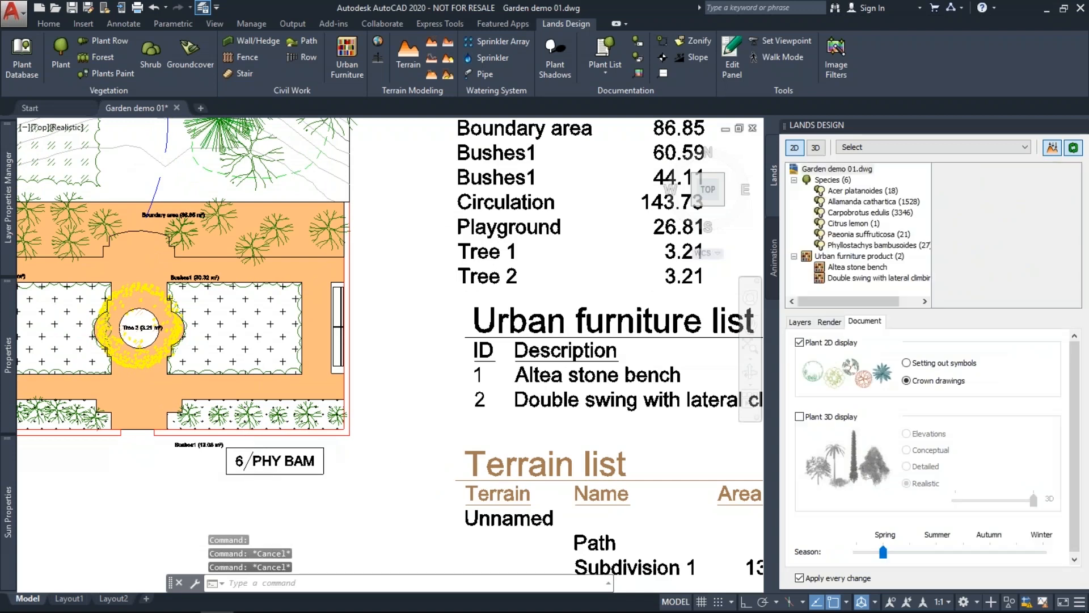
scroll(375, 463, "down", 2)
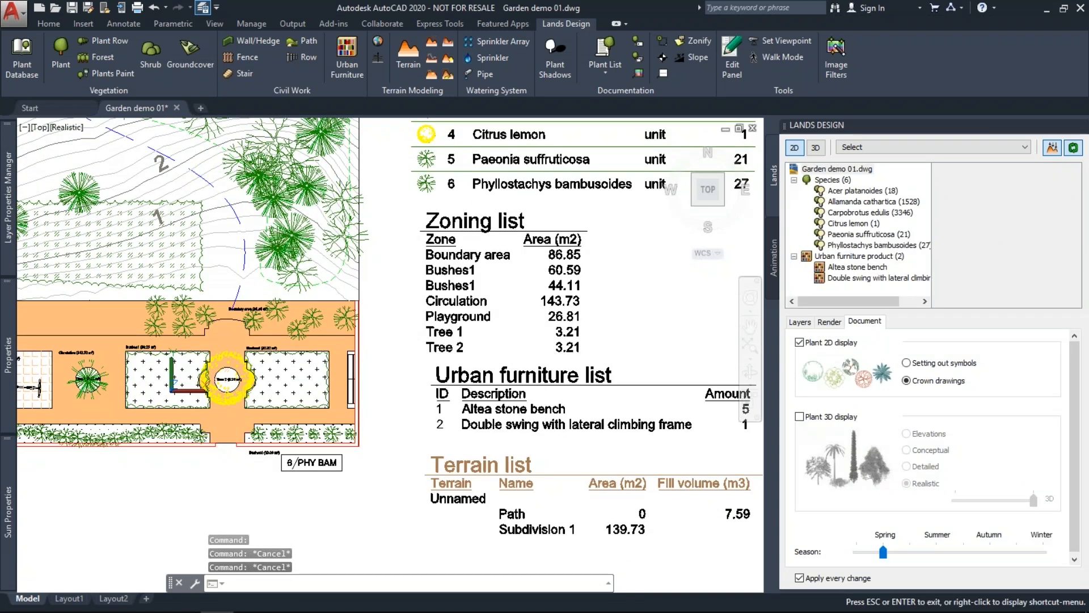
left_click_drag(375, 419, 378, 419)
mouse_move(378, 420)
middle_mouse_down()
mouse_move(436, 456)
mouse_move(536, 561)
middle_mouse_up()
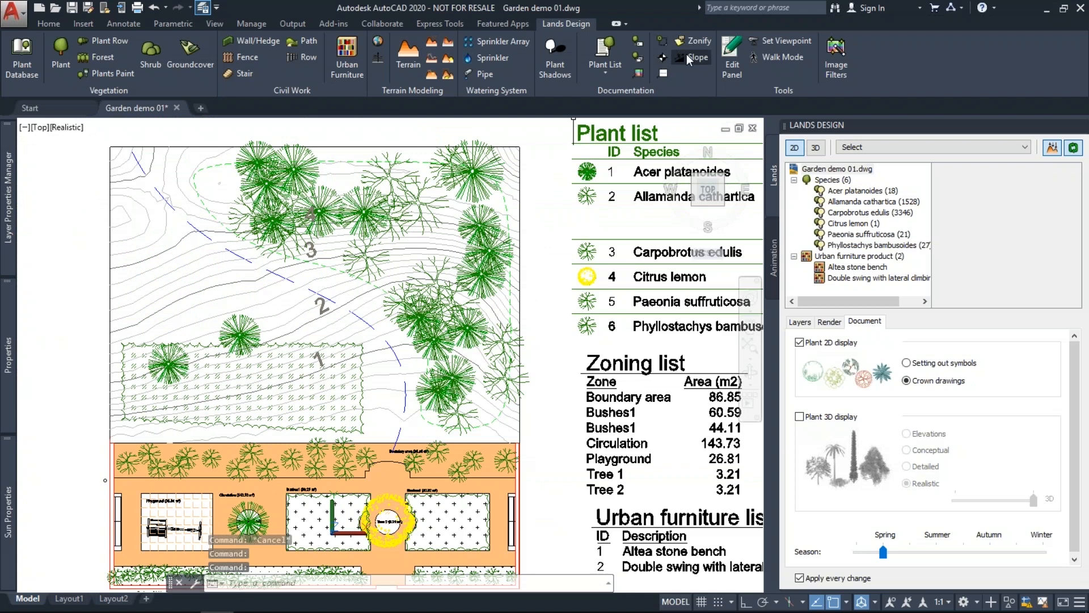
Start a plant photo for the lemon tree at Tree 2 and its surrounding planting.
left_click(637, 73)
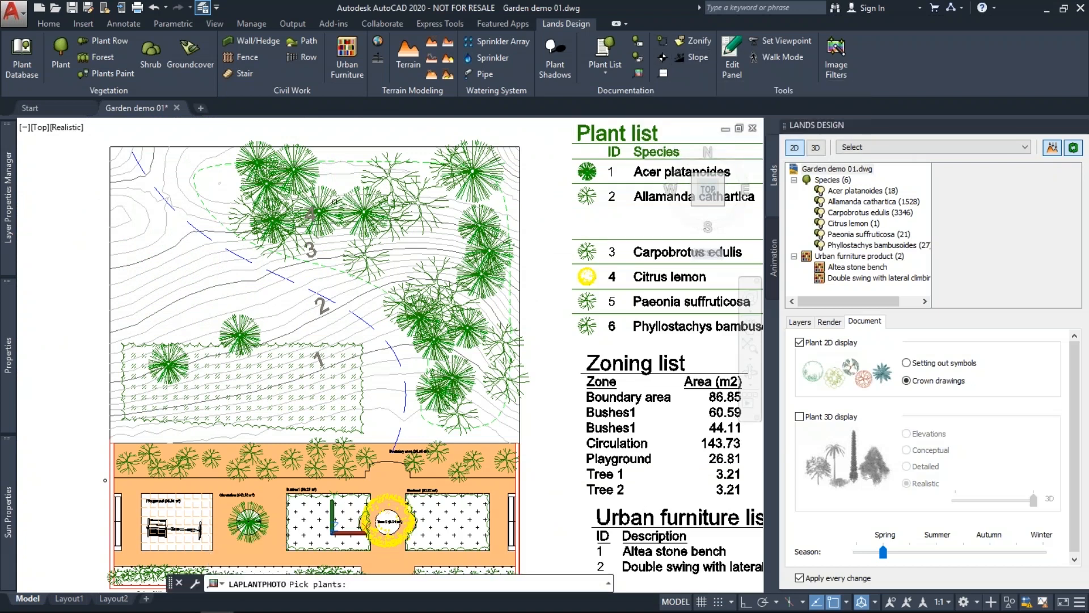
scroll(394, 450, "up", 4)
left_click(343, 323)
scroll(343, 323, "up", 2)
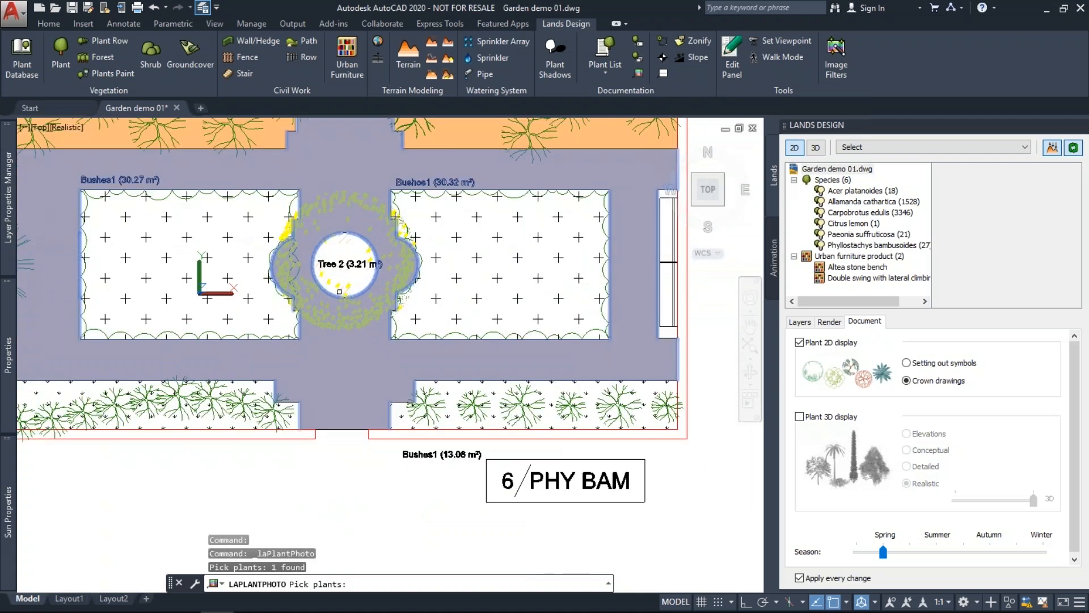
scroll(339, 291, "up", 3)
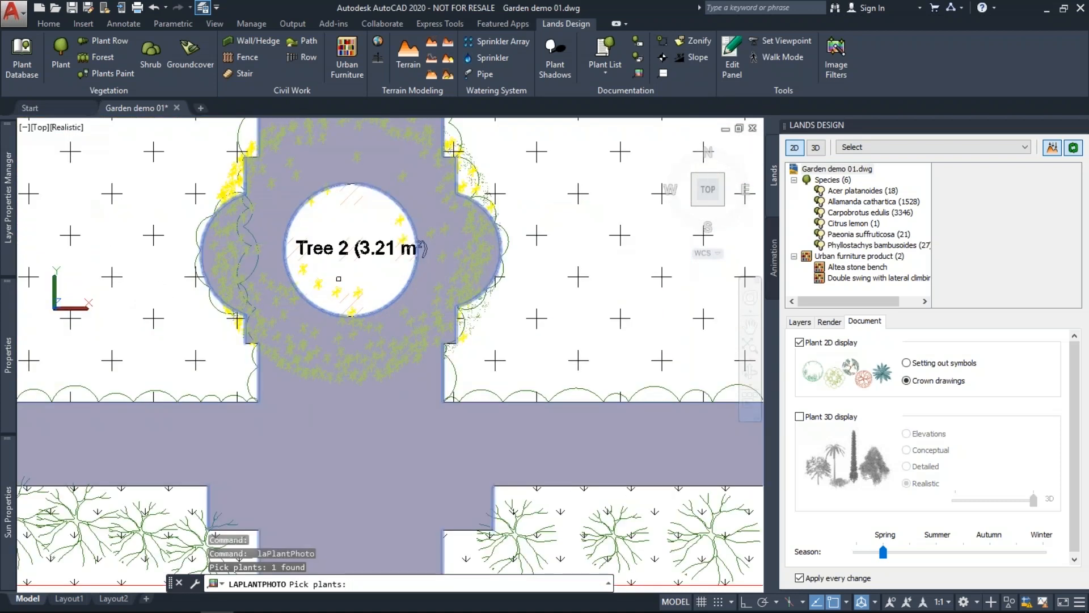
left_click(335, 287)
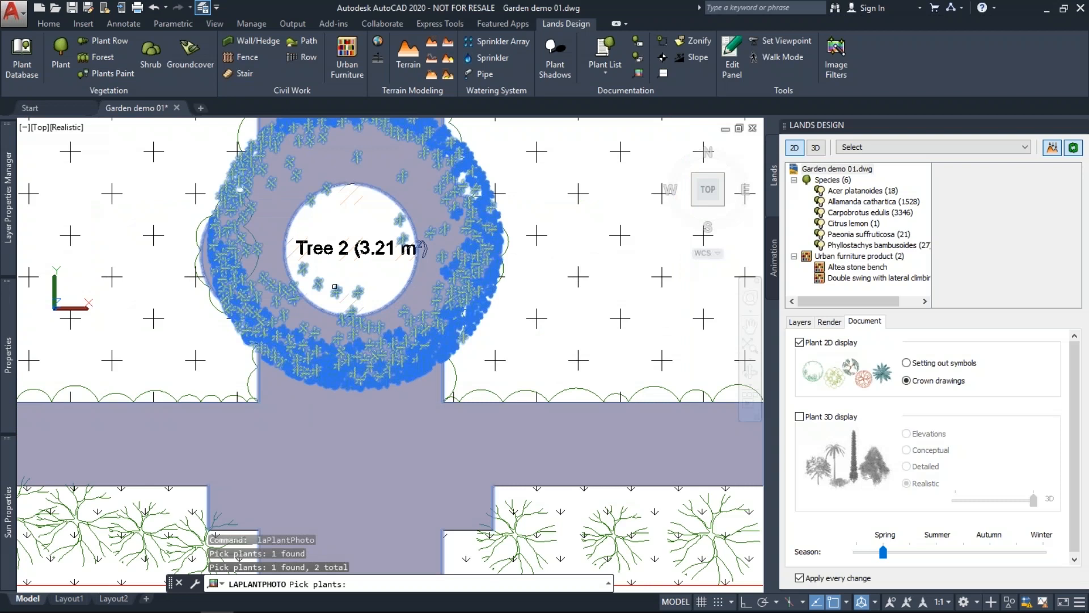
key("Return")
Place the lemon branch photo with Citrus lemon caption below the garden, unrotated.
left_click(465, 221)
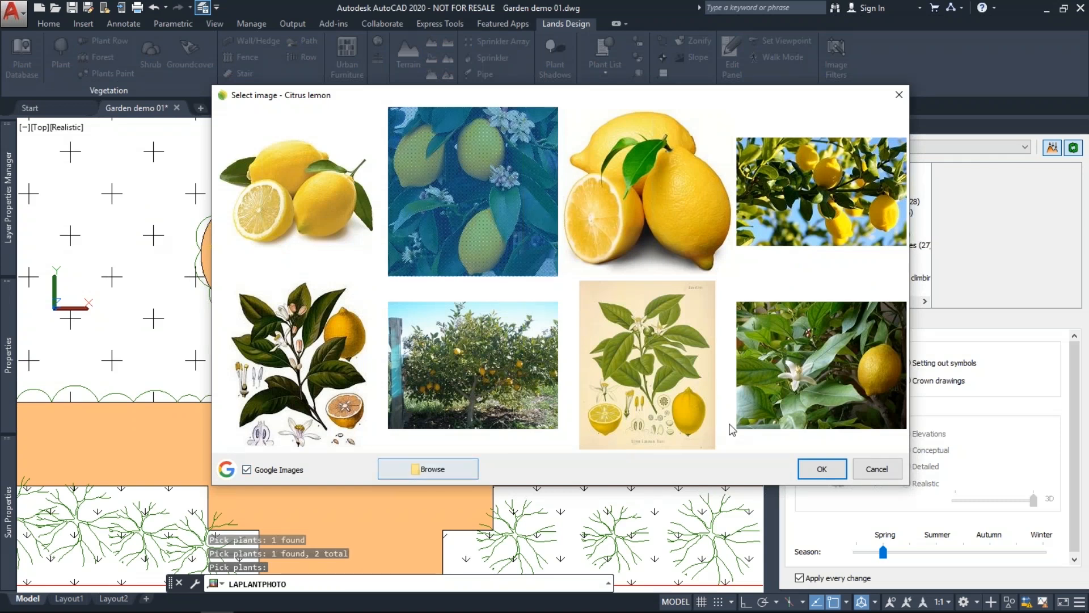
left_click(813, 470)
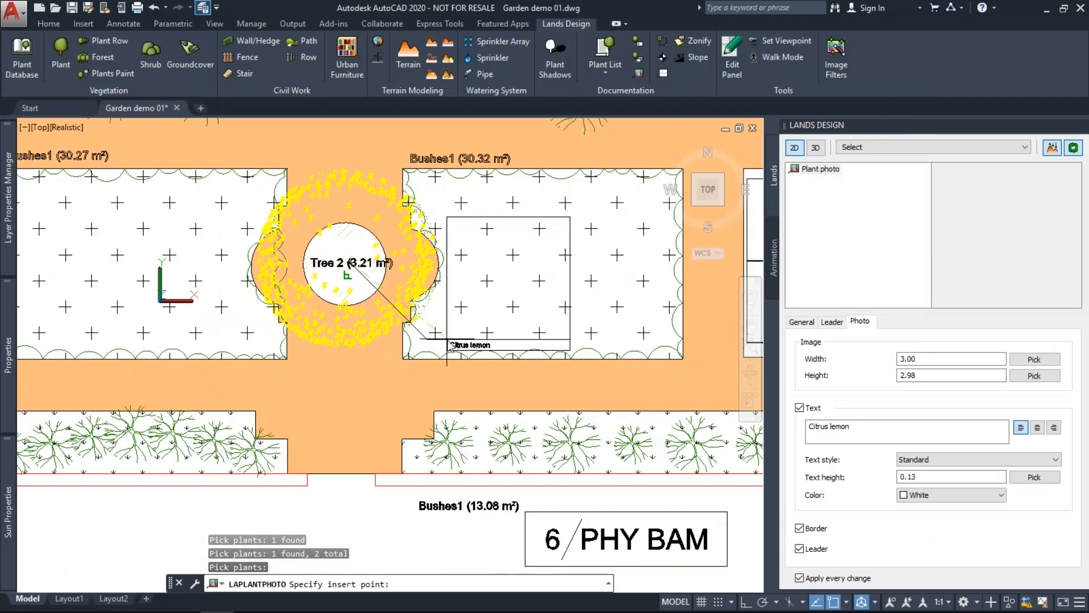
scroll(447, 342, "down", 4)
left_click(367, 507)
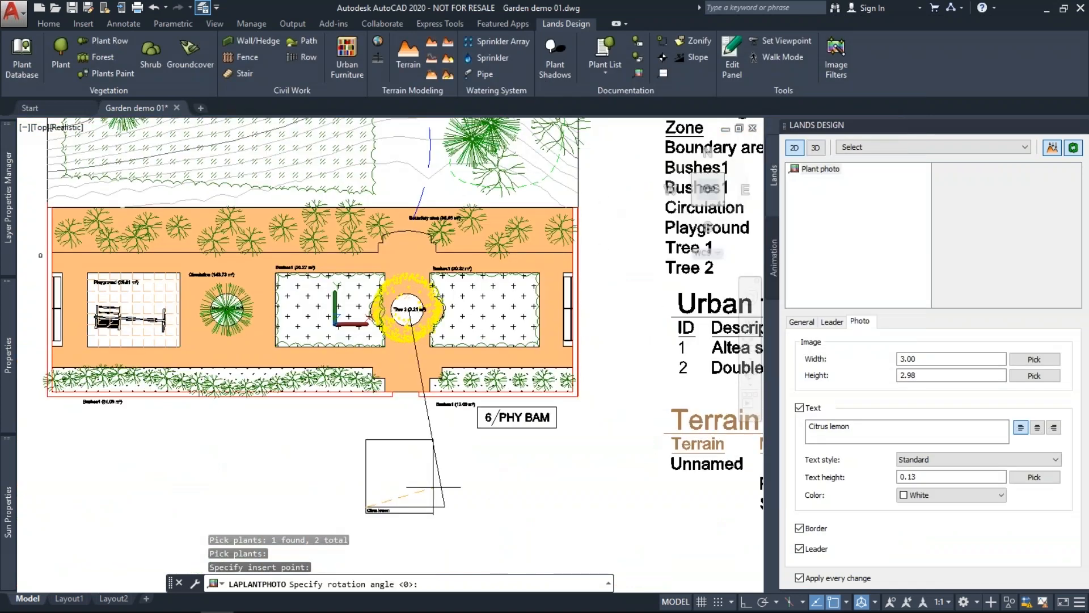
key("Return")
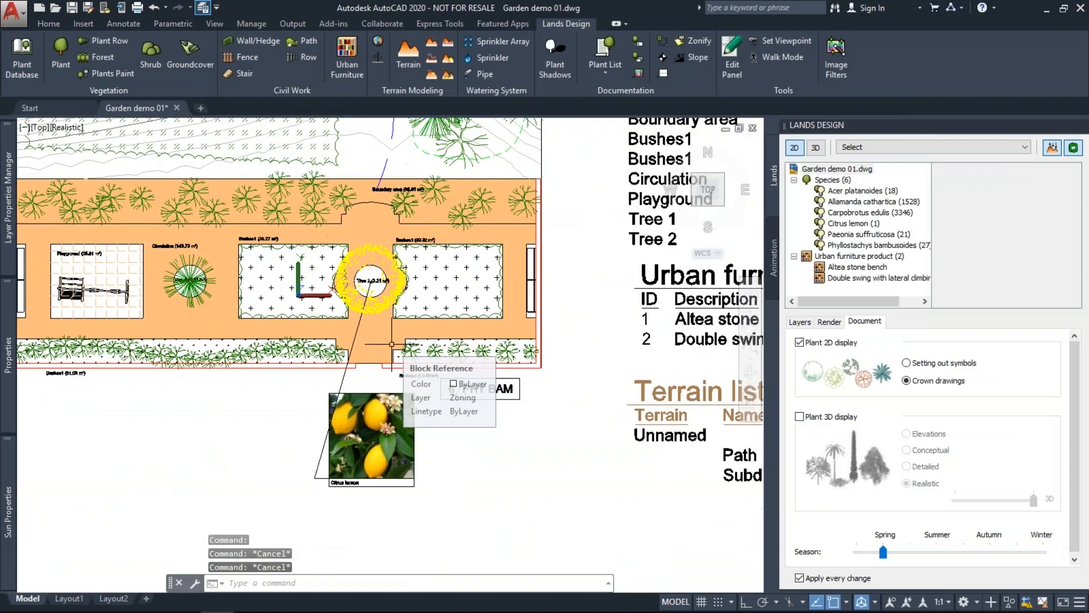
mouse_move(504, 281)
middle_mouse_down()
mouse_move(389, 308)
mouse_move(486, 471)
middle_mouse_up()
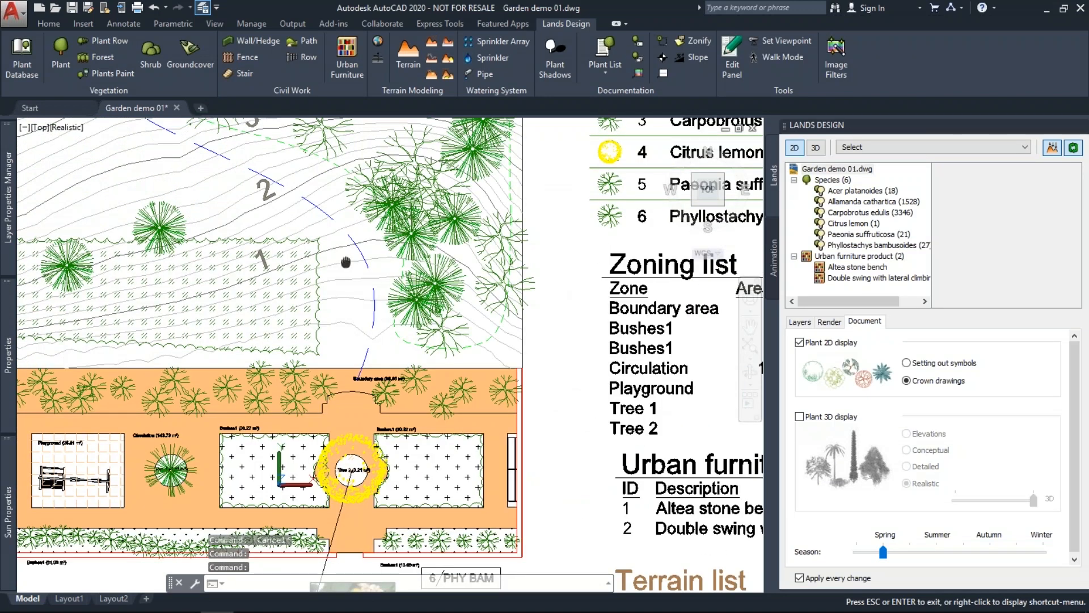
middle_click_drag(345, 261, 443, 337)
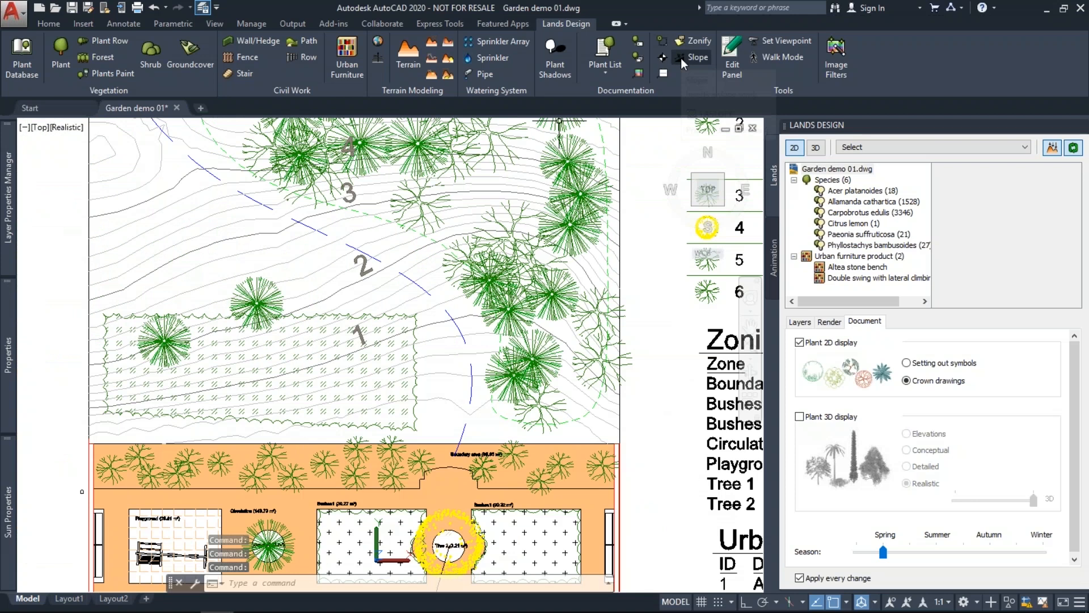
Start a slope annotation on the hill and pan the plan to show the arrow.
left_click(684, 58)
type("0.50")
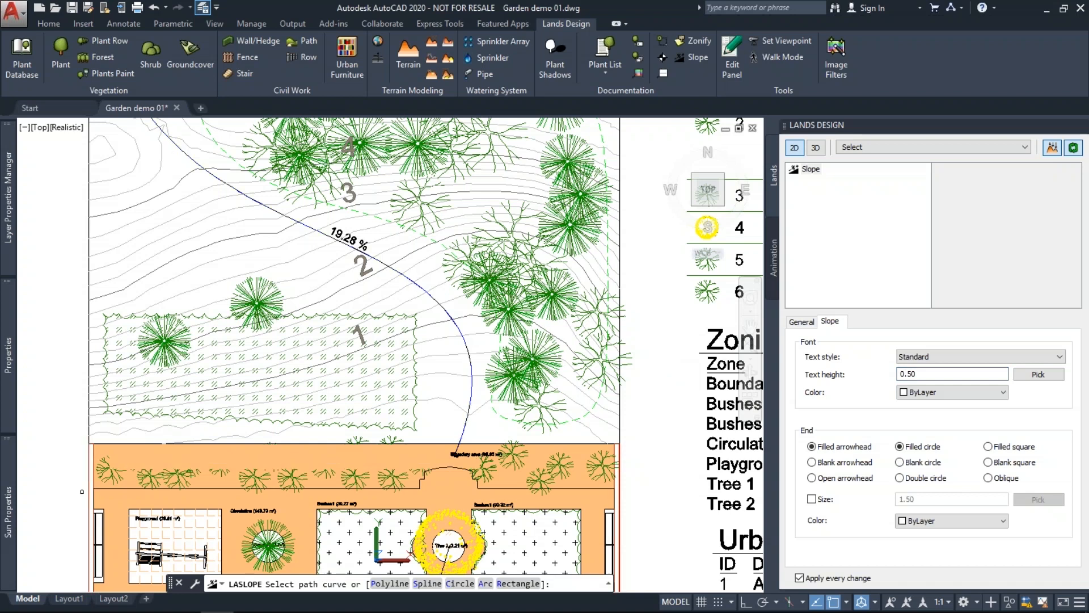
left_click(407, 280)
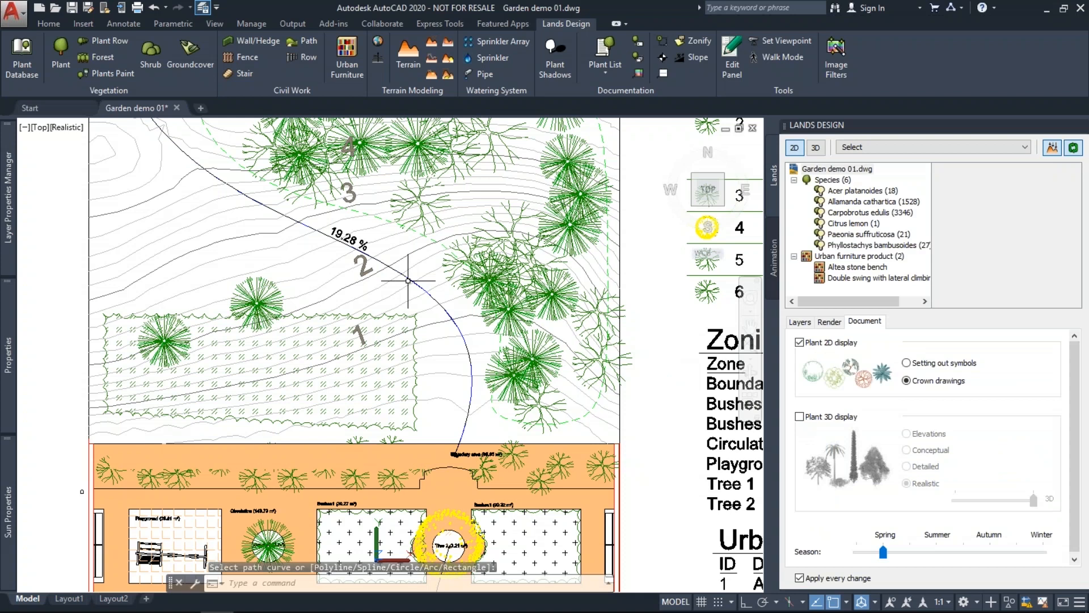
middle_click_drag(173, 142, 204, 225)
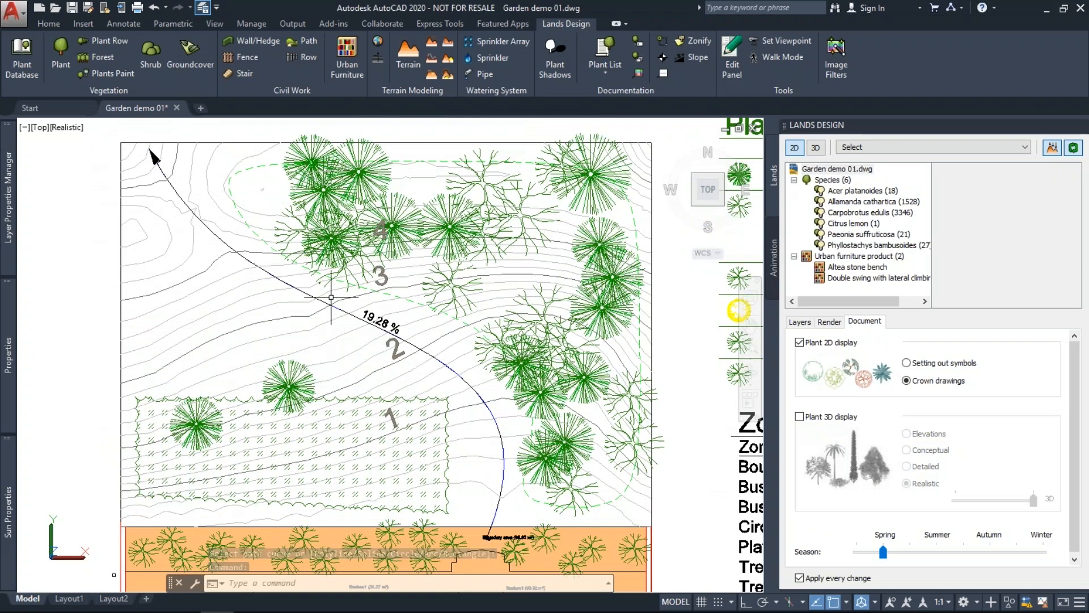
middle_click_drag(347, 343, 332, 337)
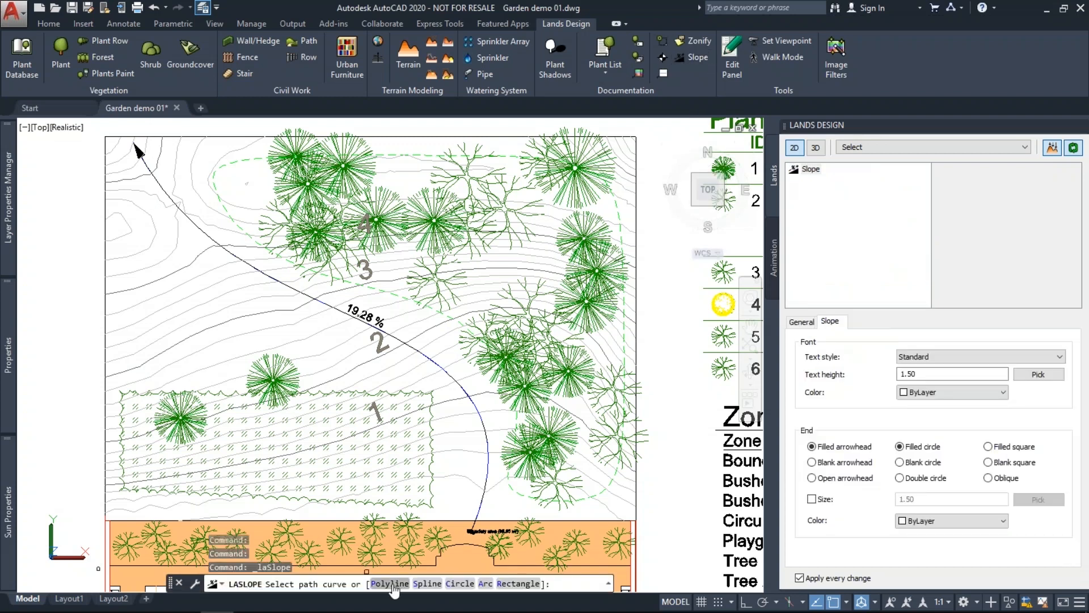
Place the 64.48% slope arrow from the hillside, perpendicular to the contour.
left_click(389, 583)
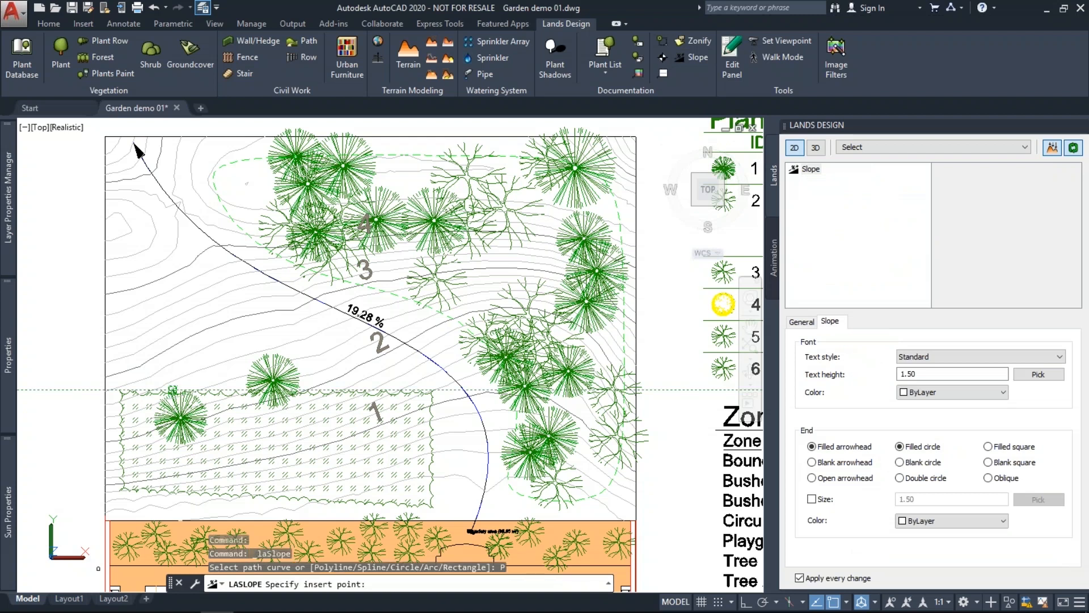
left_click_drag(905, 374, 900, 374)
type("0")
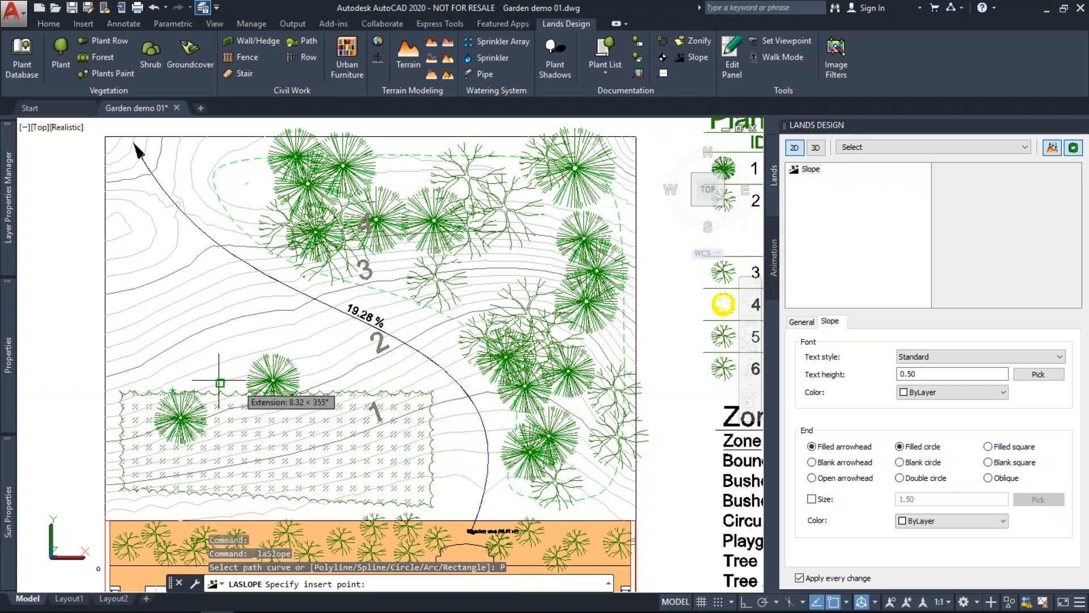
left_click(181, 377)
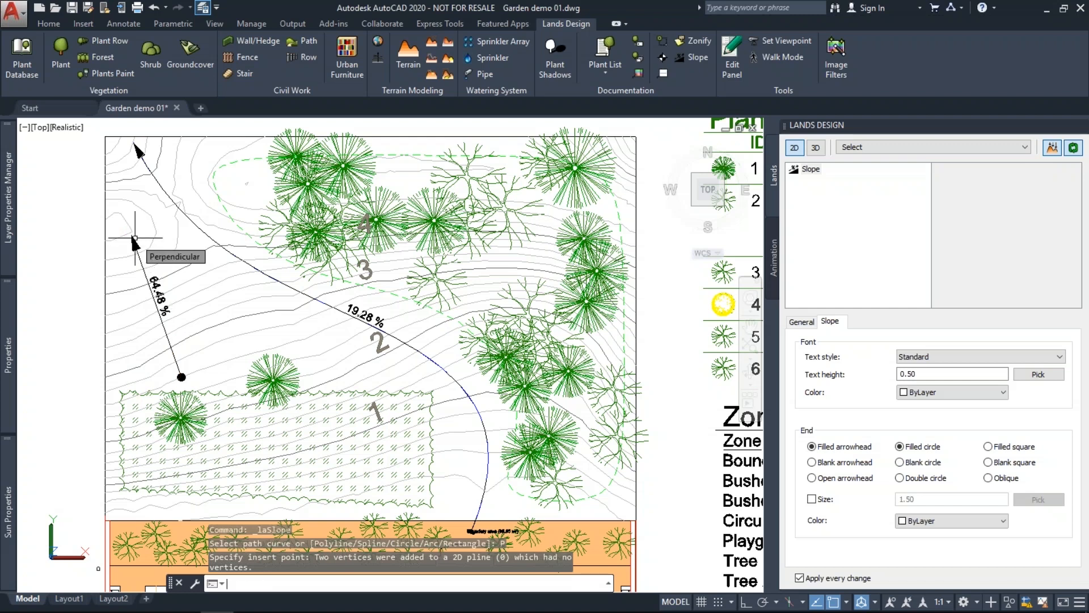
left_click(134, 238)
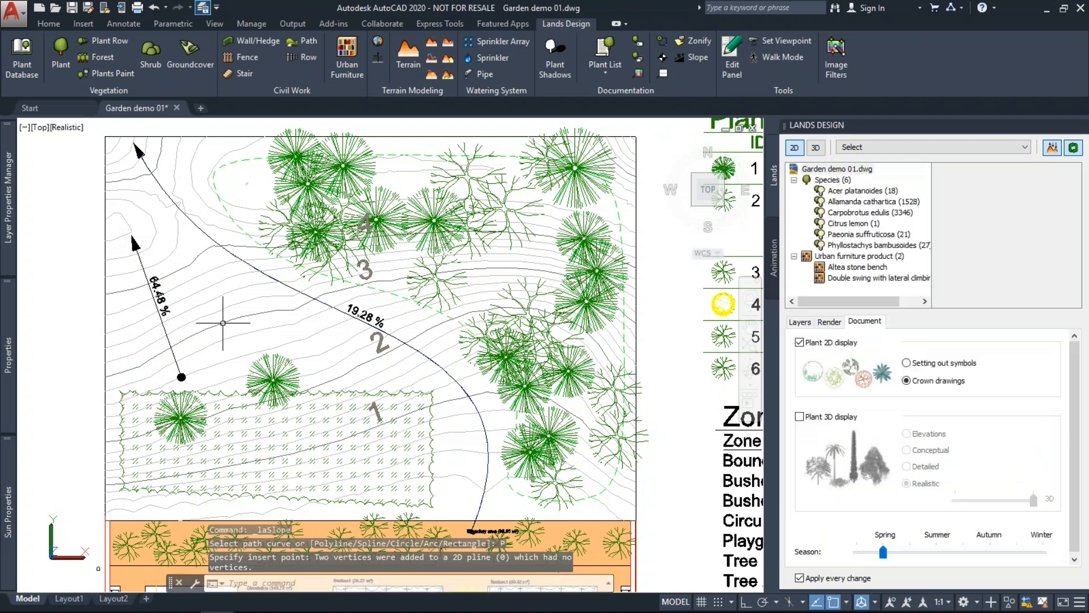
key("Escape")
key("Escape")
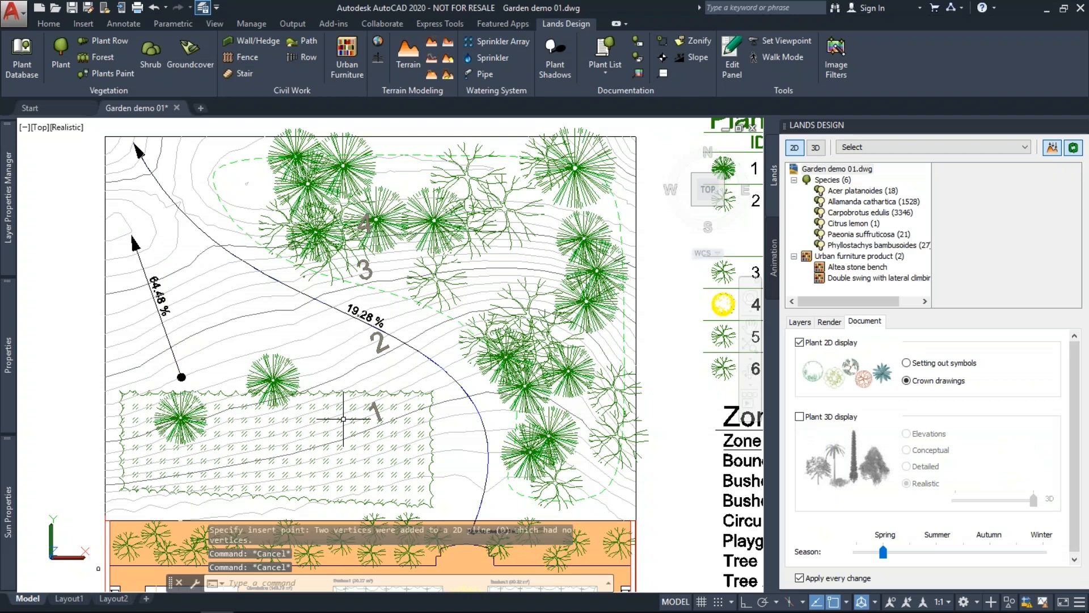
middle_click_drag(343, 419, 317, 401)
key("Escape")
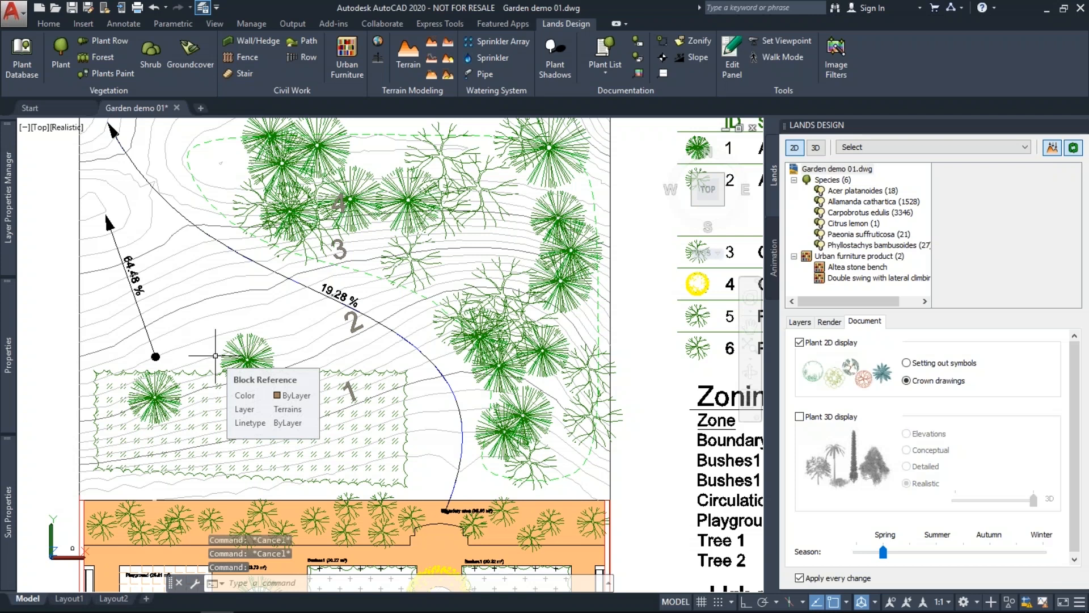
scroll(216, 356, "down", 2)
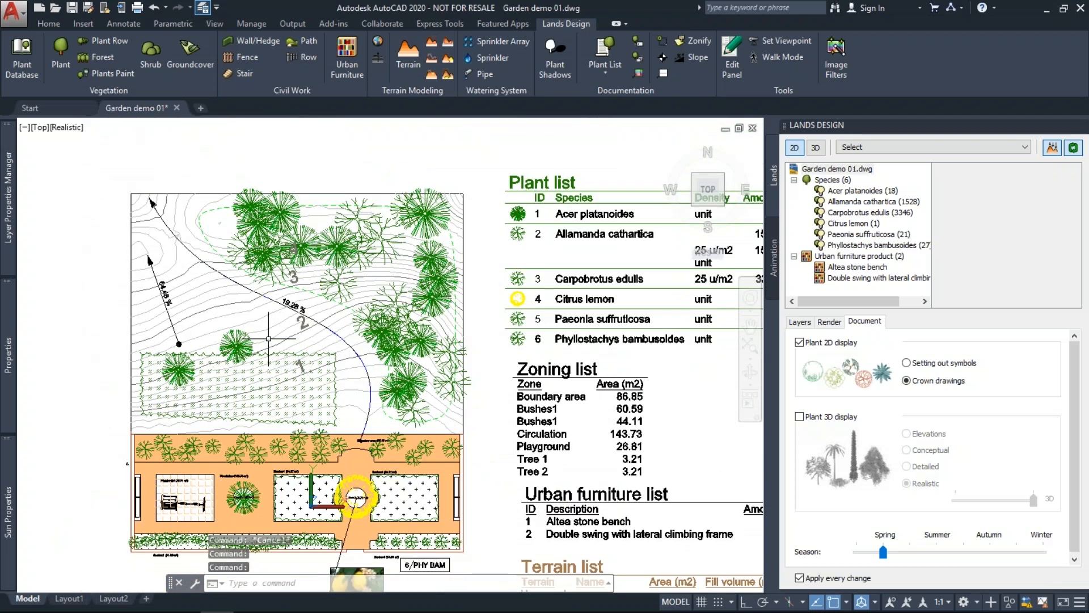
Show plants and terrain as realistic 3D, viewed from the southwest isometric corner.
left_click(816, 147)
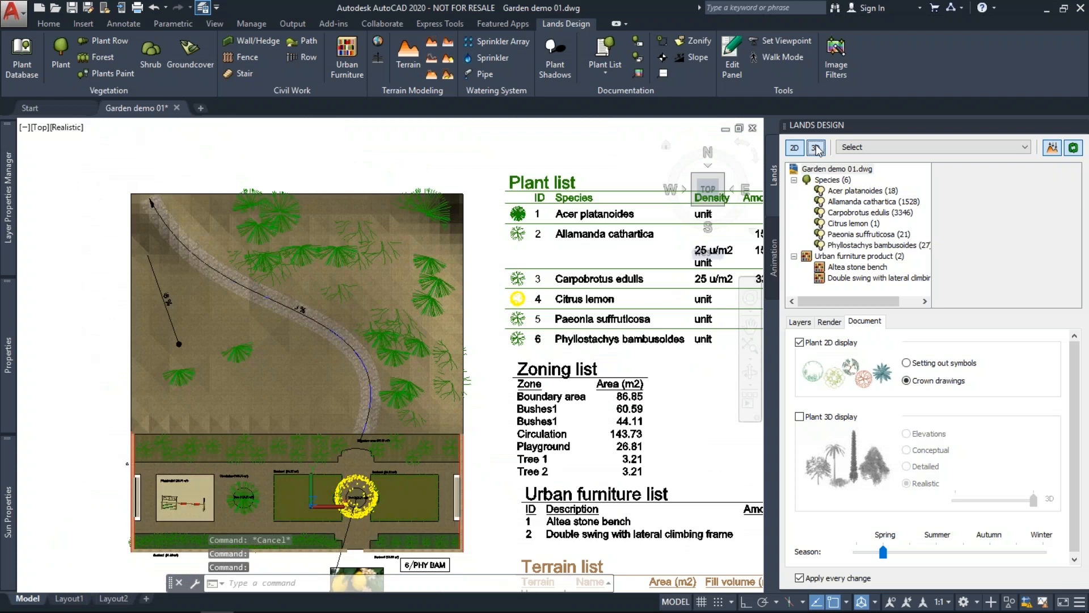
left_click(683, 208)
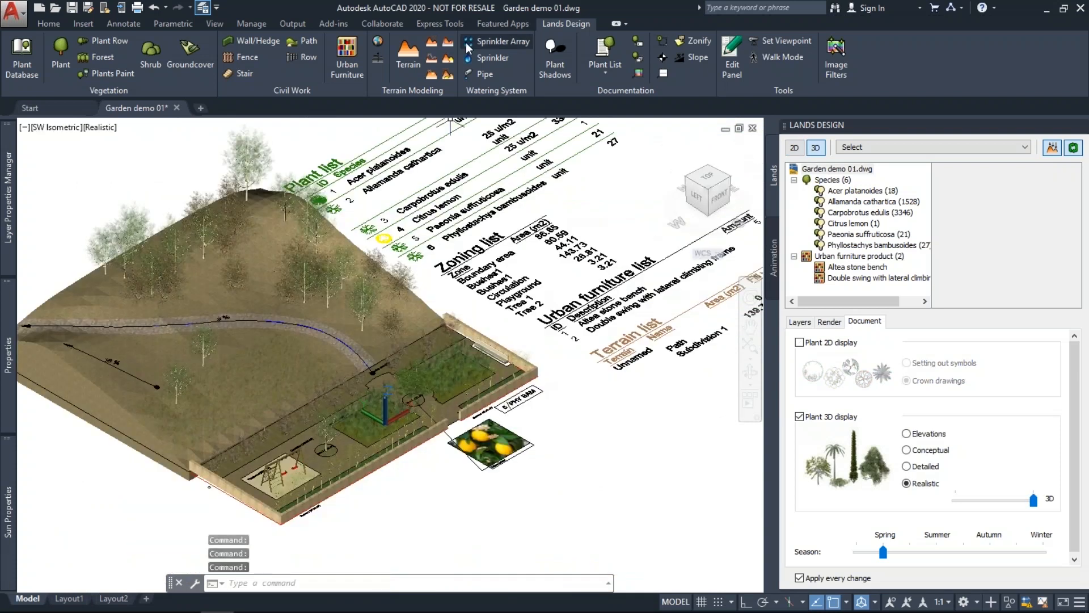
mouse_move(14, 166)
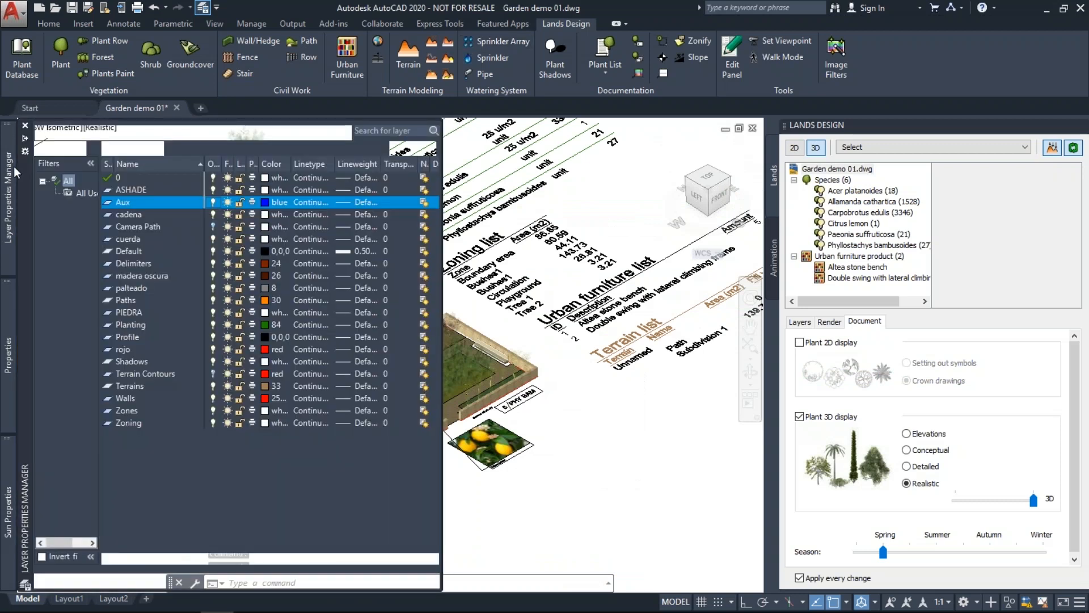
Select the Camera Path curve and elevate it onto the hill terrain surface.
left_click(214, 225)
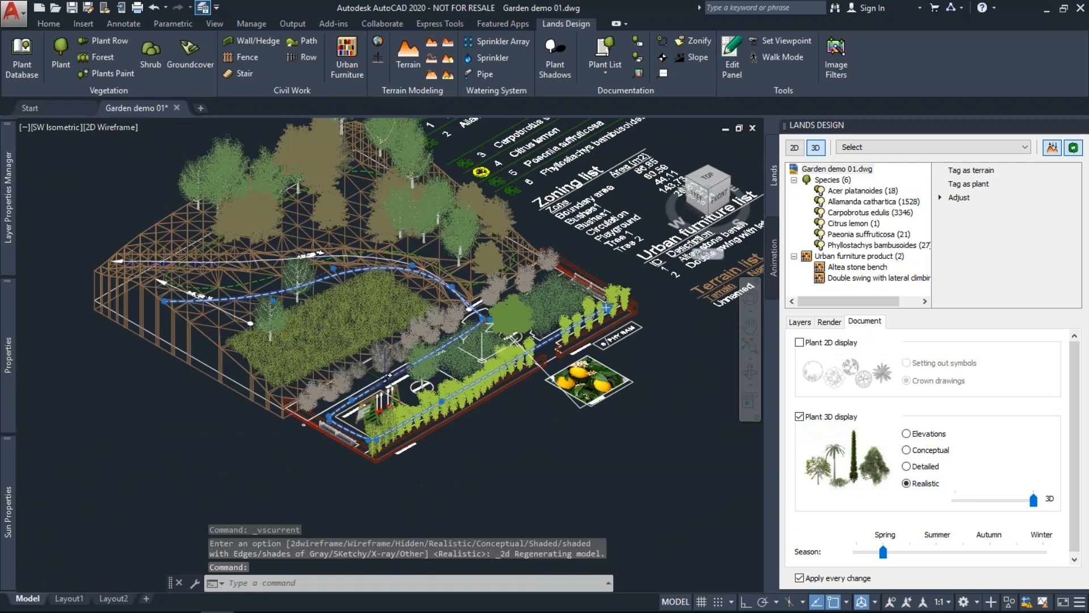
middle_click_drag(389, 375, 394, 312, "shift")
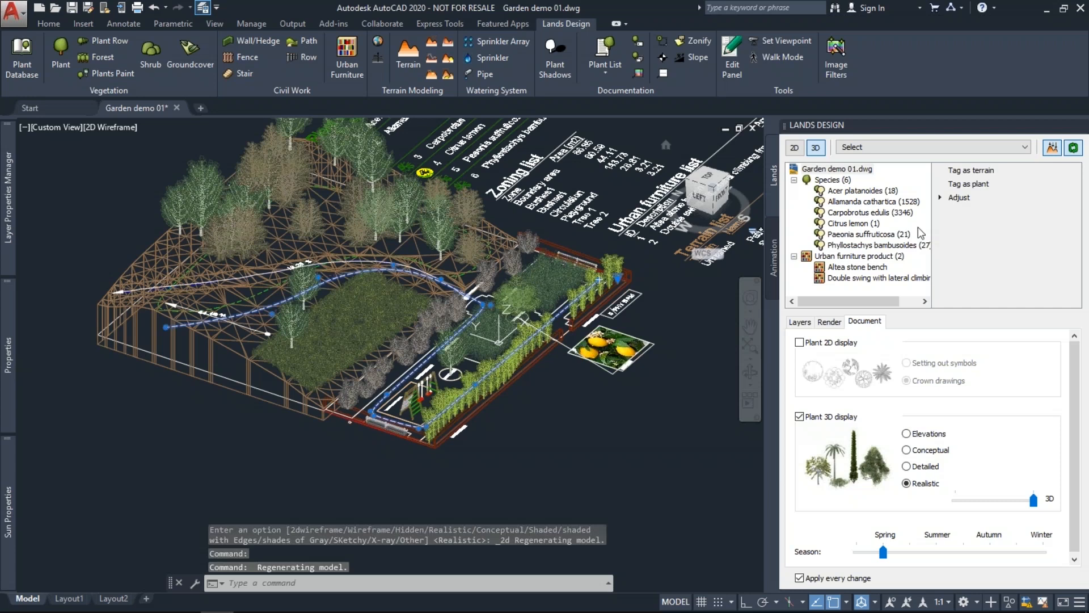
left_click(959, 197)
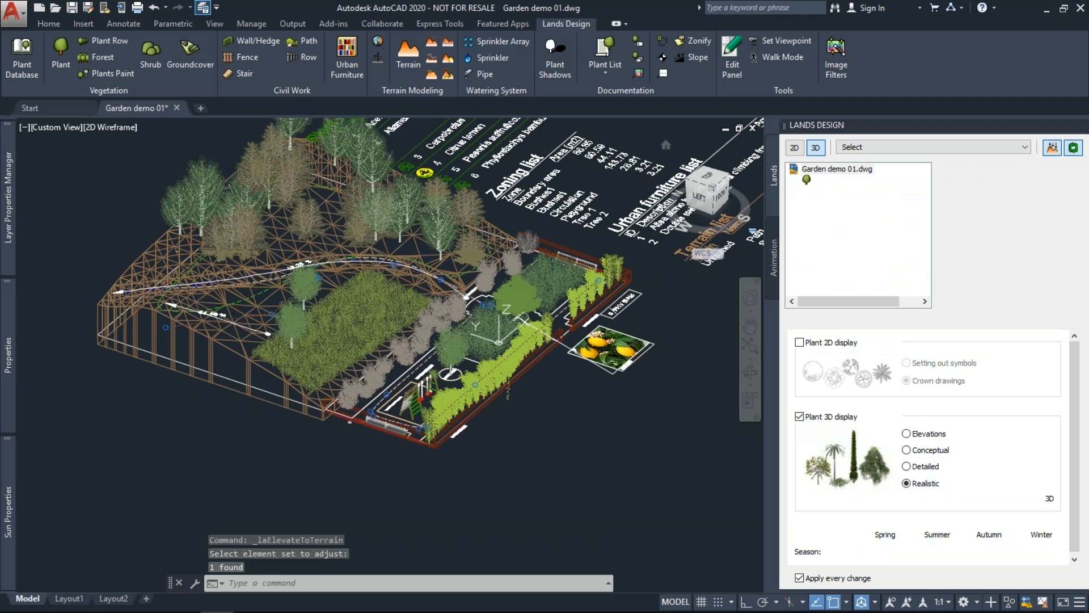
scroll(566, 311, "up", 9)
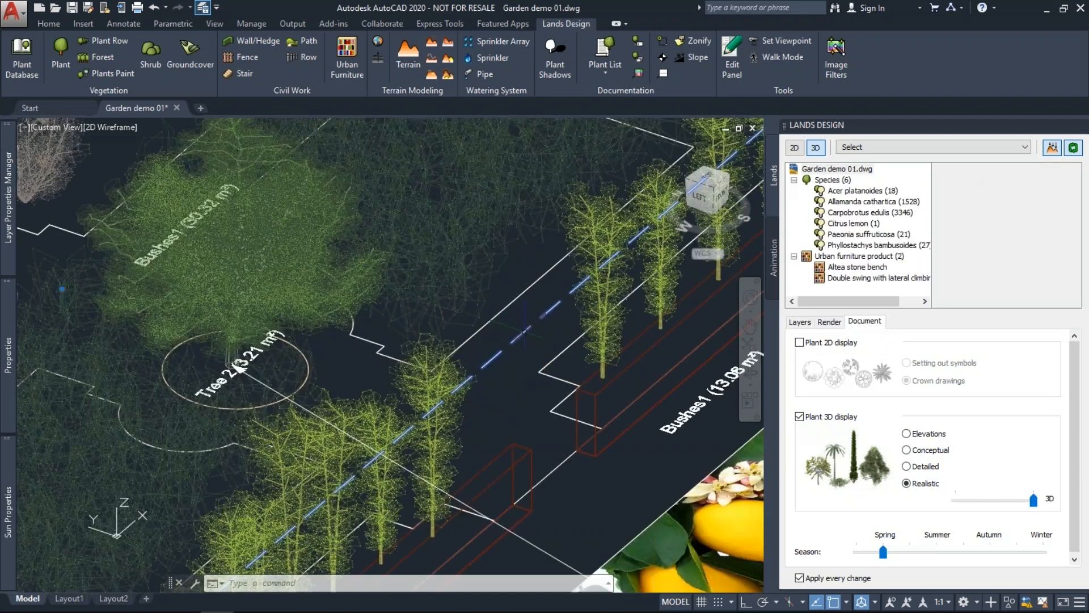
scroll(524, 331, "down", 9)
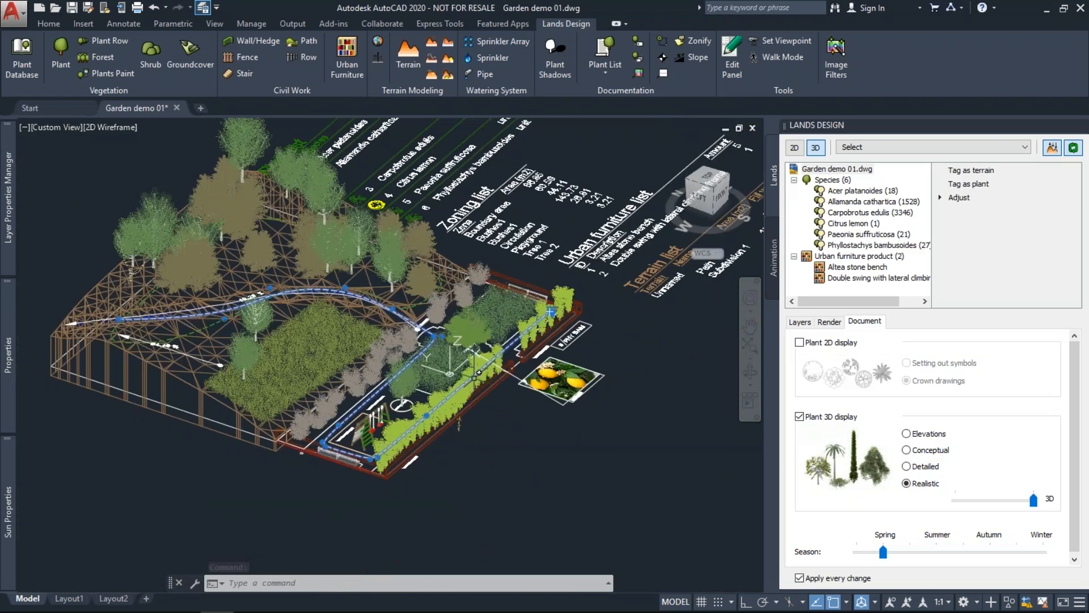
scroll(547, 285, "up", 7)
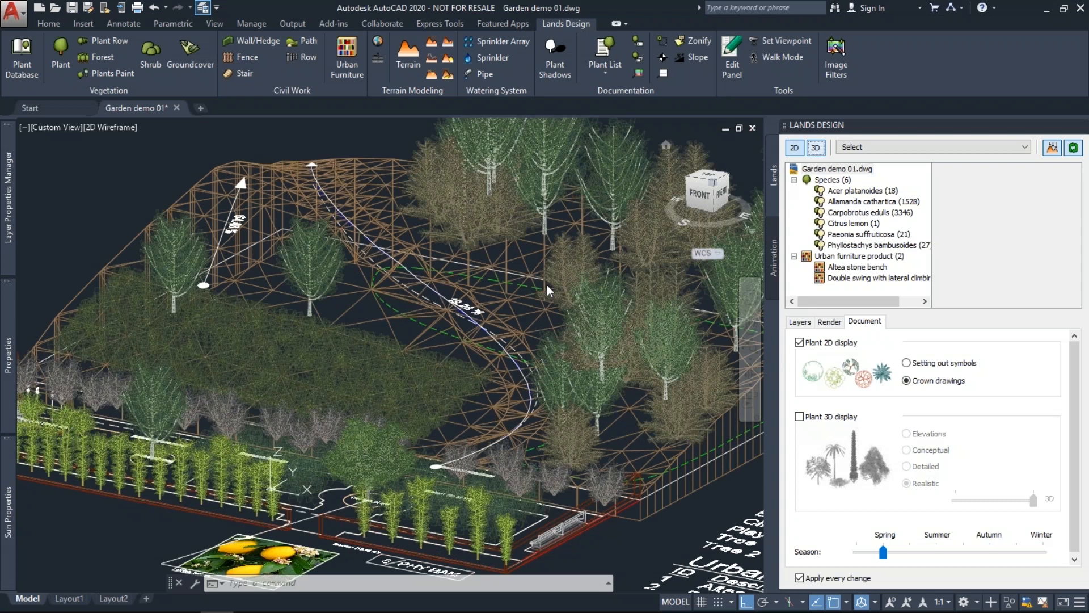
left_click(114, 127)
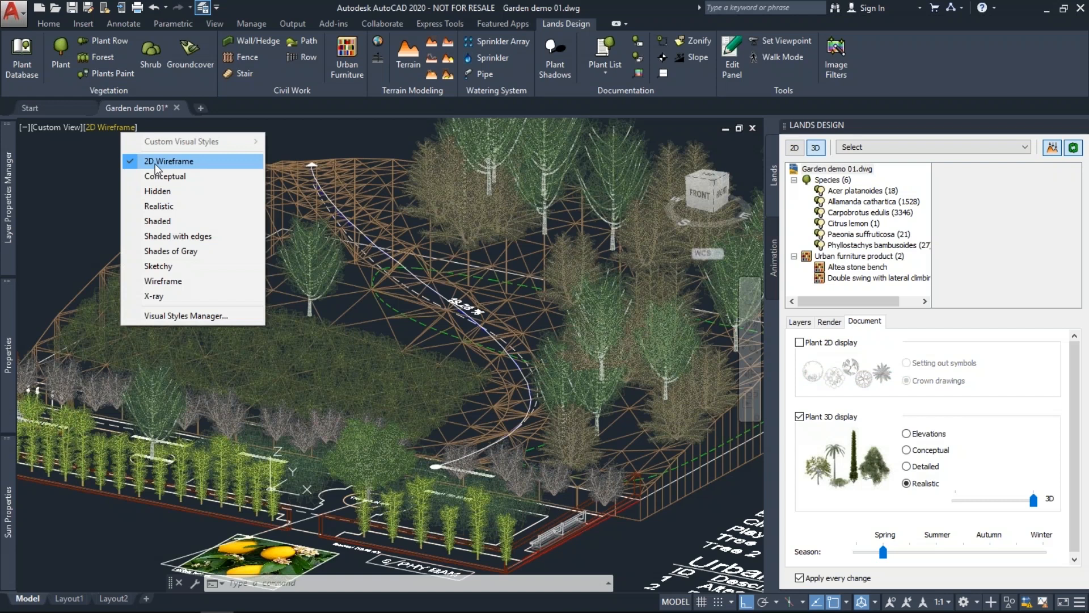
Apply Realistic shading and begin choosing a curve in the walkthrough animation settings.
left_click(158, 206)
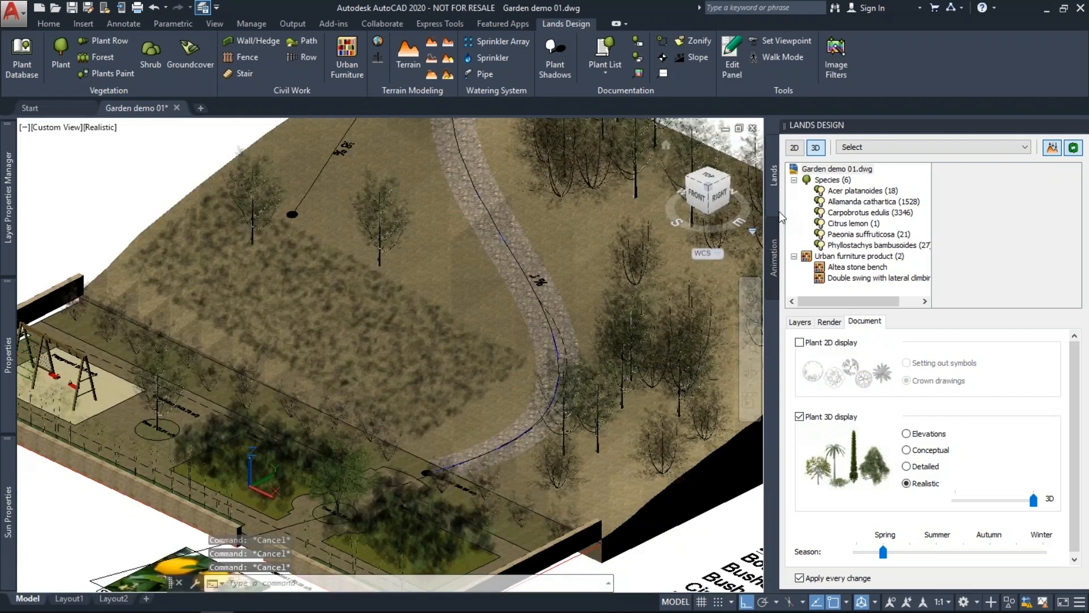
left_click(774, 259)
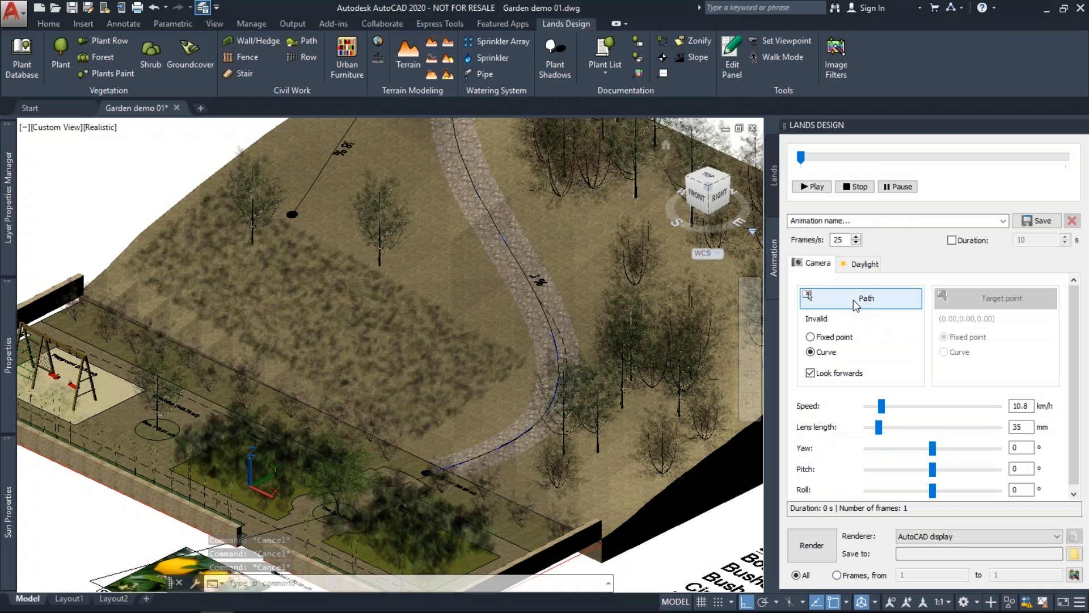
left_click(854, 299)
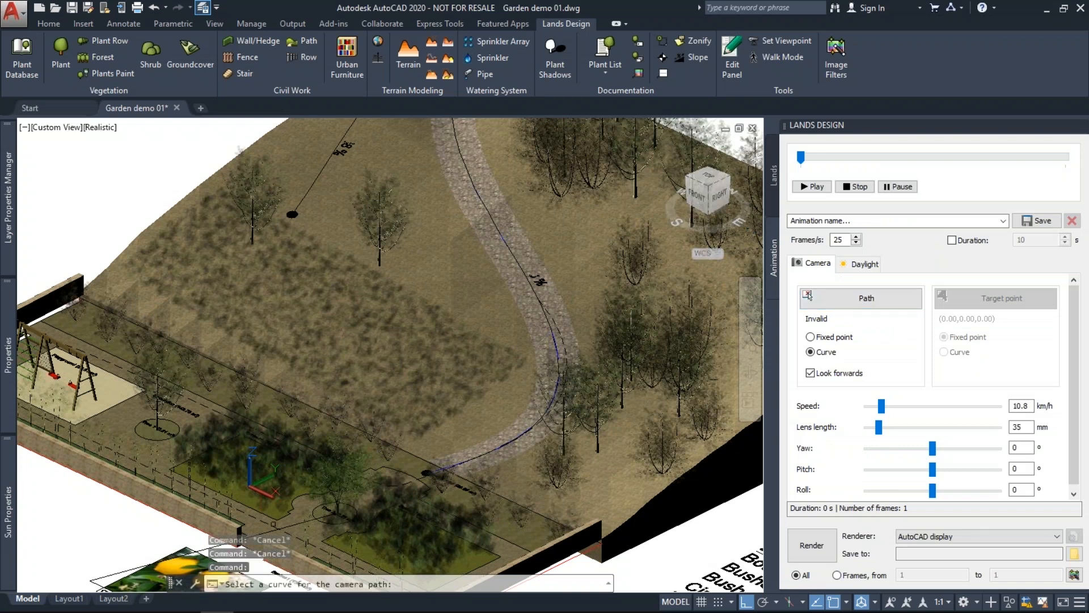
left_click(273, 524)
scroll(273, 525, "up", 8)
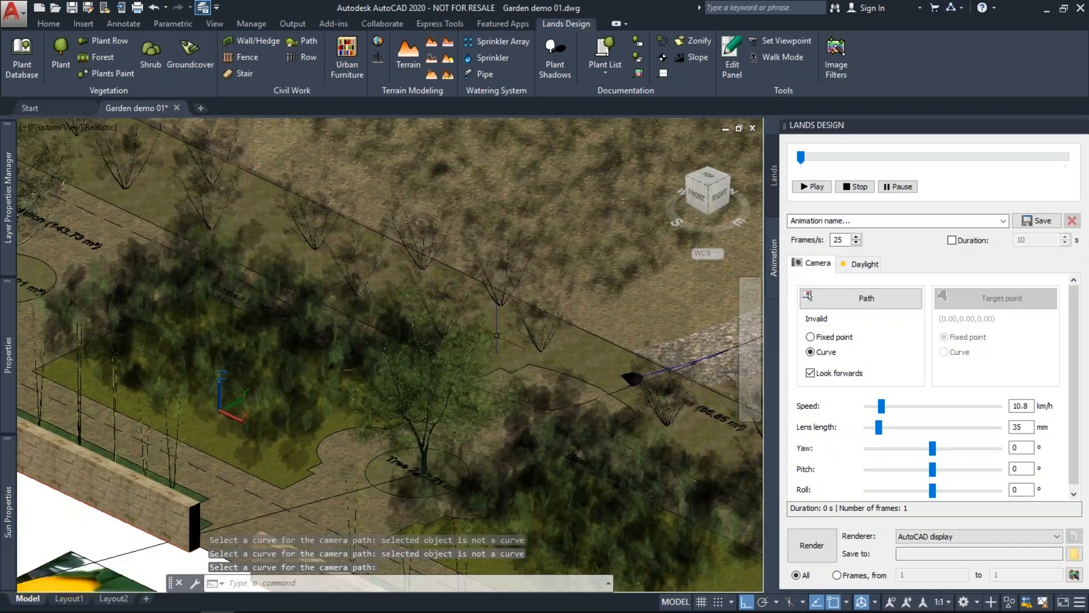
Switch to 2D Wireframe and pick the dashed spline as the camera path (29 s, 741 frames).
left_click(102, 127)
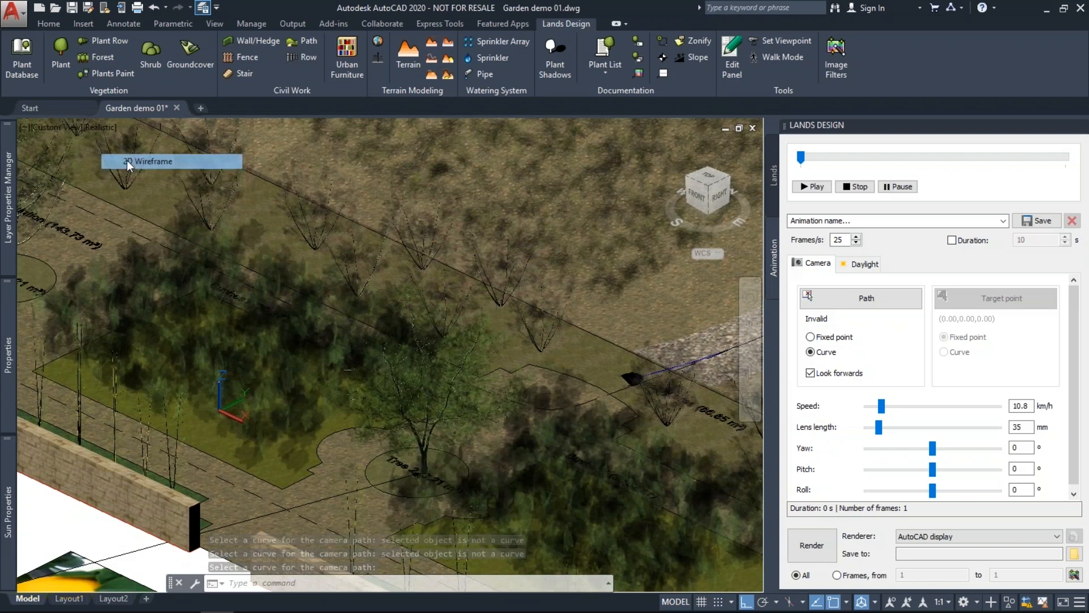
left_click(127, 161)
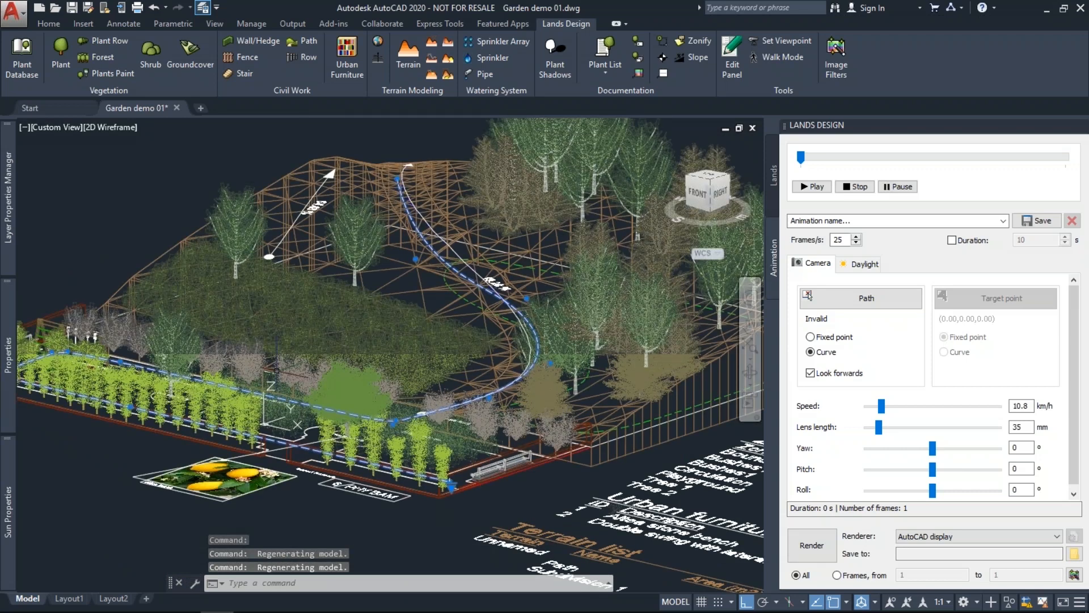
key("Escape")
scroll(318, 449, "up", 6)
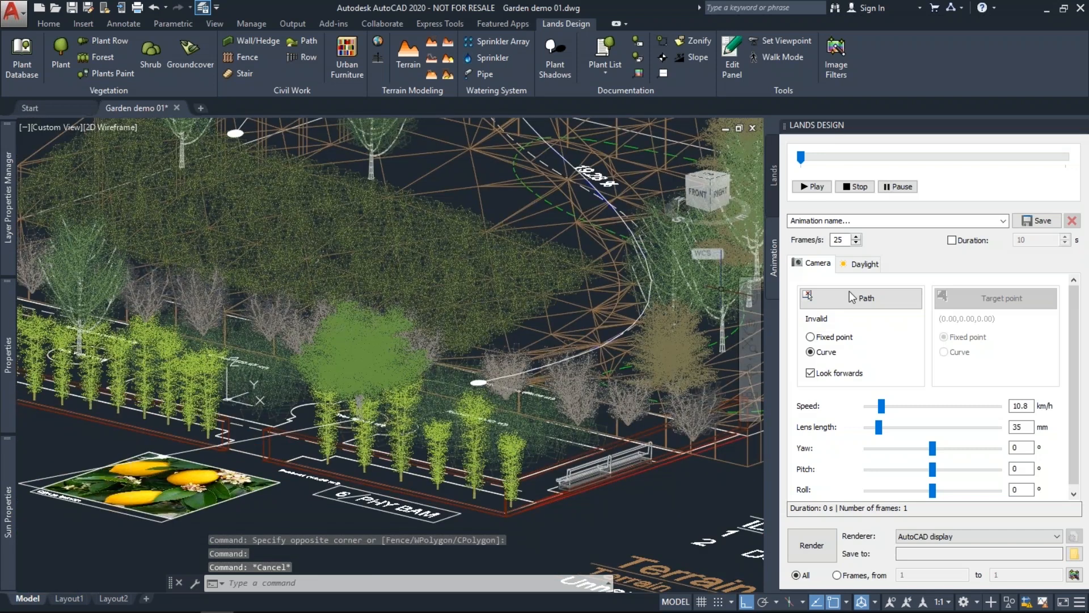
left_click(850, 297)
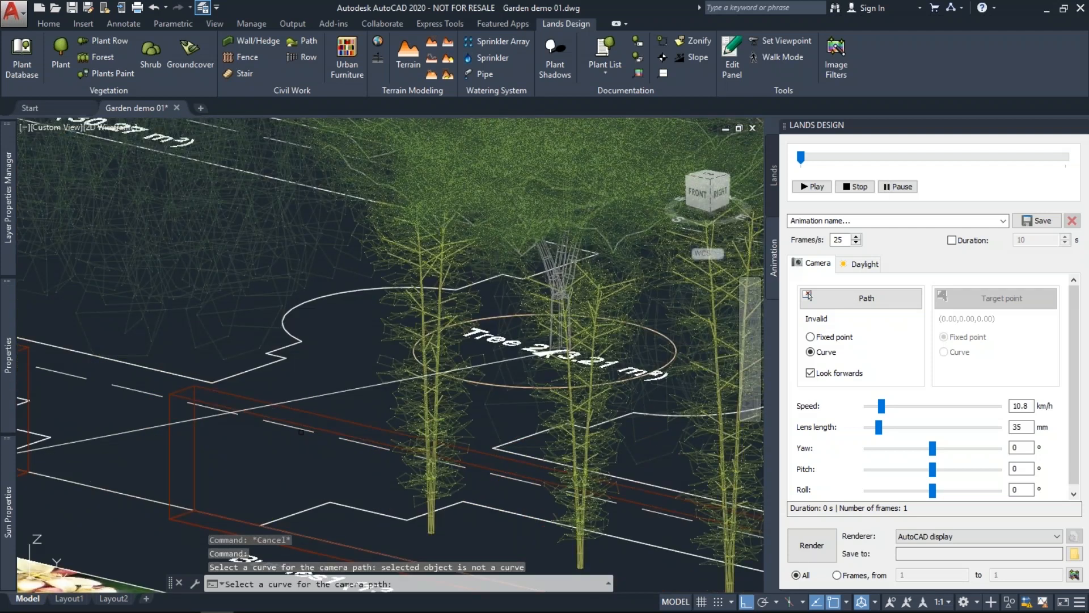
left_click(301, 432)
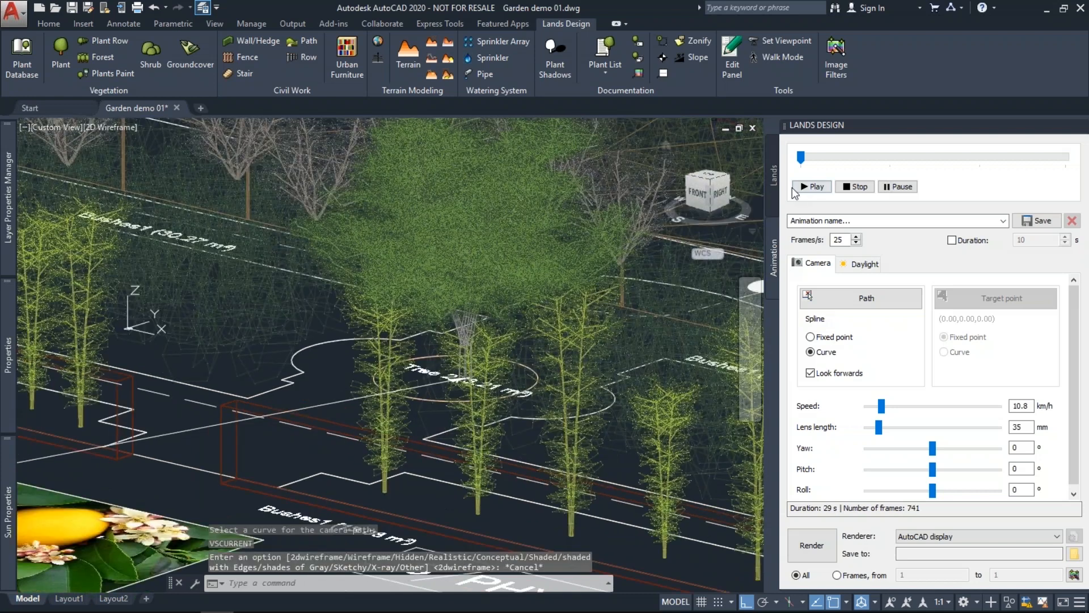
Time the animation by a fixed 10 s duration (250 frames), with the camera looking forward.
left_click(795, 187)
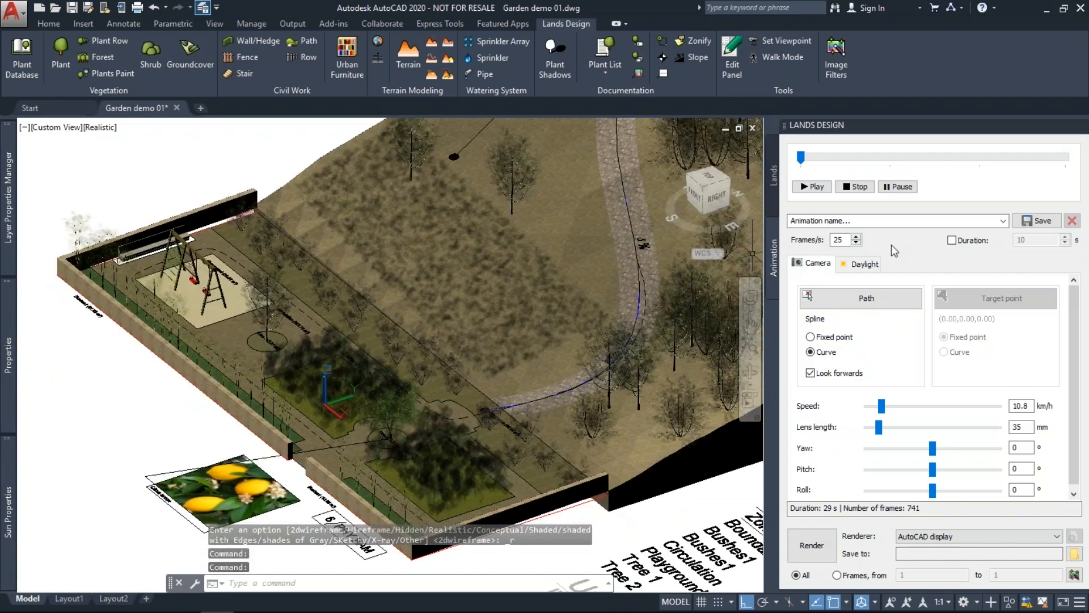
left_click(952, 241)
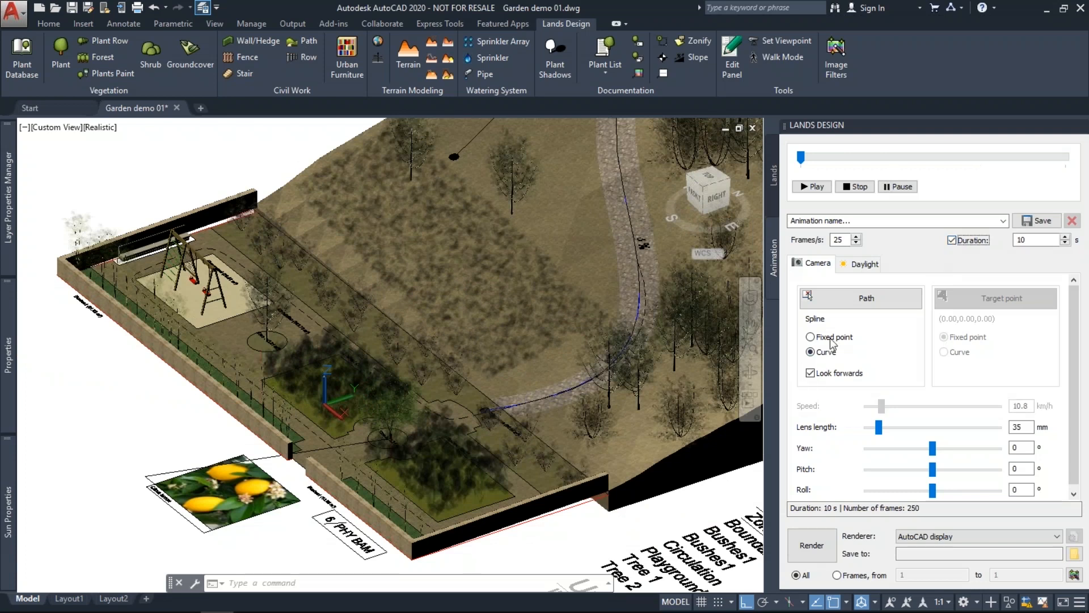
left_click(811, 372)
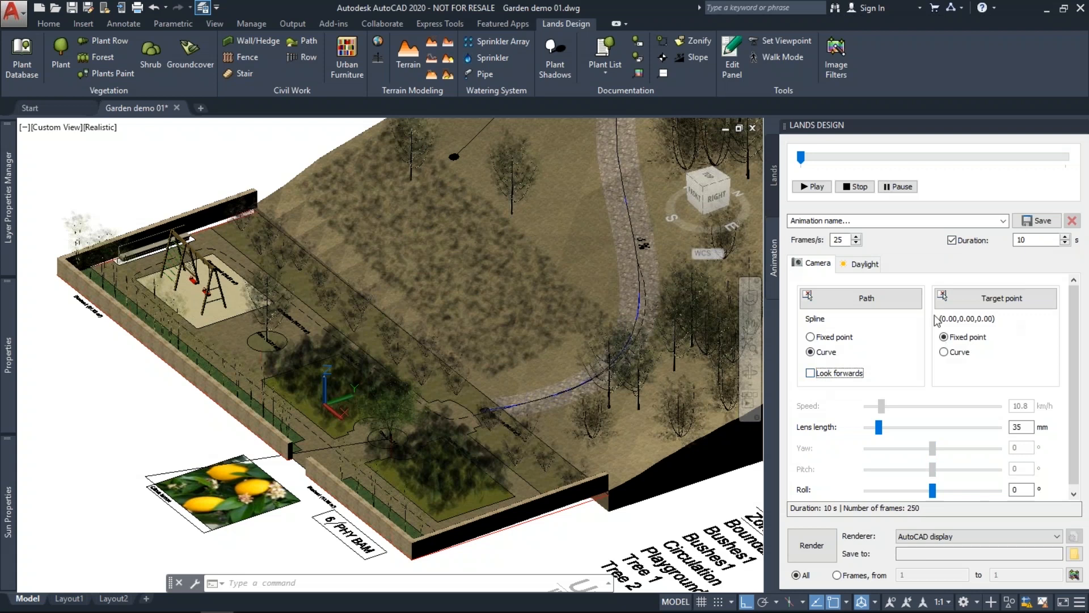
left_click(810, 373)
left_click(847, 269)
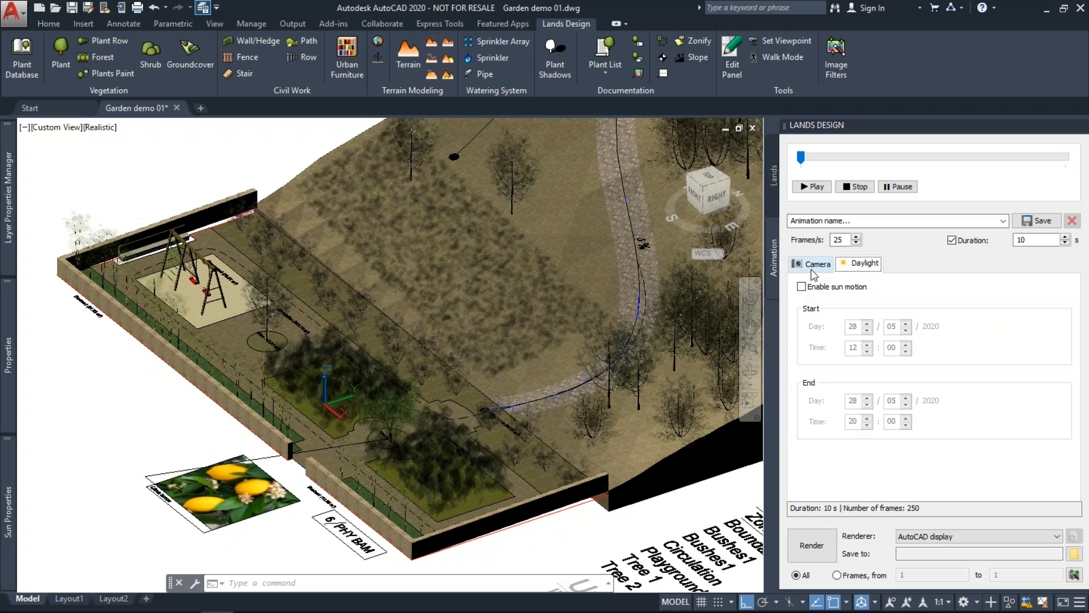
left_click(812, 270)
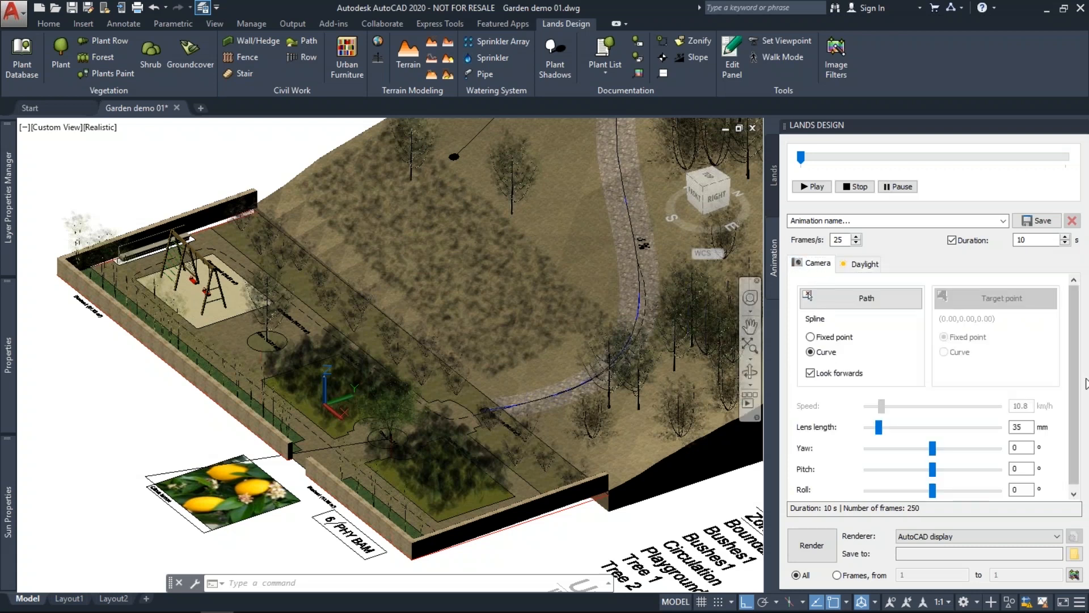
scroll(1074, 393, "down", 1)
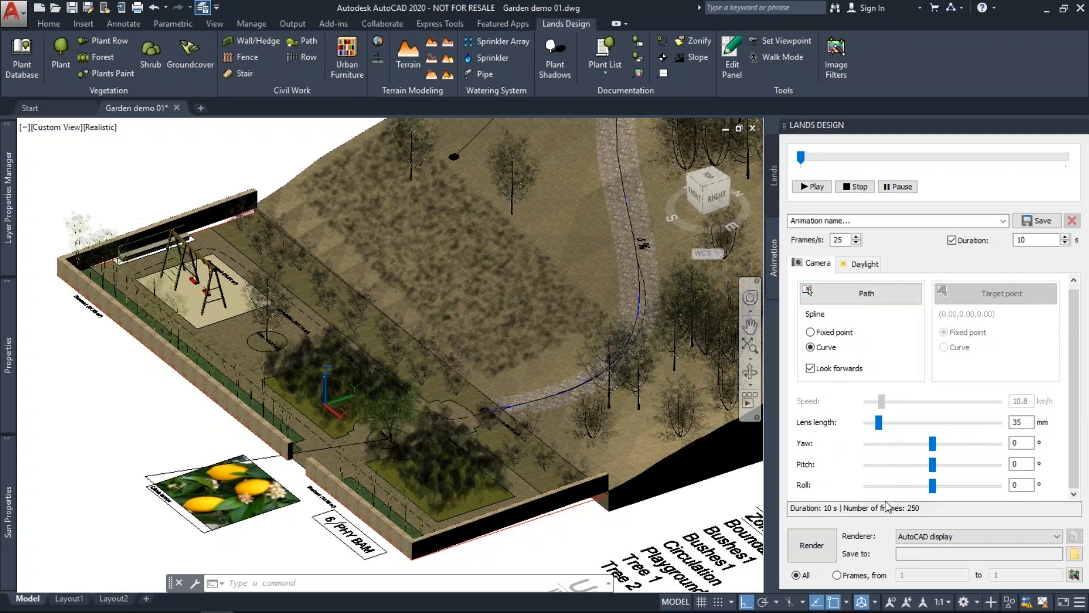
Keep AutoCAD display as the renderer and play the camera walkthrough.
left_click(940, 538)
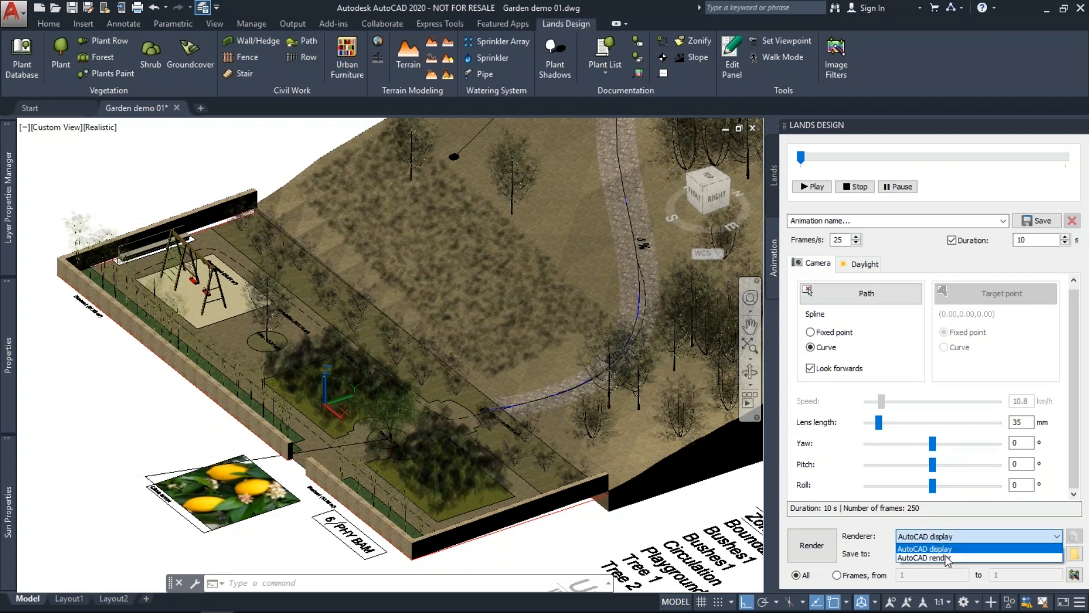
left_click(931, 549)
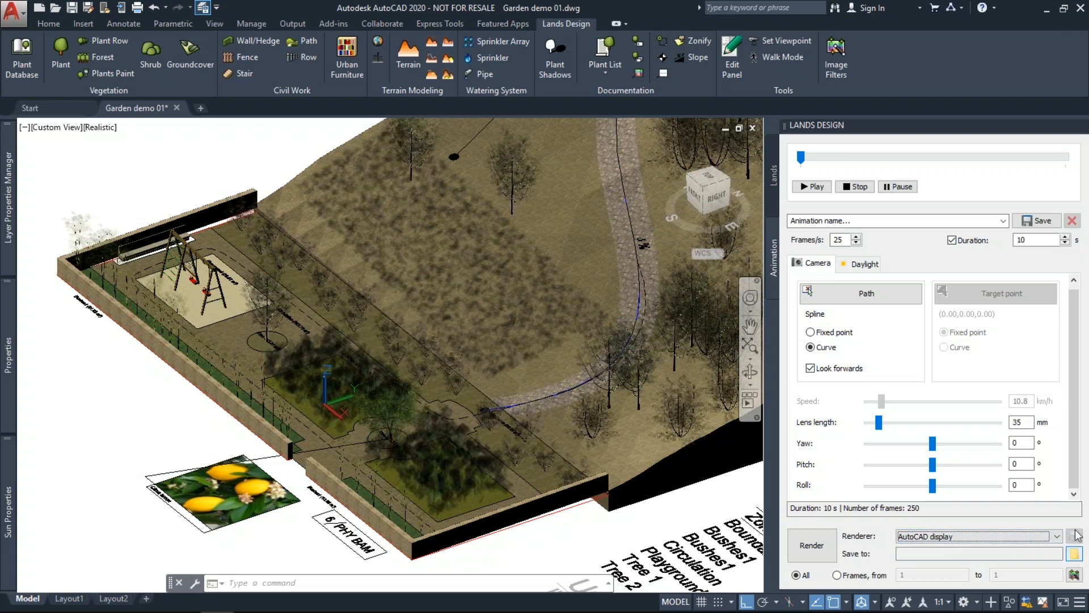
left_click_drag(1076, 437, 1076, 424)
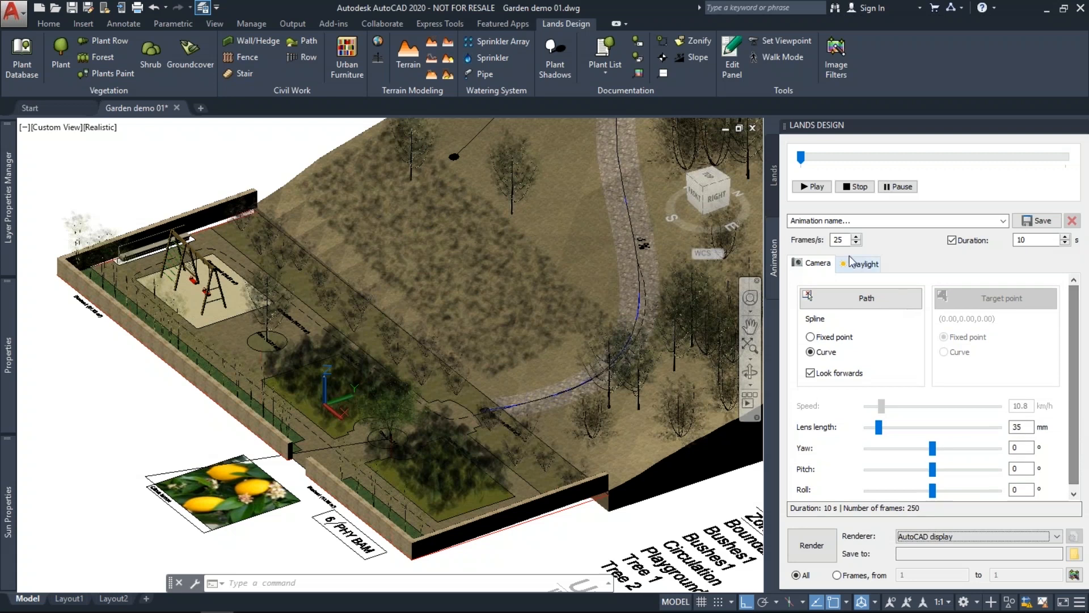
left_click(813, 187)
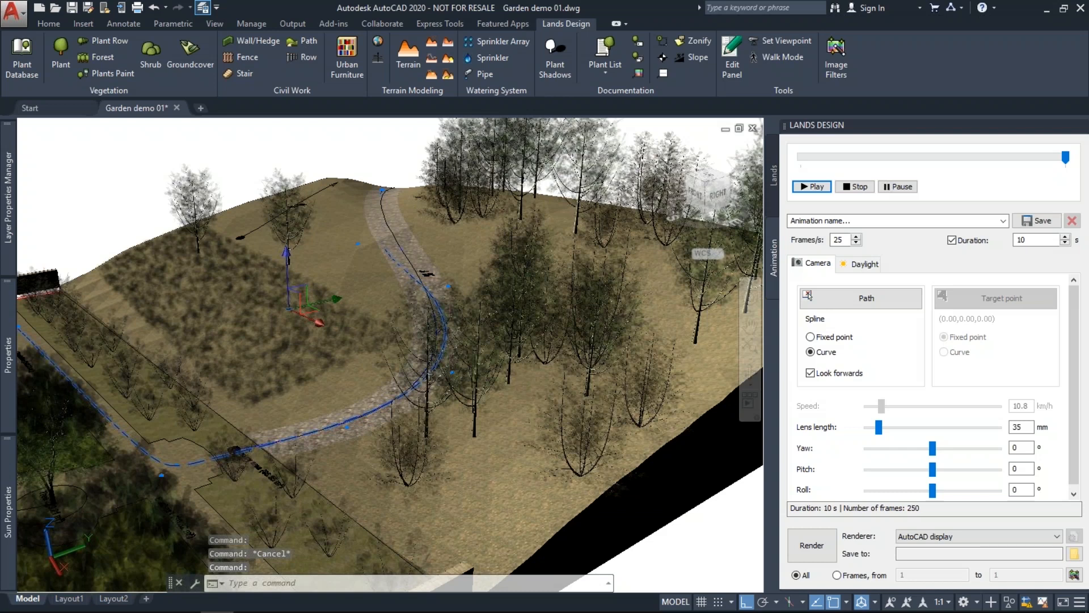
Cancel the accidental camera grip move and replay the walkthrough from the start.
left_click(299, 297)
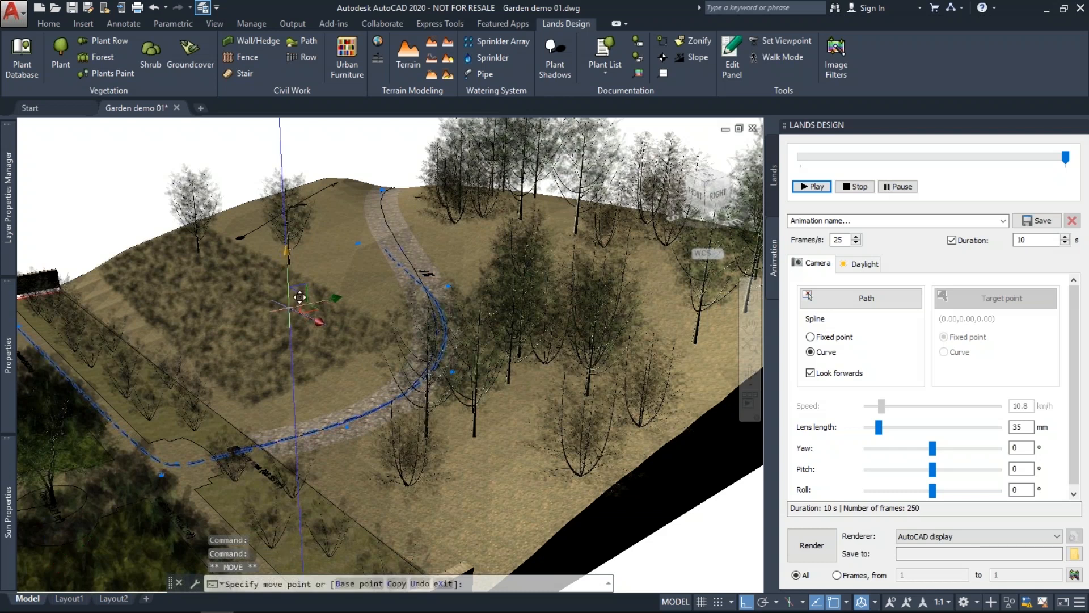
key("Escape")
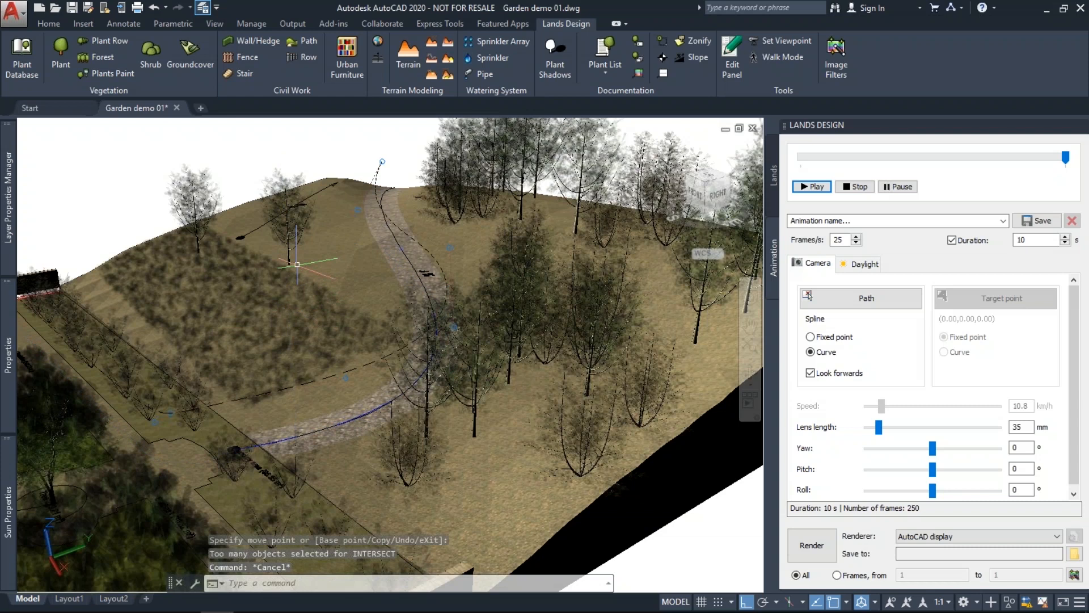
left_click(807, 193)
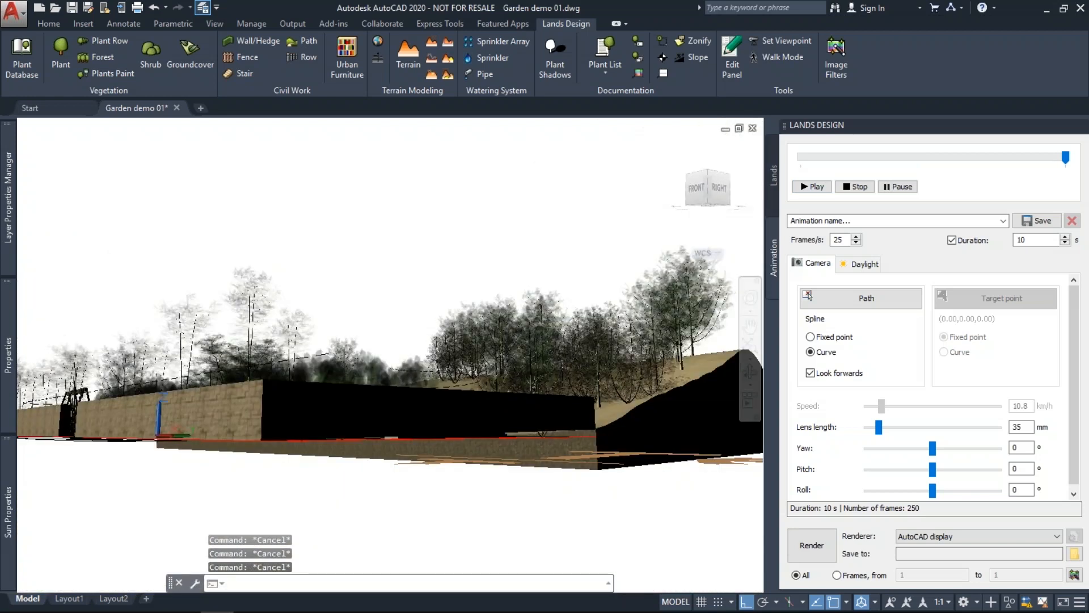
Walk first-person forward along the gravel path through the garden.
middle_click_drag(344, 348, 344, 386, "shift")
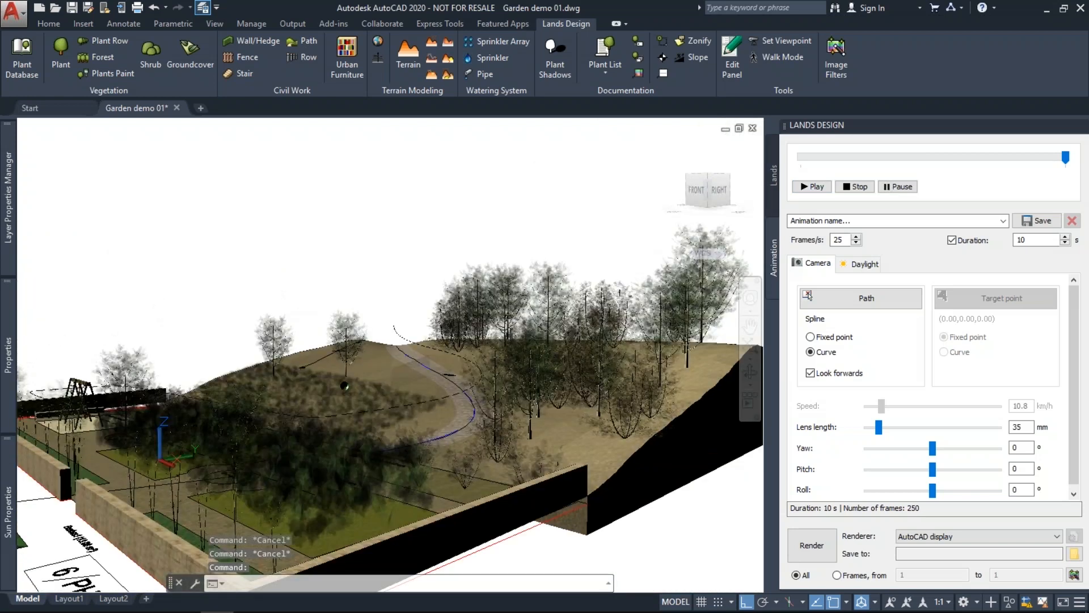
scroll(488, 300, "up", 4)
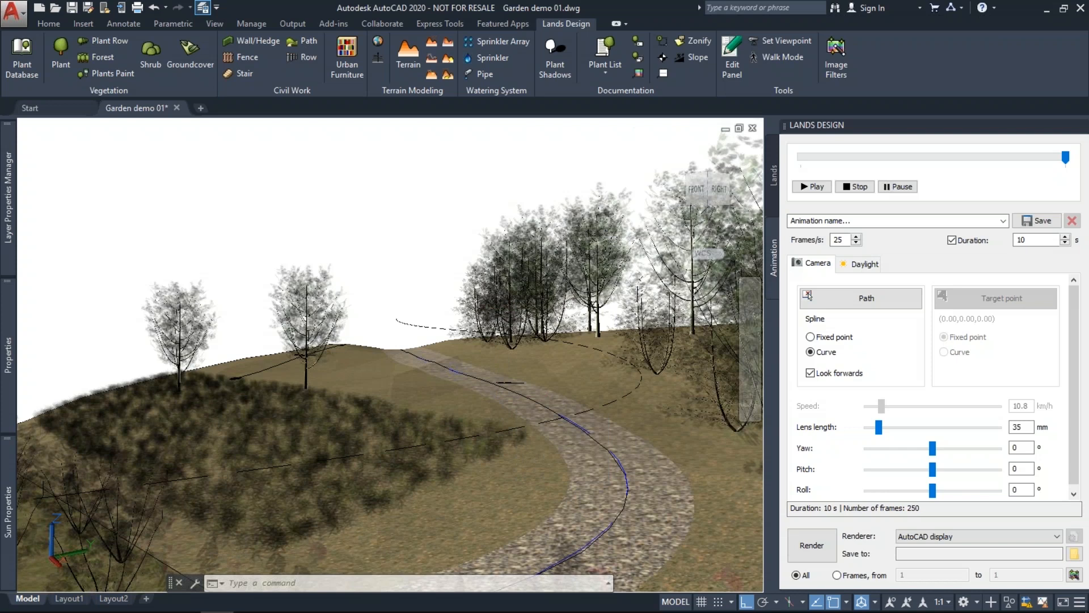
left_click(783, 57)
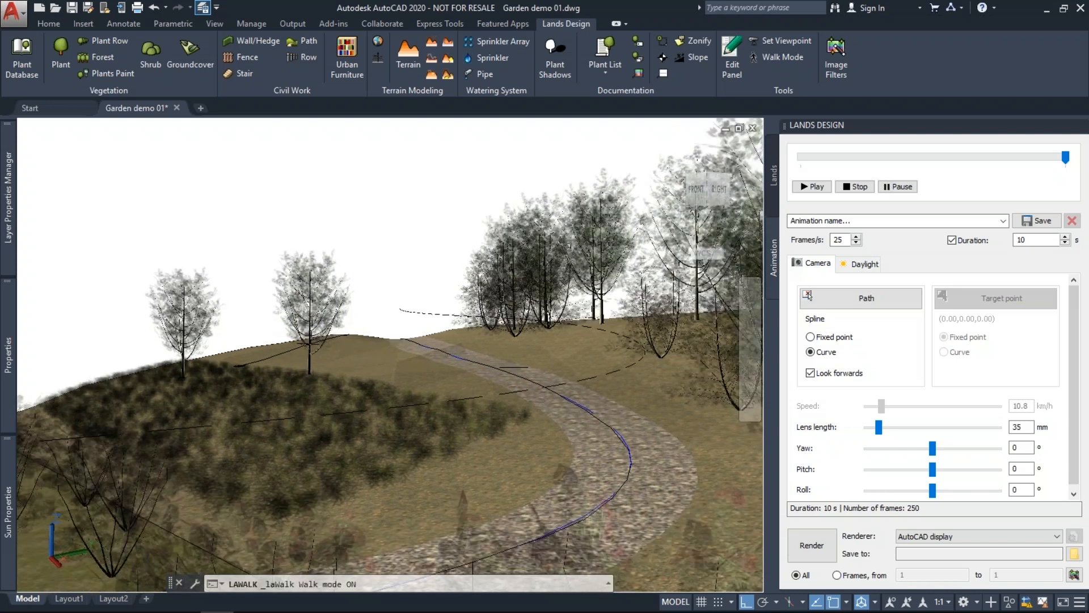
key("Down")
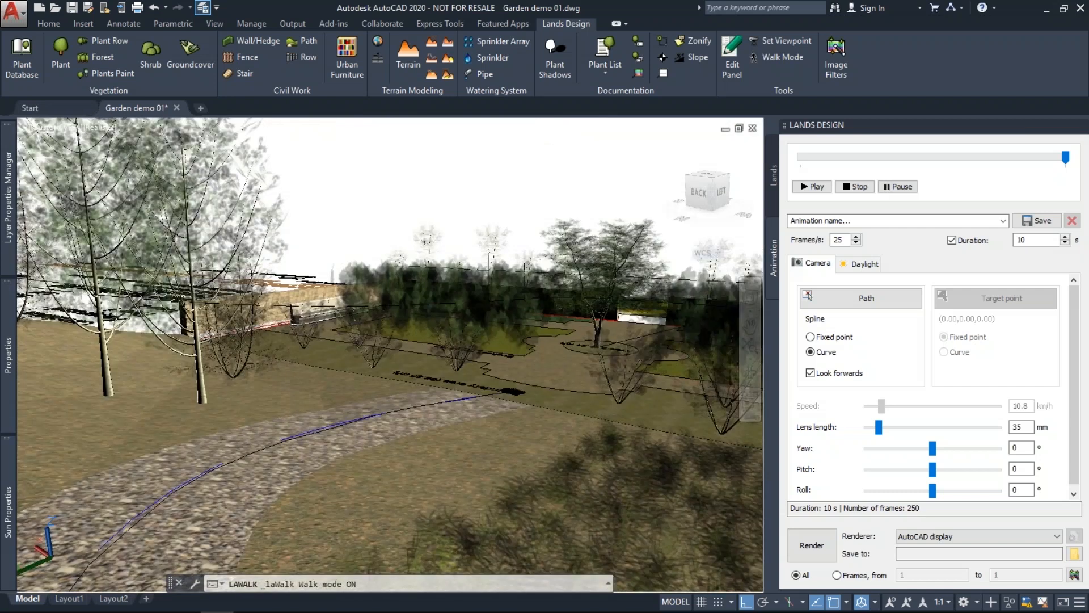
key("Up")
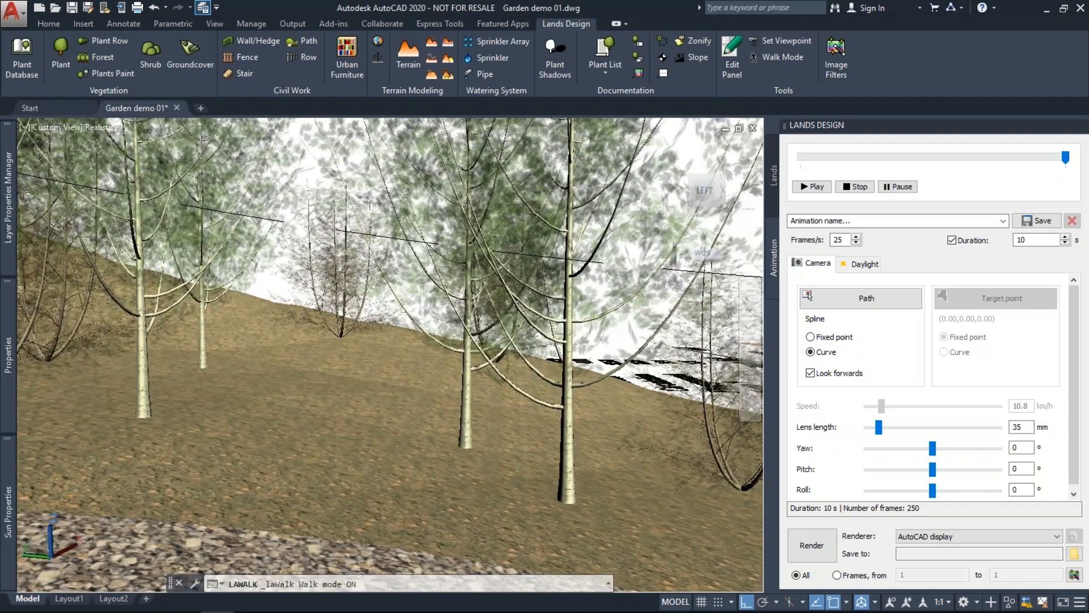
key("Escape")
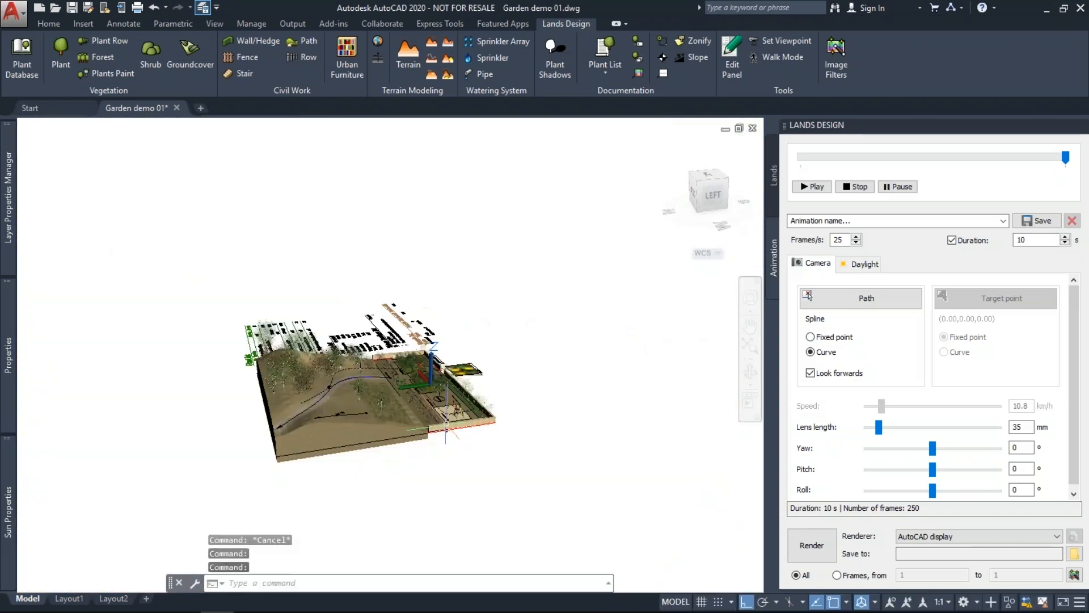
Bring up the Lands Design website and open its Projects gallery.
scroll(447, 424, "up", 5)
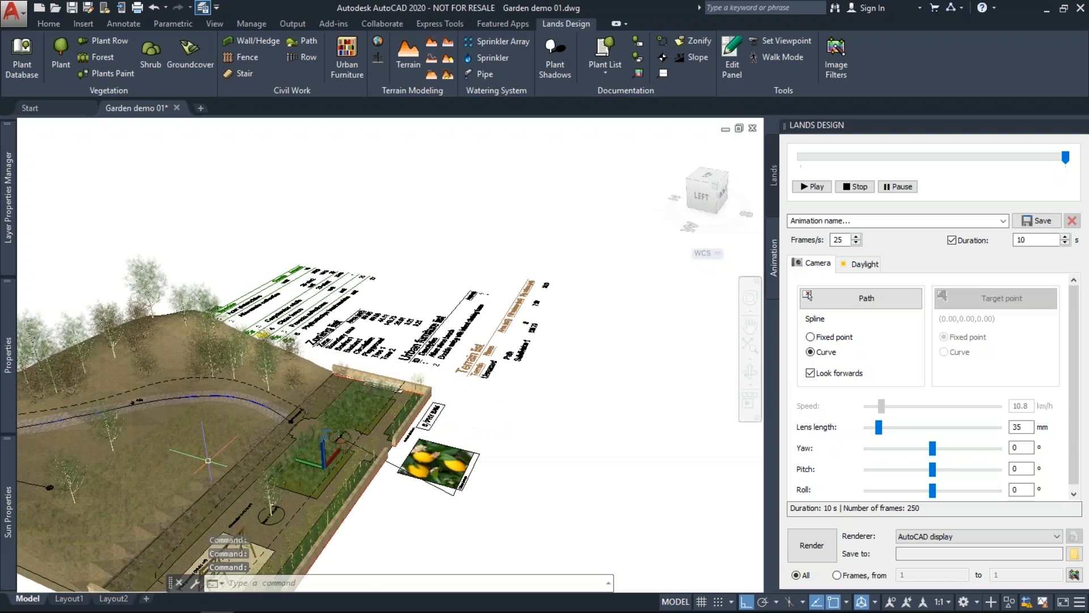
mouse_move(126, 611)
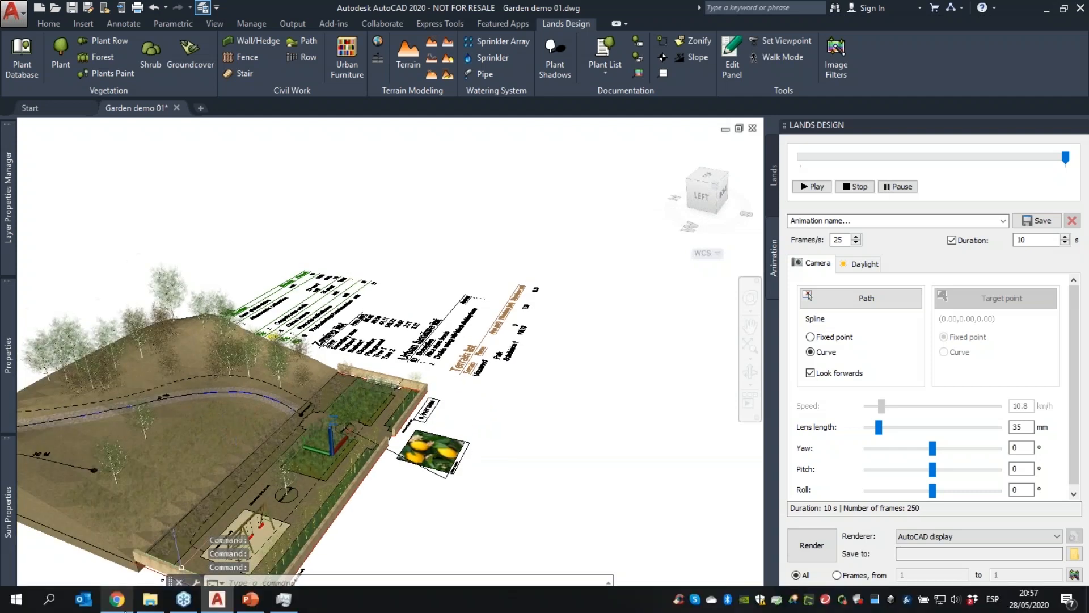
left_click(117, 607)
left_click(599, 78)
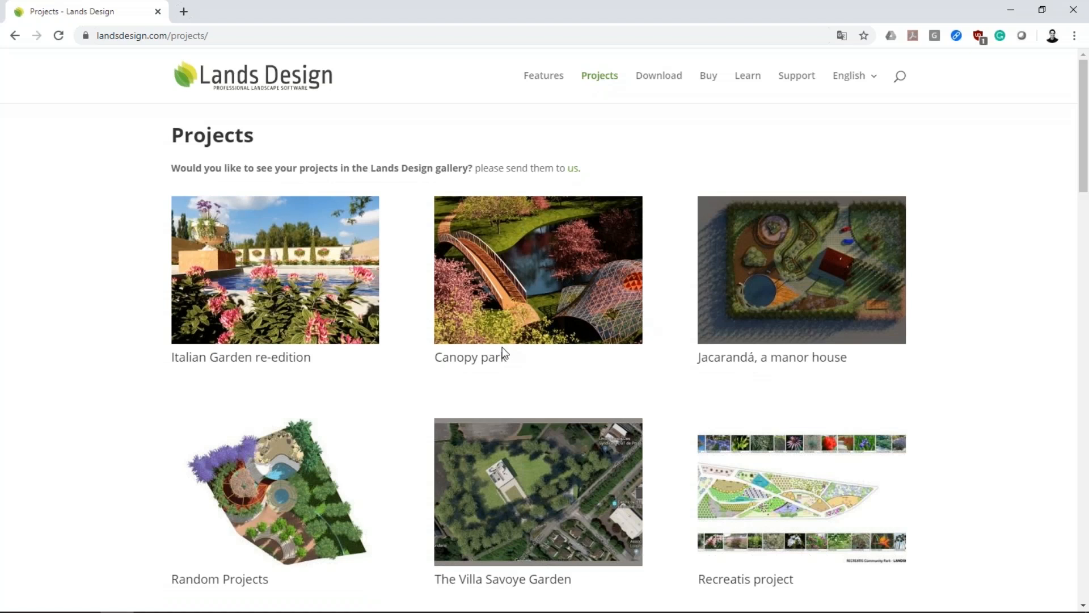
Browse sample gardens like Italian Garden re-edition and Canopy park, then return to AutoCAD.
scroll(504, 354, "down", 1)
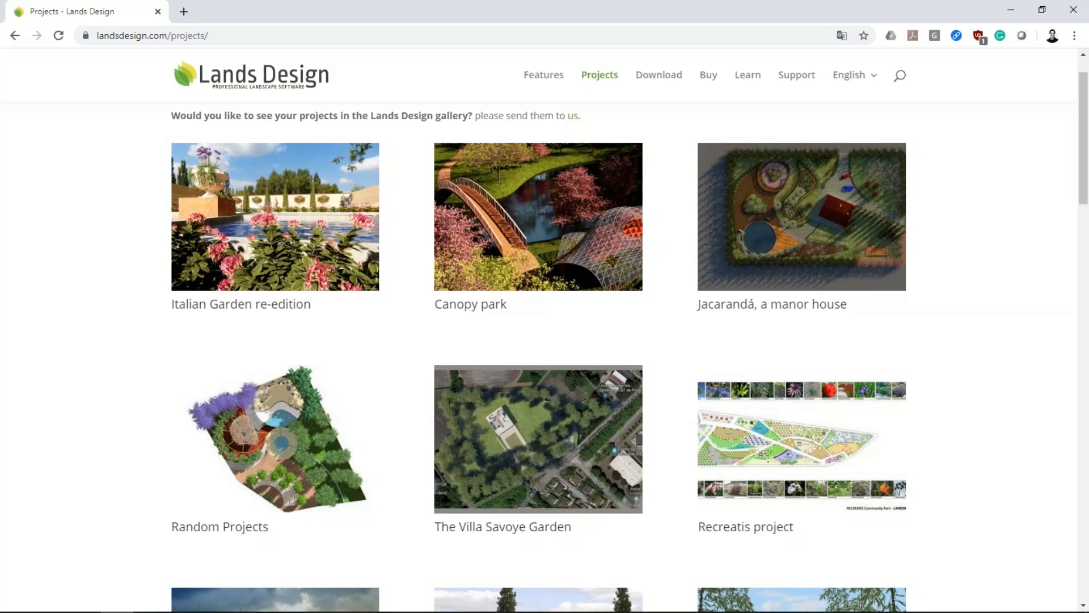
scroll(661, 381, "down", 4)
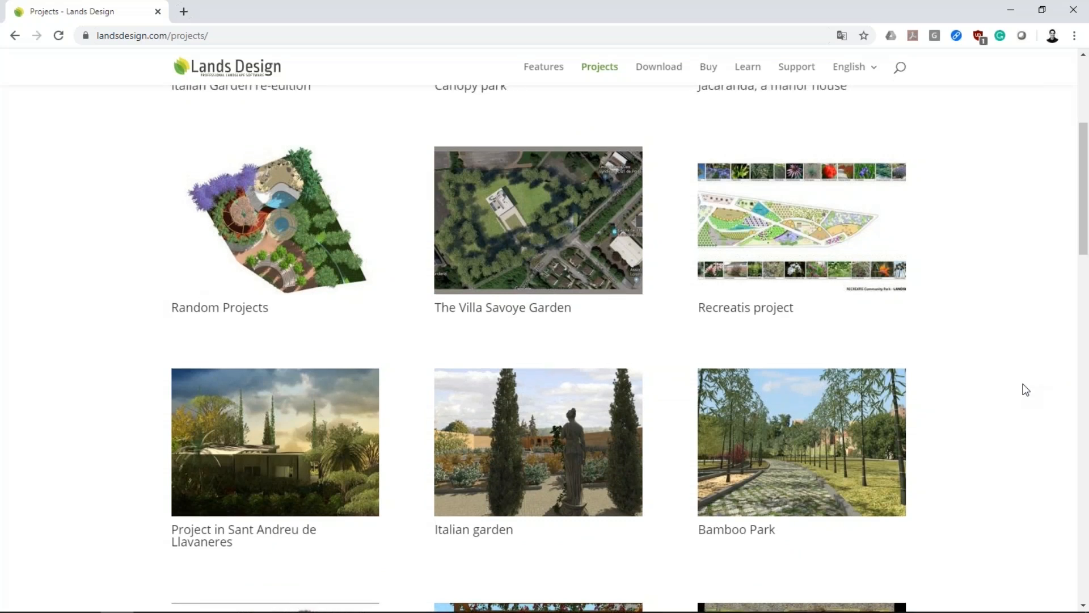
scroll(1025, 389, "up", 3)
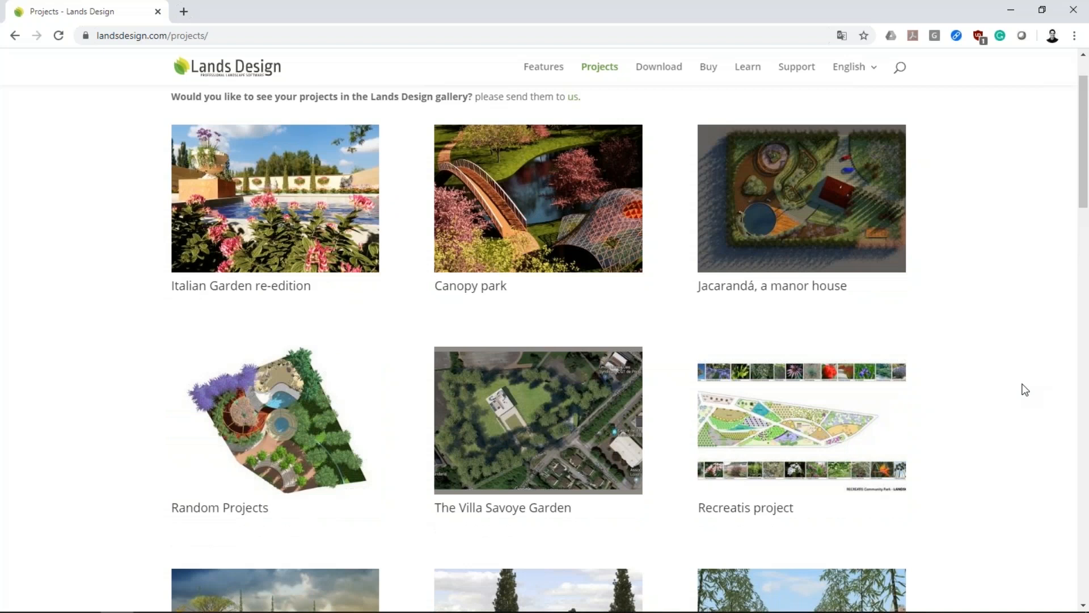
scroll(1026, 389, "up", 2)
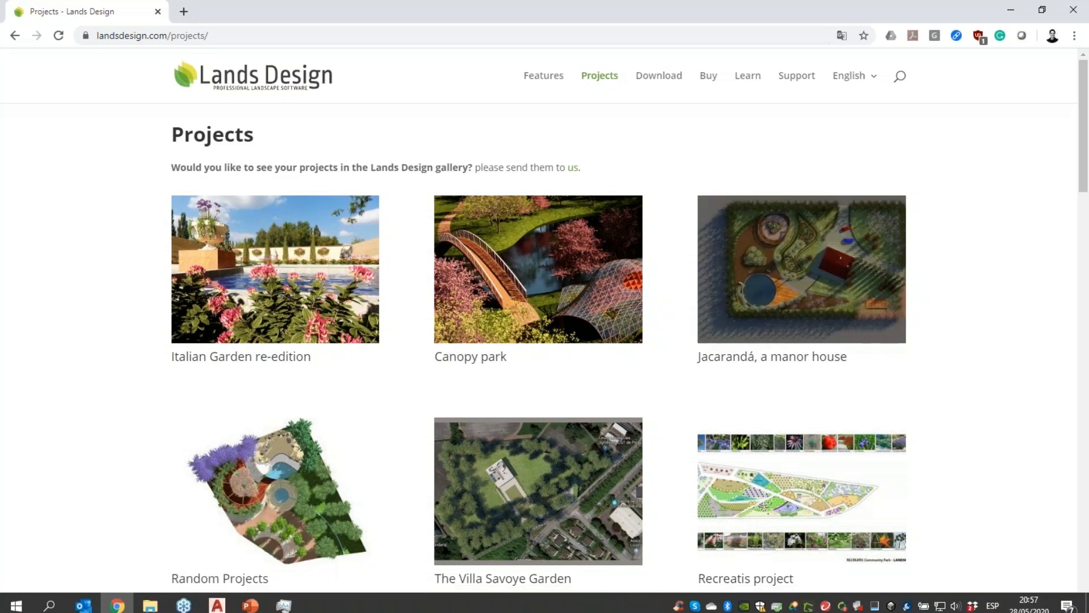
left_click(217, 603)
Zoom and orbit until the hill garden and its Plant, Zoning, Urban furniture and Terrain lists show together.
scroll(292, 431, "down", 3)
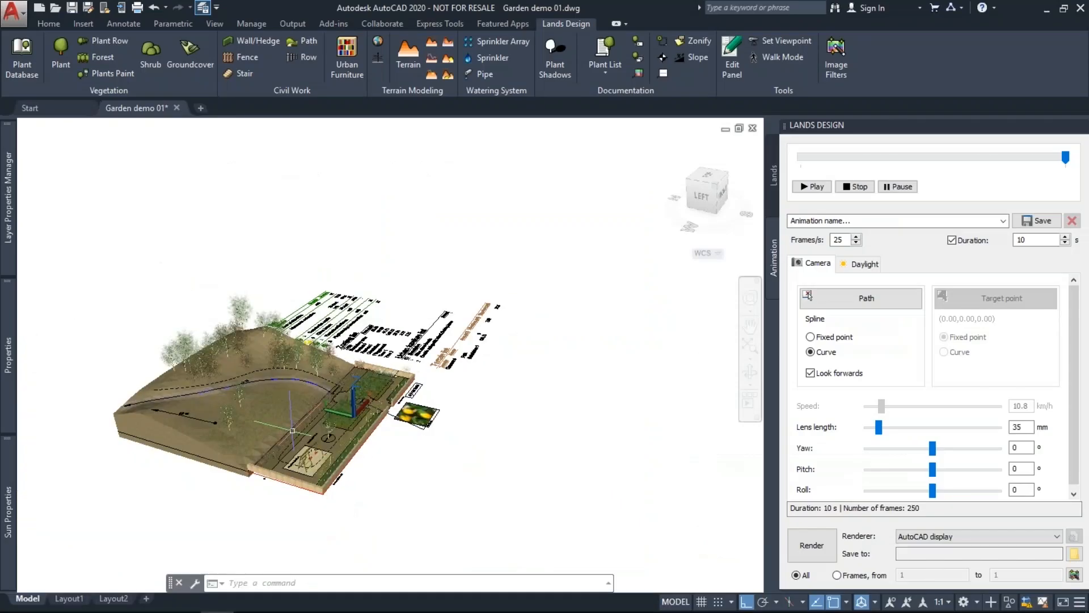
scroll(292, 431, "up", 3)
middle_click_drag(348, 425, 233, 411, "shift")
scroll(193, 339, "down", 4)
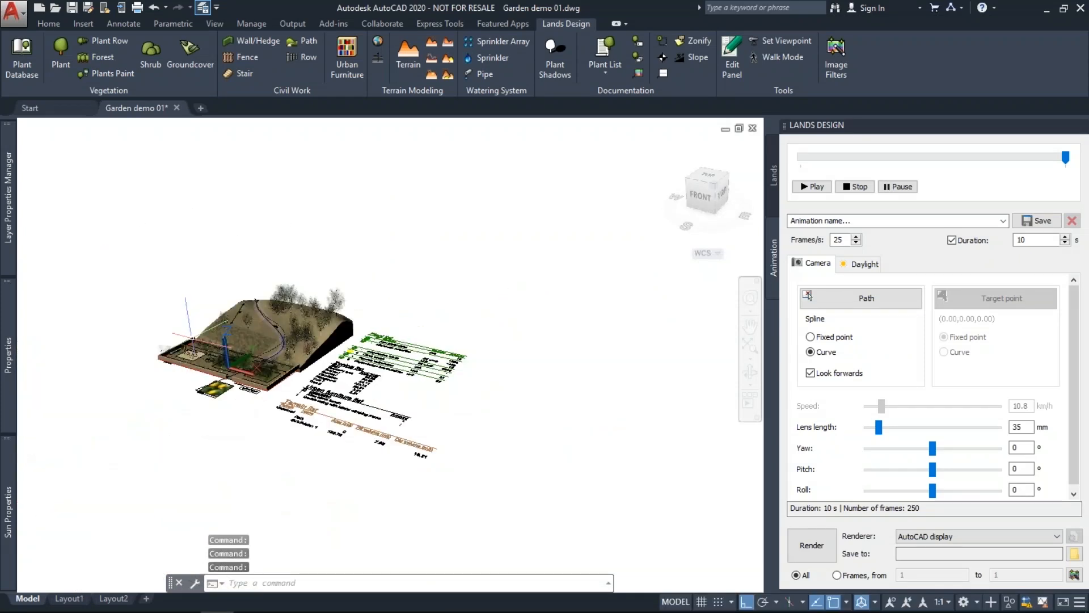
scroll(192, 338, "up", 3)
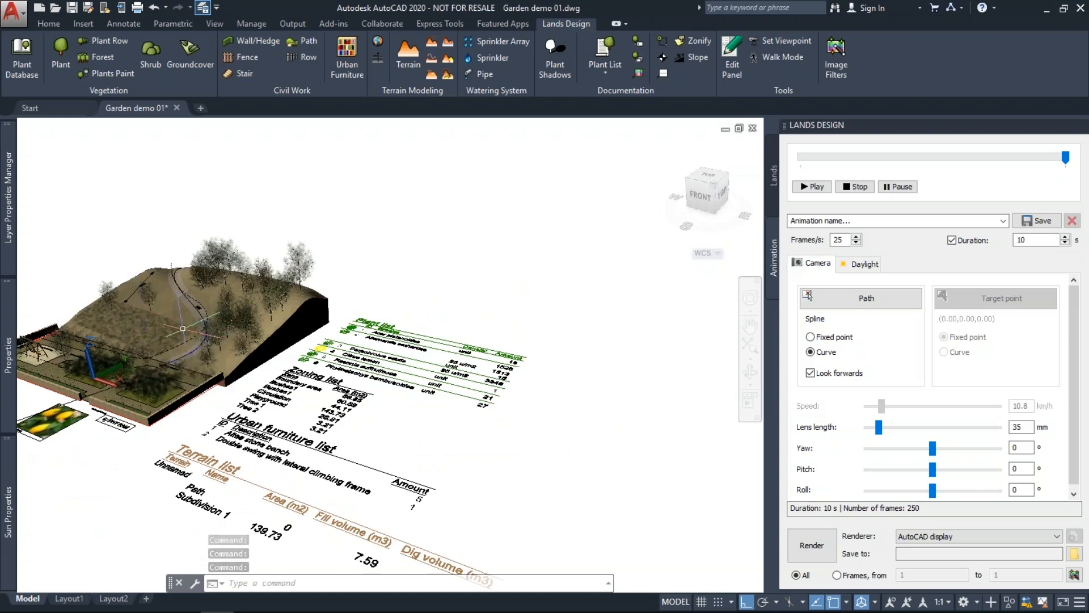
middle_click_drag(183, 328, 247, 363, "shift")
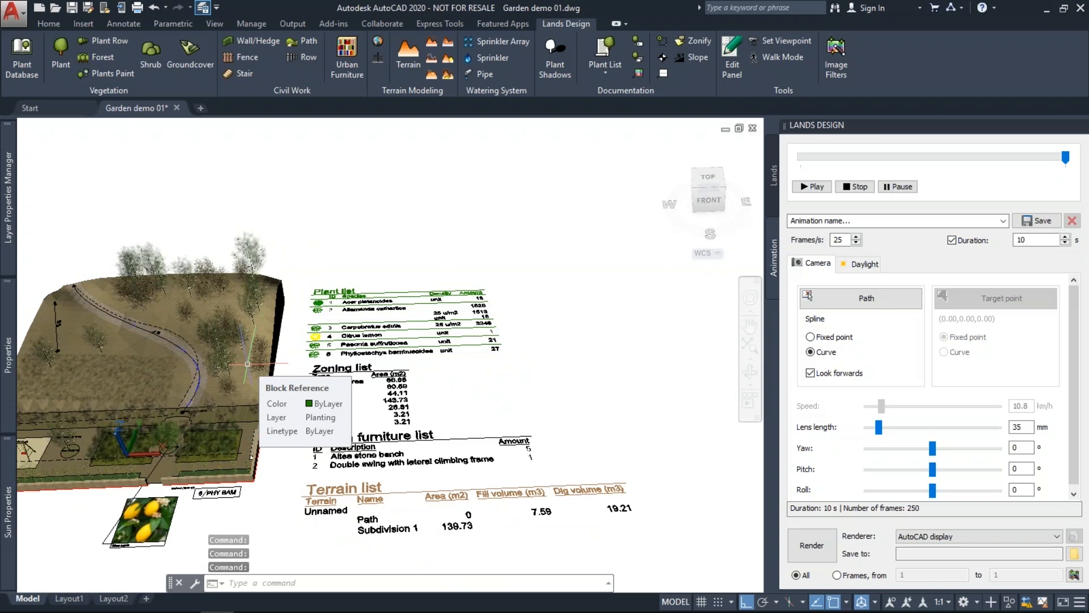